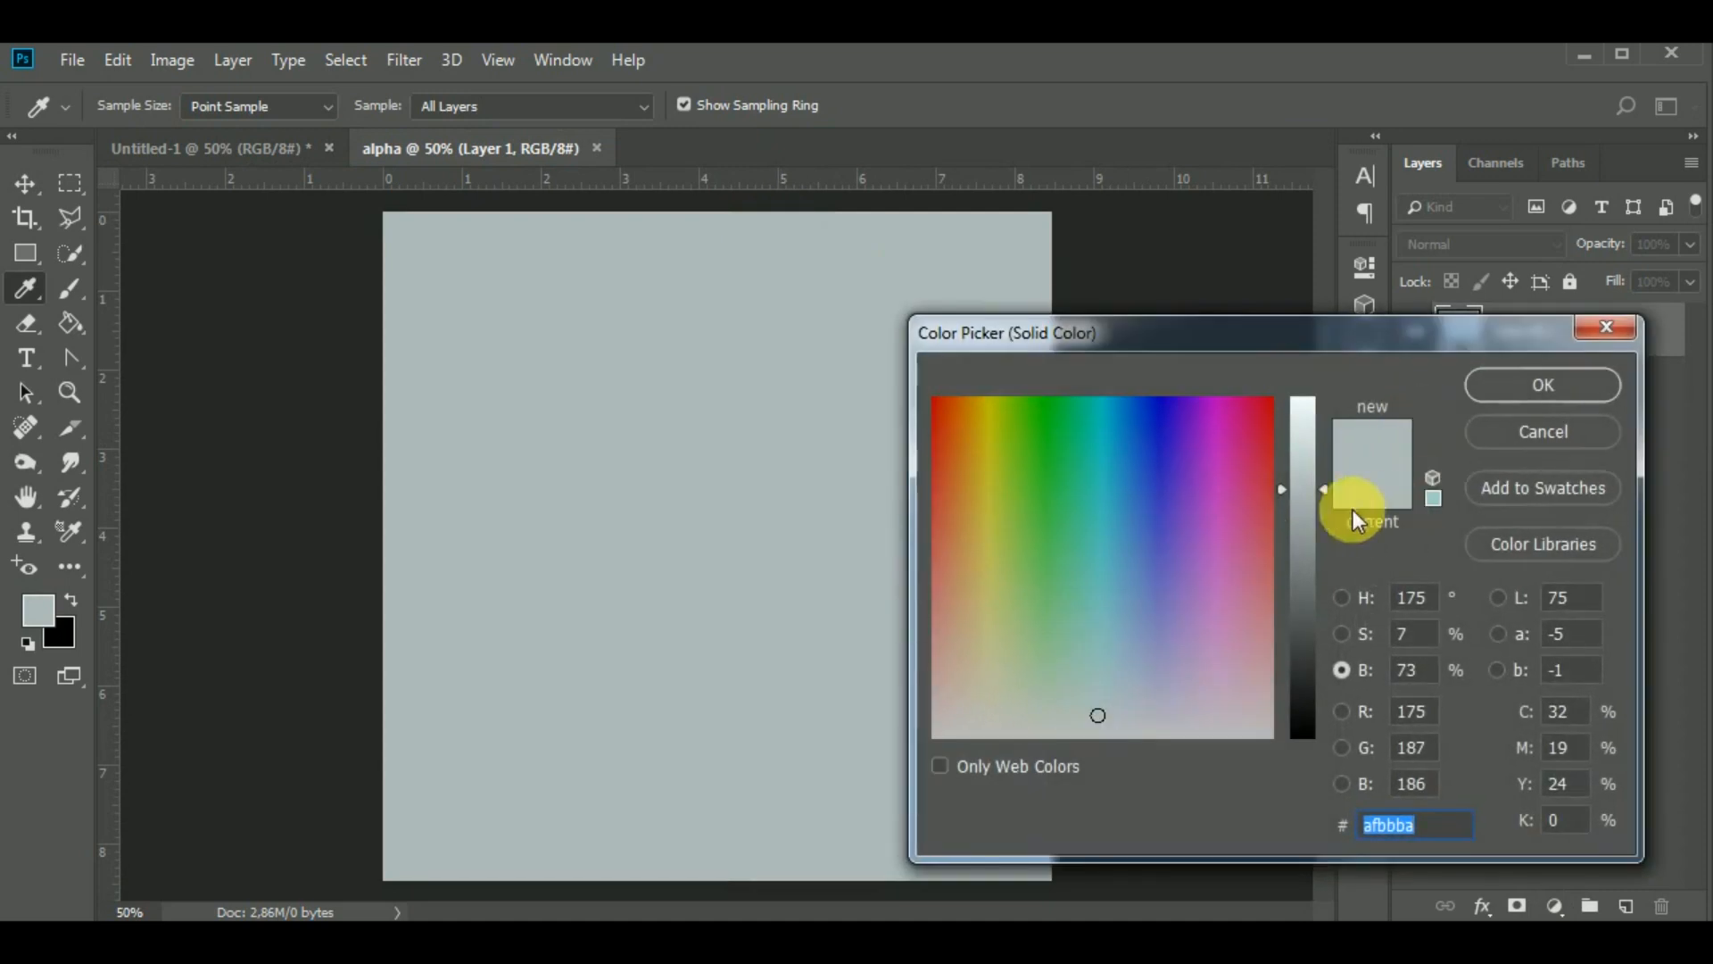
Set the solid color fill layer covering the canvas to black.
drag(1331, 490, 1319, 803)
drag(1134, 729, 884, 758)
click(1548, 386)
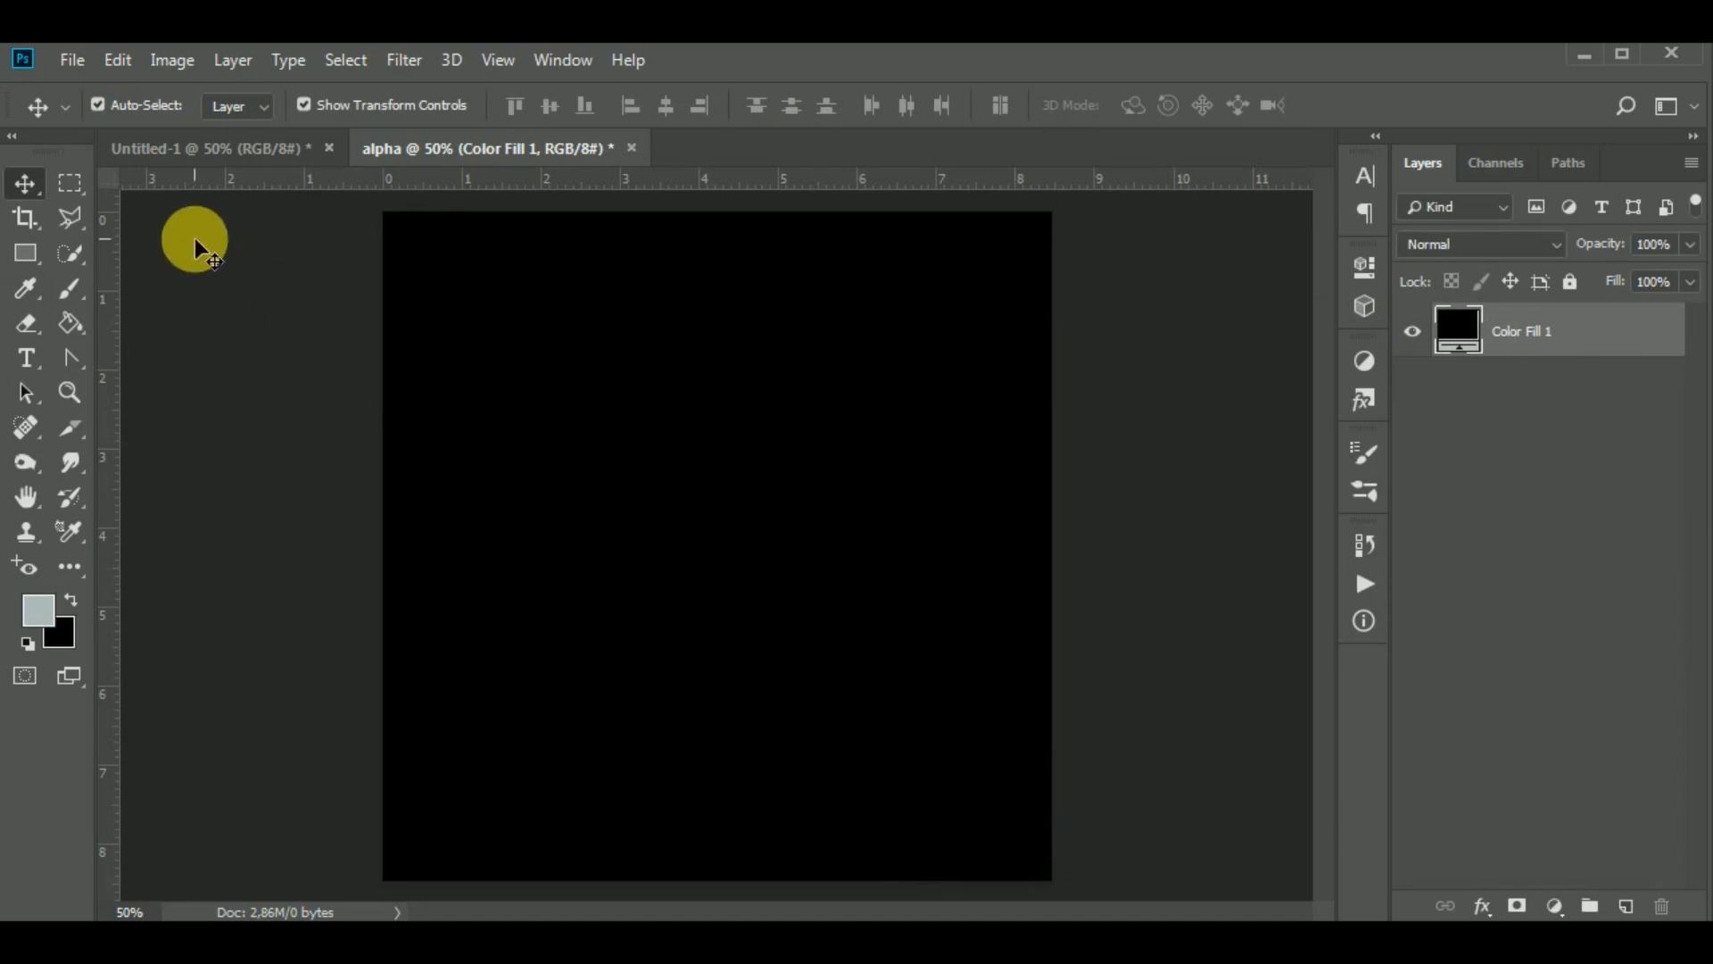
Create a 100 px wide Sign 3 custom shape near the canvas centre, drawn from center with proportions preserved.
click(25, 252)
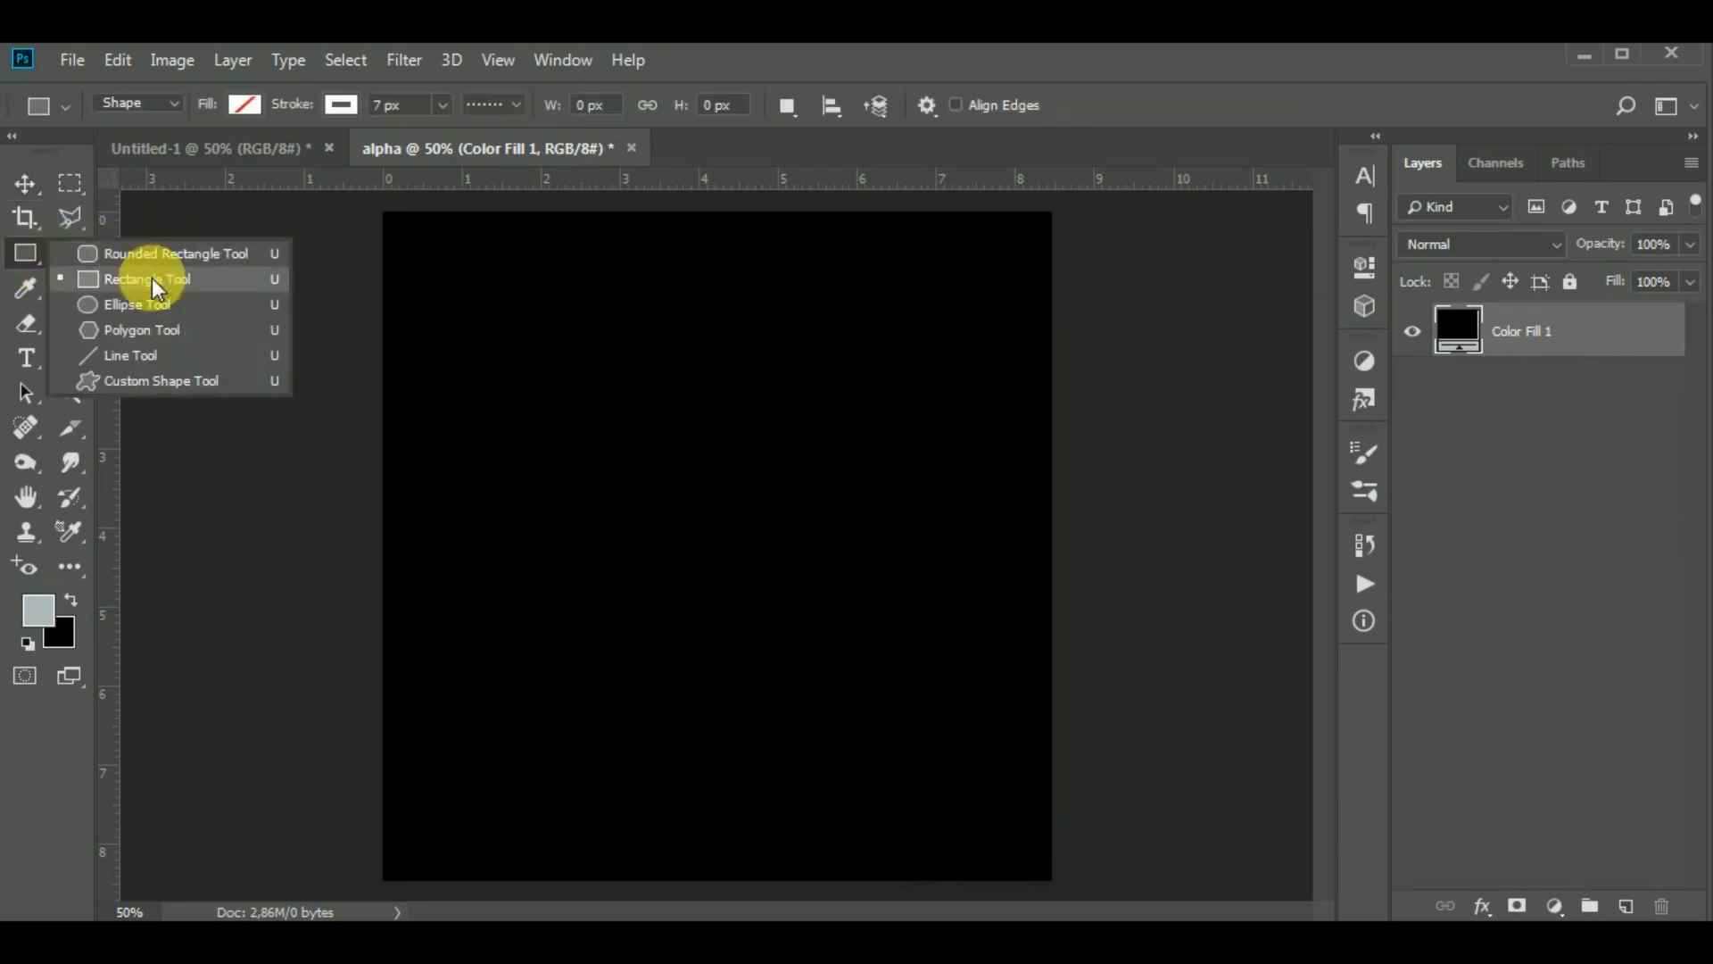
click(166, 380)
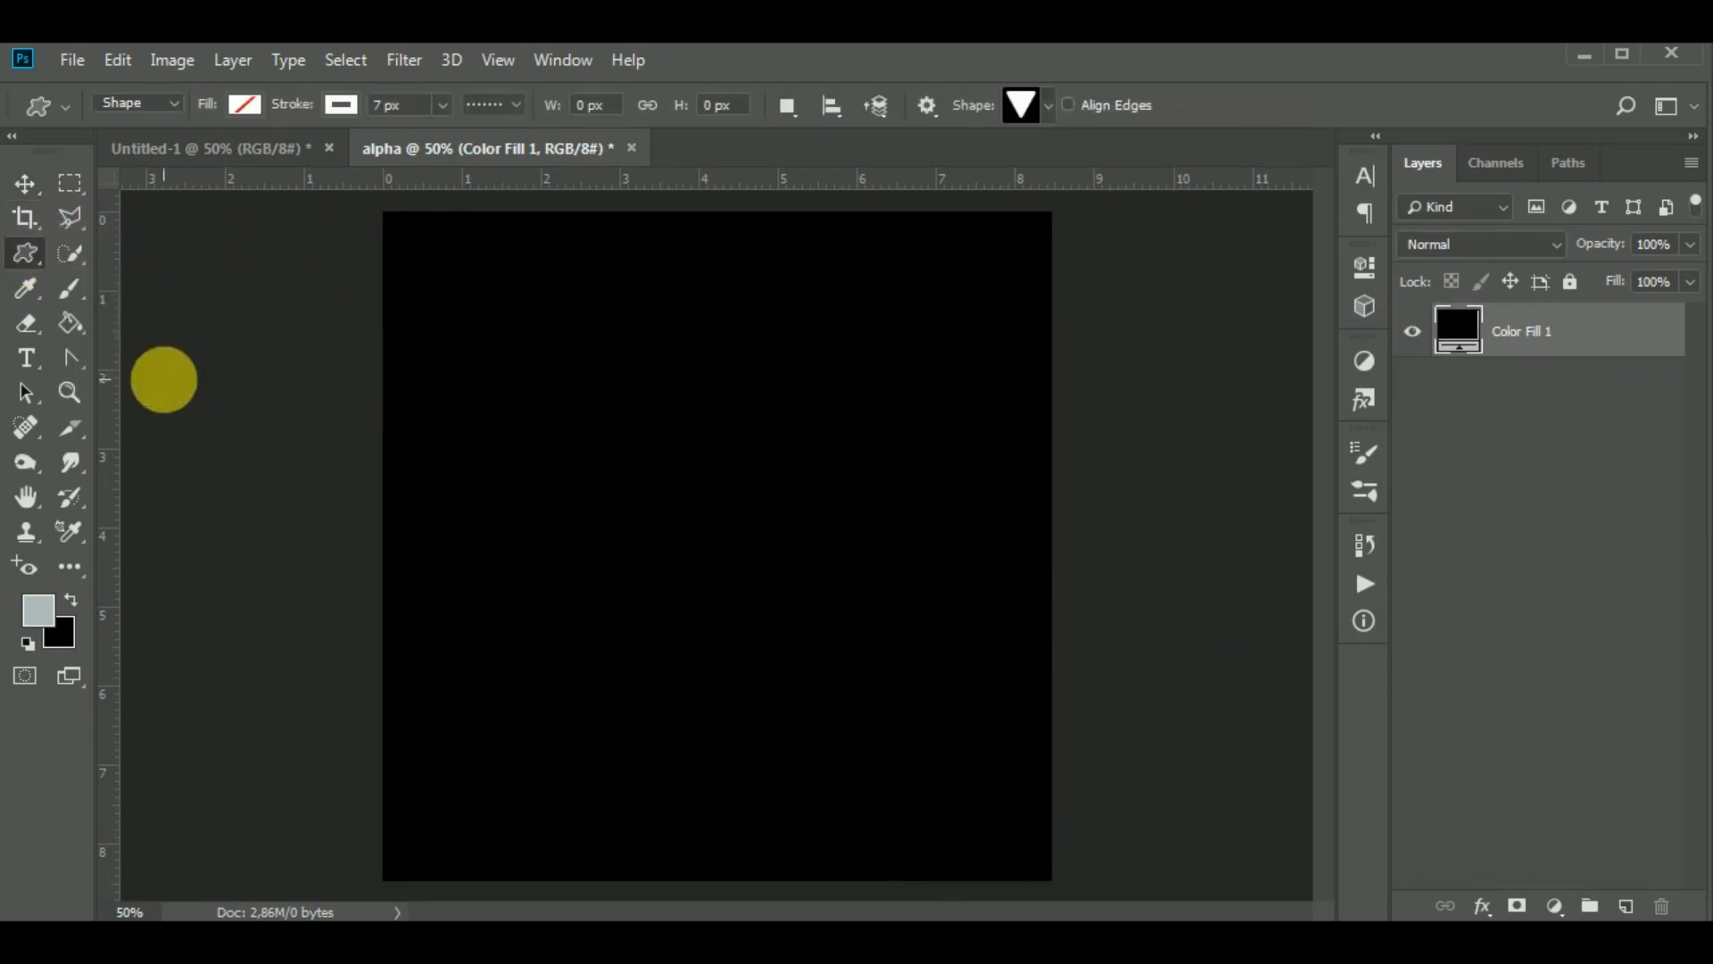
click(1047, 115)
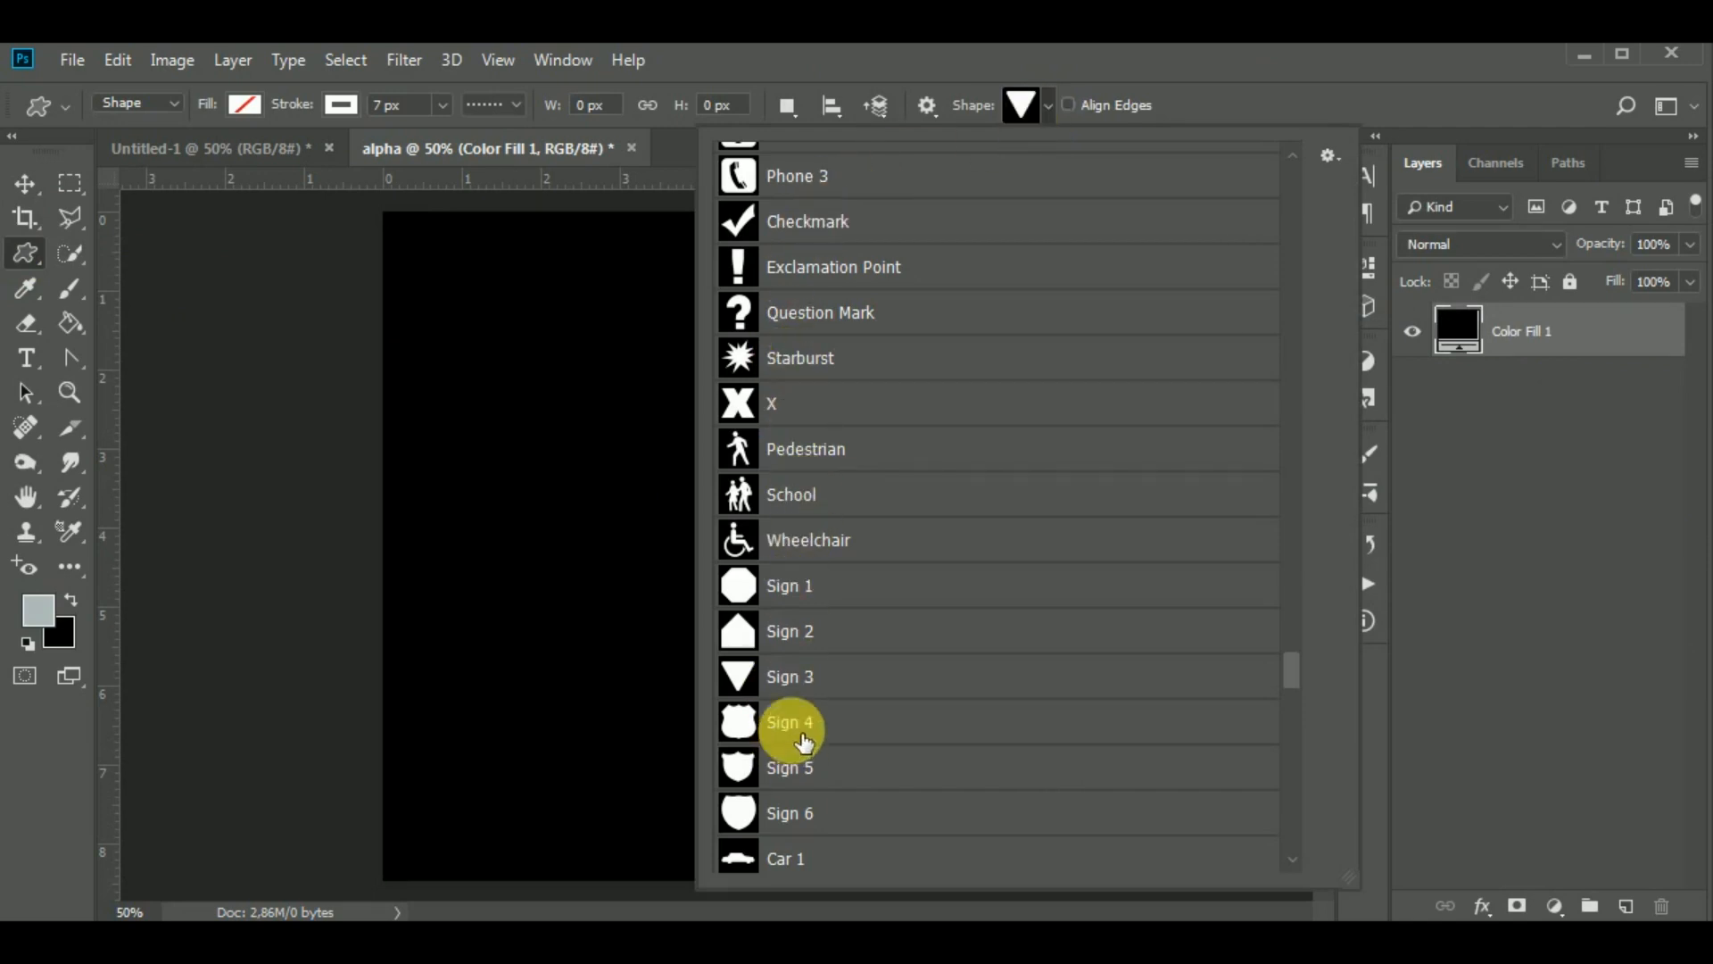
scroll(803, 741, down, 1)
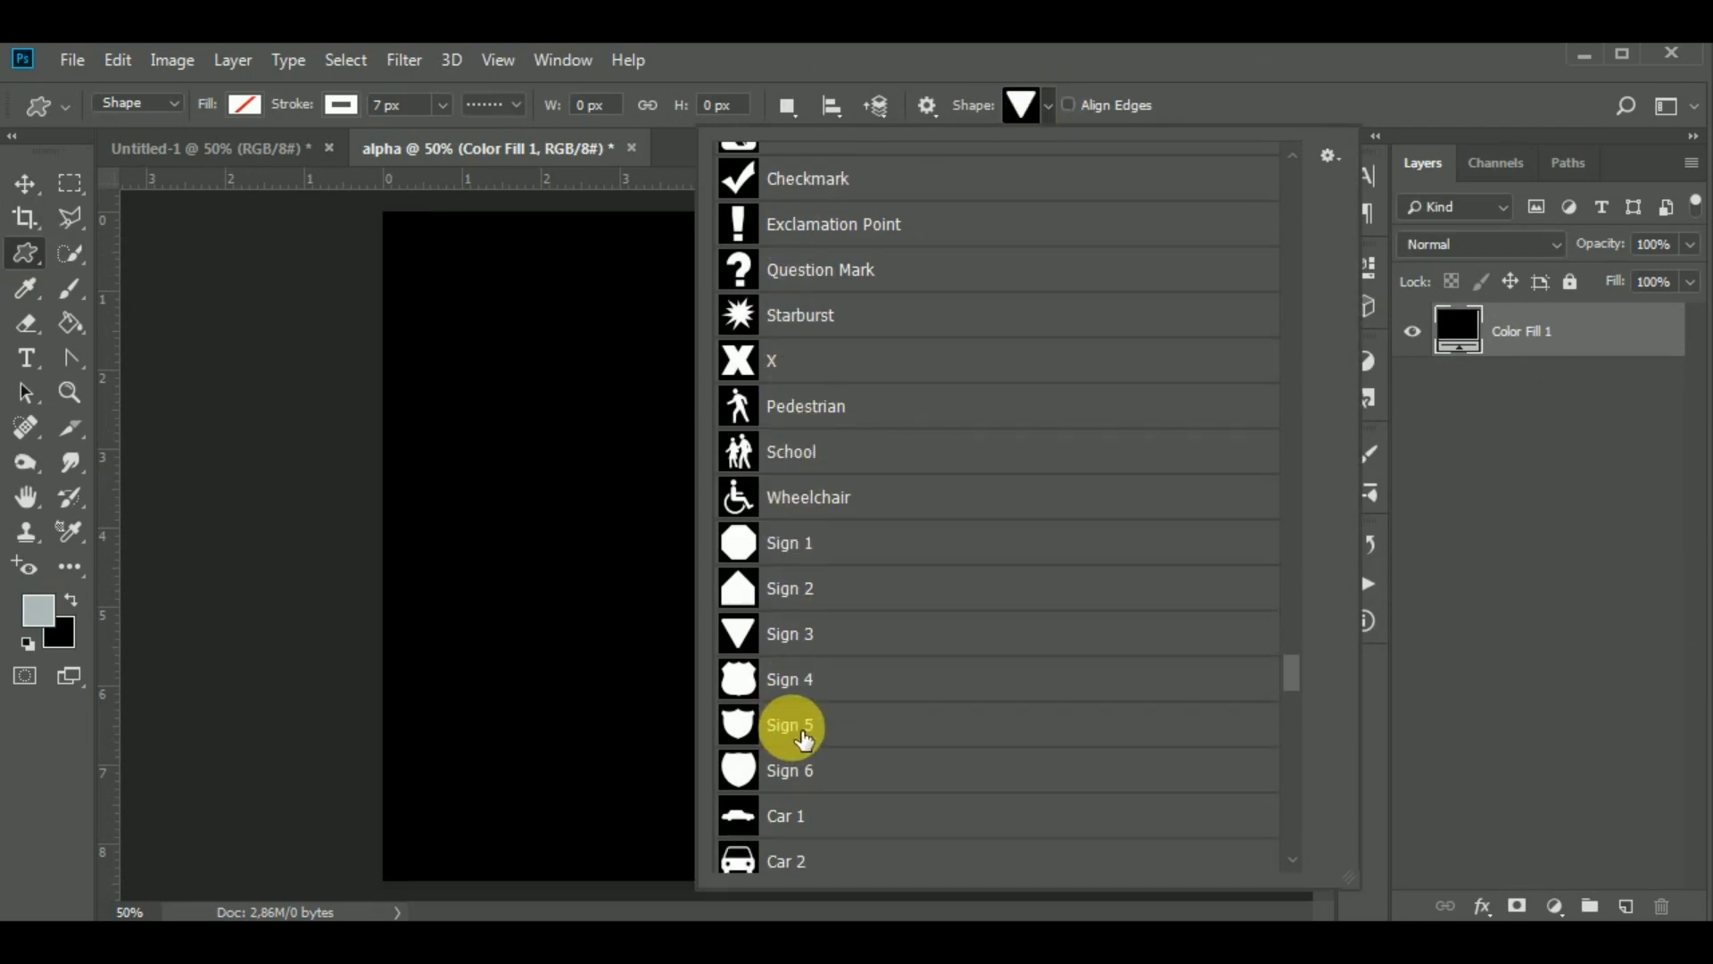
click(826, 636)
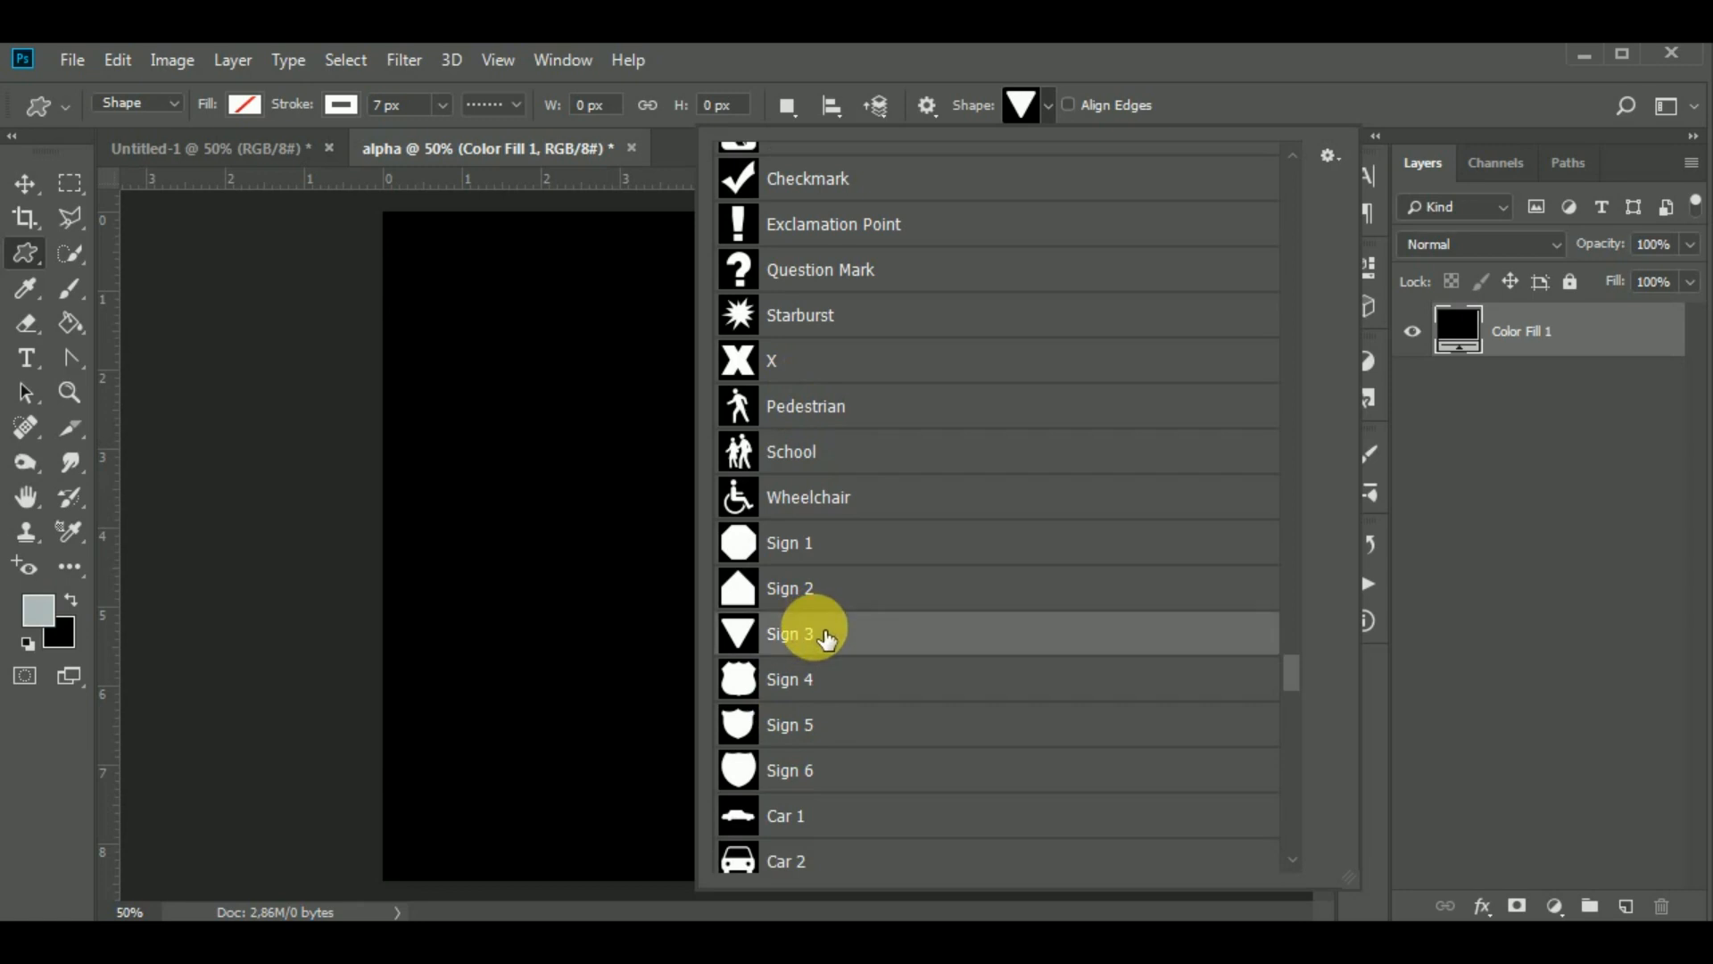
click(1055, 96)
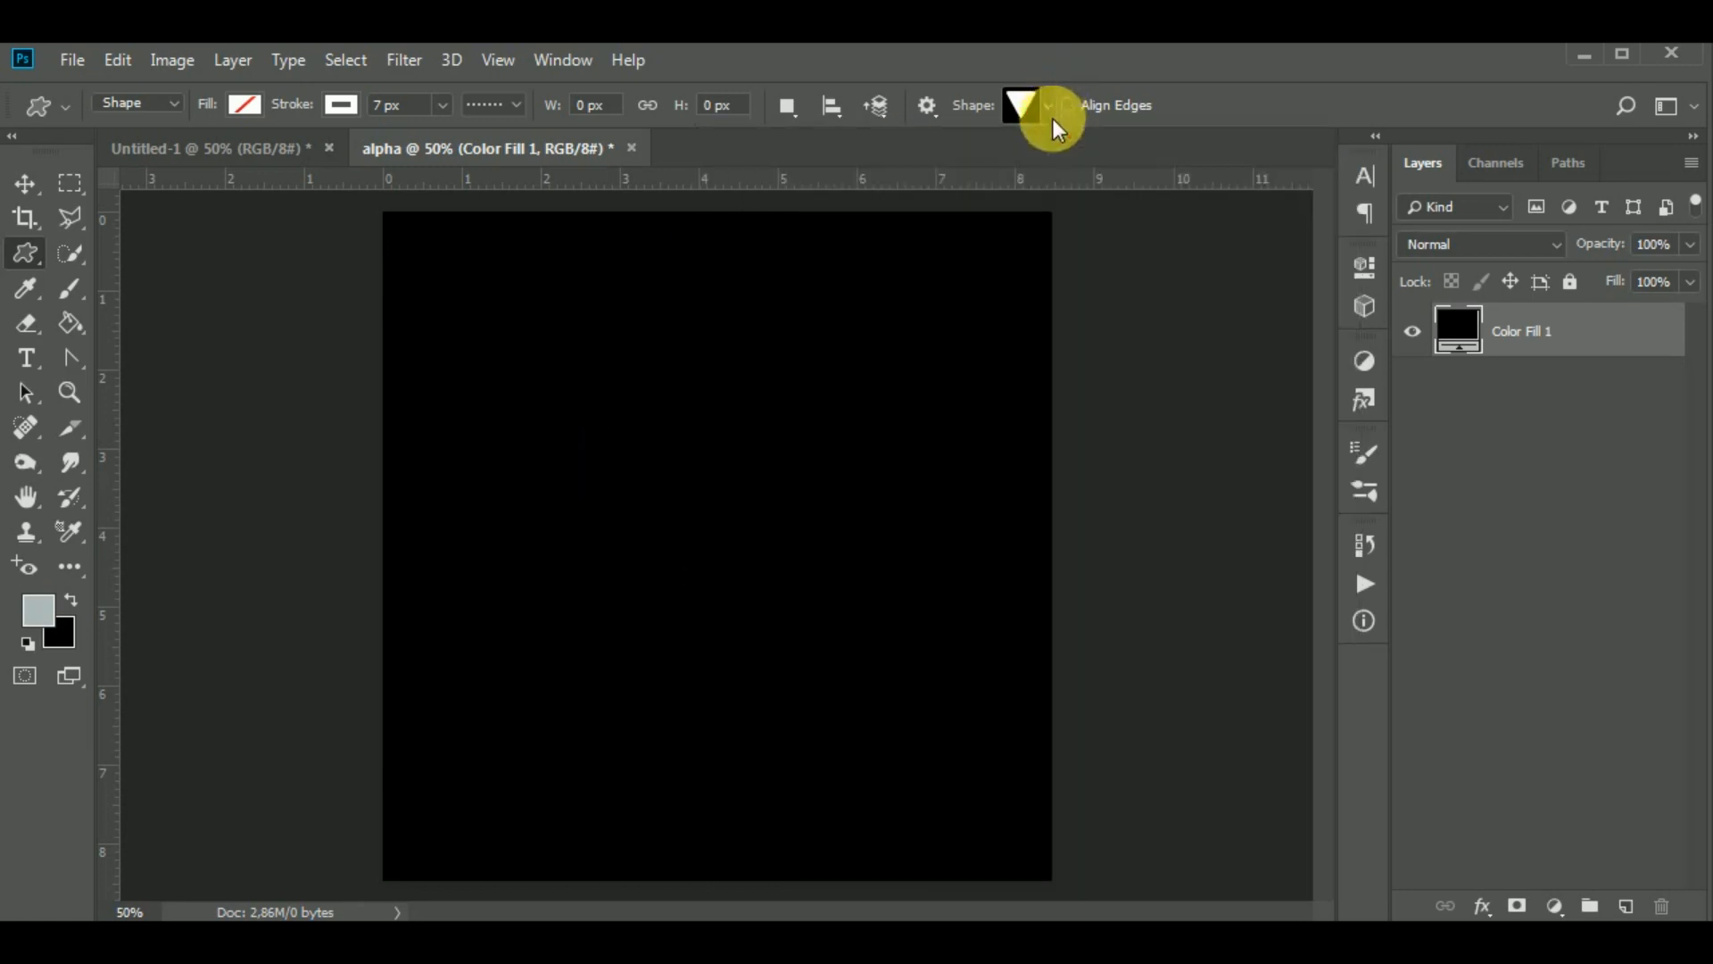
click(714, 489)
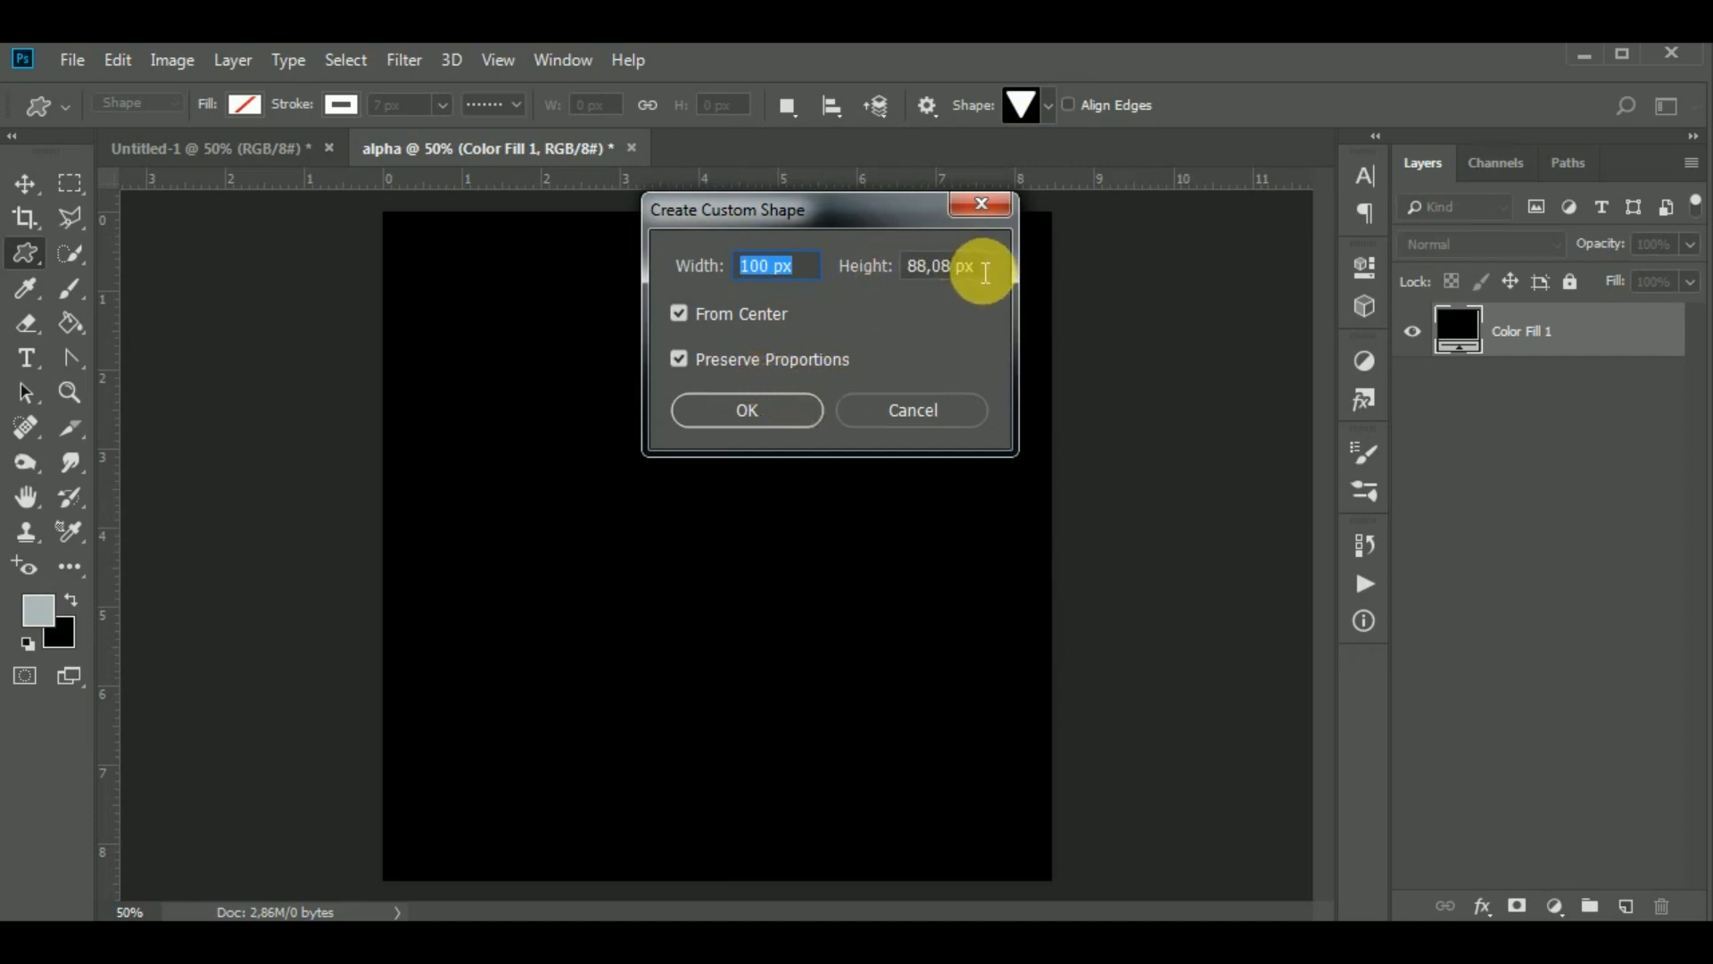
key(Tab)
click(774, 407)
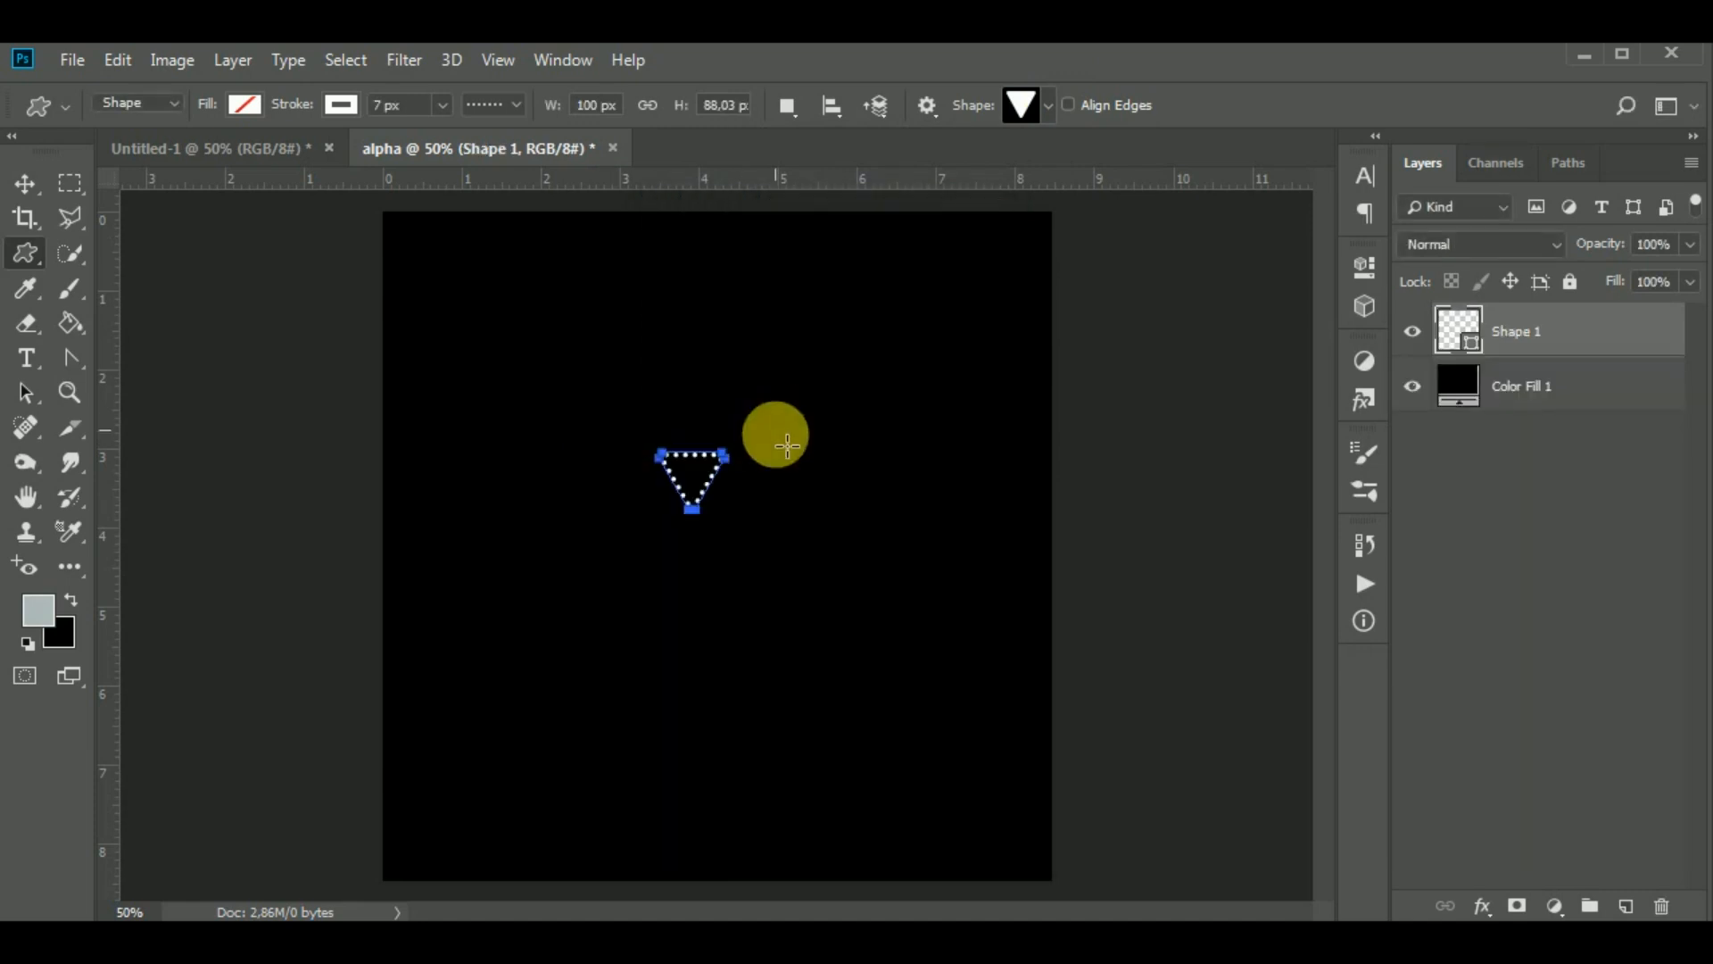
Remove the triangle shape's stroke and fill it with white (ffffff).
click(493, 105)
click(340, 104)
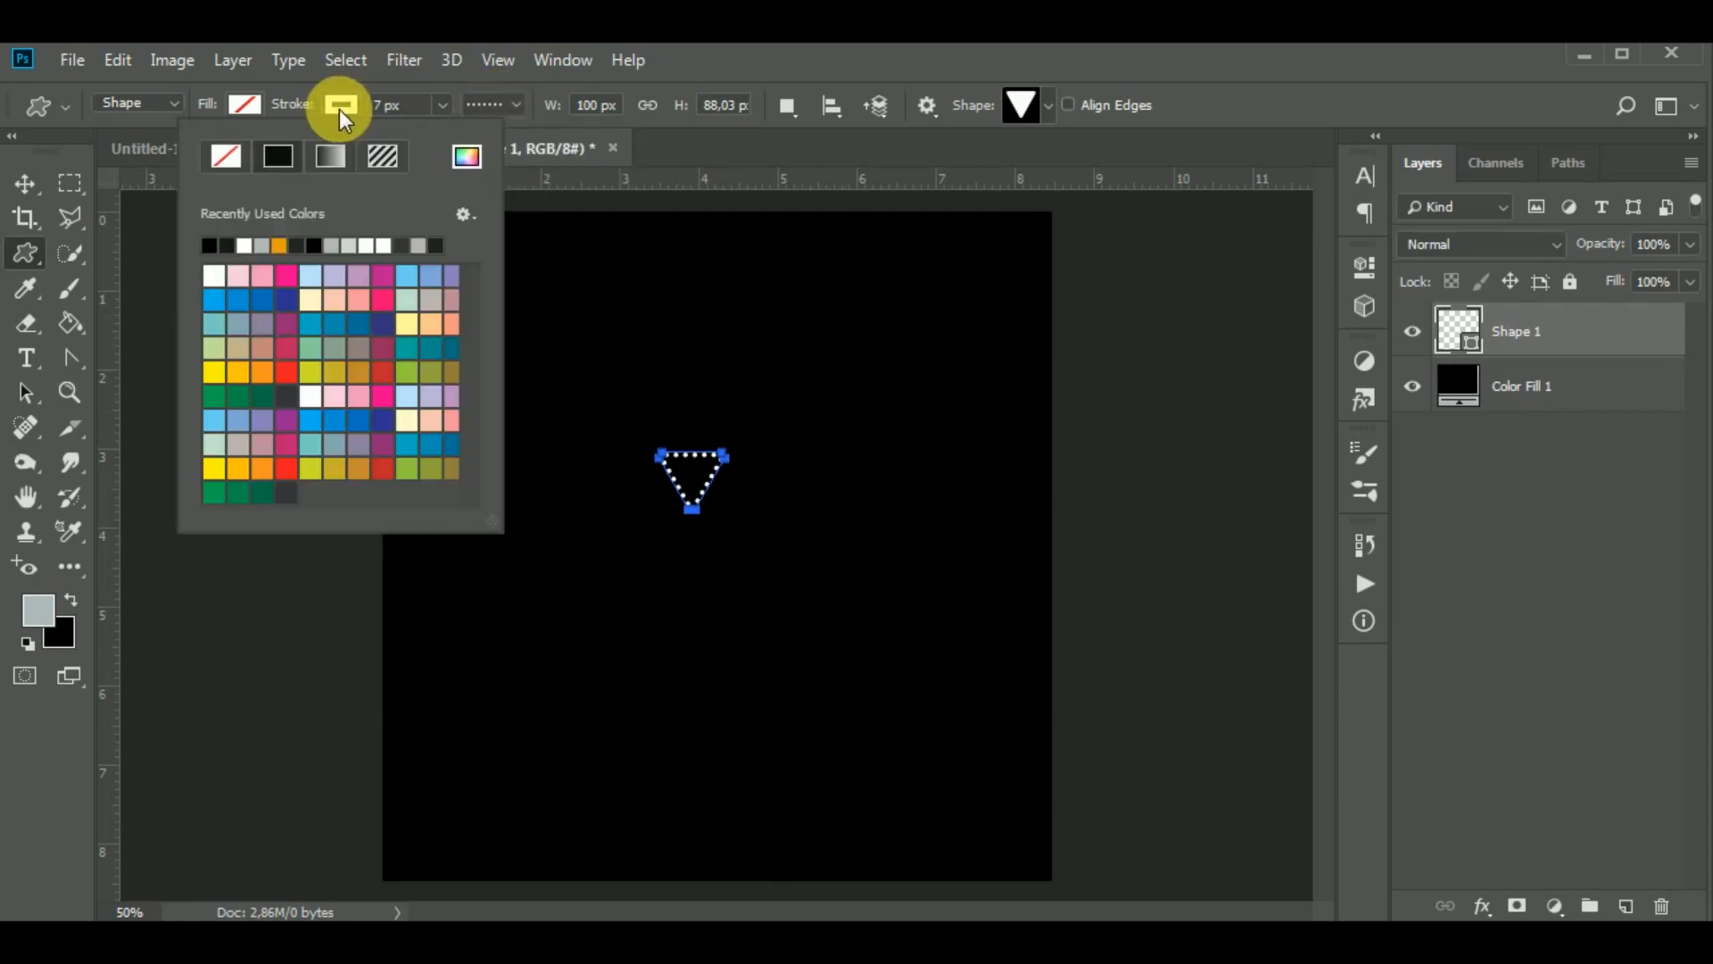
click(226, 159)
click(243, 105)
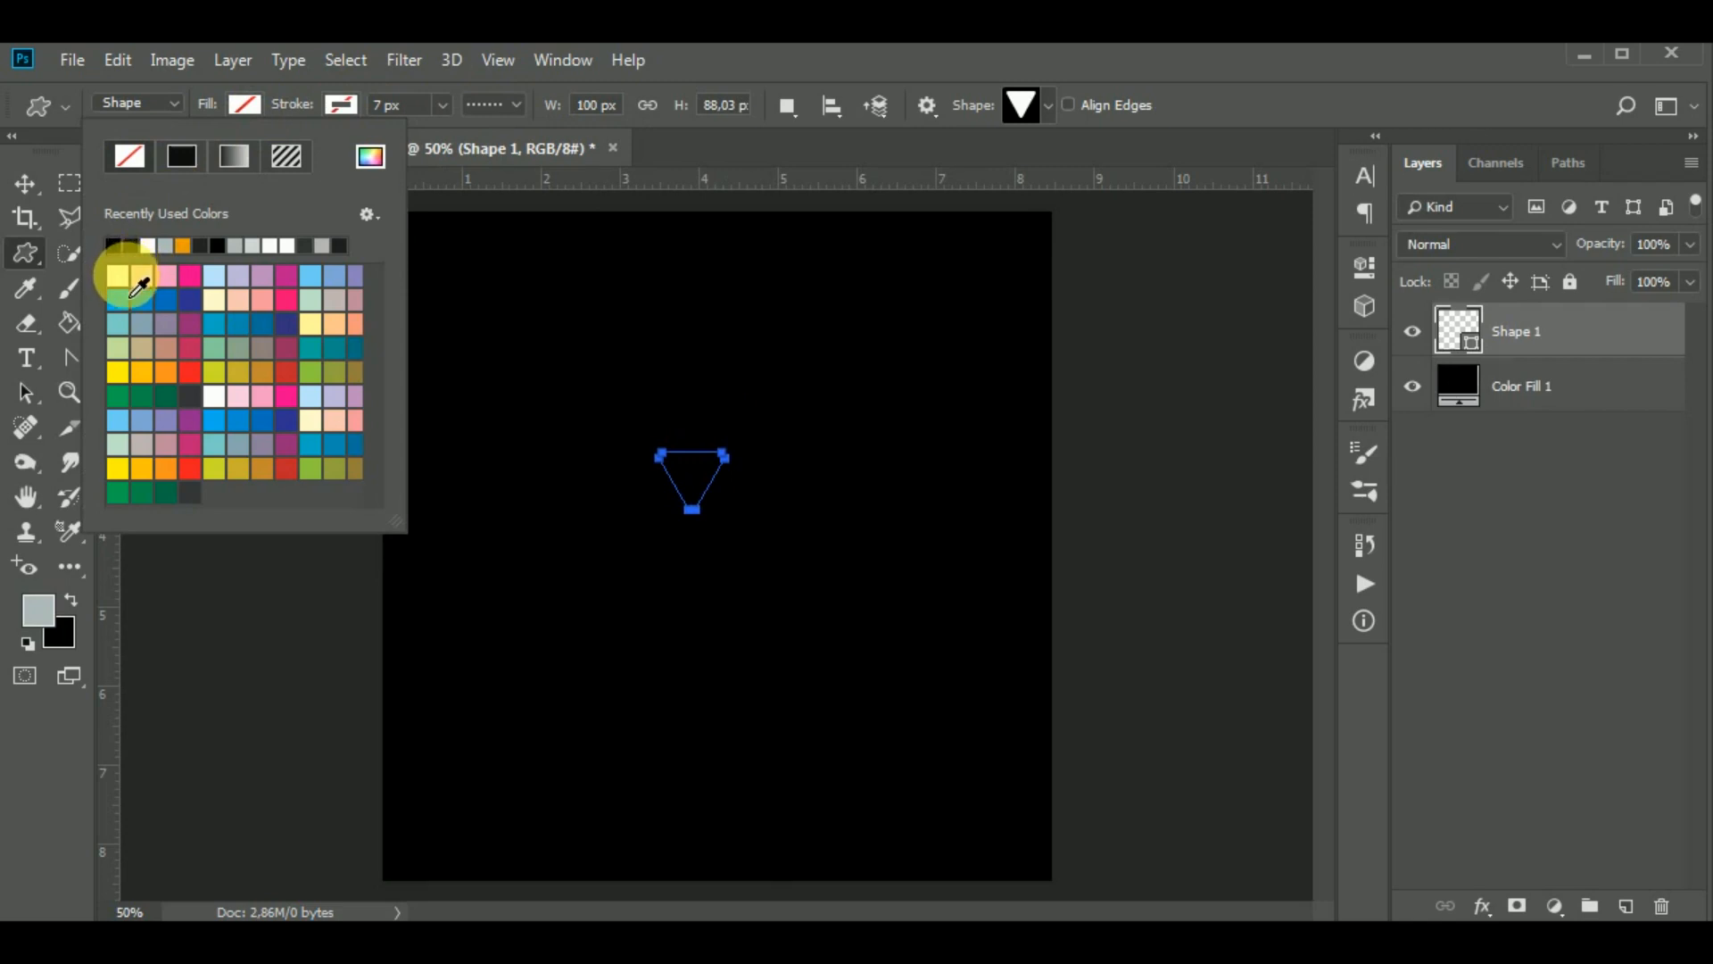
click(137, 284)
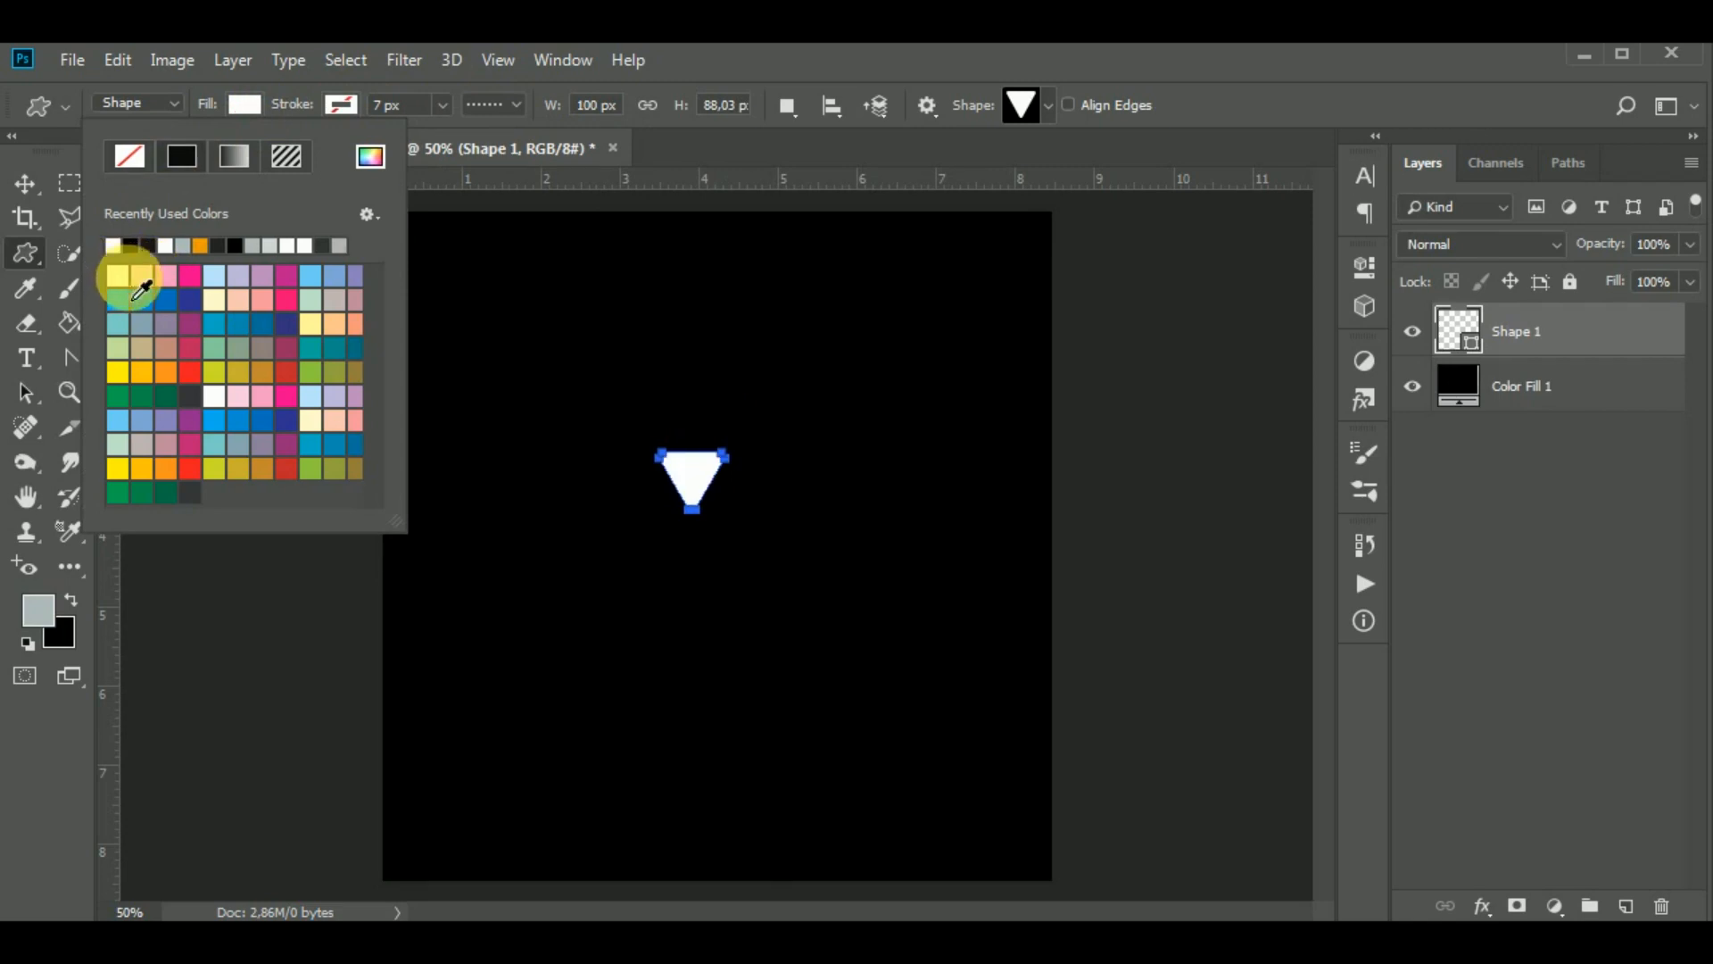
click(370, 156)
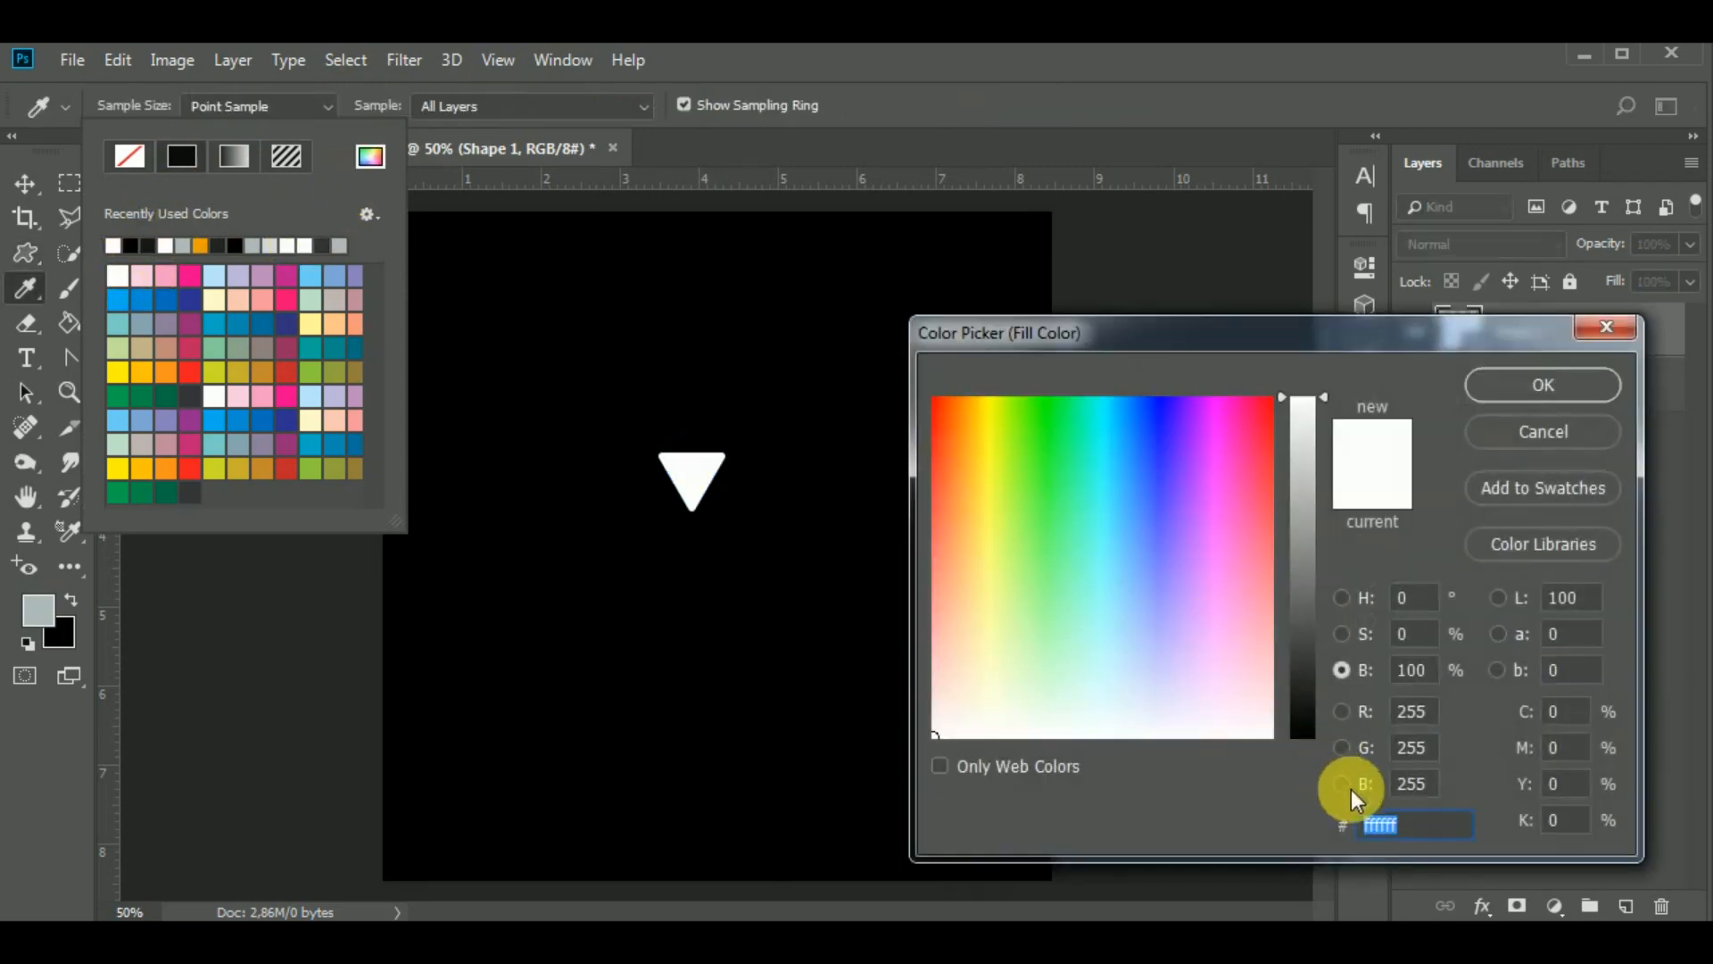
click(1553, 379)
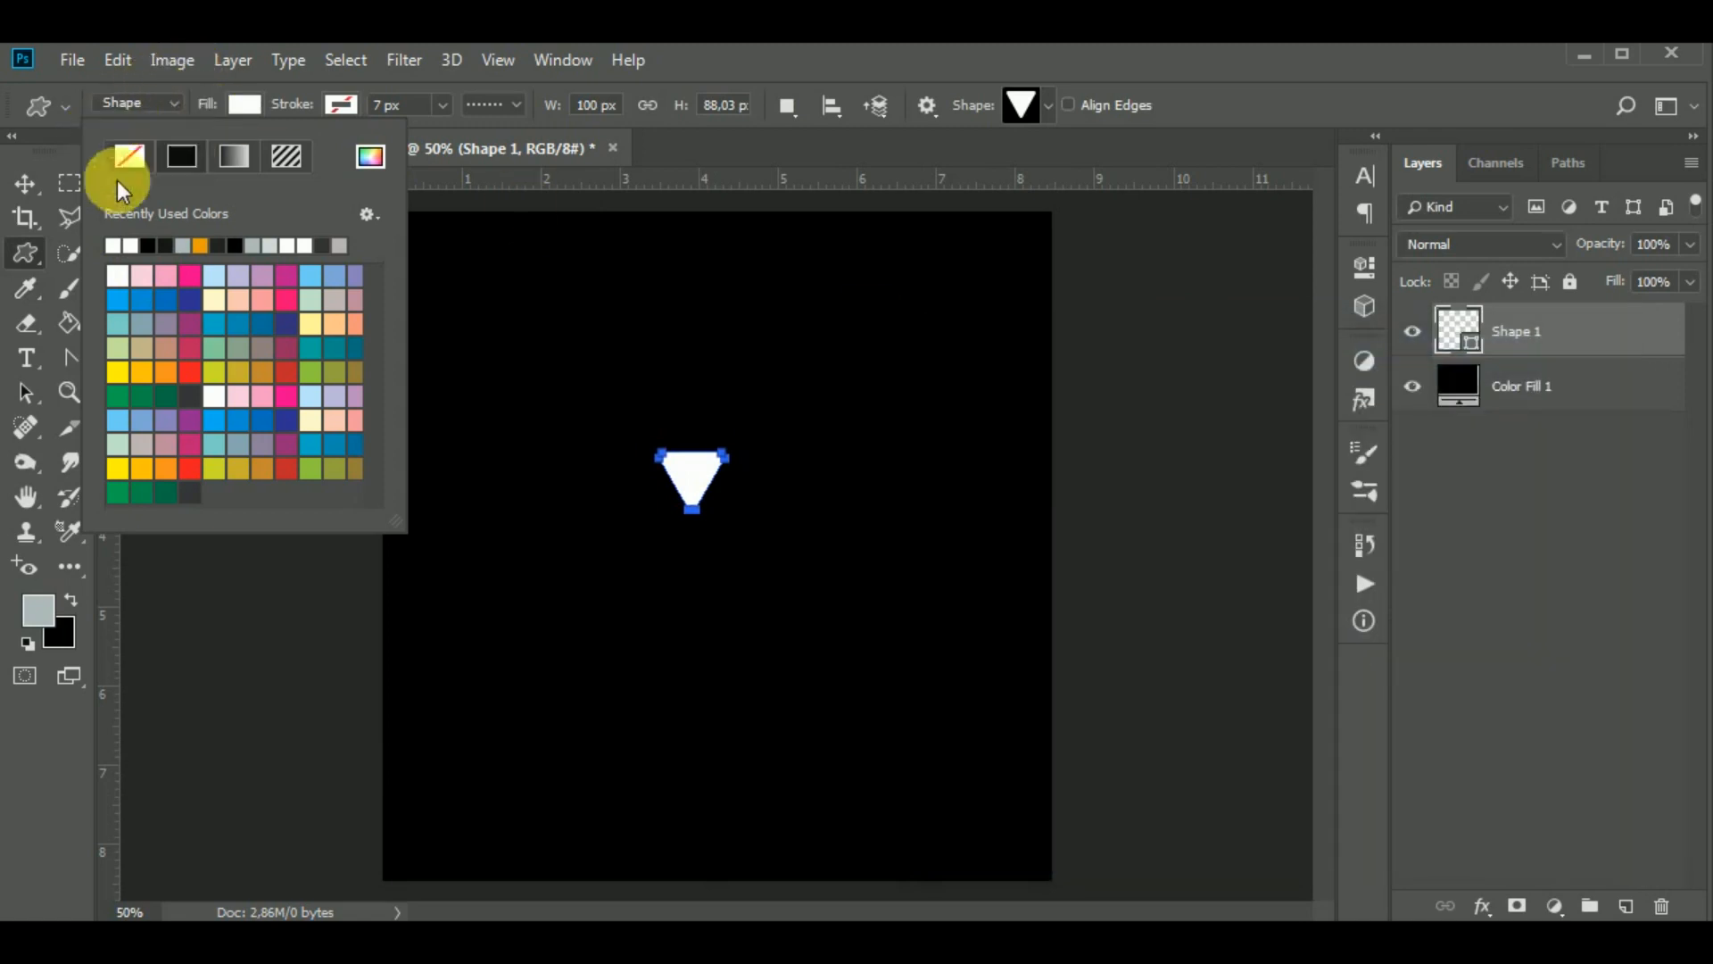
Rotate the triangle to point upward, enlarge it to about 593 %, and centre it on the canvas.
click(25, 184)
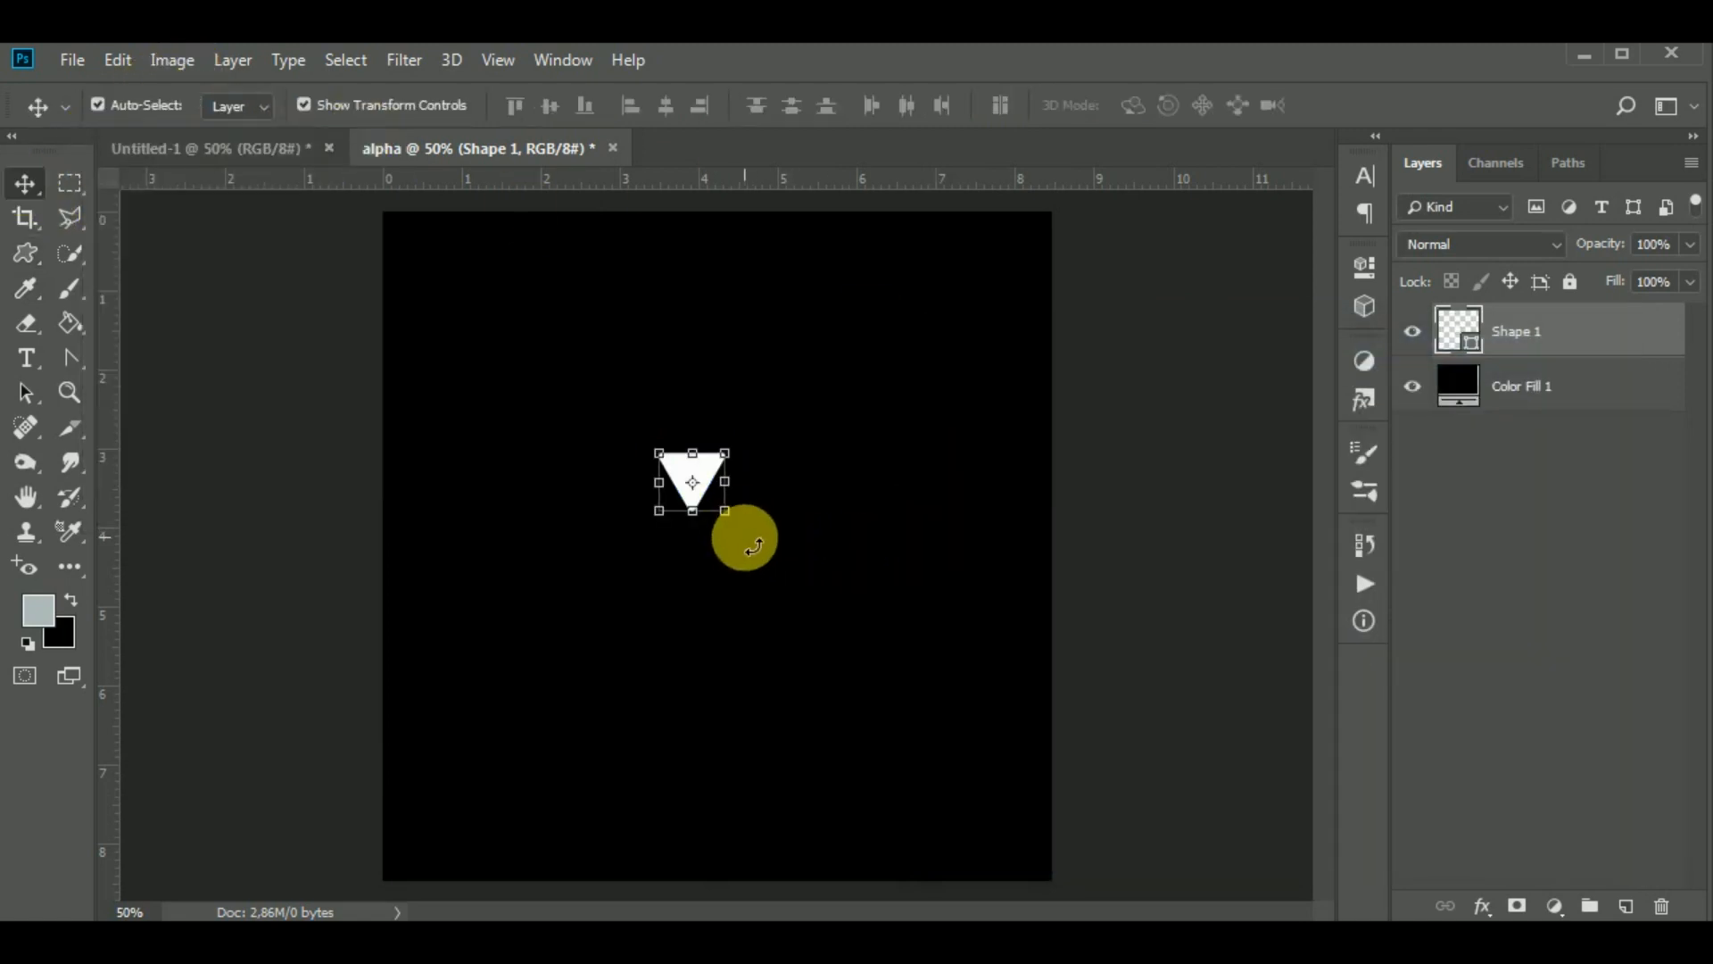
drag(754, 546, 523, 306)
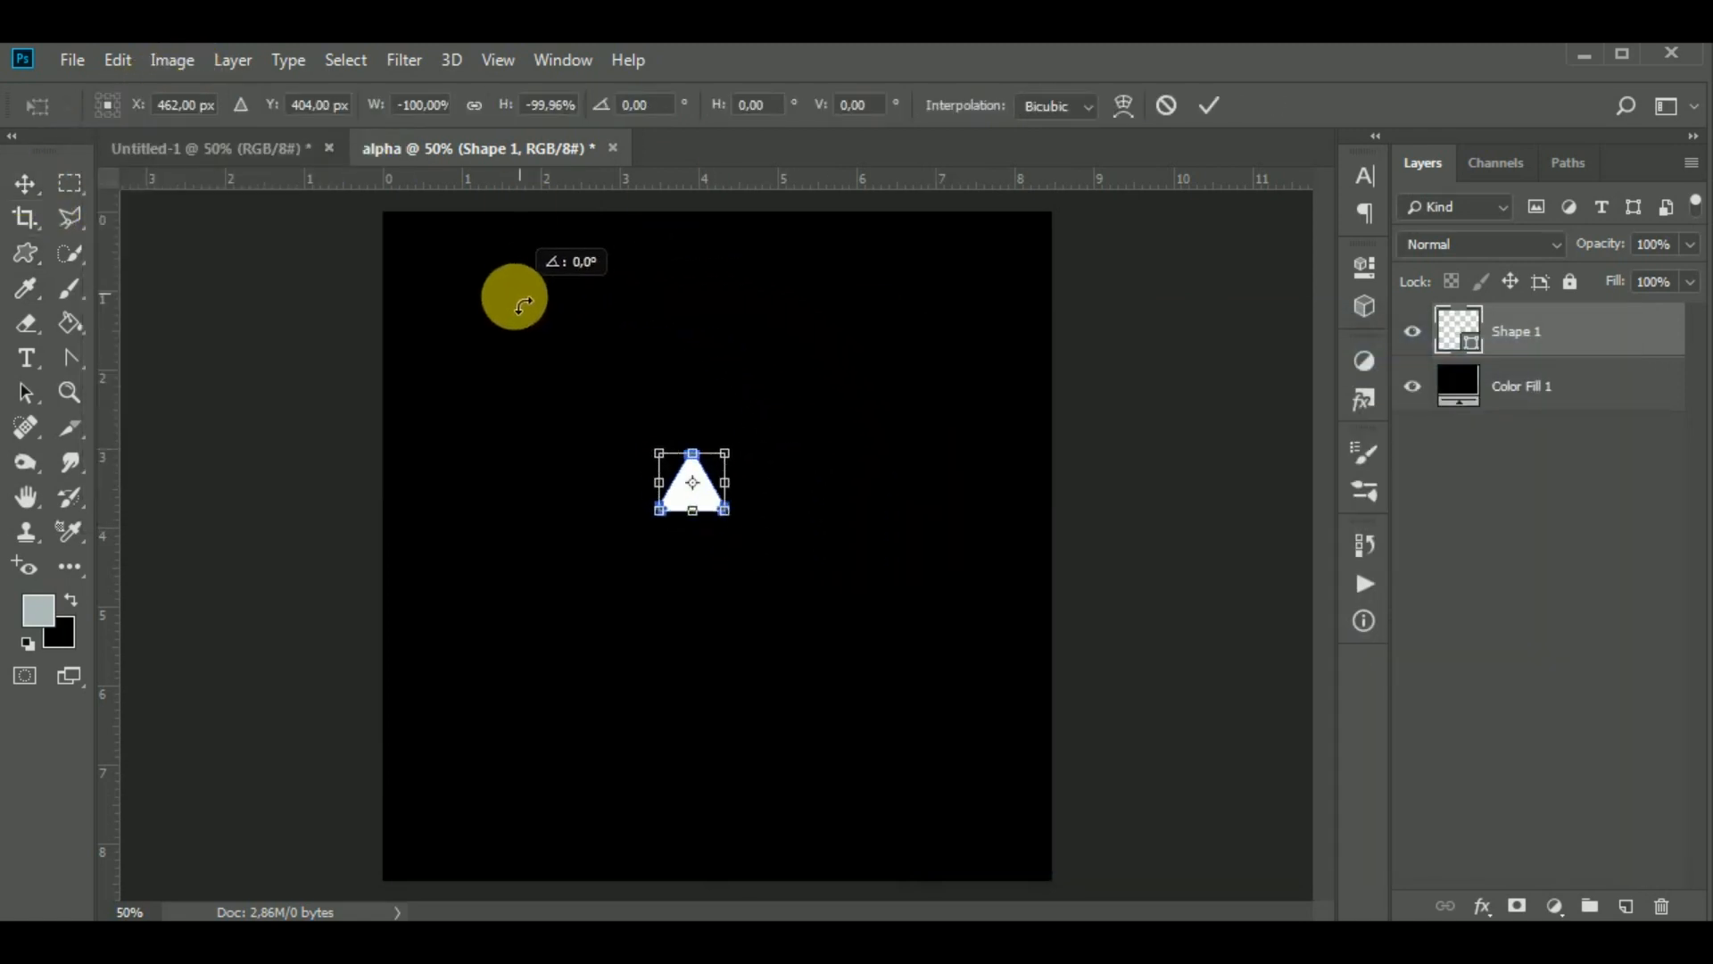
drag(740, 526, 883, 683)
drag(809, 609, 833, 669)
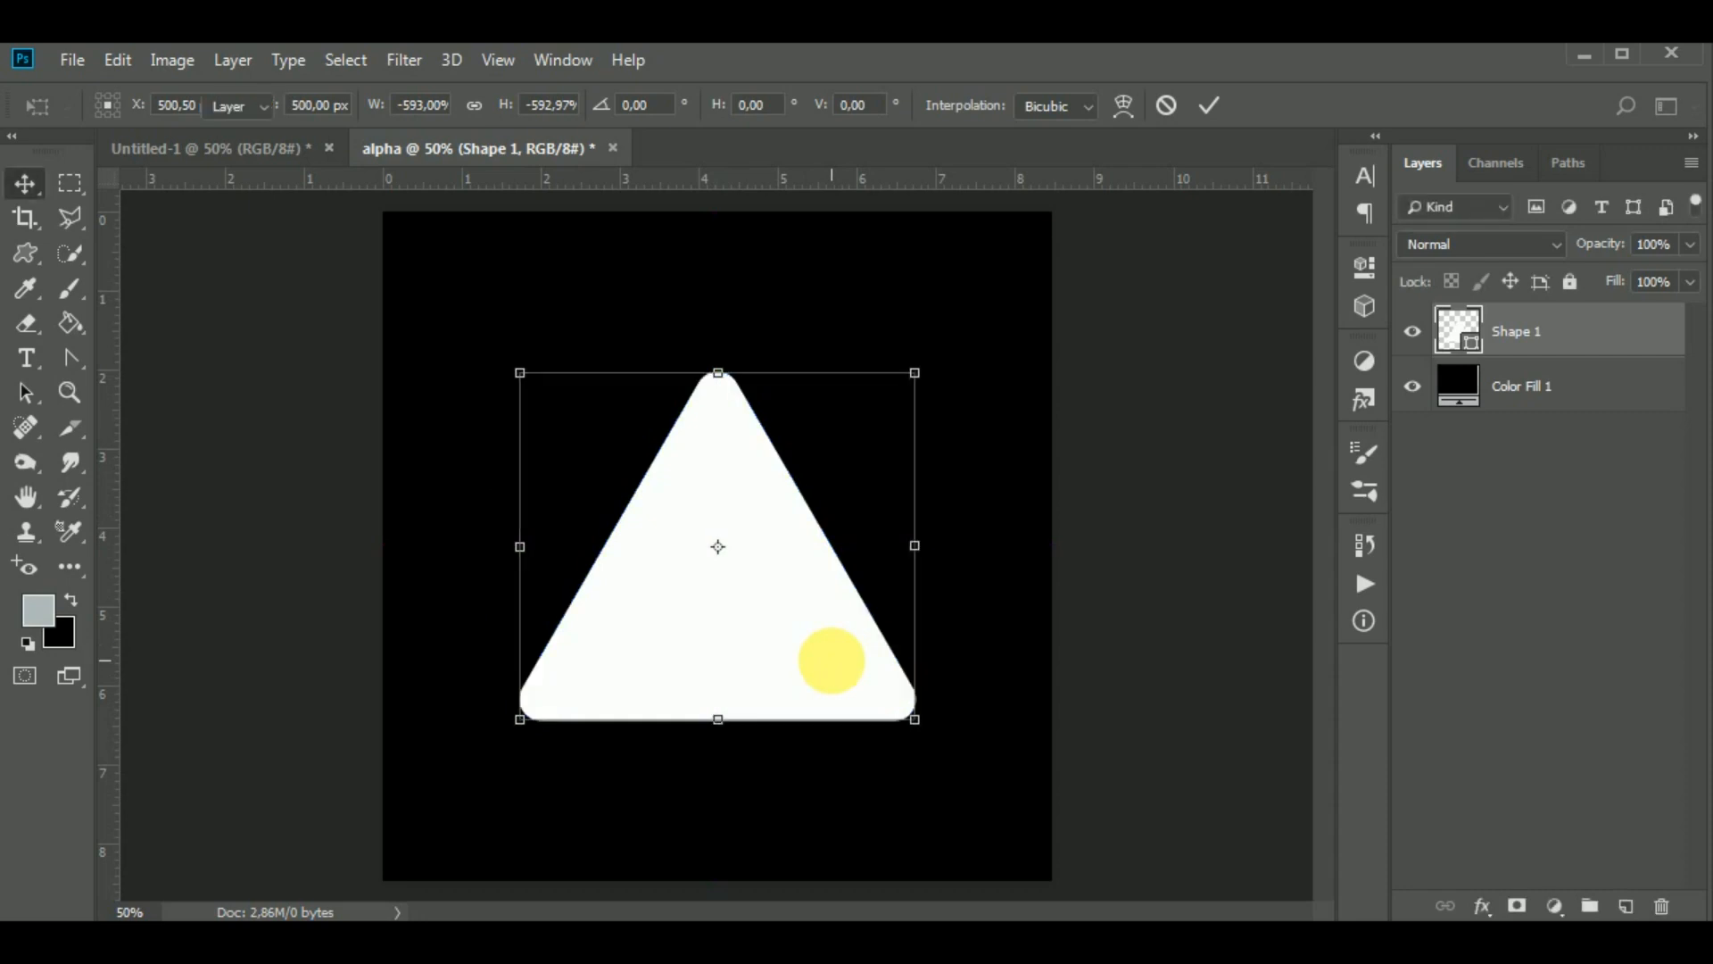
key(Return)
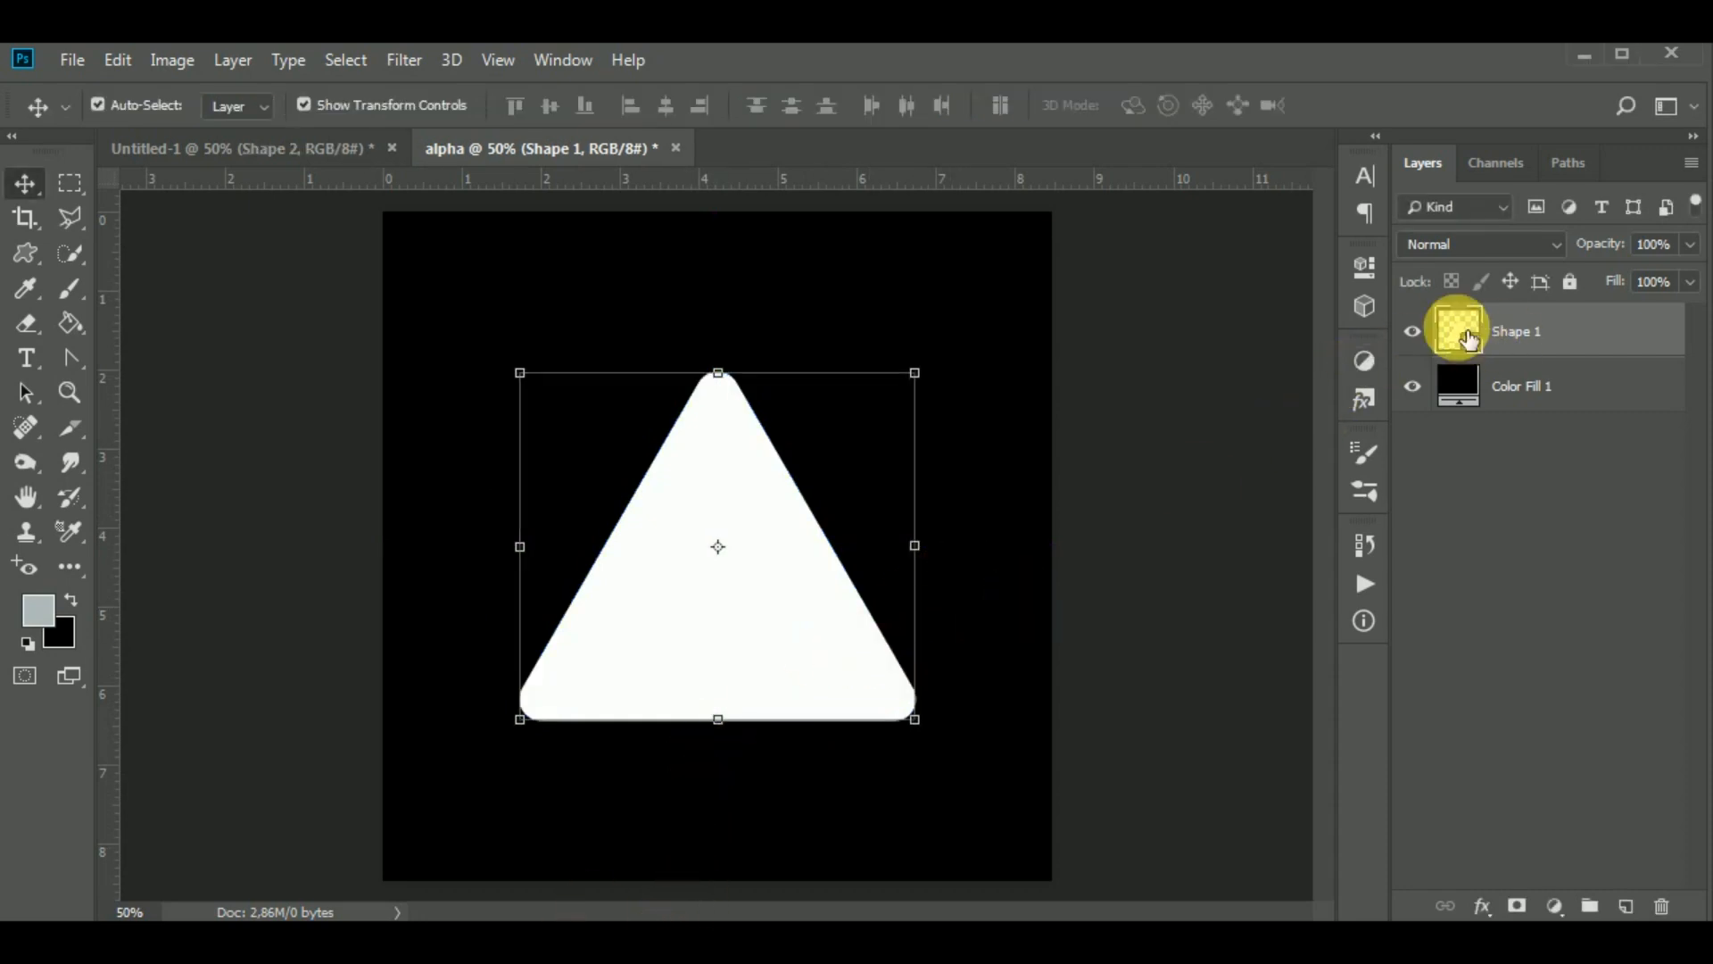
Change the triangle shape's fill color to black.
double_click(1468, 338)
click(1325, 420)
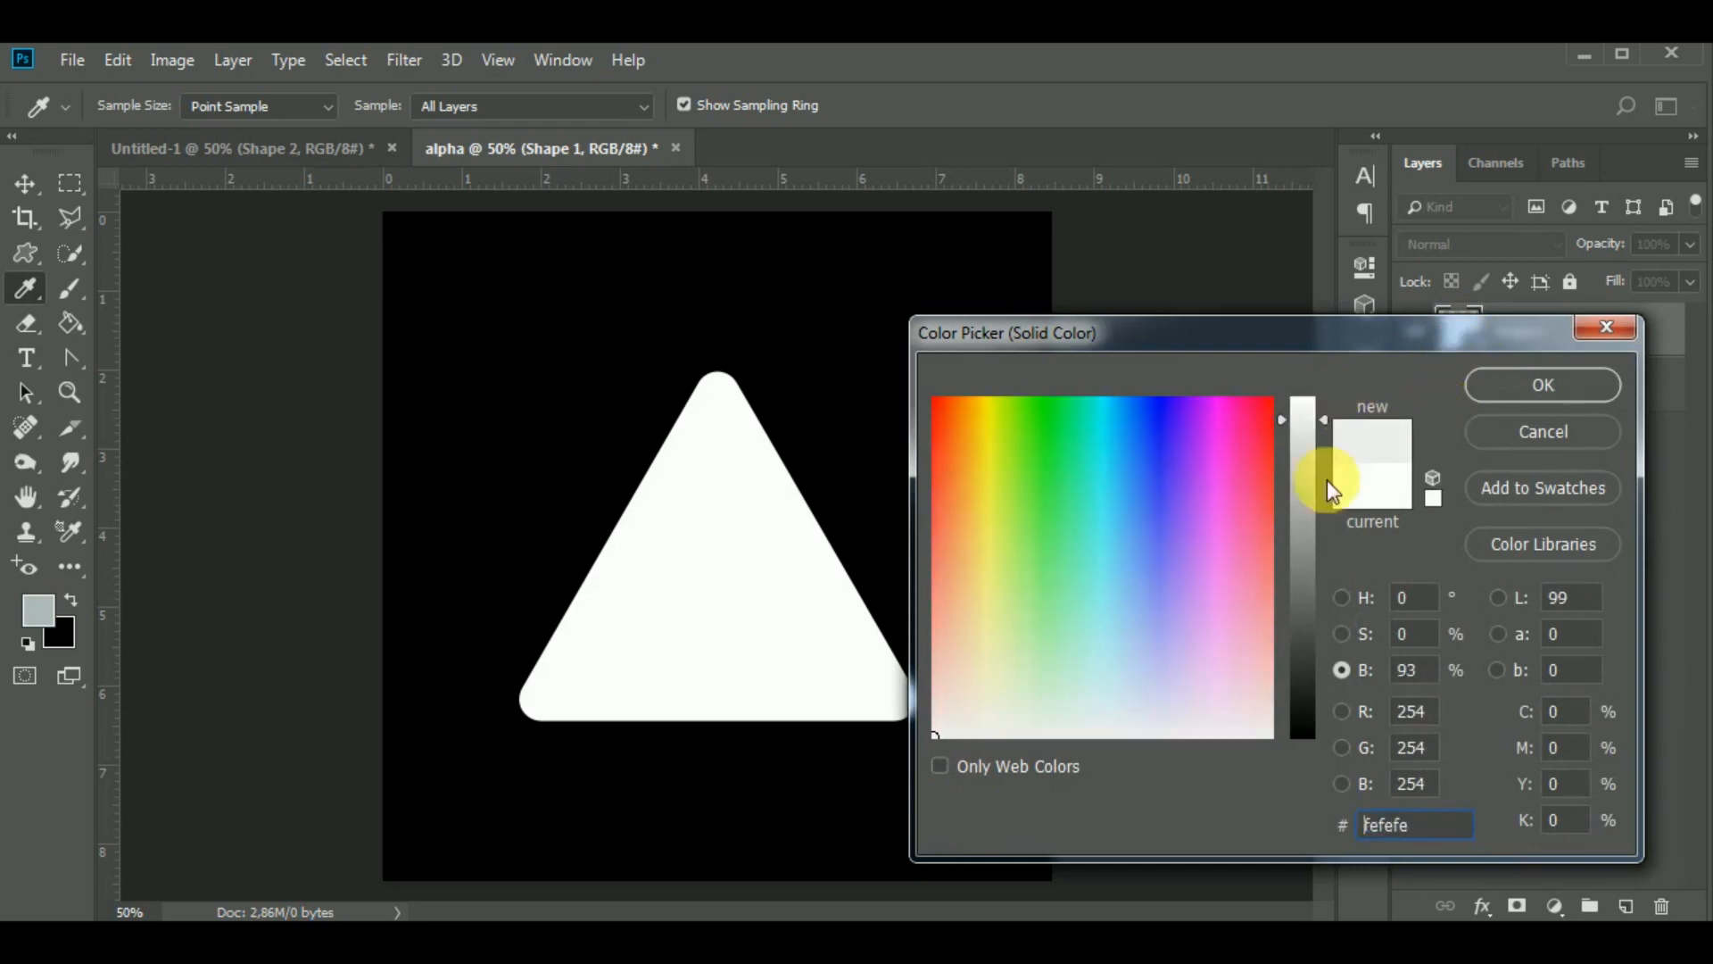
drag(1330, 489, 1327, 764)
click(1523, 389)
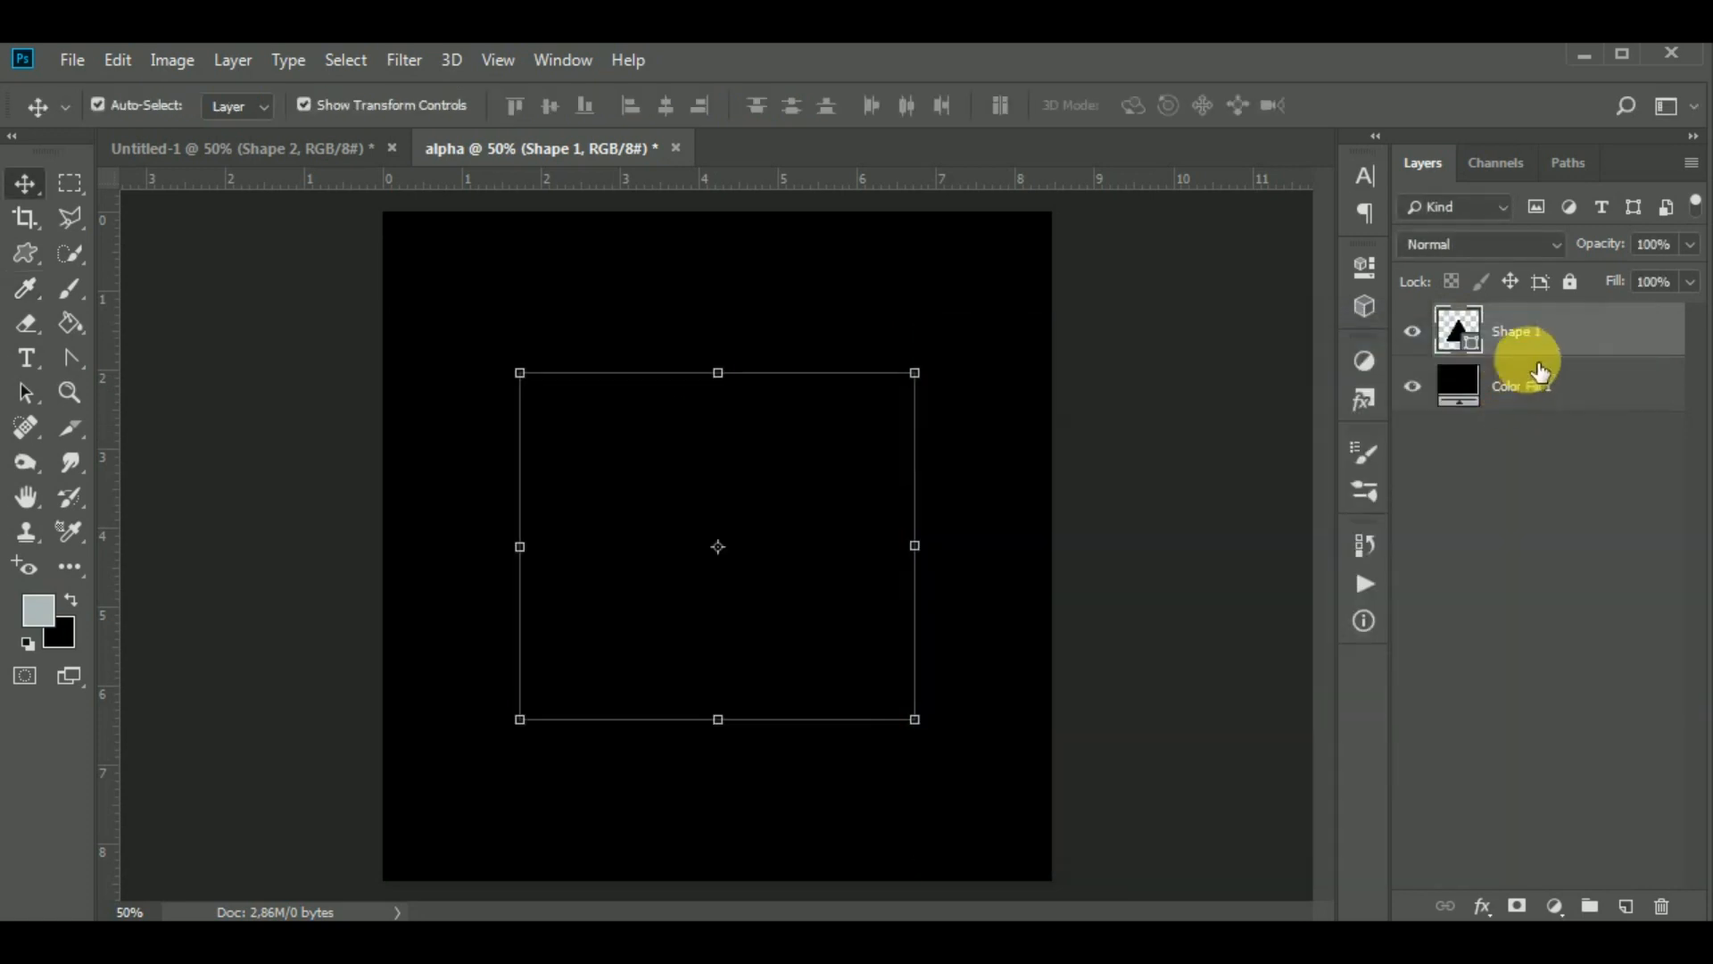
Add a white 21 px stroke effect to the triangle layer, comparing the Inside position before choosing Outside.
right_click(1522, 335)
click(1299, 49)
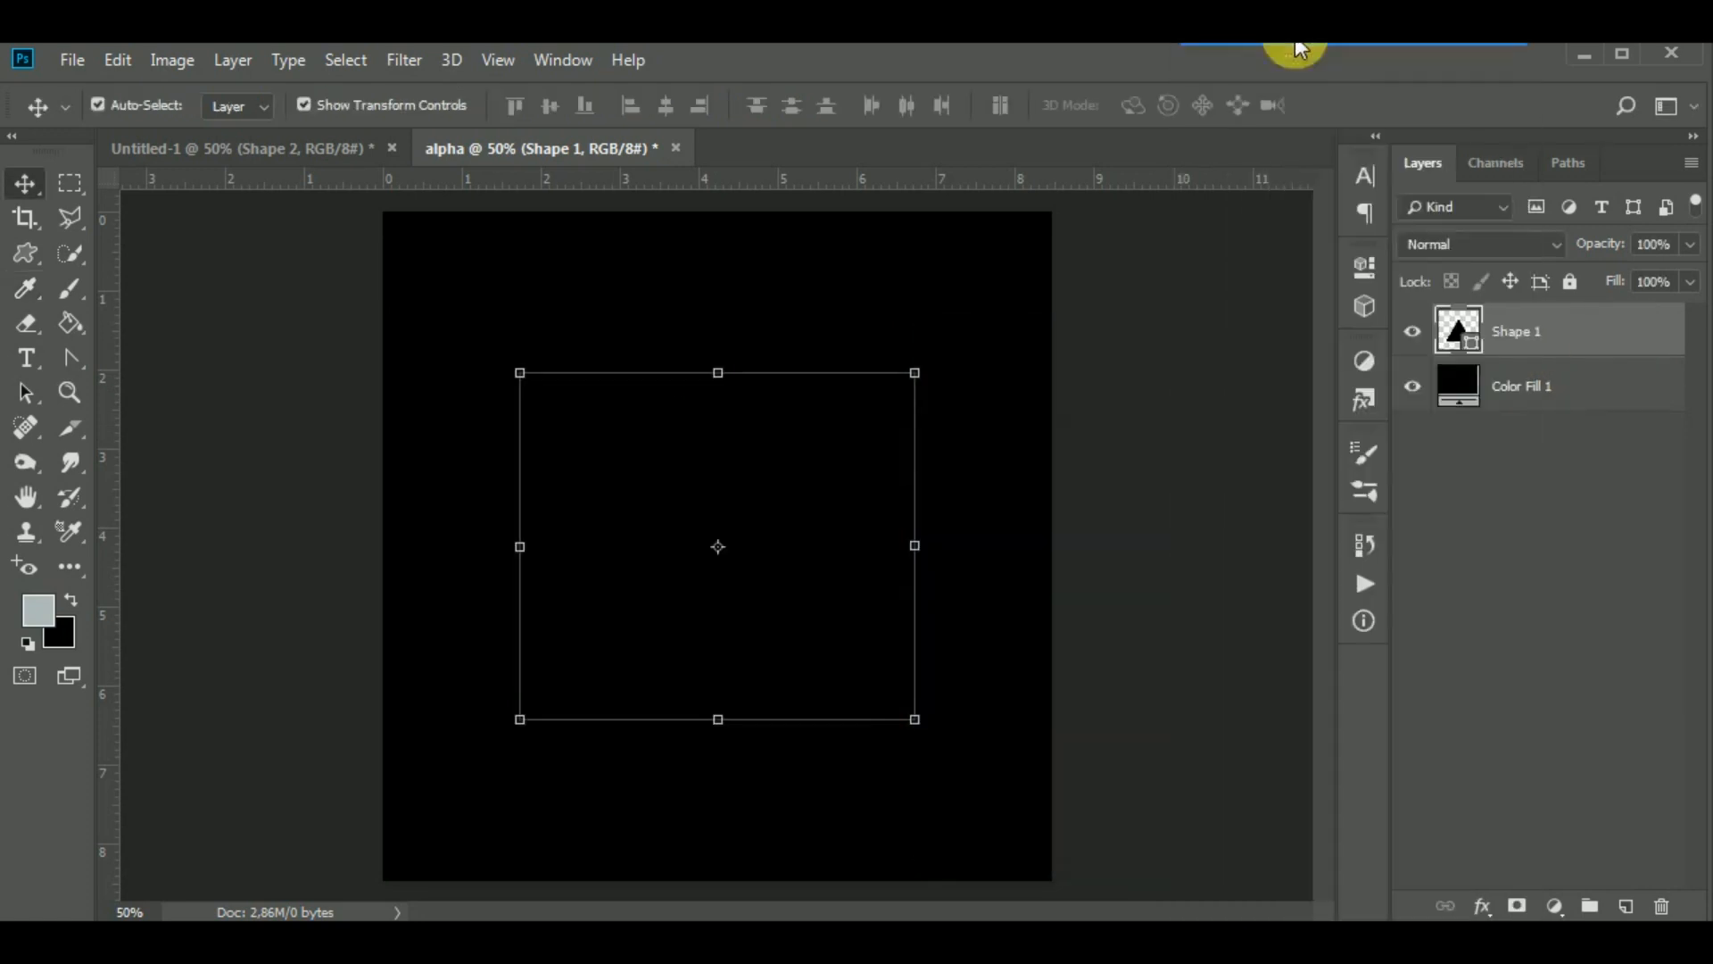
click(721, 456)
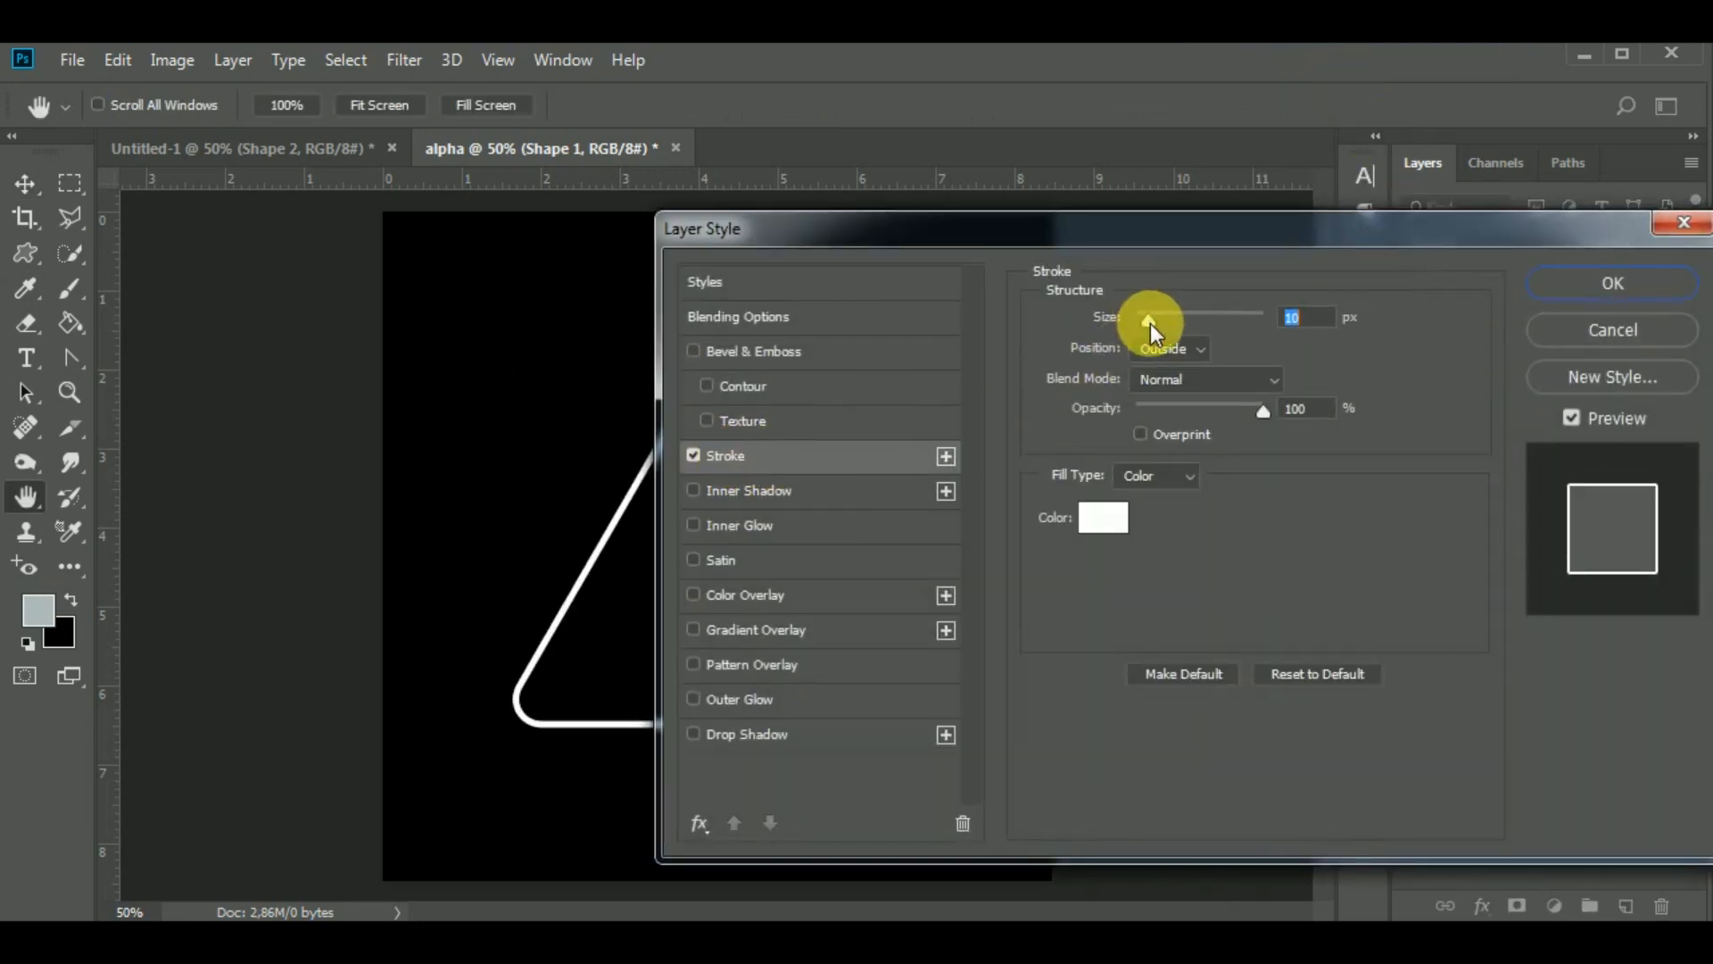
drag(1151, 329, 1155, 331)
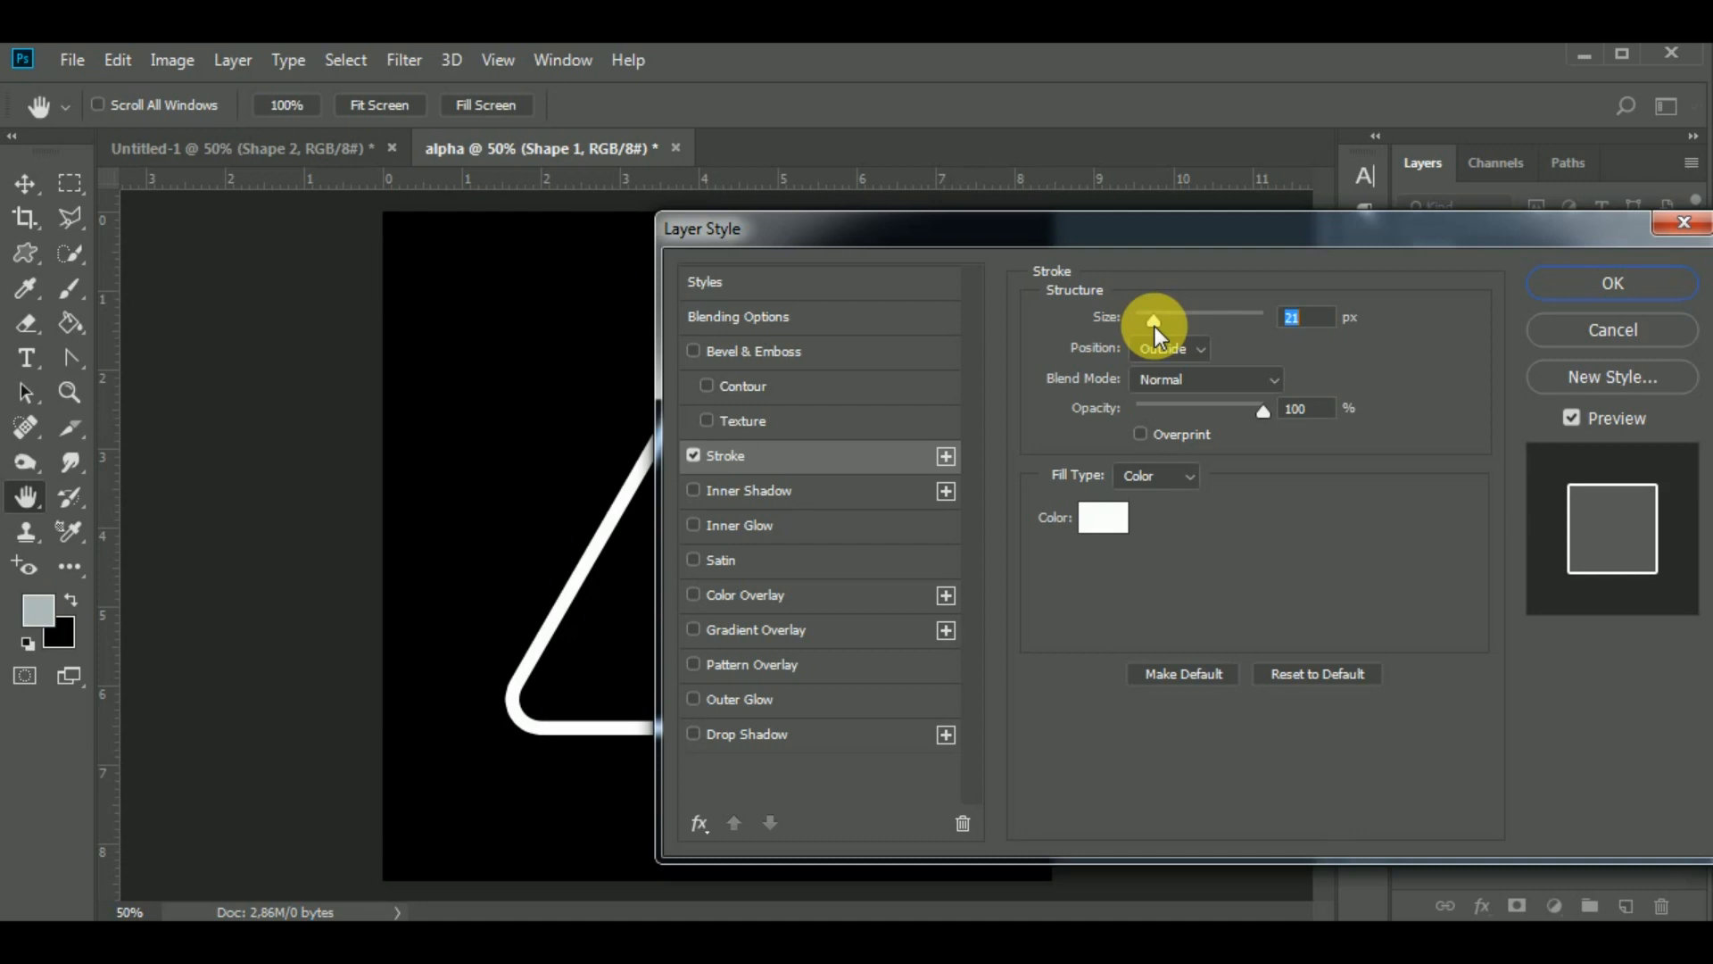
click(1169, 348)
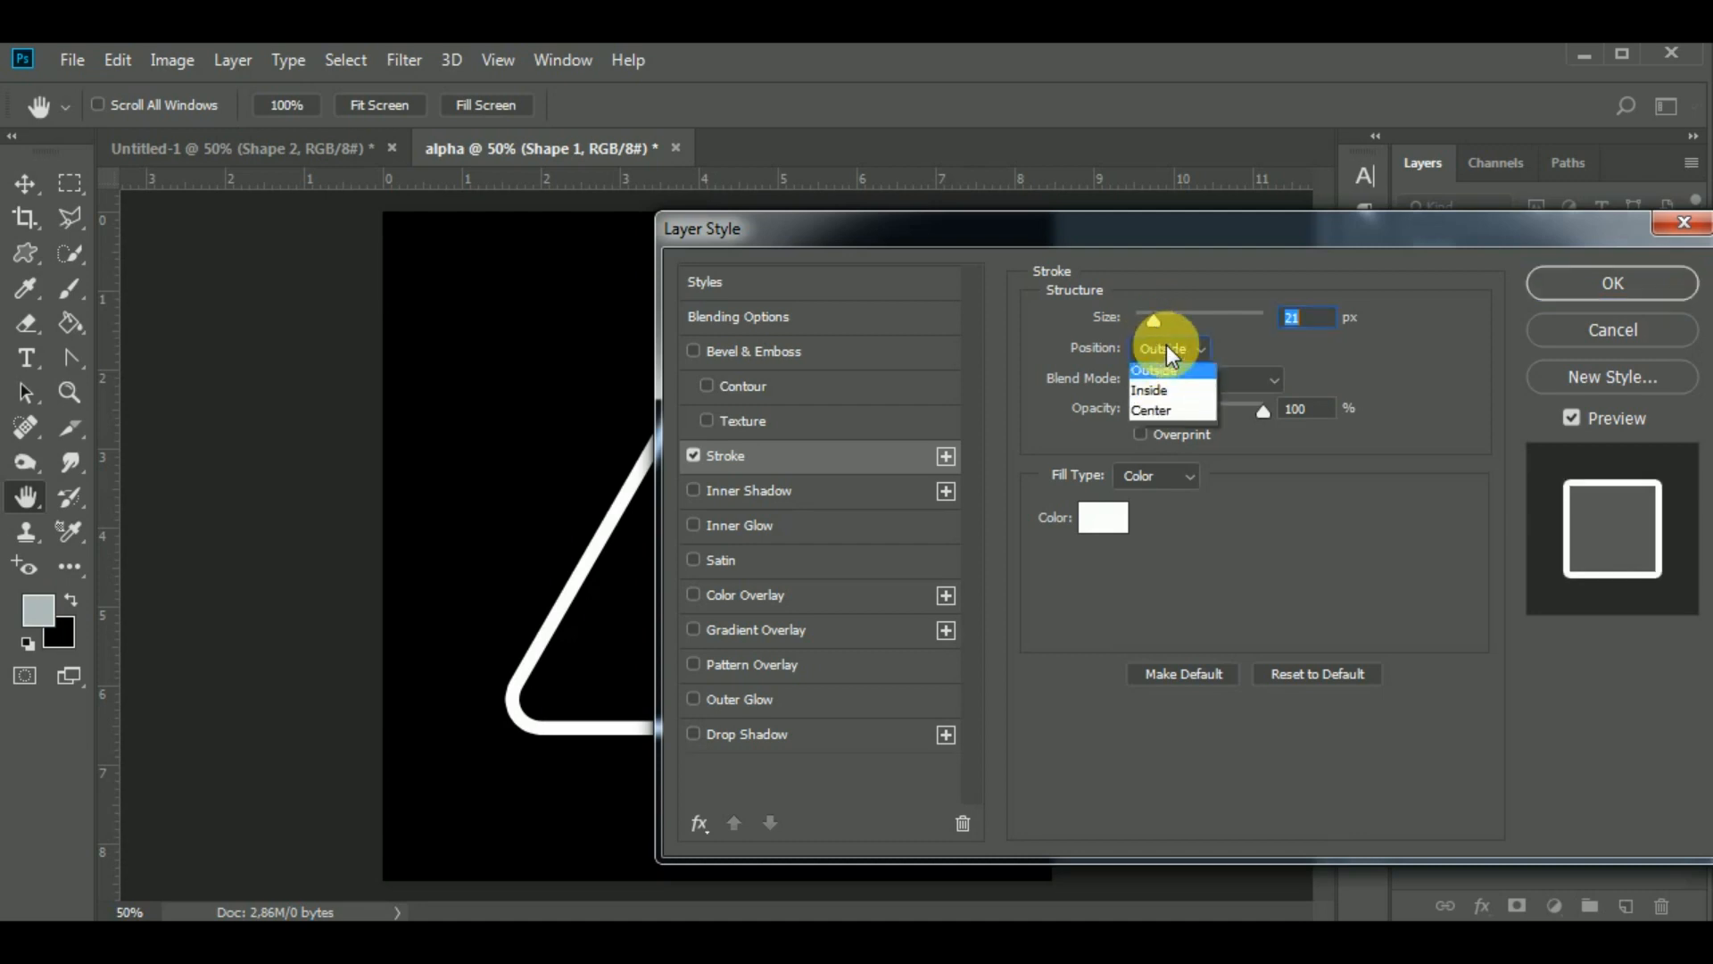
click(1176, 394)
click(1169, 348)
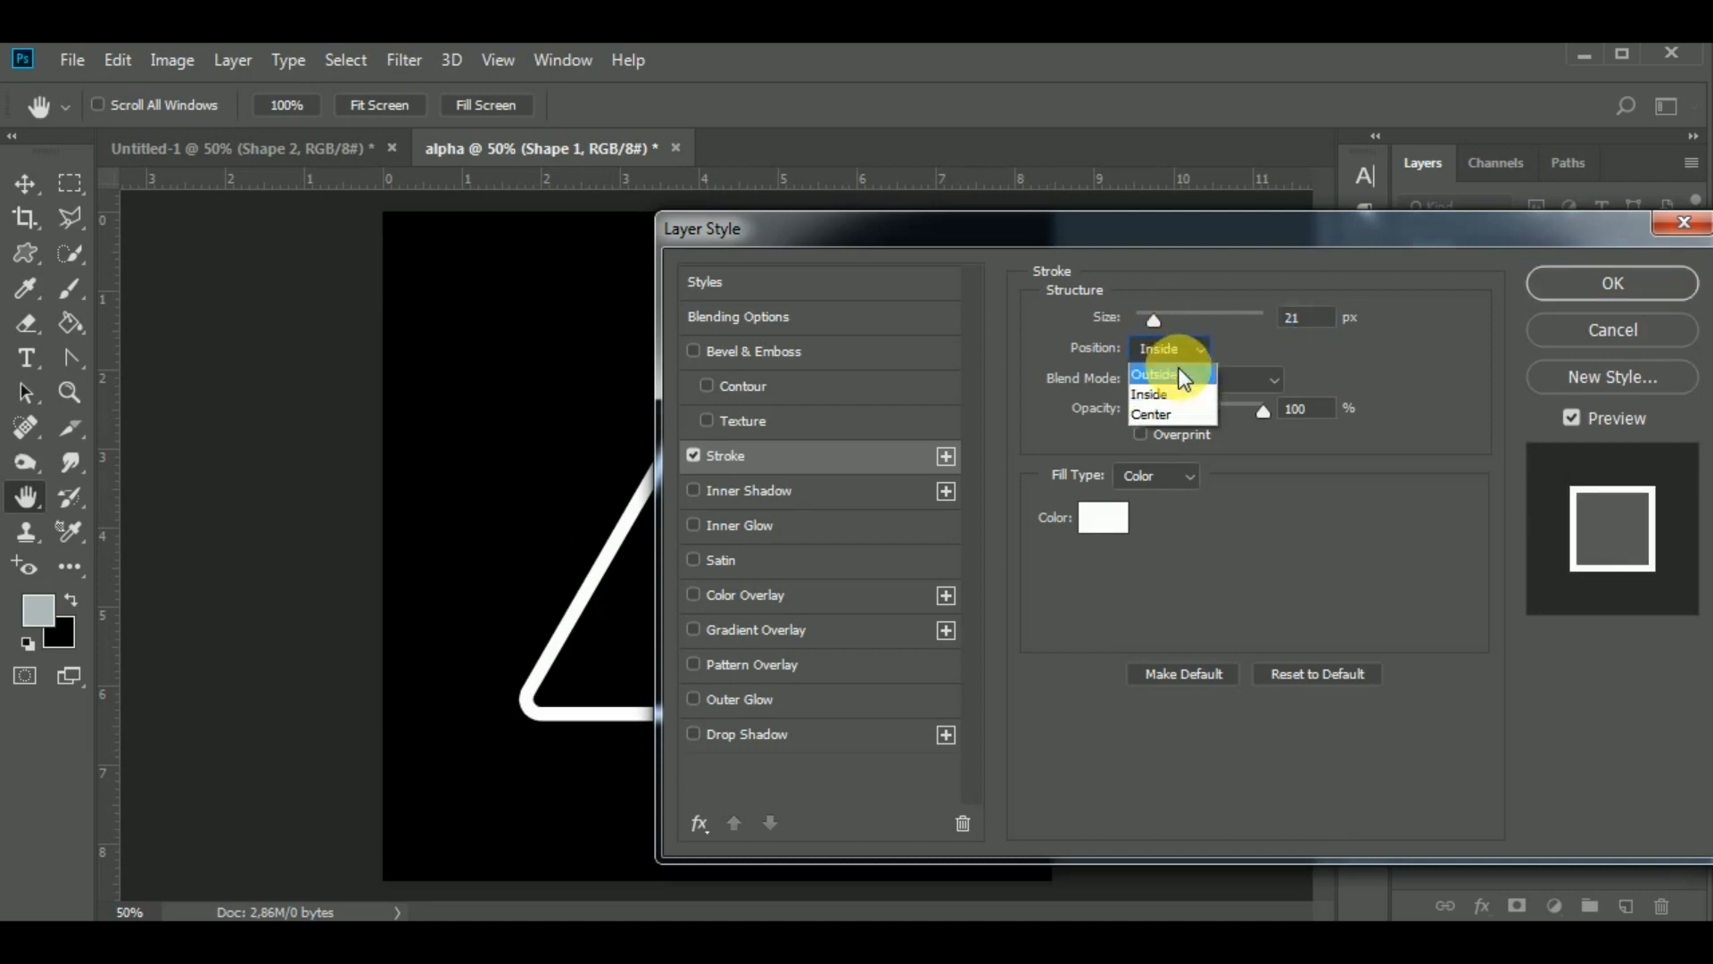
click(1176, 369)
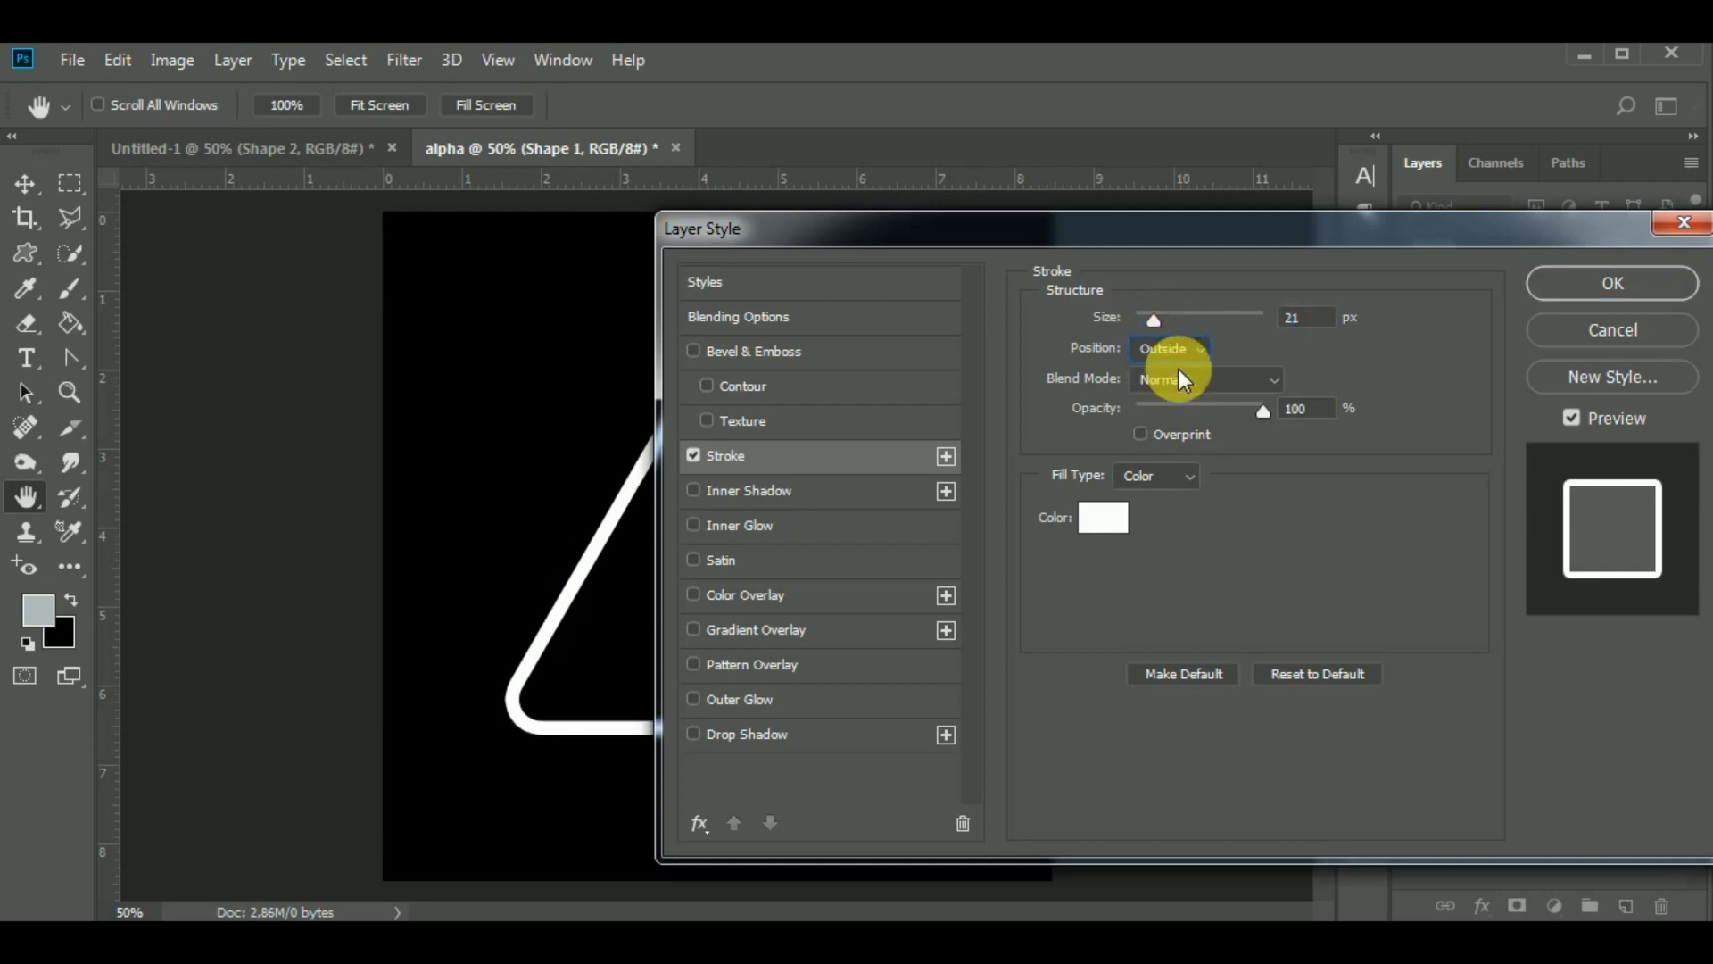
Add a white inner glow to the triangle layer and set its size to 16 px.
click(752, 533)
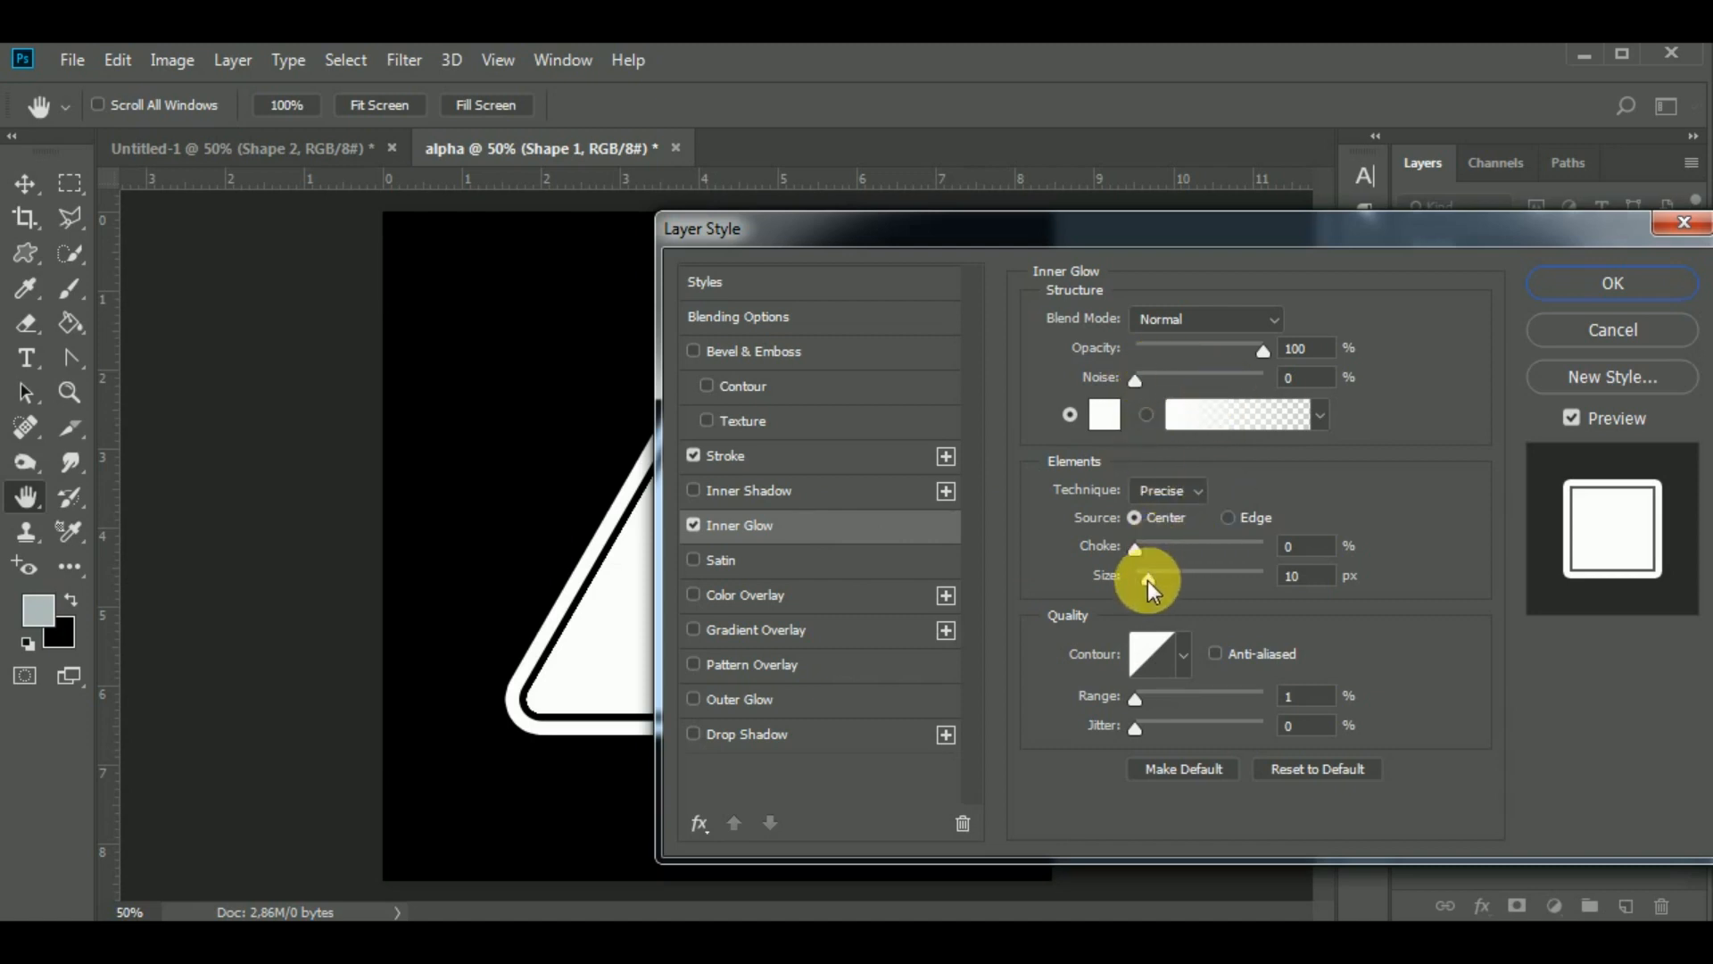
drag(1150, 594, 1148, 586)
drag(998, 237, 1117, 174)
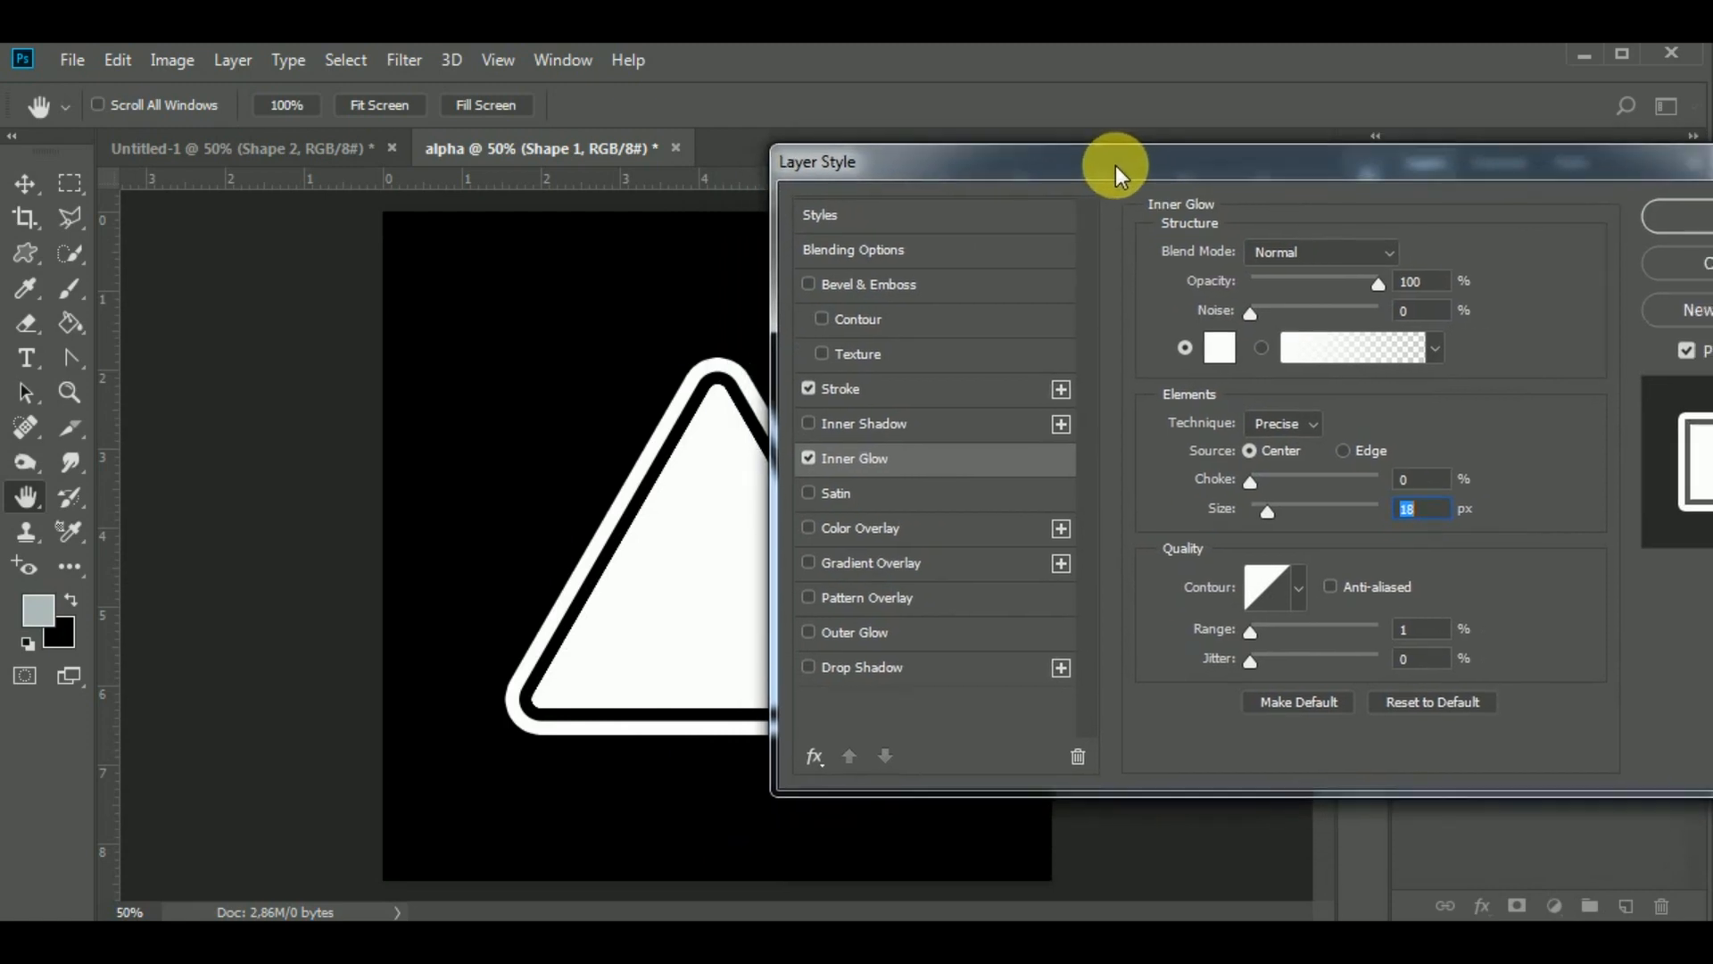
drag(1273, 505, 1270, 526)
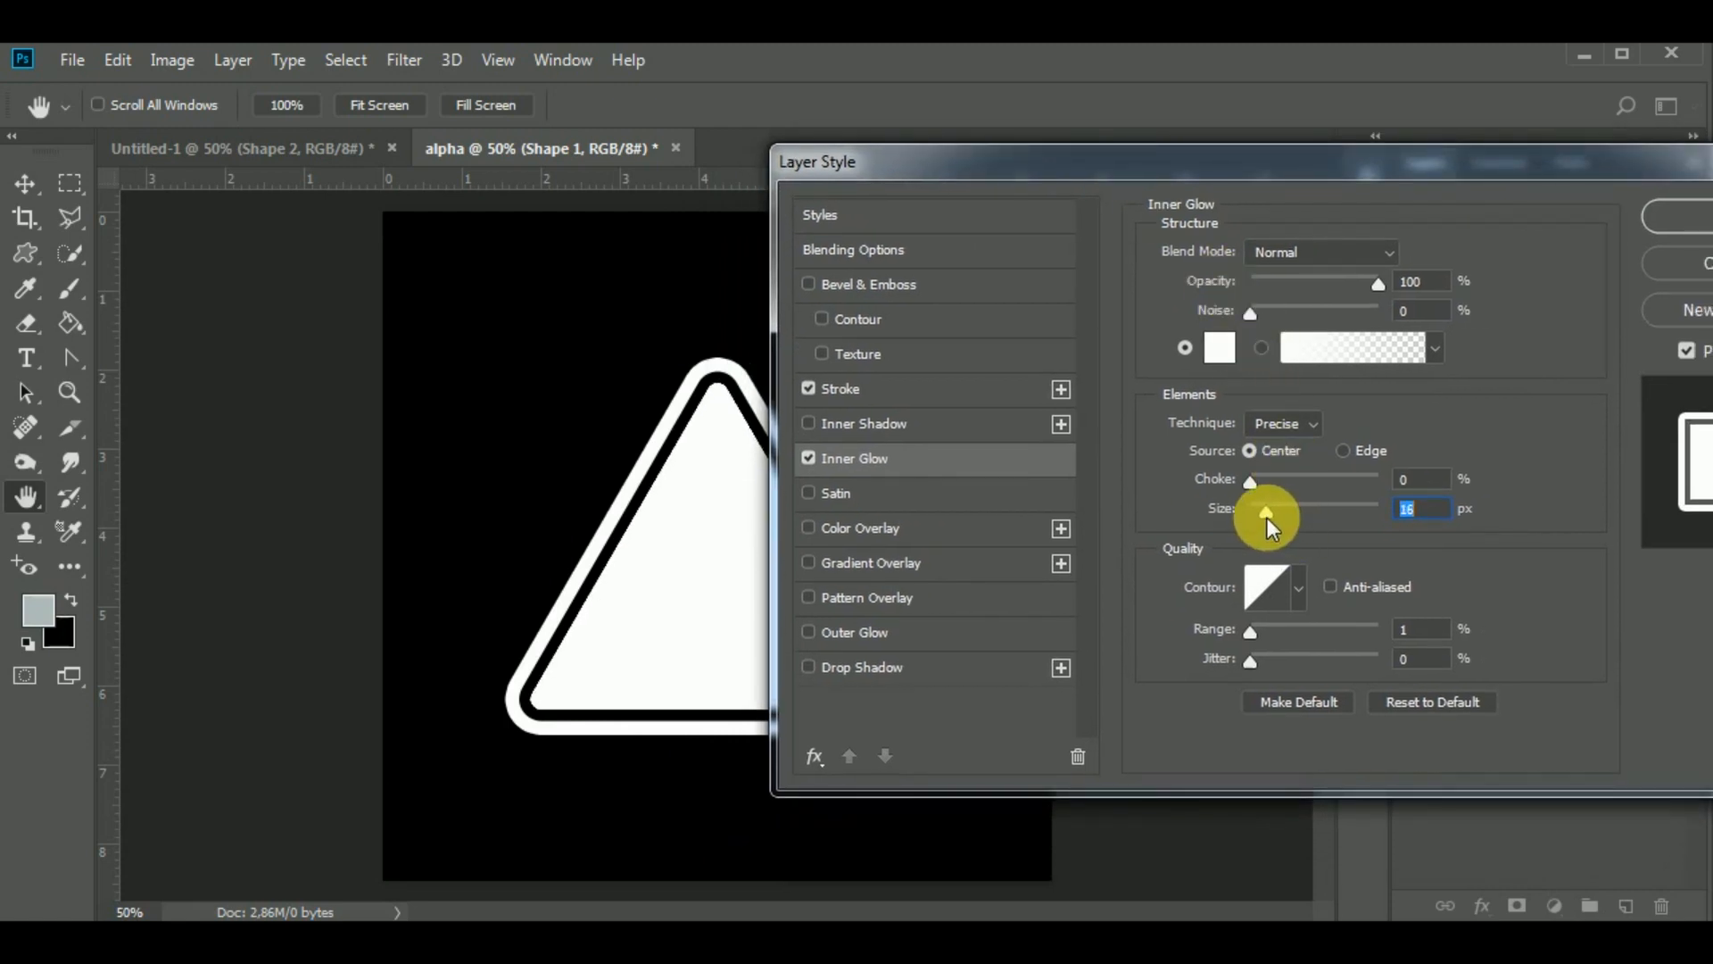
Try a thinner 13 px stroke on the triangle, restore the thicker outline, and apply the layer effects.
click(892, 390)
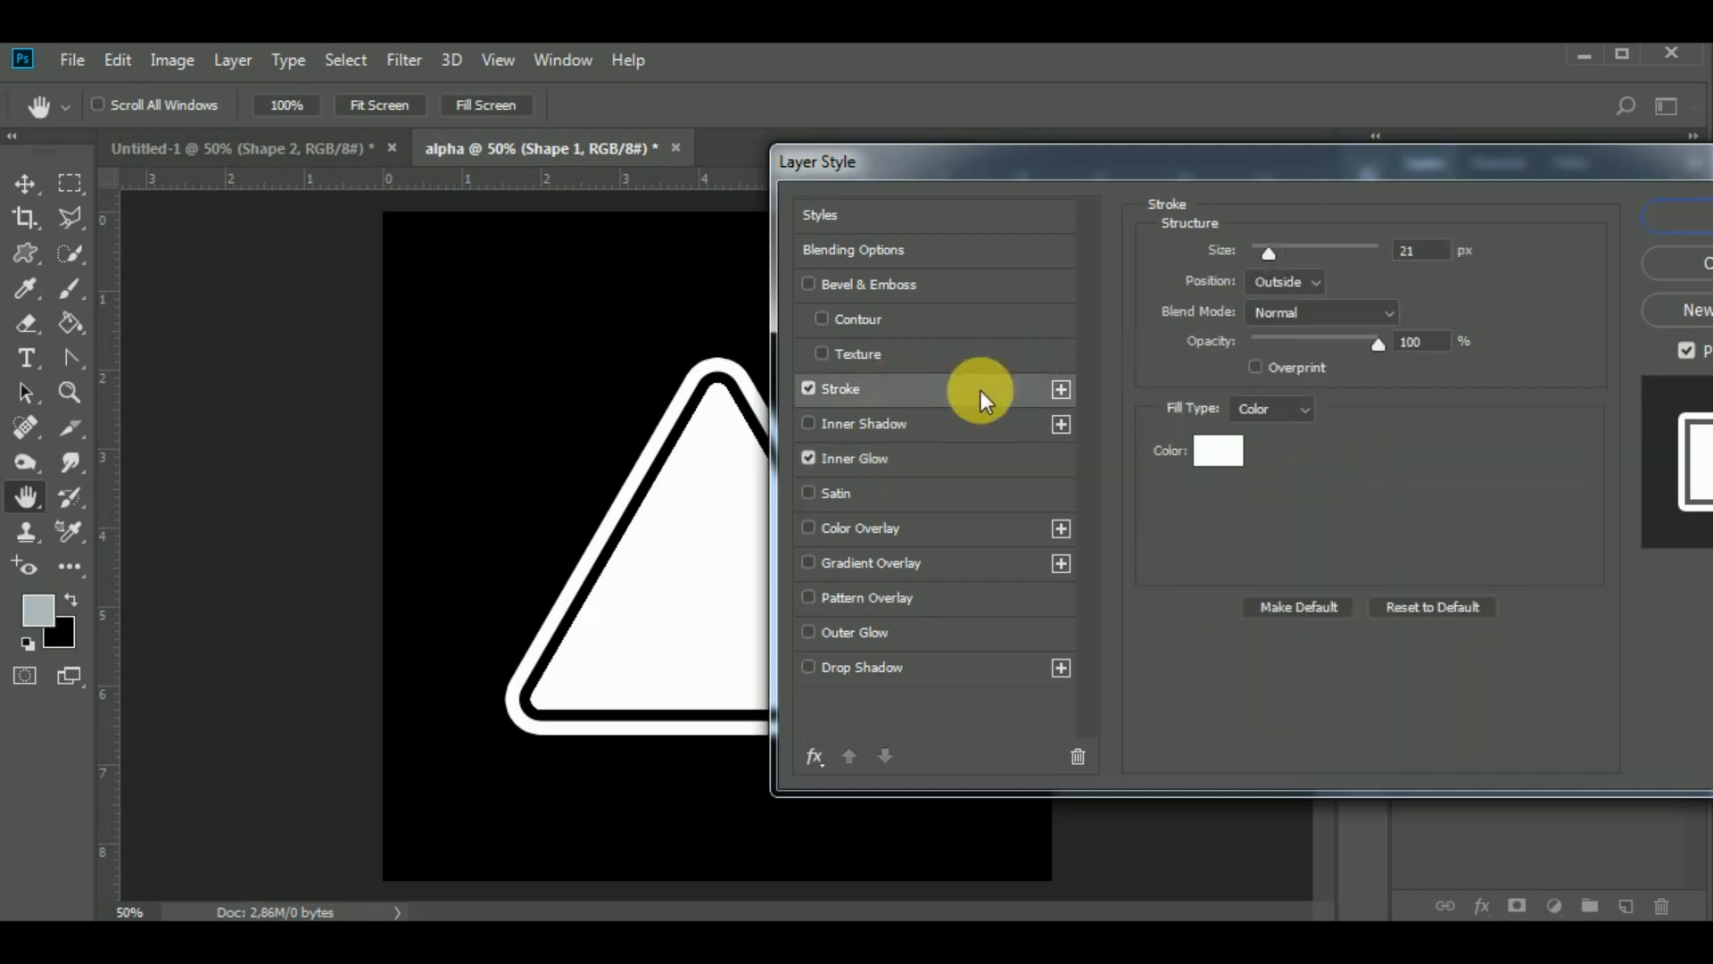
drag(1268, 260, 1262, 260)
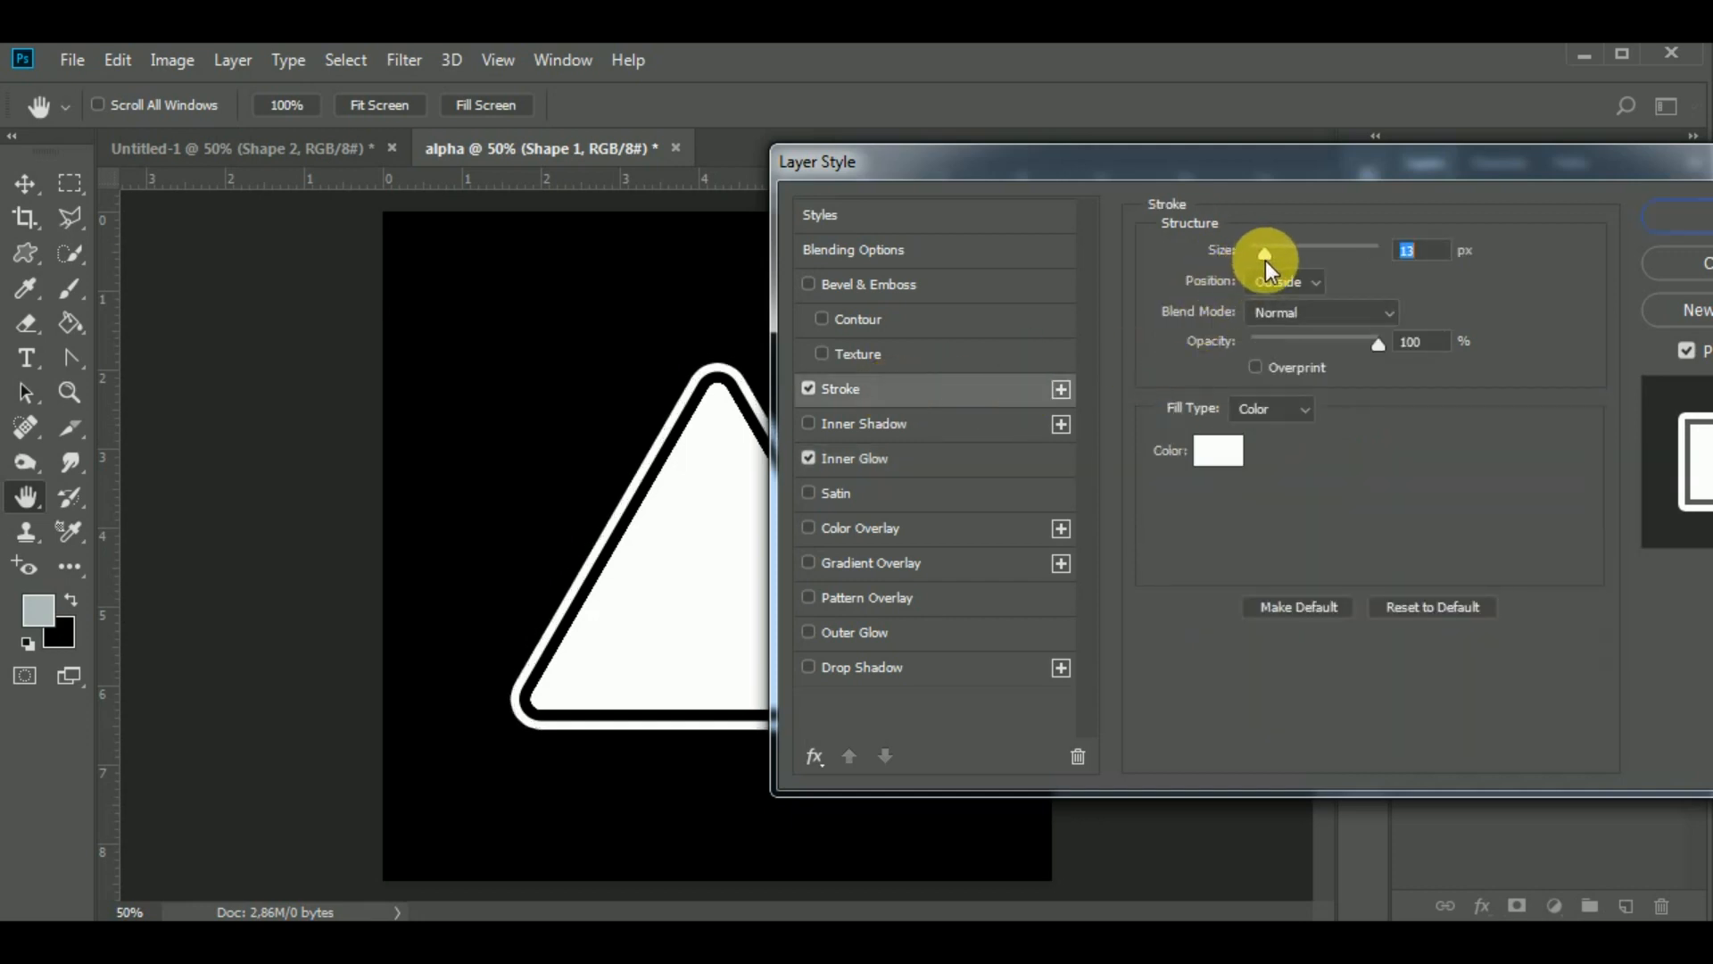
click(1686, 218)
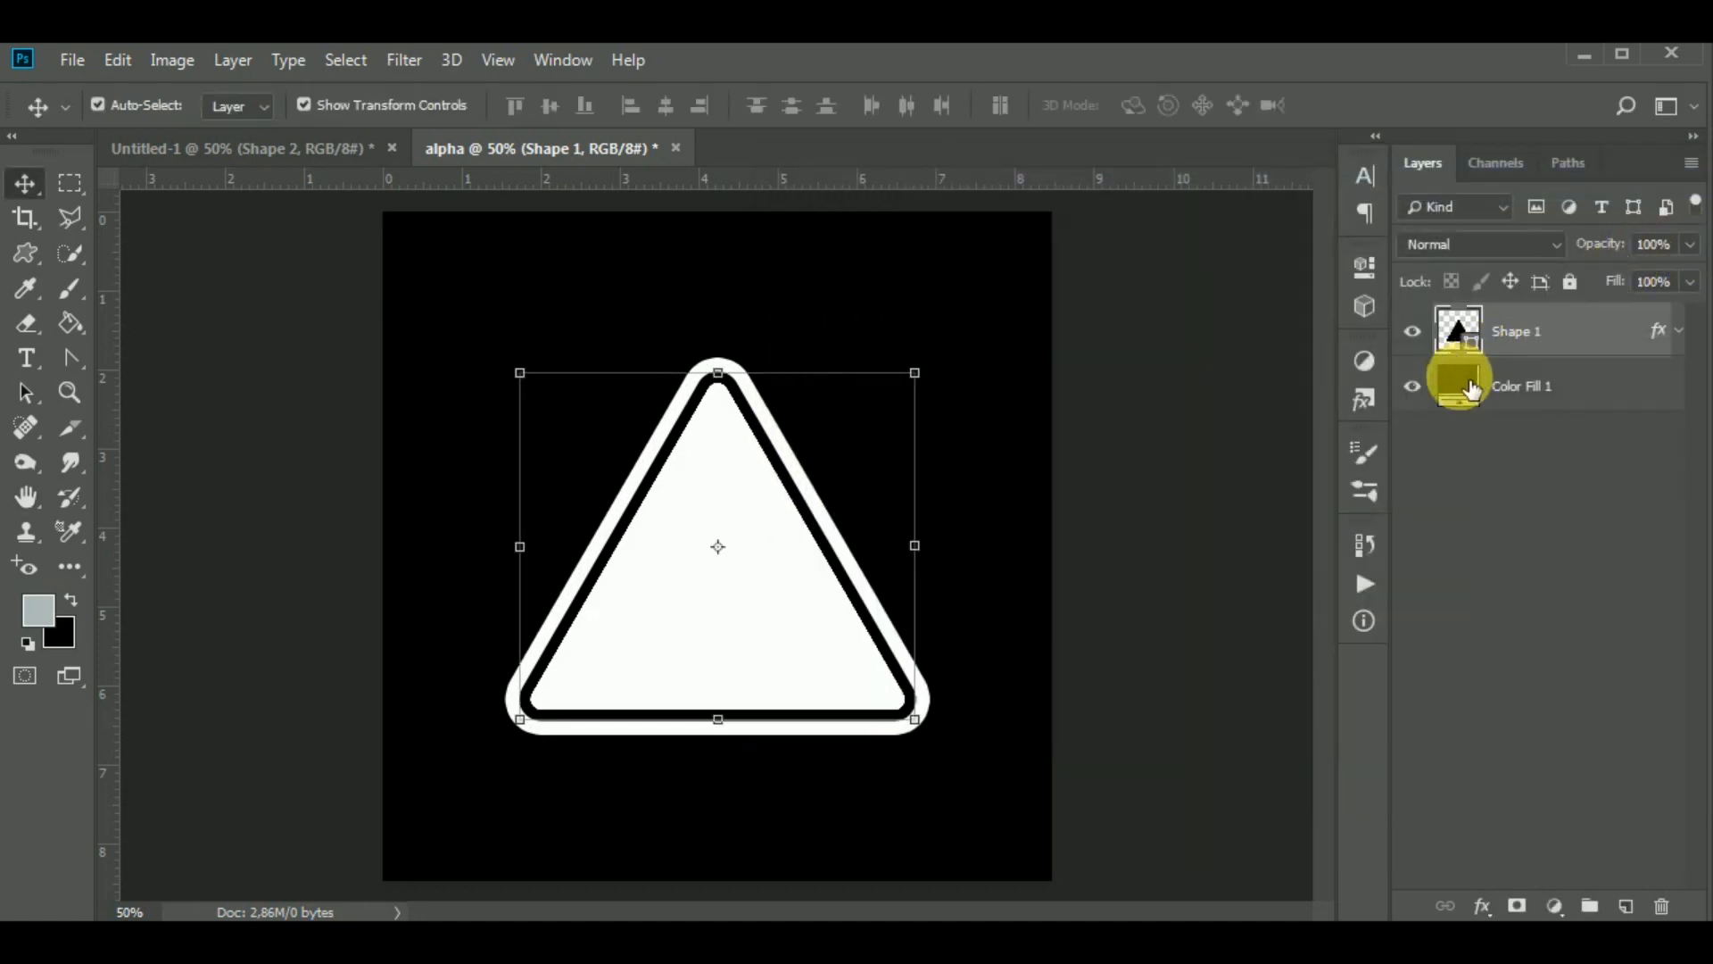
Draw a black vertical rectangle about 46 × 274 px inside the triangle and move it to about X 477 px, Y 363 px.
click(27, 256)
click(148, 280)
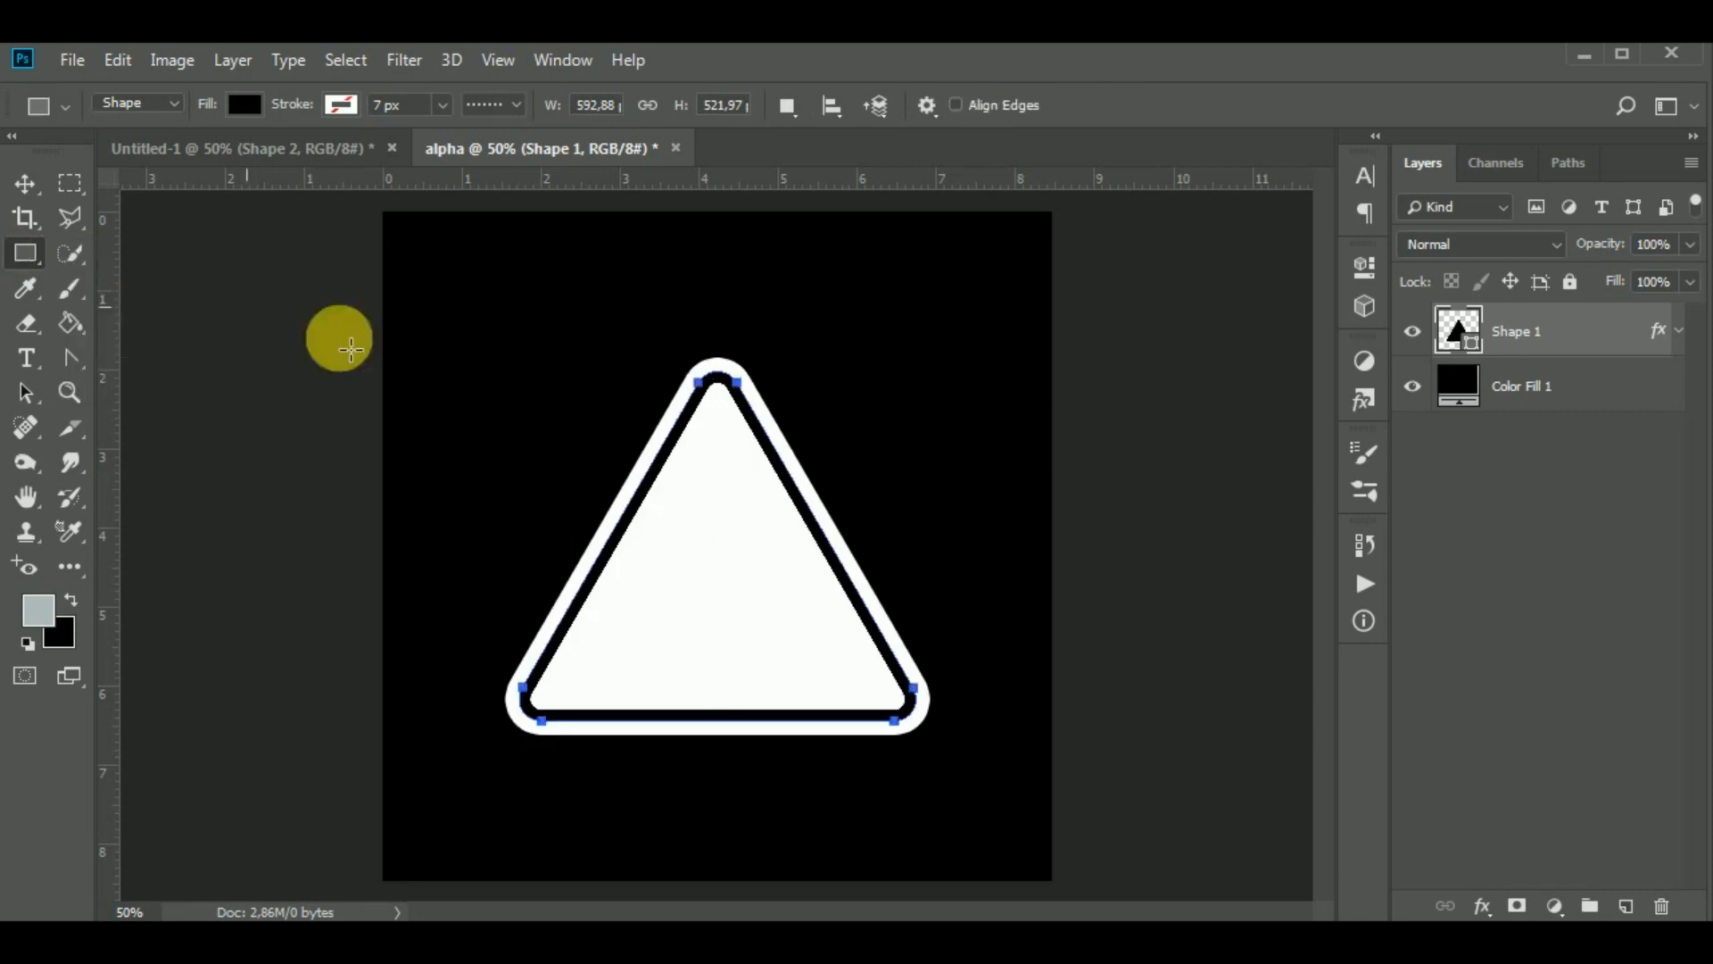
drag(699, 488, 740, 681)
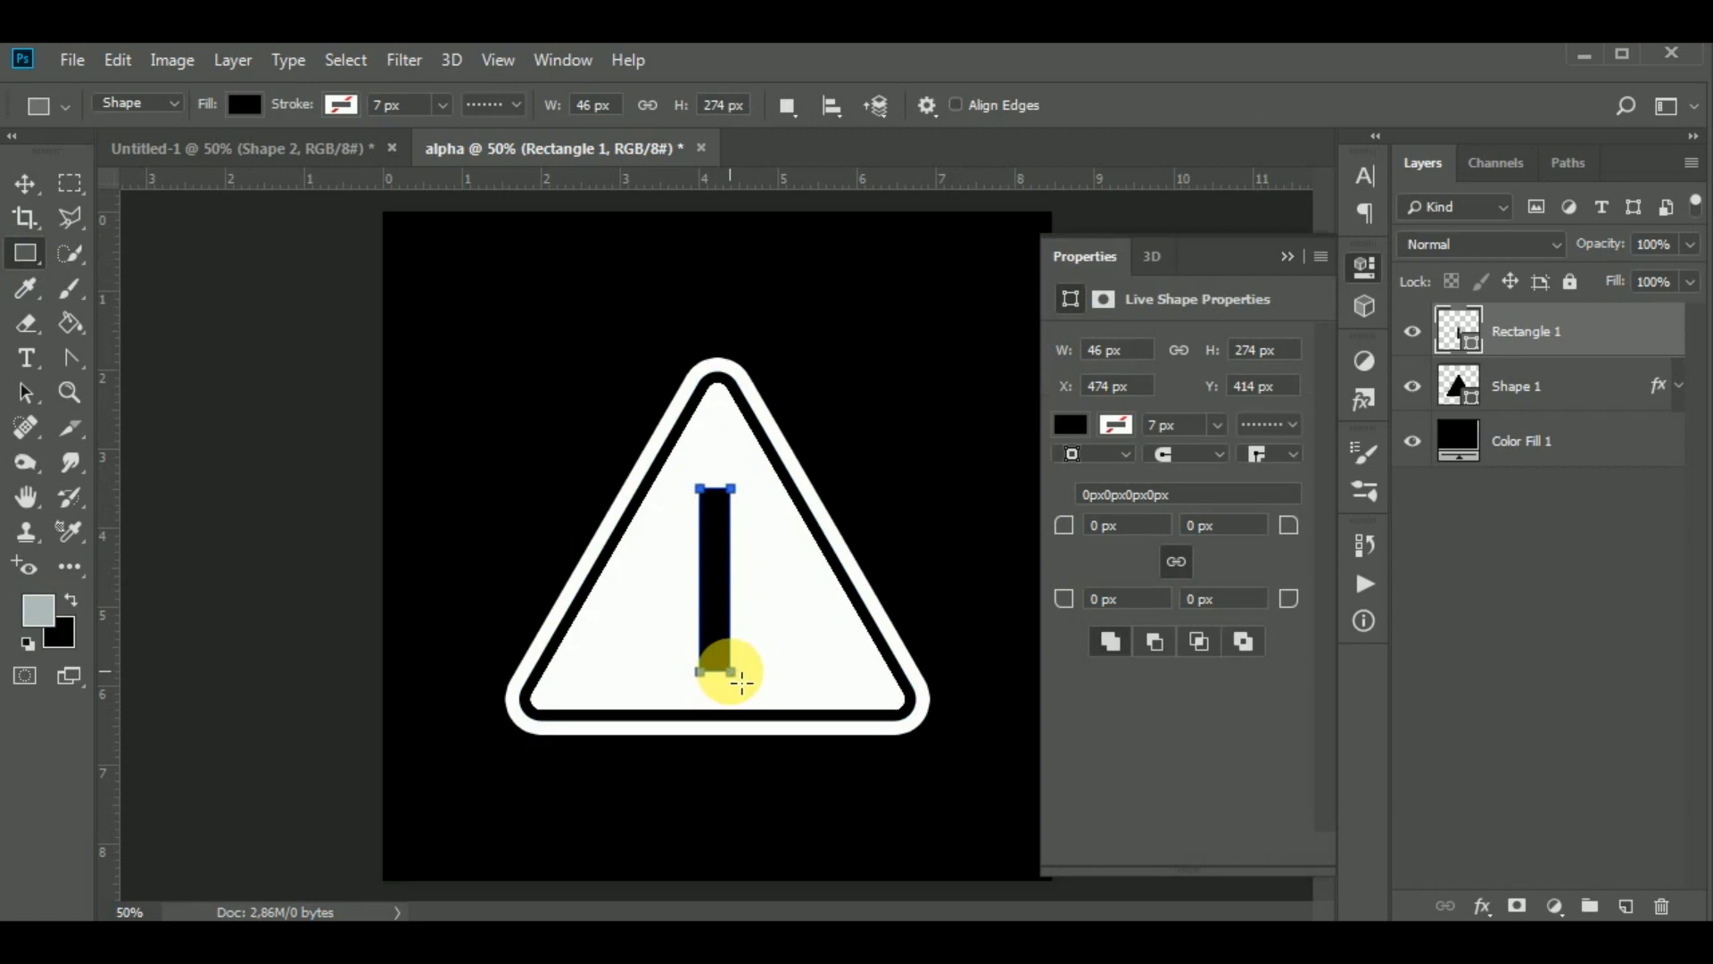
click(24, 183)
drag(722, 641, 730, 608)
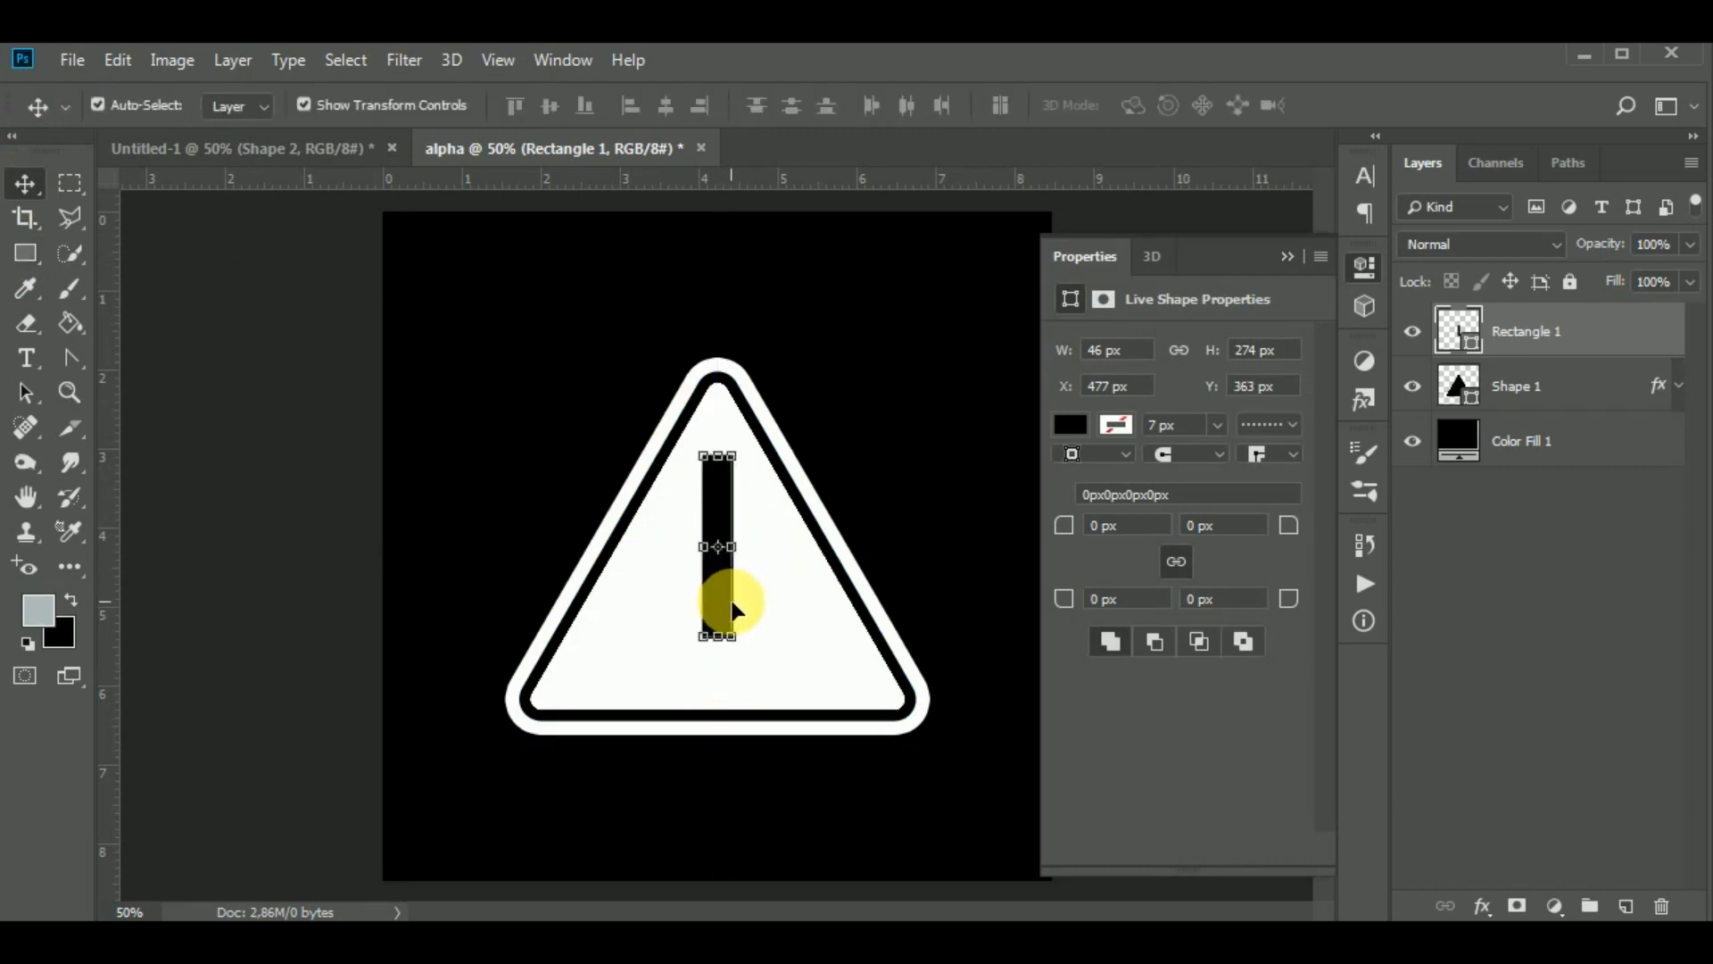
Duplicate the black bar and scale the copy to 46 × 66 px, placing it at X 477 px, Y 643 px as the exclamation dot.
key(ctrl+j)
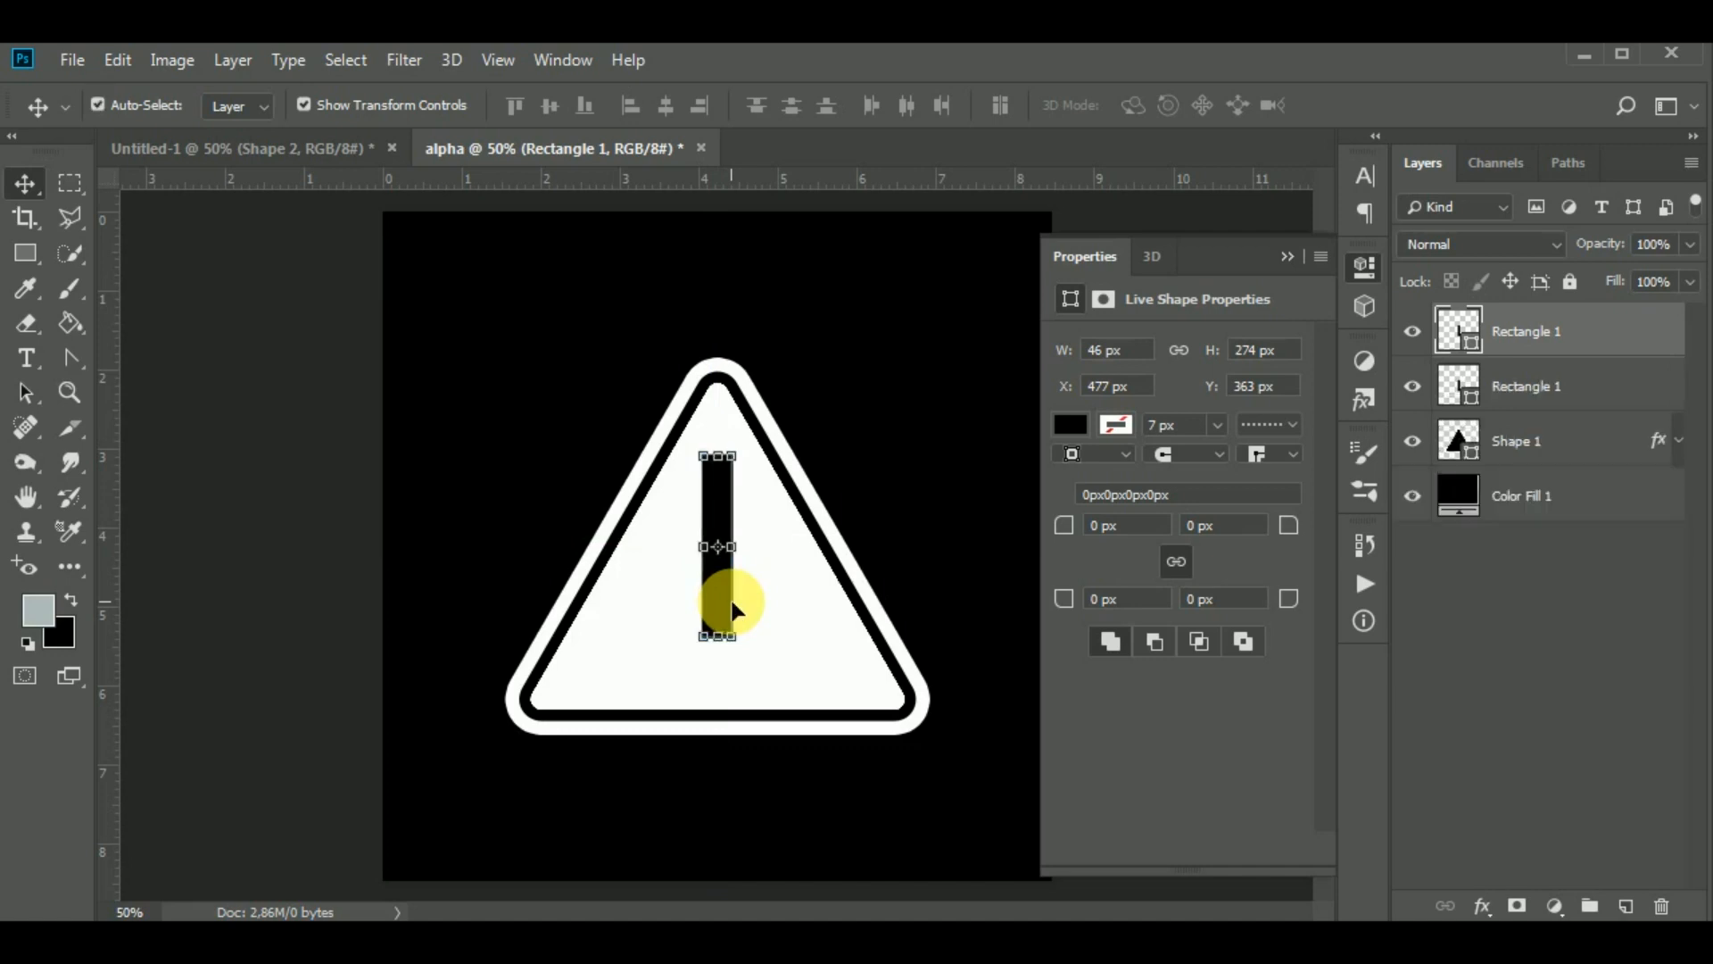
key(ctrl+t)
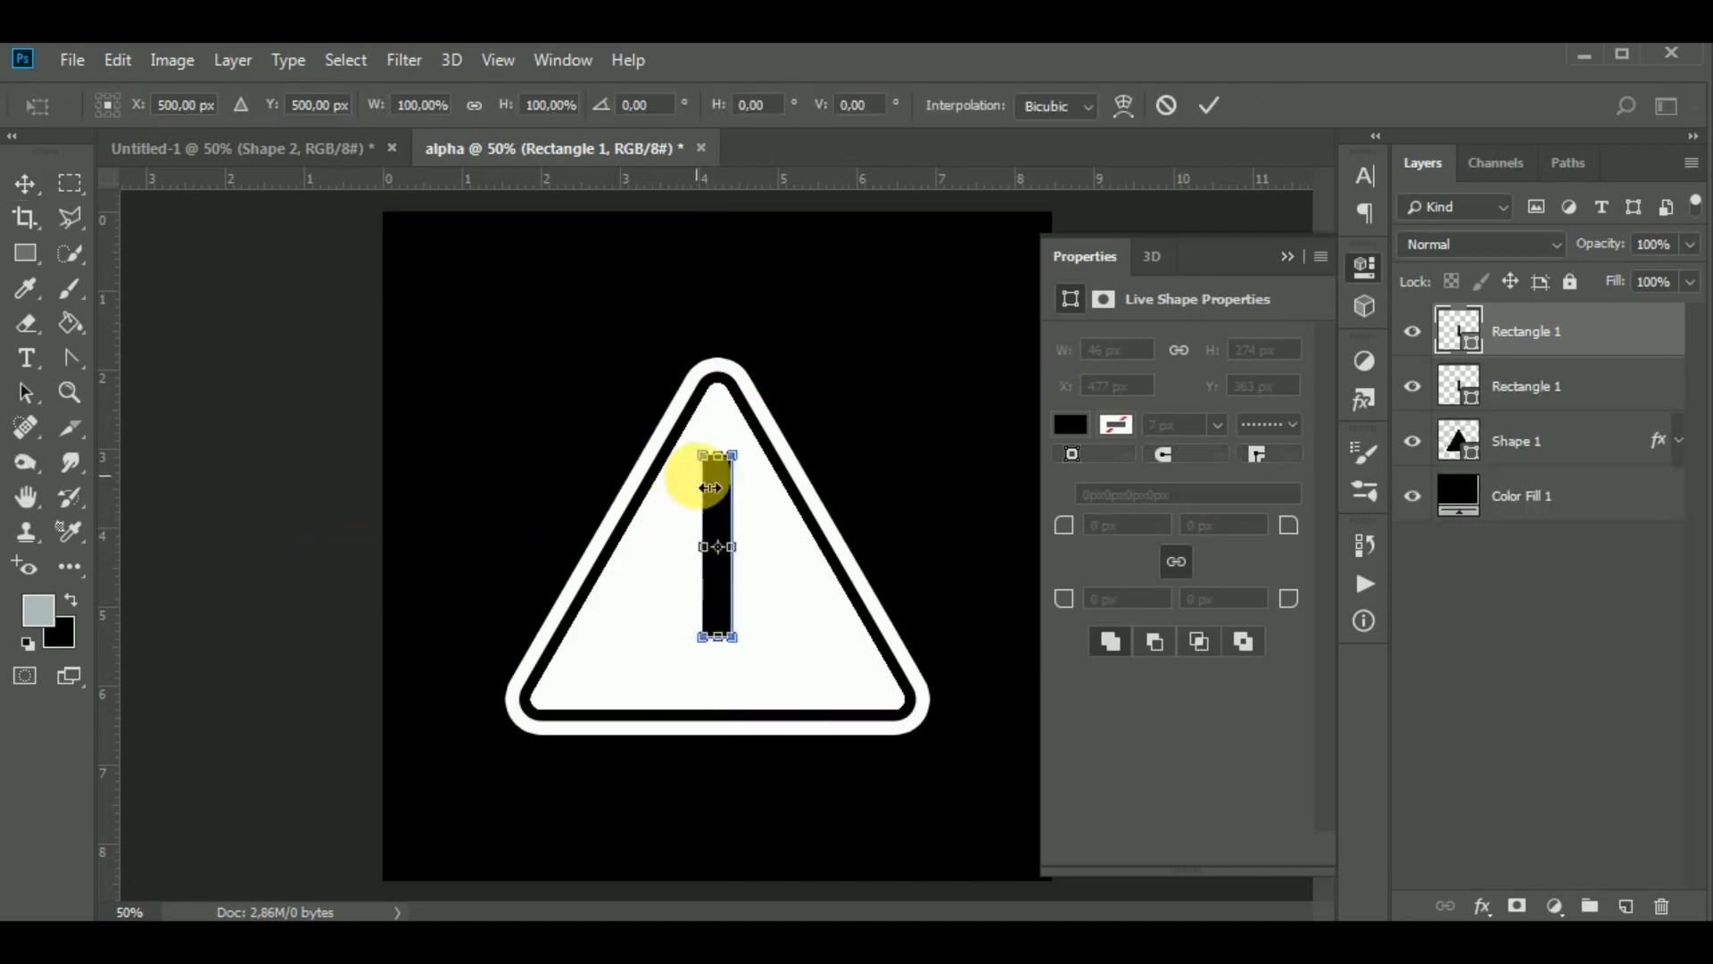
drag(728, 459, 748, 605)
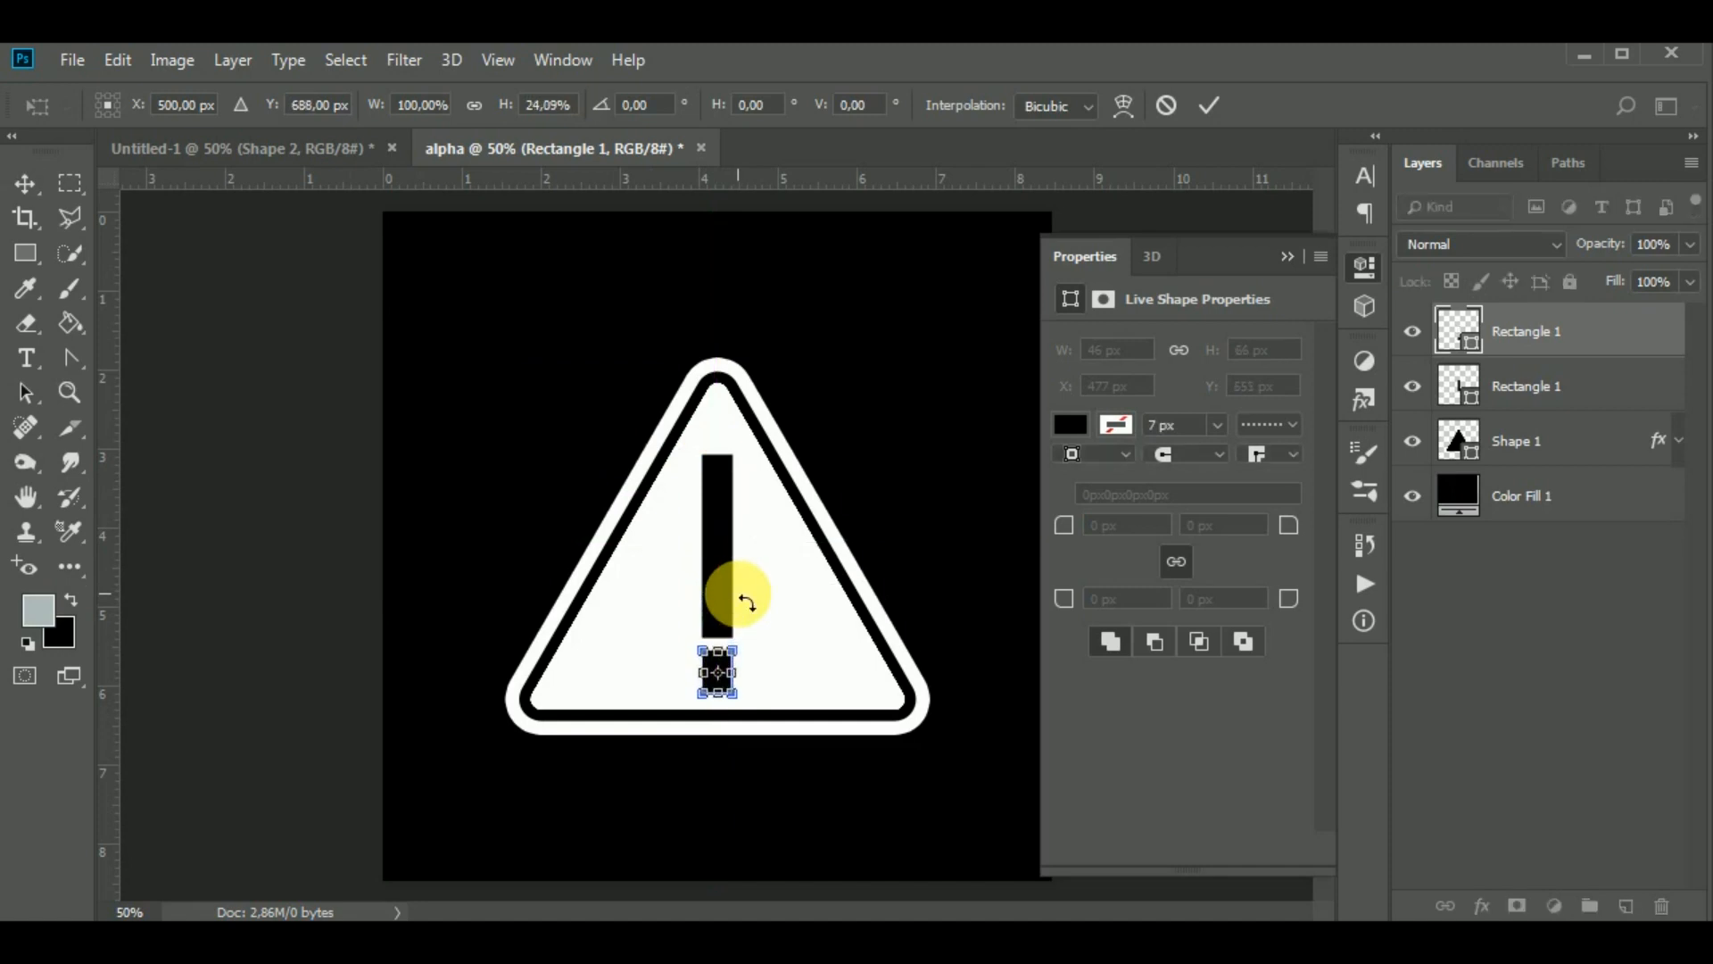
key(Return)
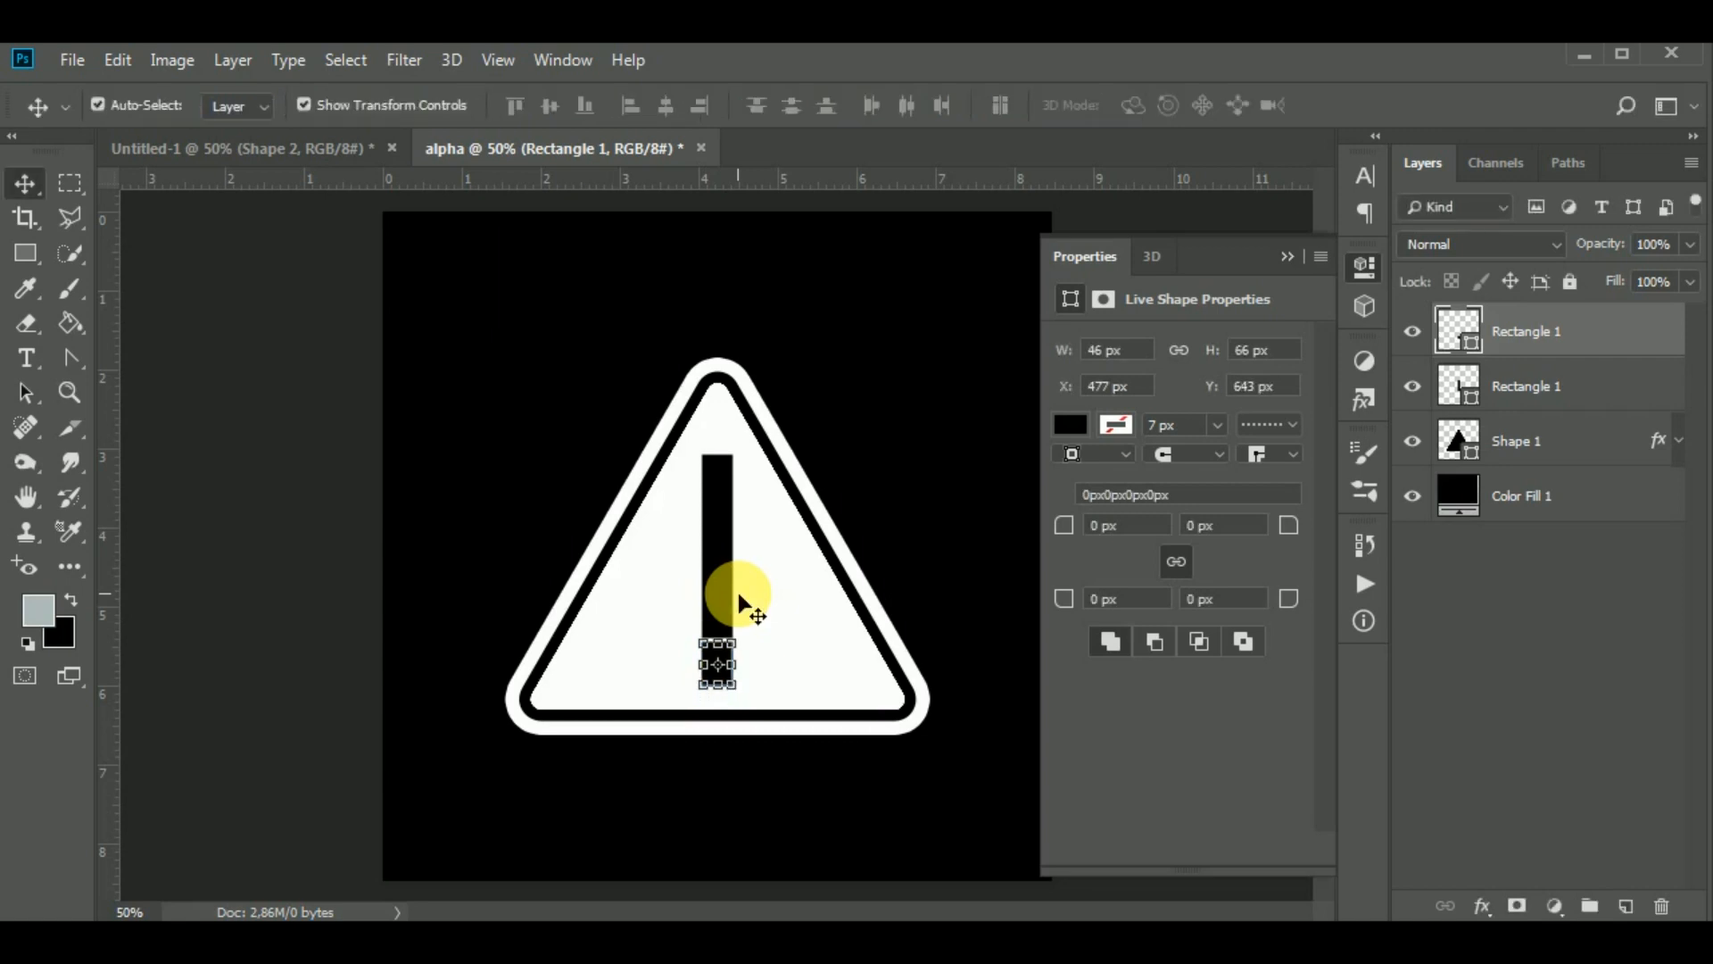
Shorten the long black bar from its lower end to 258 px high, leaving a gap above the dot, and deselect it.
click(726, 581)
key(ctrl+t)
drag(718, 638, 732, 628)
key(Return)
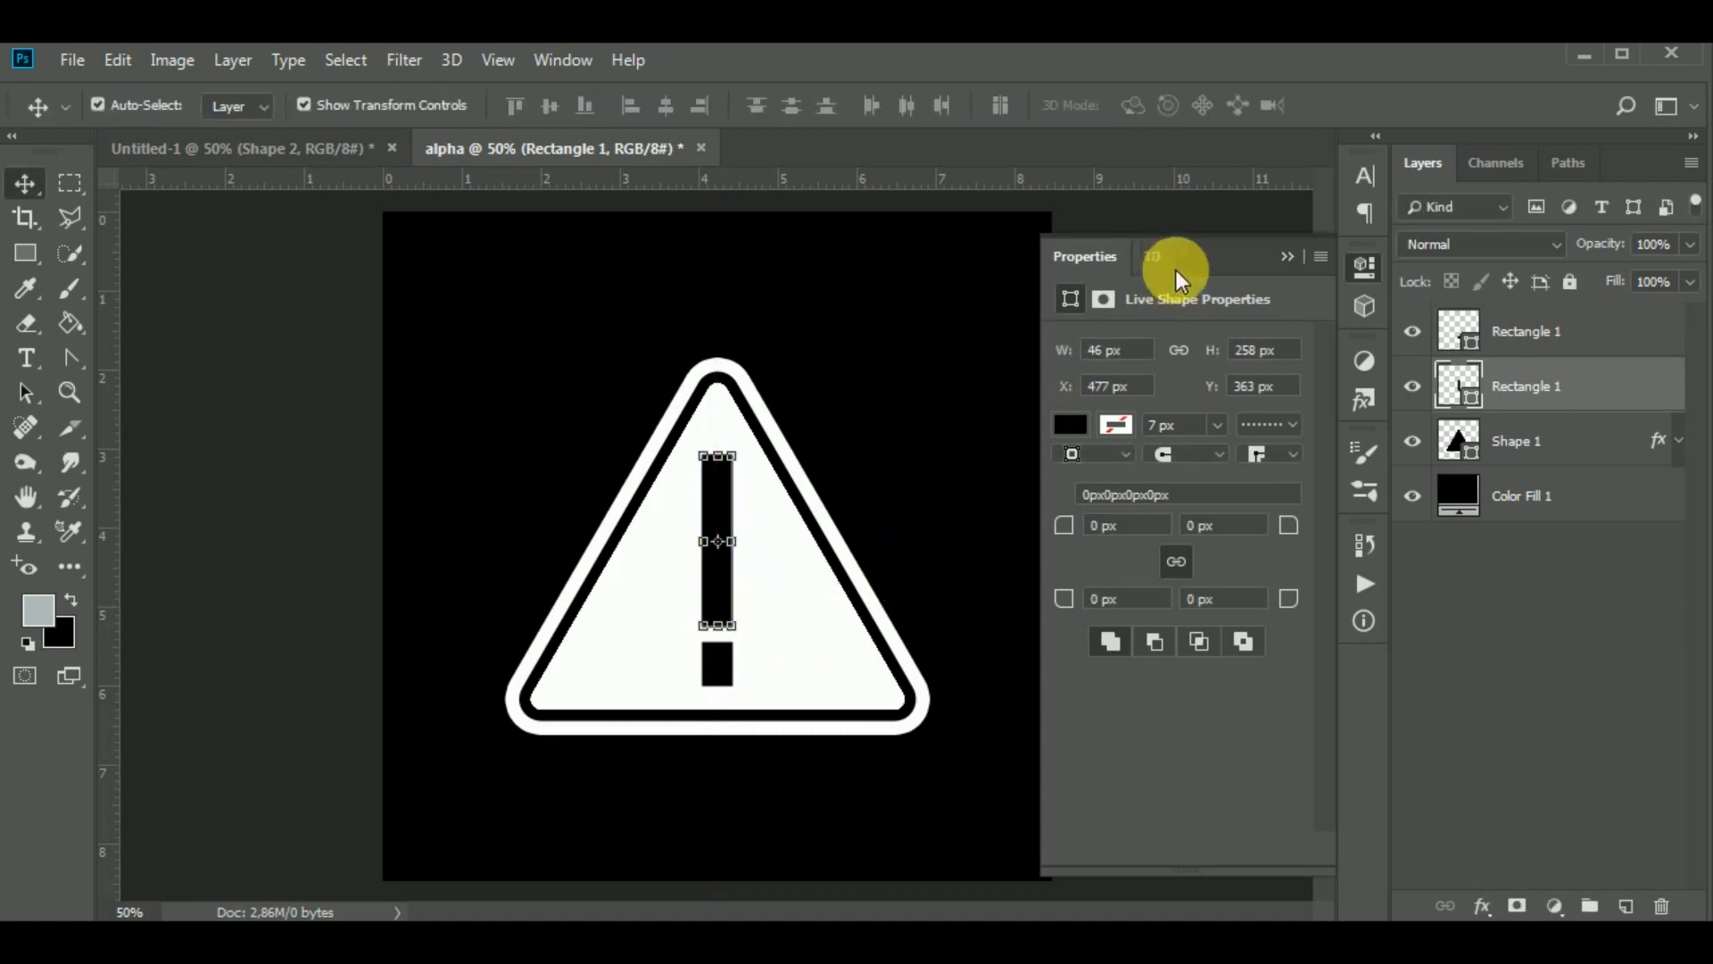
click(1285, 258)
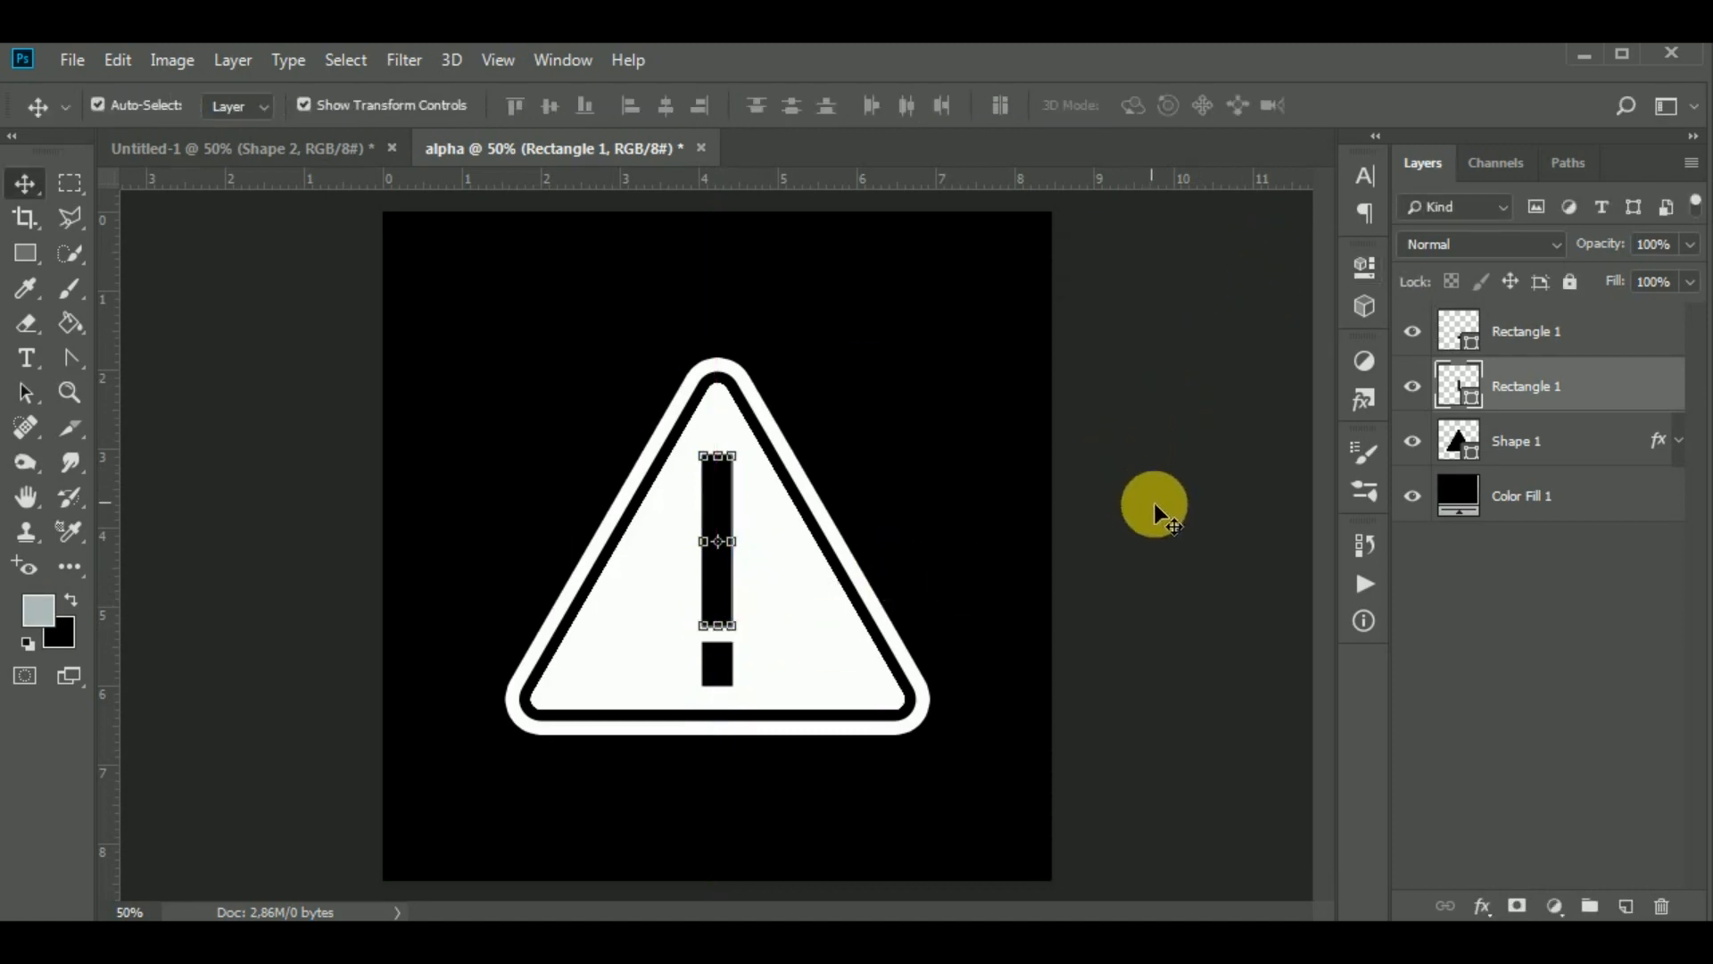
click(1154, 502)
key(ctrl+minus)
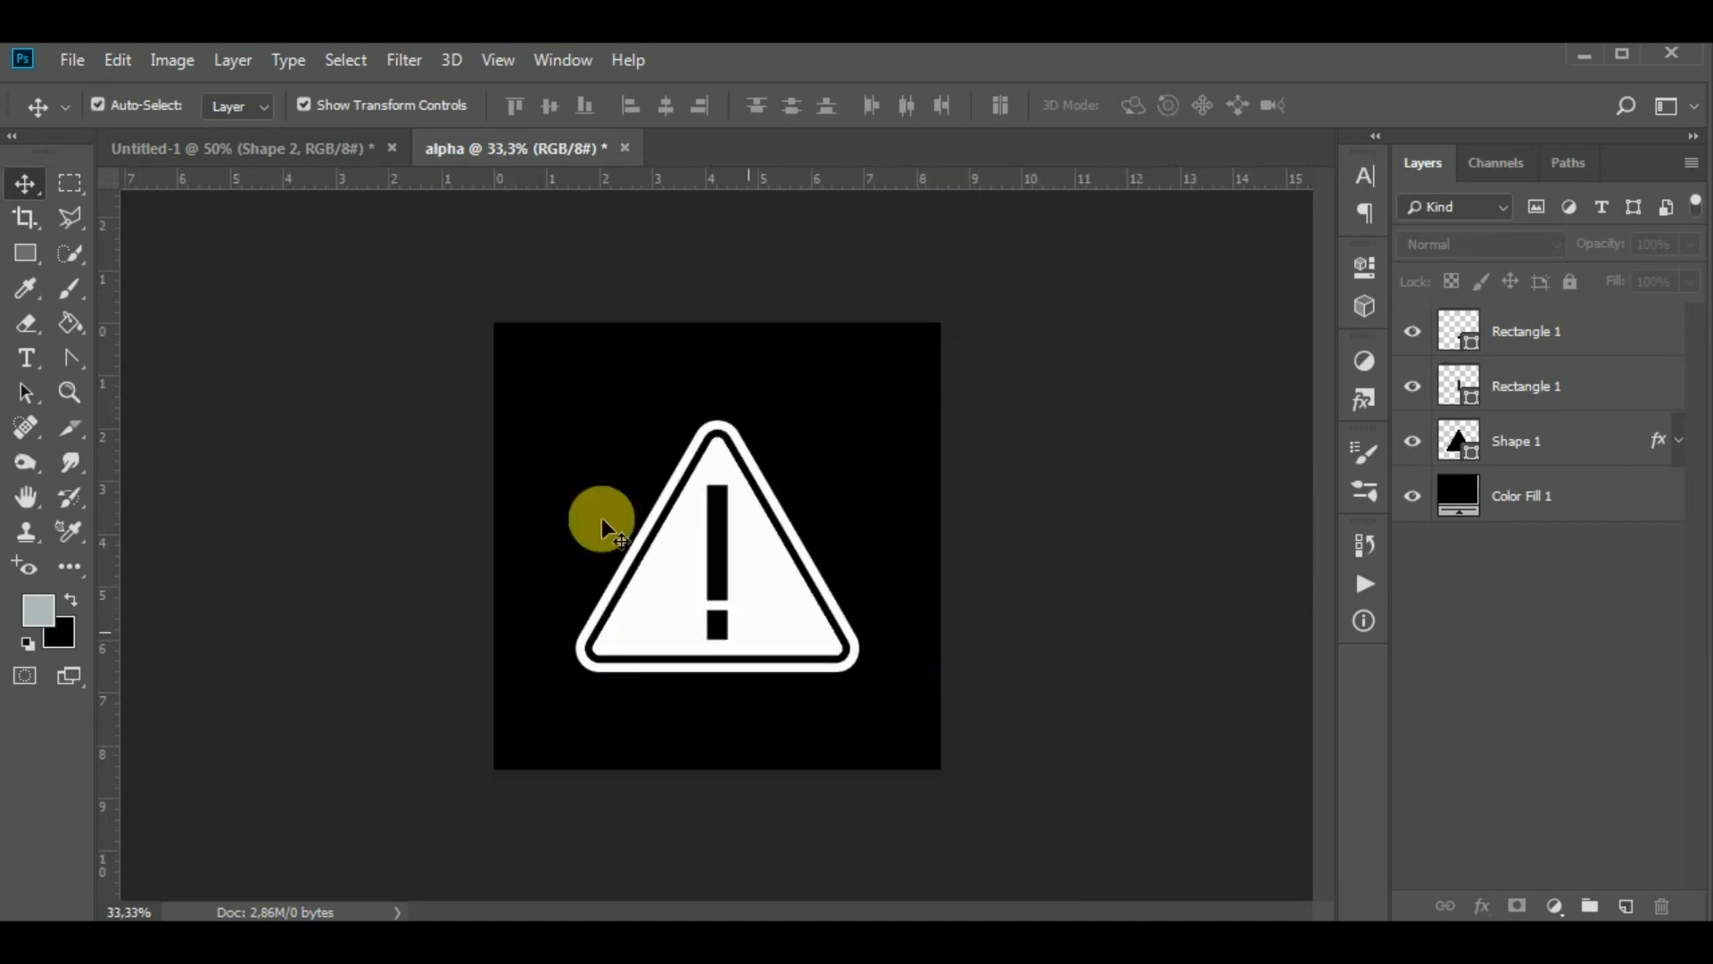
Save the image as alpha in Photoshop PSD format in the New folder of the Videos library.
click(73, 60)
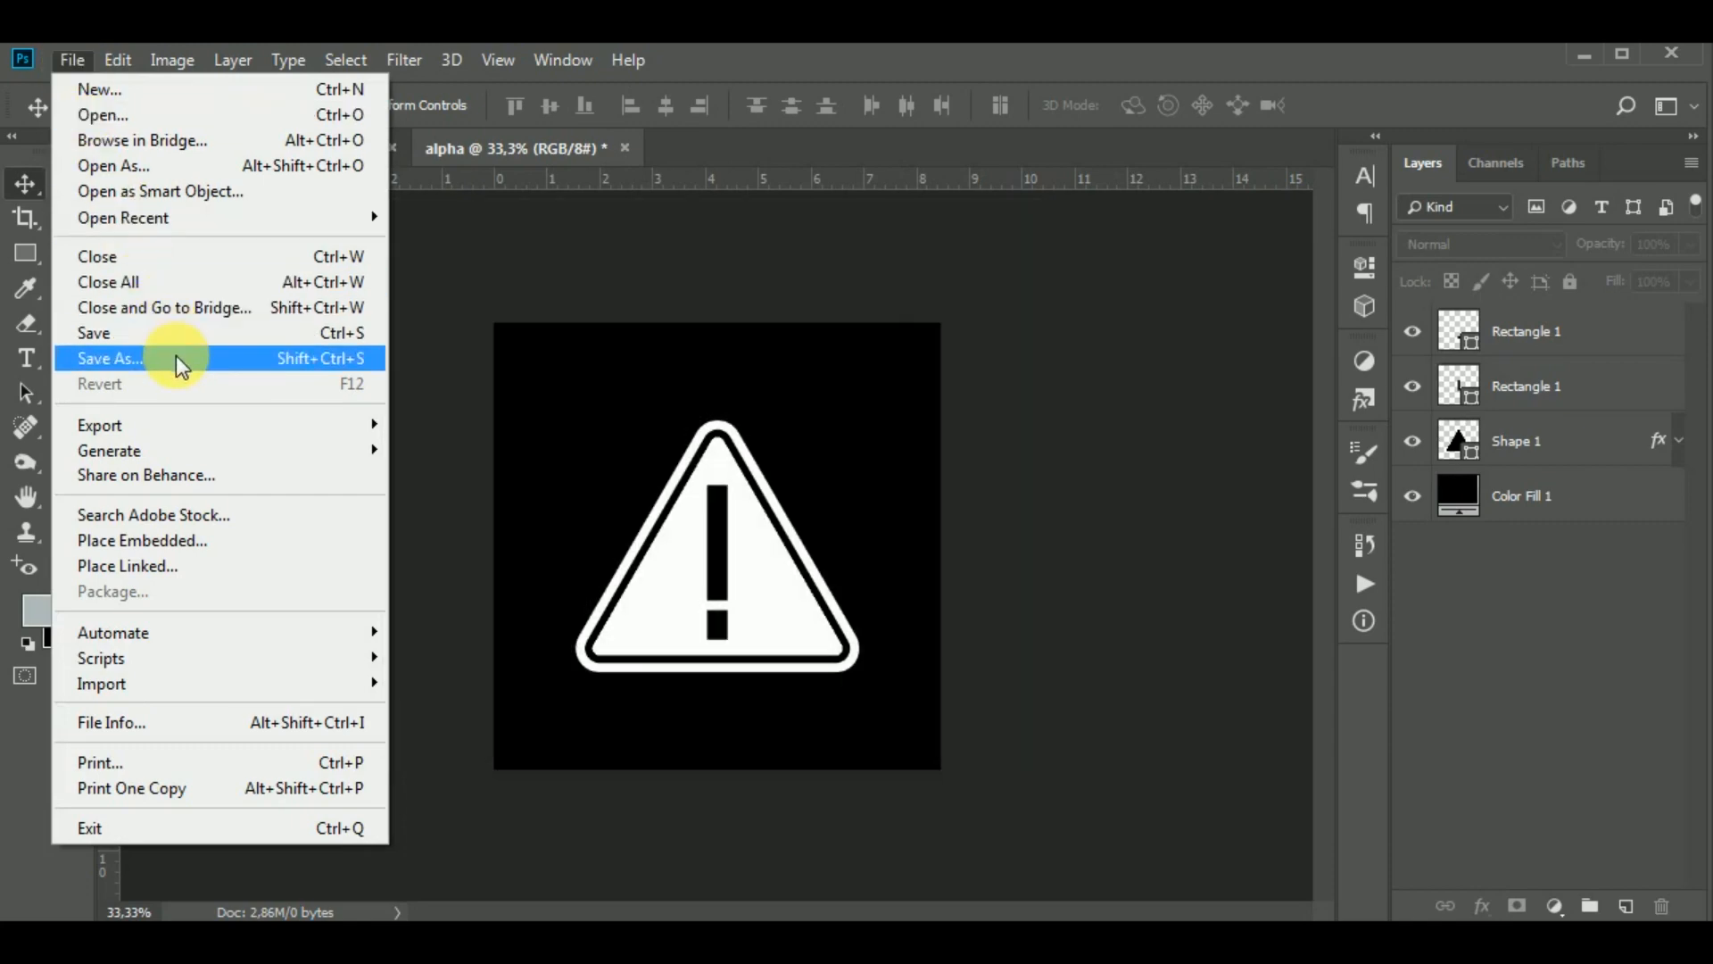
click(176, 362)
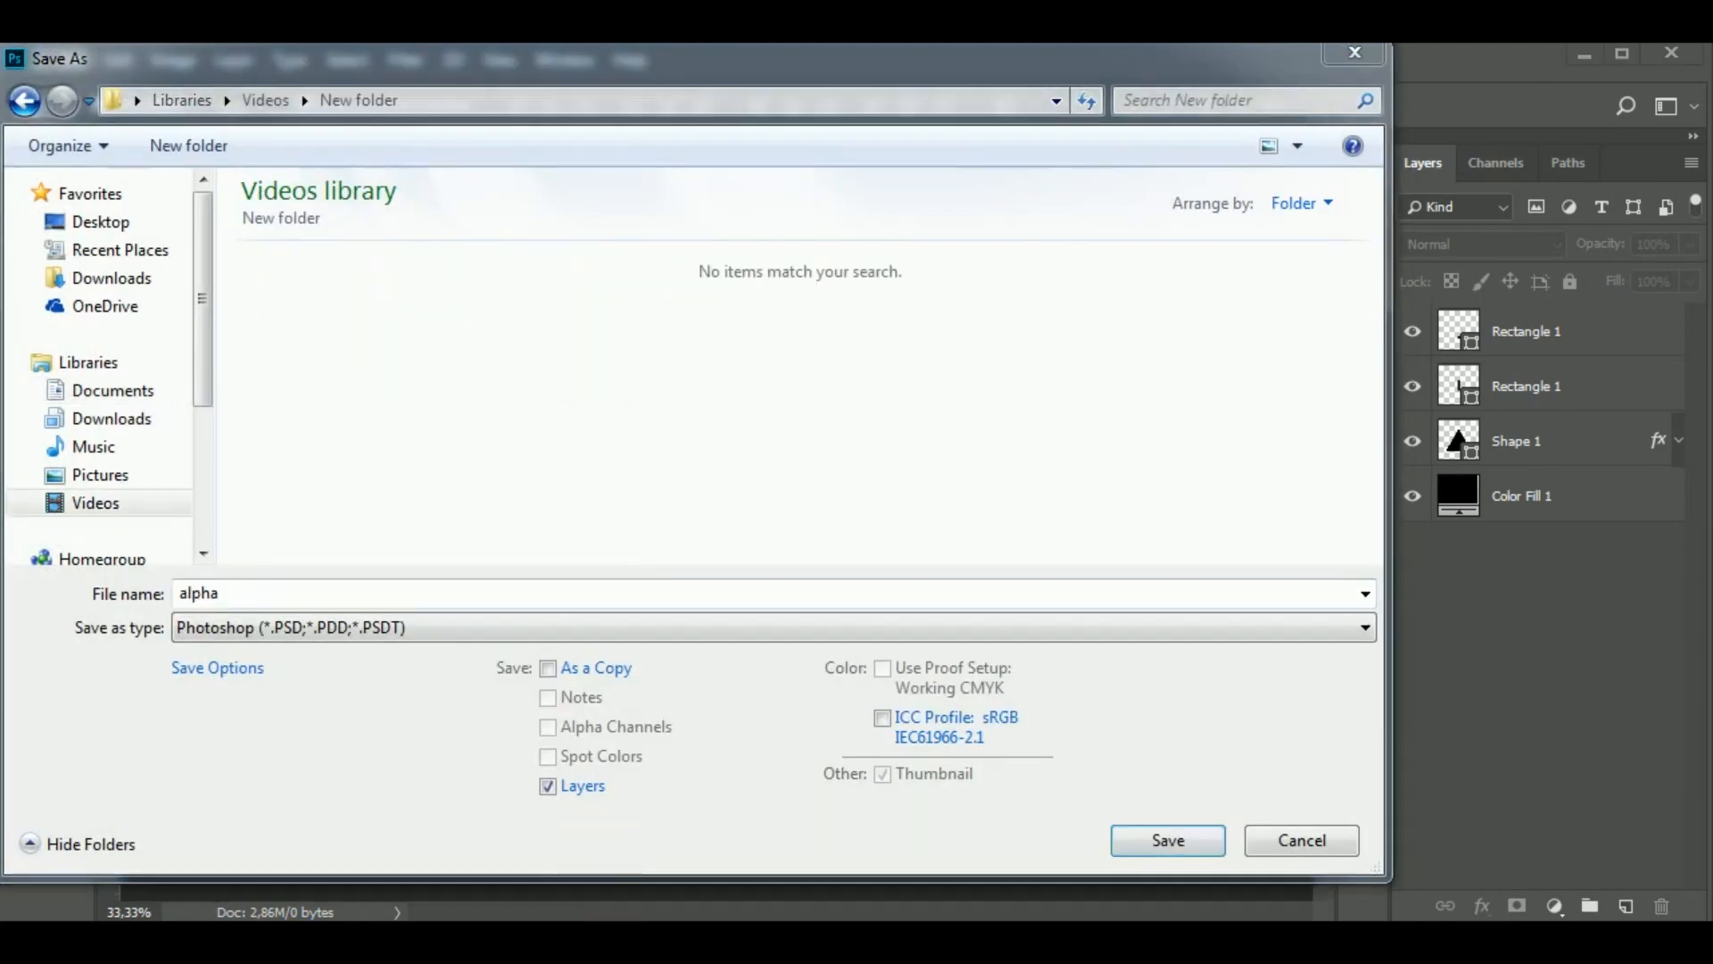
click(473, 628)
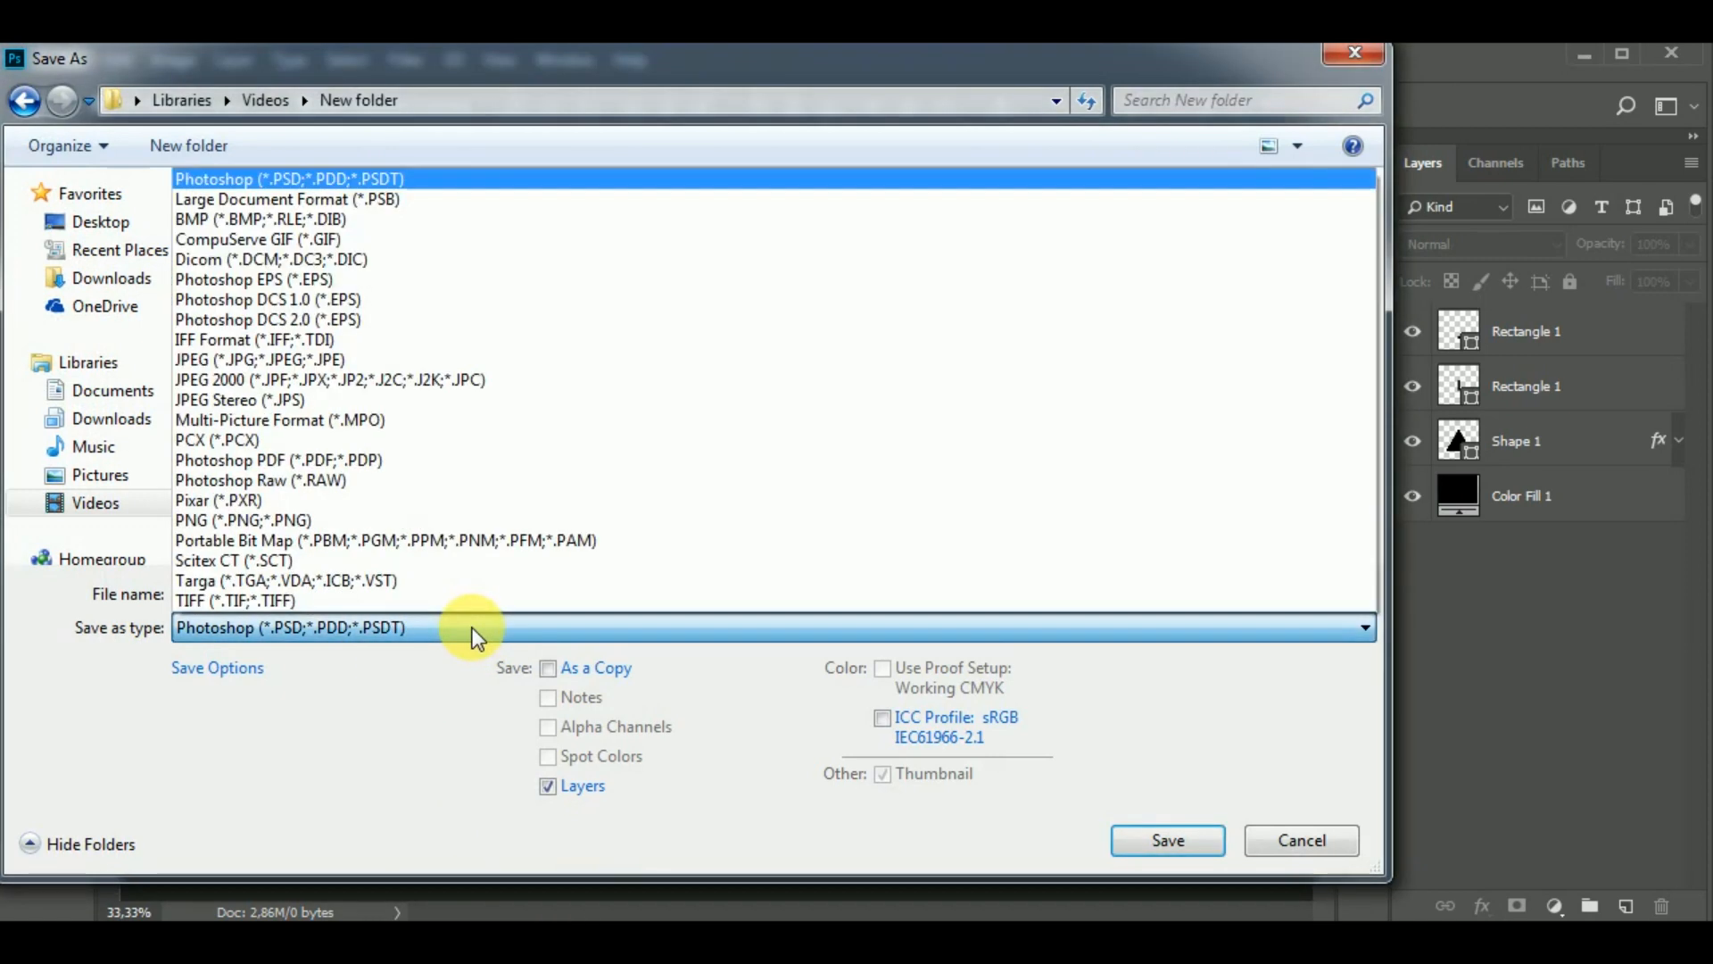
click(473, 629)
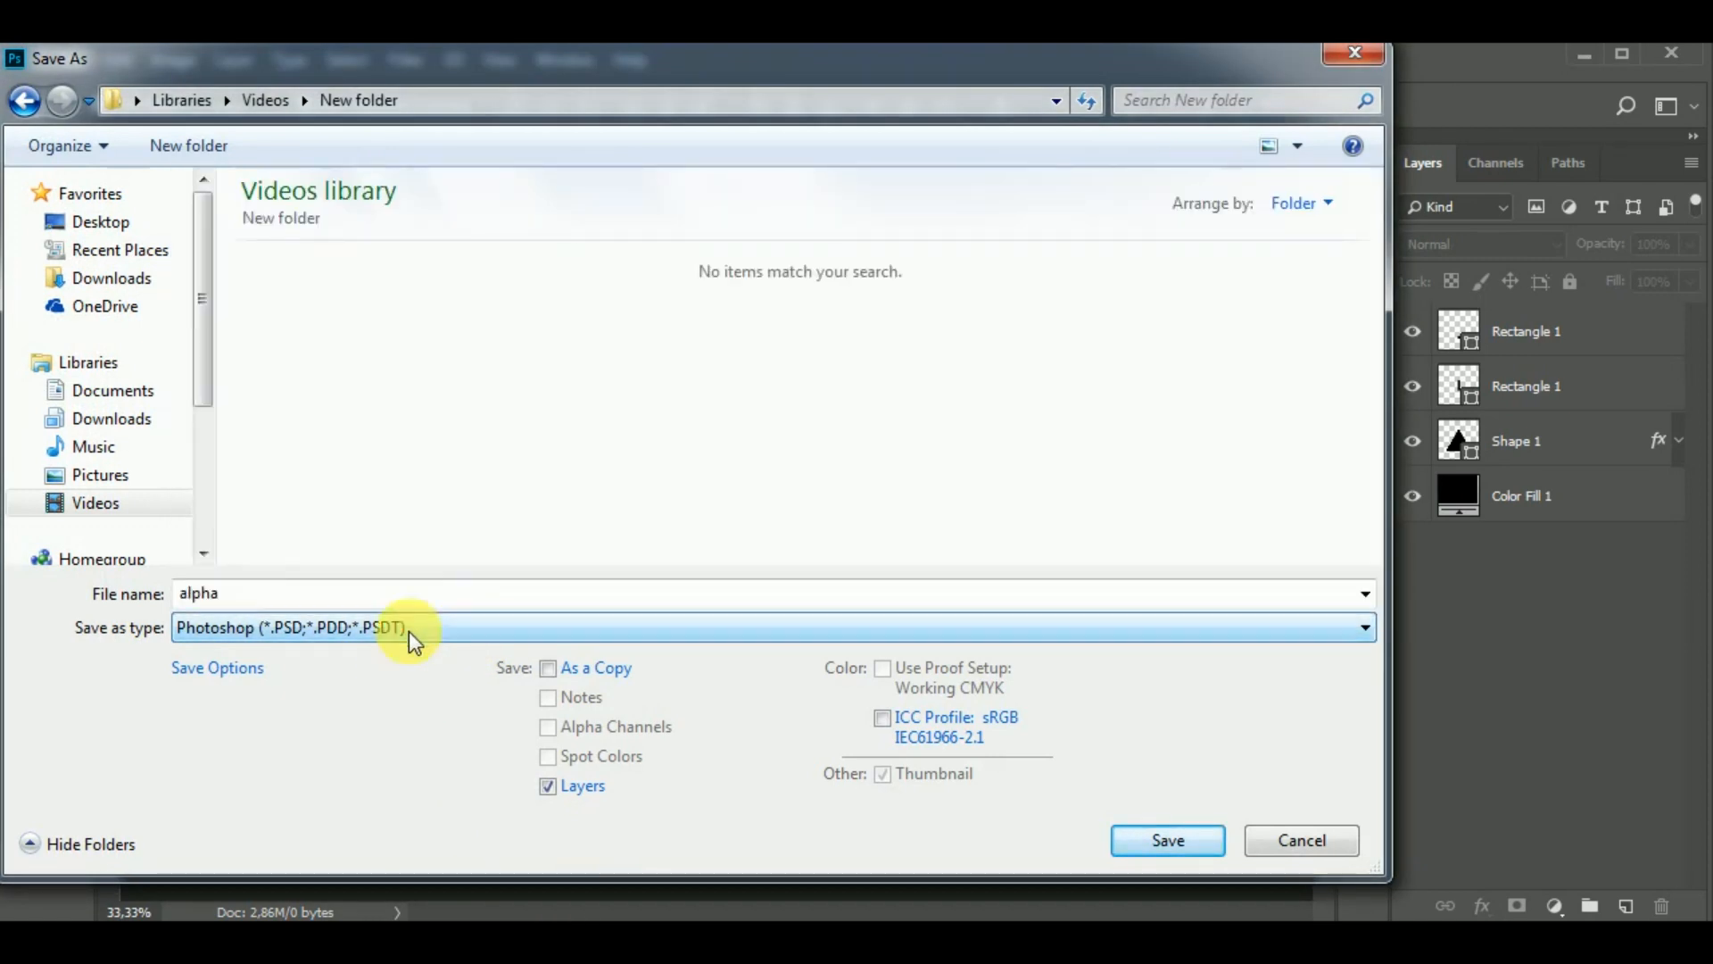
click(1176, 842)
click(1139, 257)
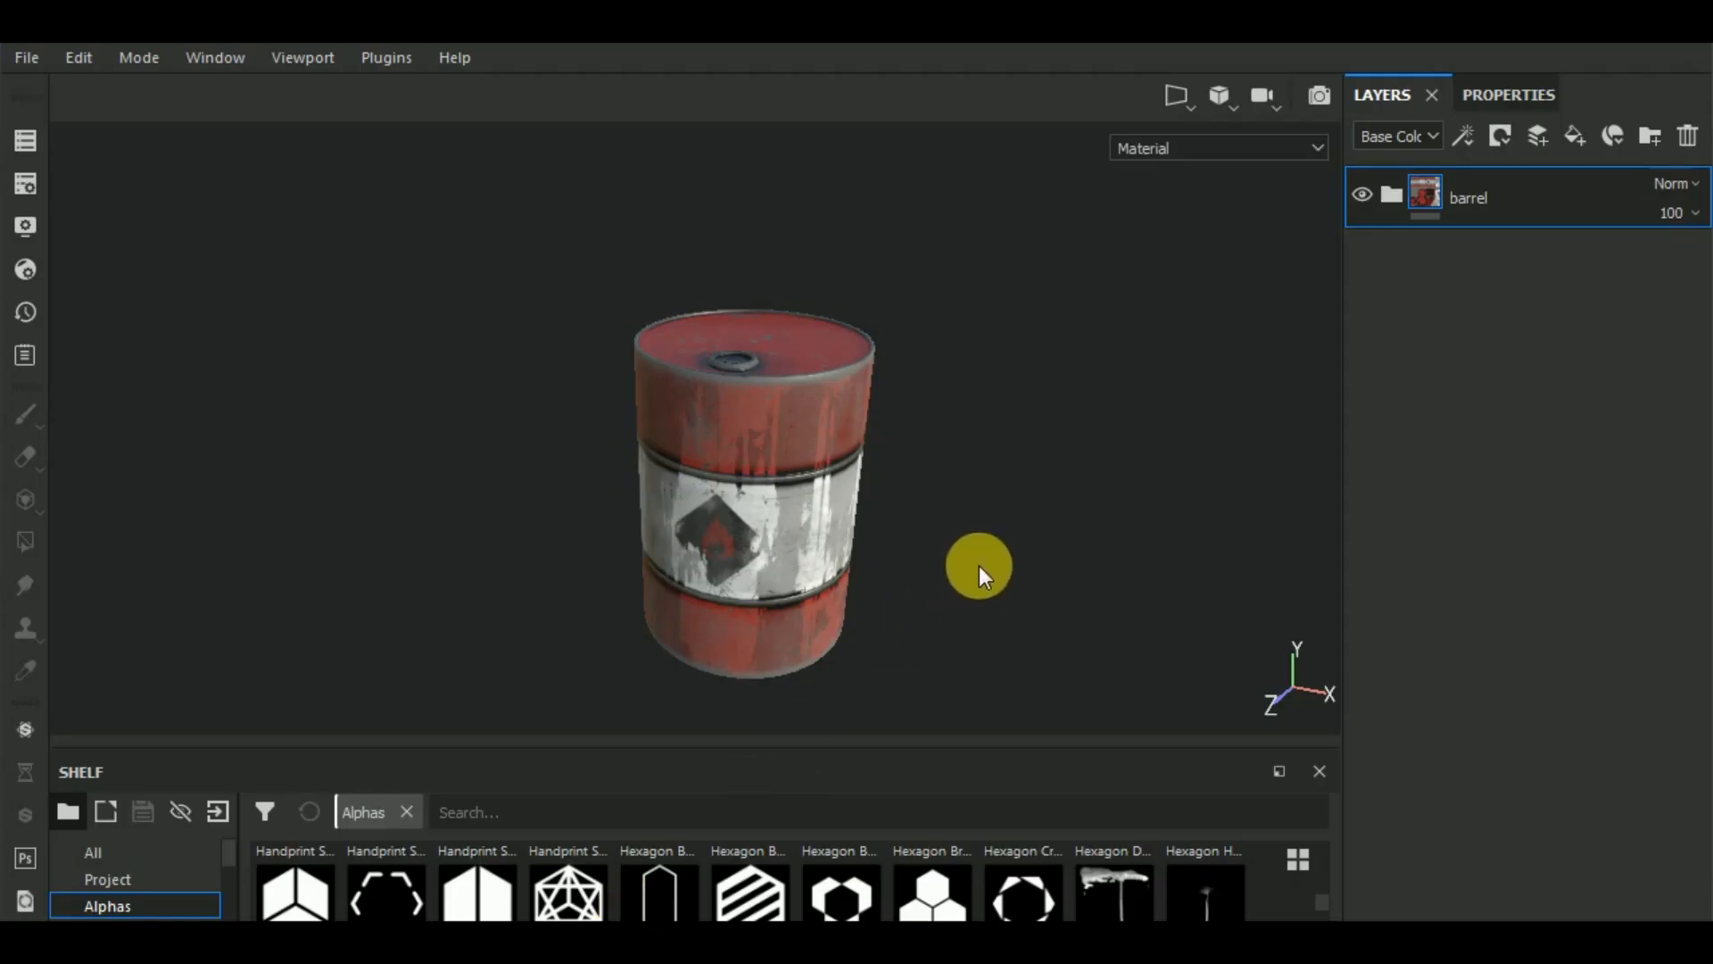
In Substance Painter, examine the barrel's rear side and its blank white band.
alt+middle_drag(979, 566, 910, 471)
alt+drag(1033, 577, 474, 526)
alt+drag(1280, 576, 906, 536)
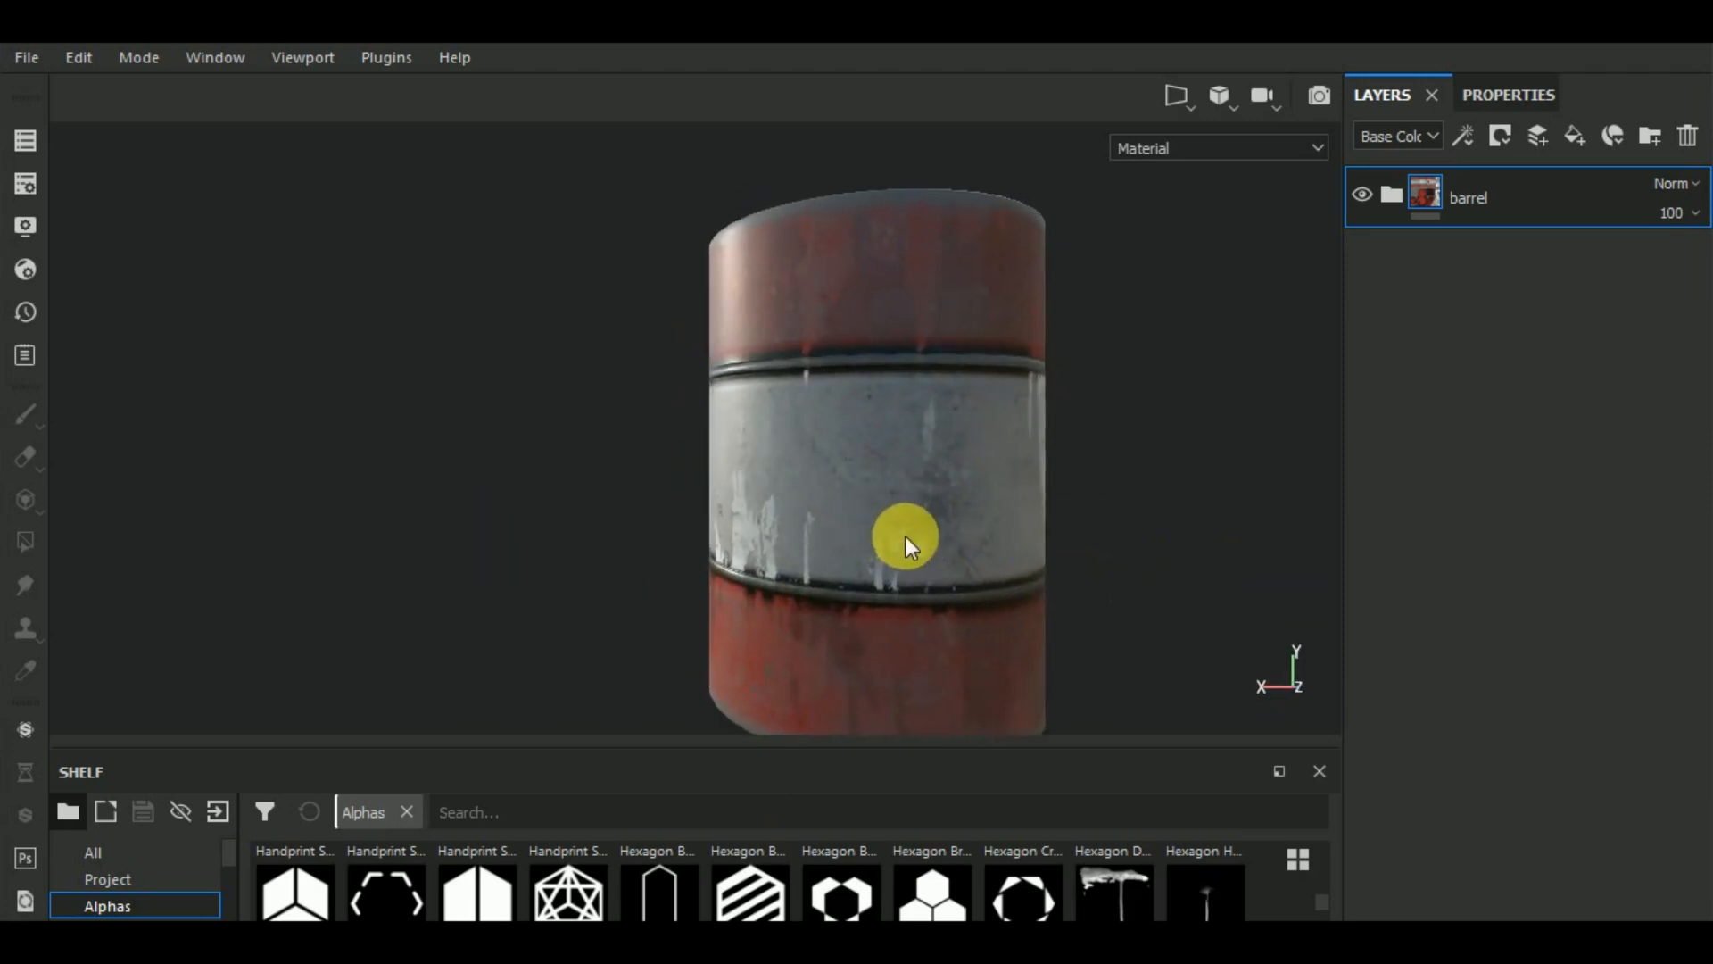
scroll(908, 538, down, 5)
alt+middle_drag(1135, 533, 1018, 519)
alt+drag(1032, 557, 902, 672)
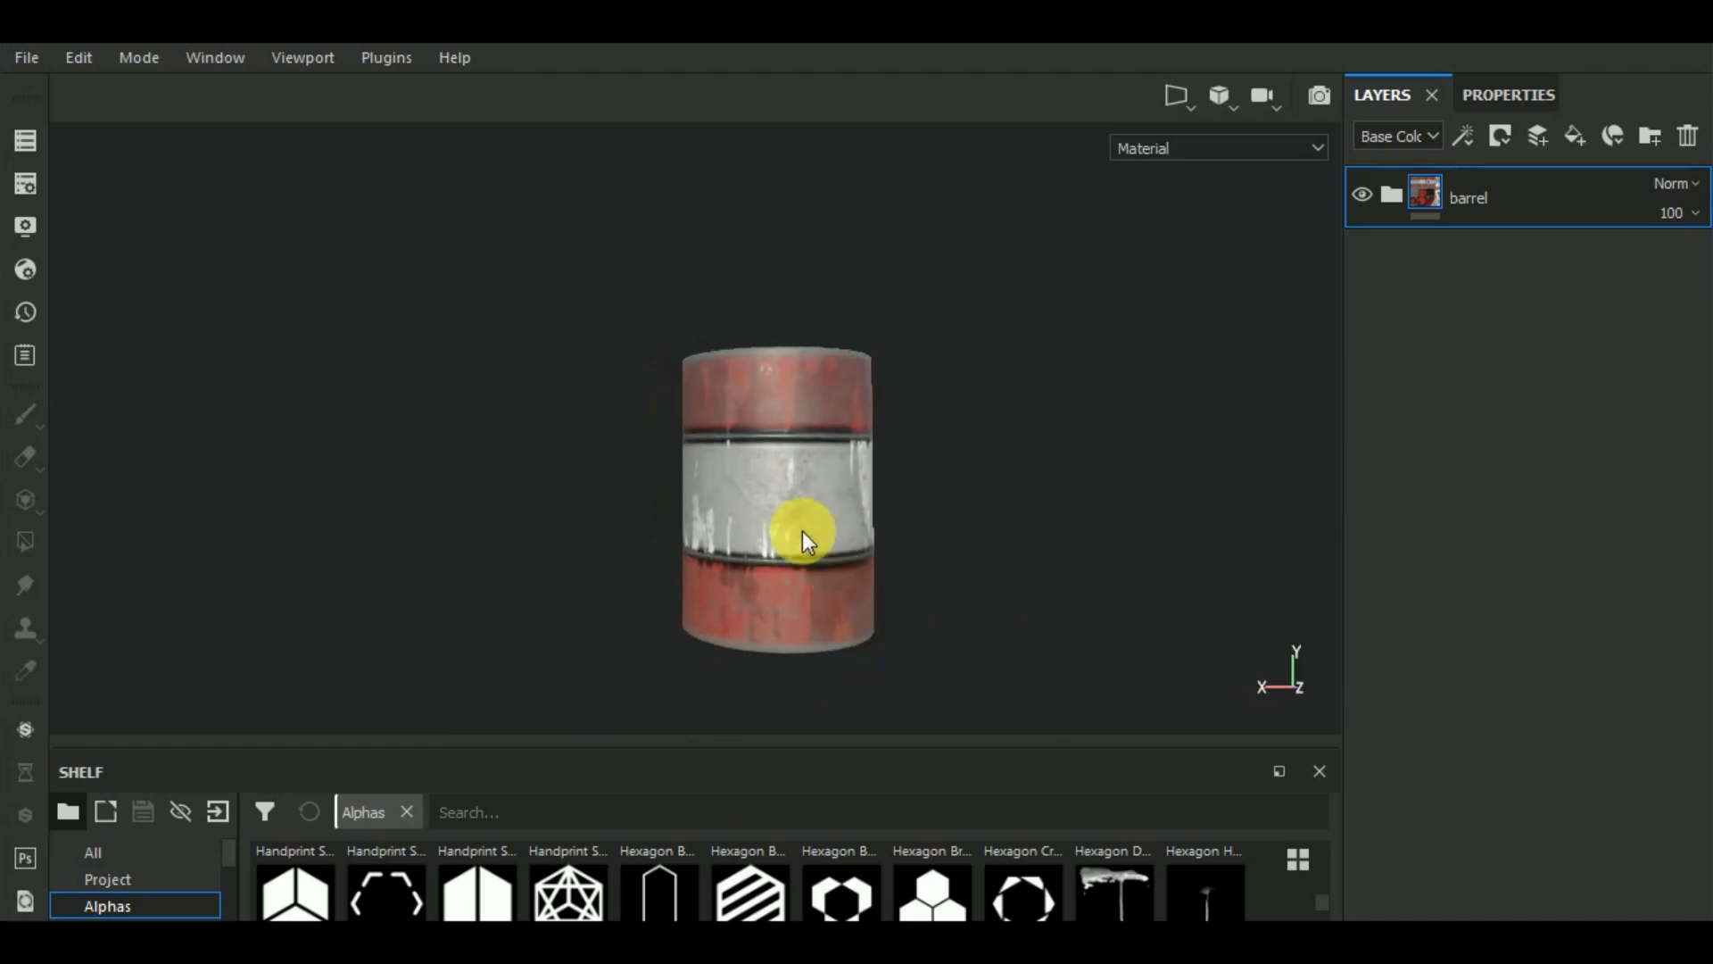
scroll(803, 499, up, 3)
scroll(805, 485, up, 2)
scroll(805, 486, down, 2)
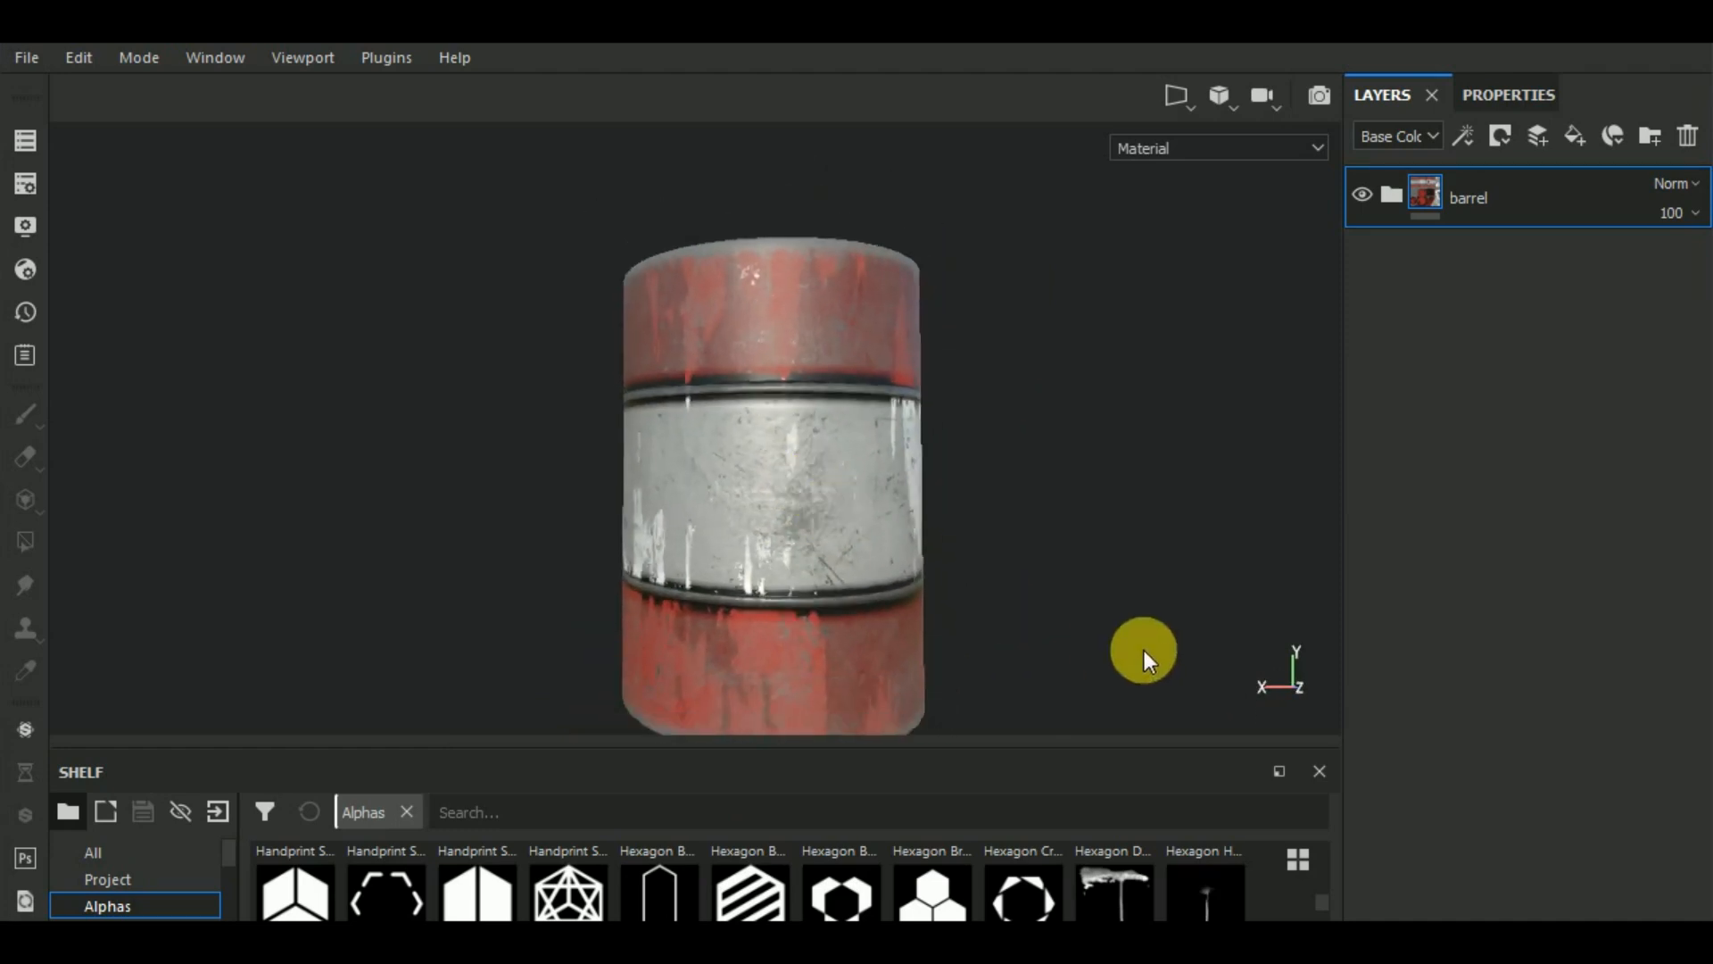
alt+middle_drag(1141, 649, 1128, 580)
Add a fill layer above the sign layer in the barrel folder and rename it alpha.
click(1392, 195)
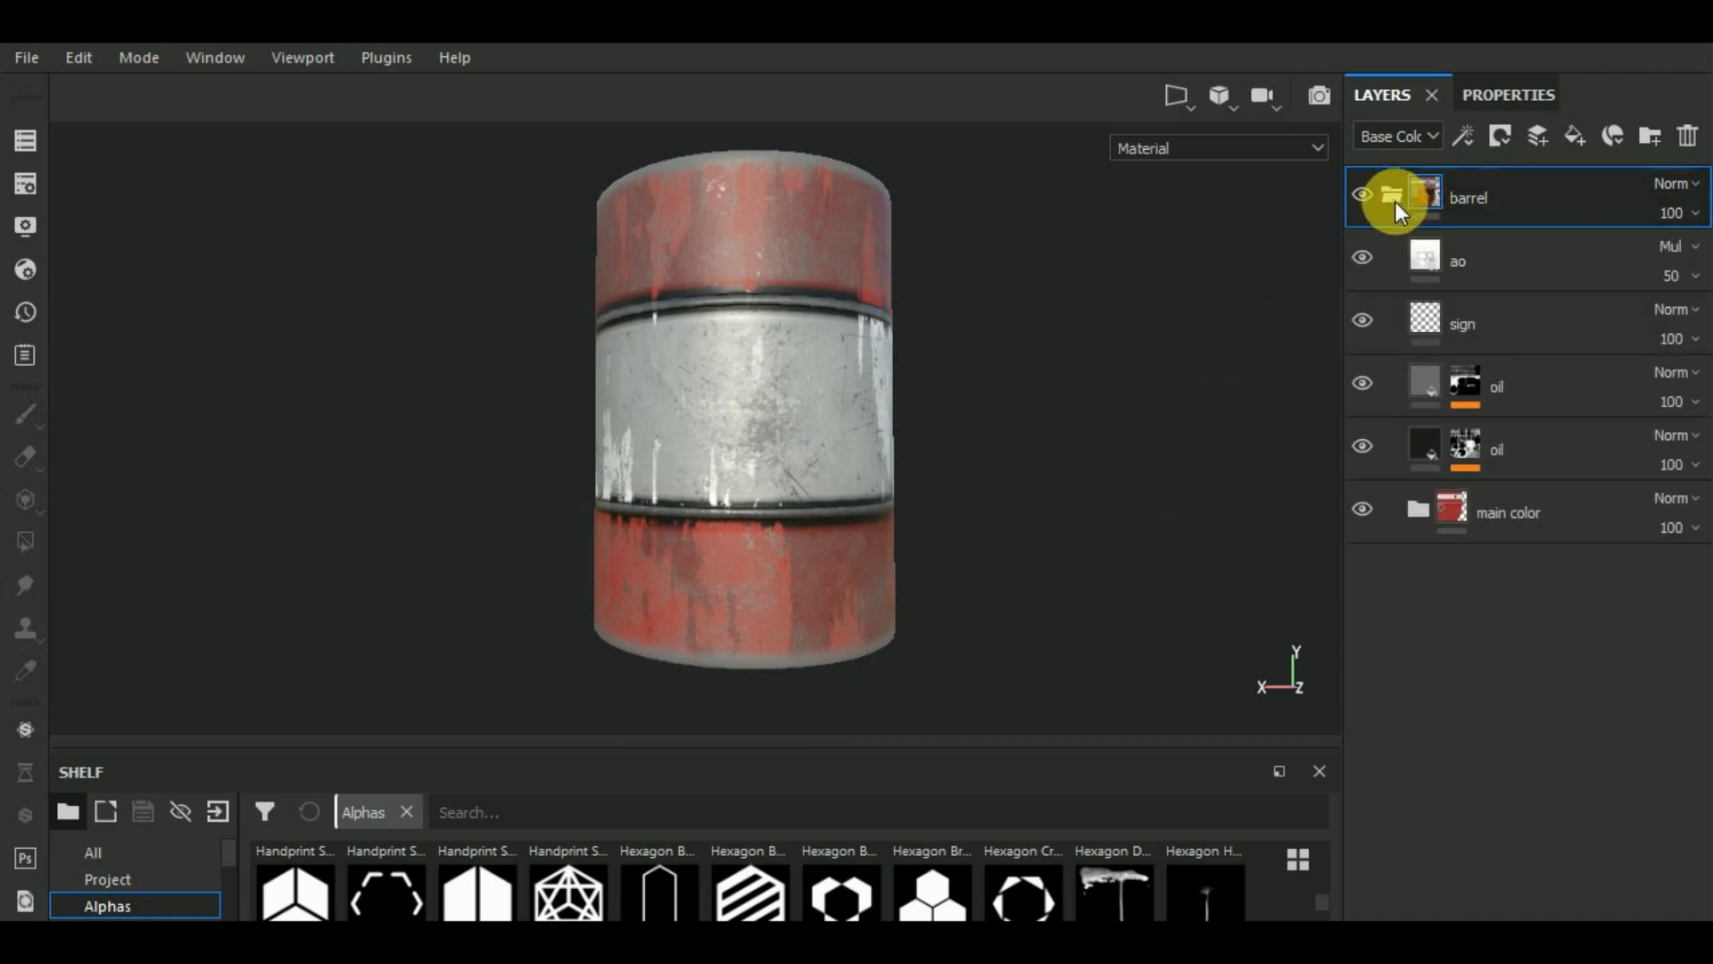
click(1544, 298)
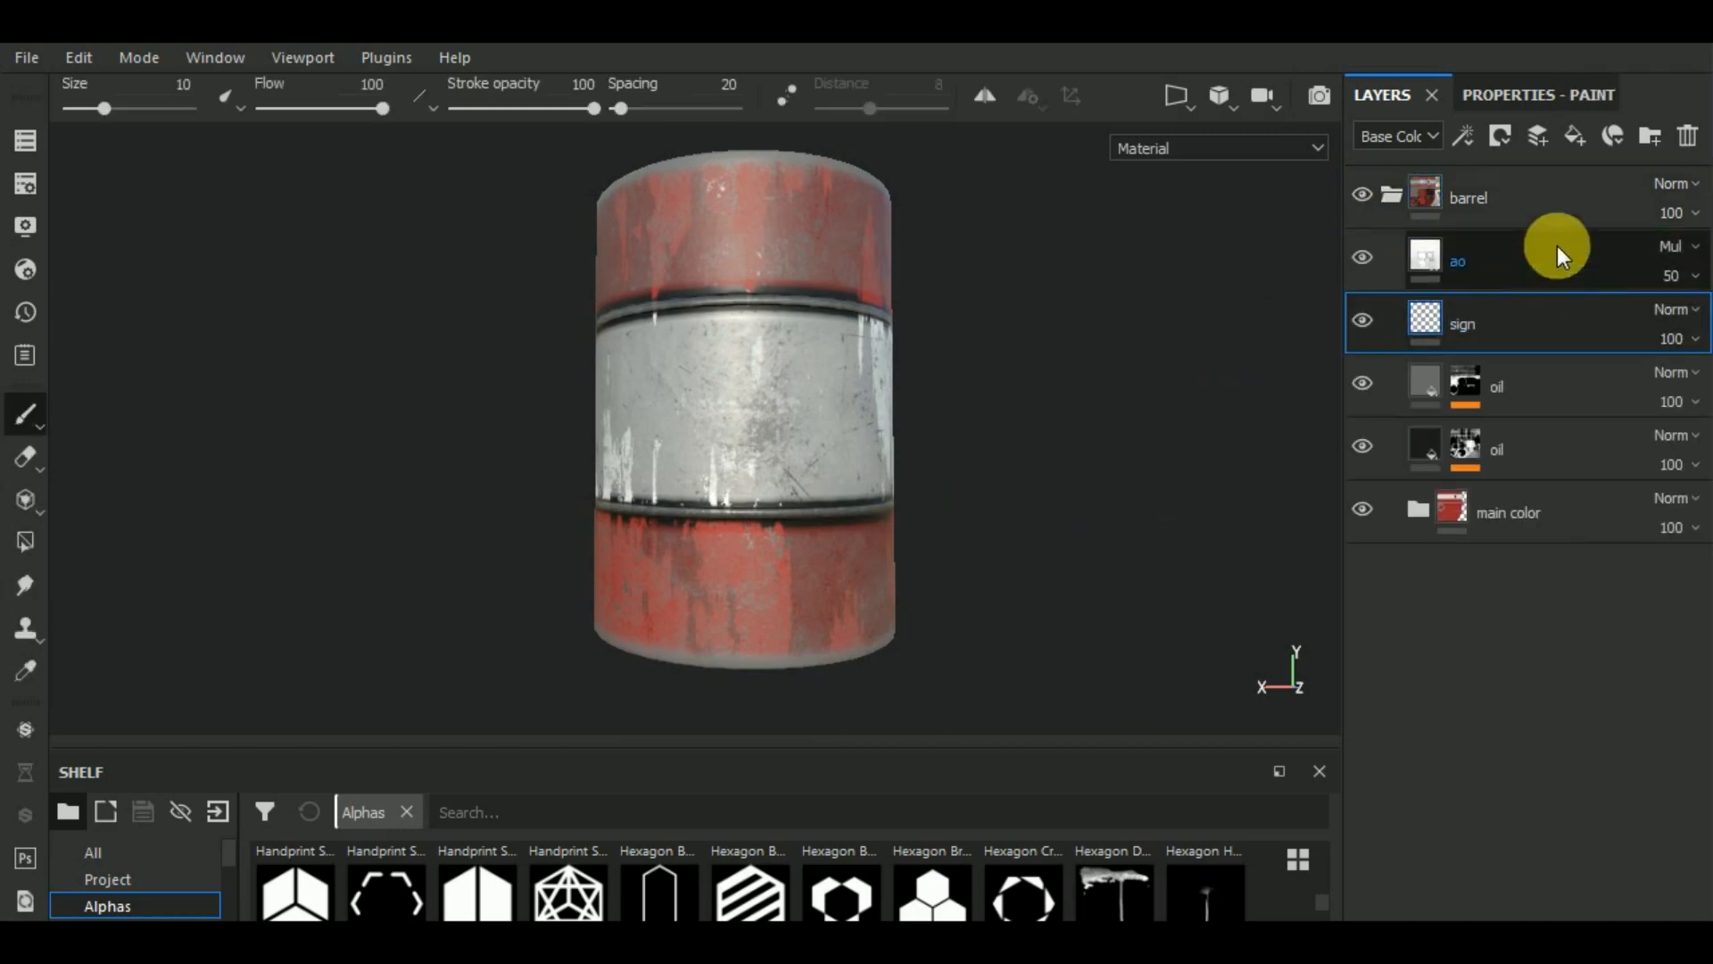
click(1576, 136)
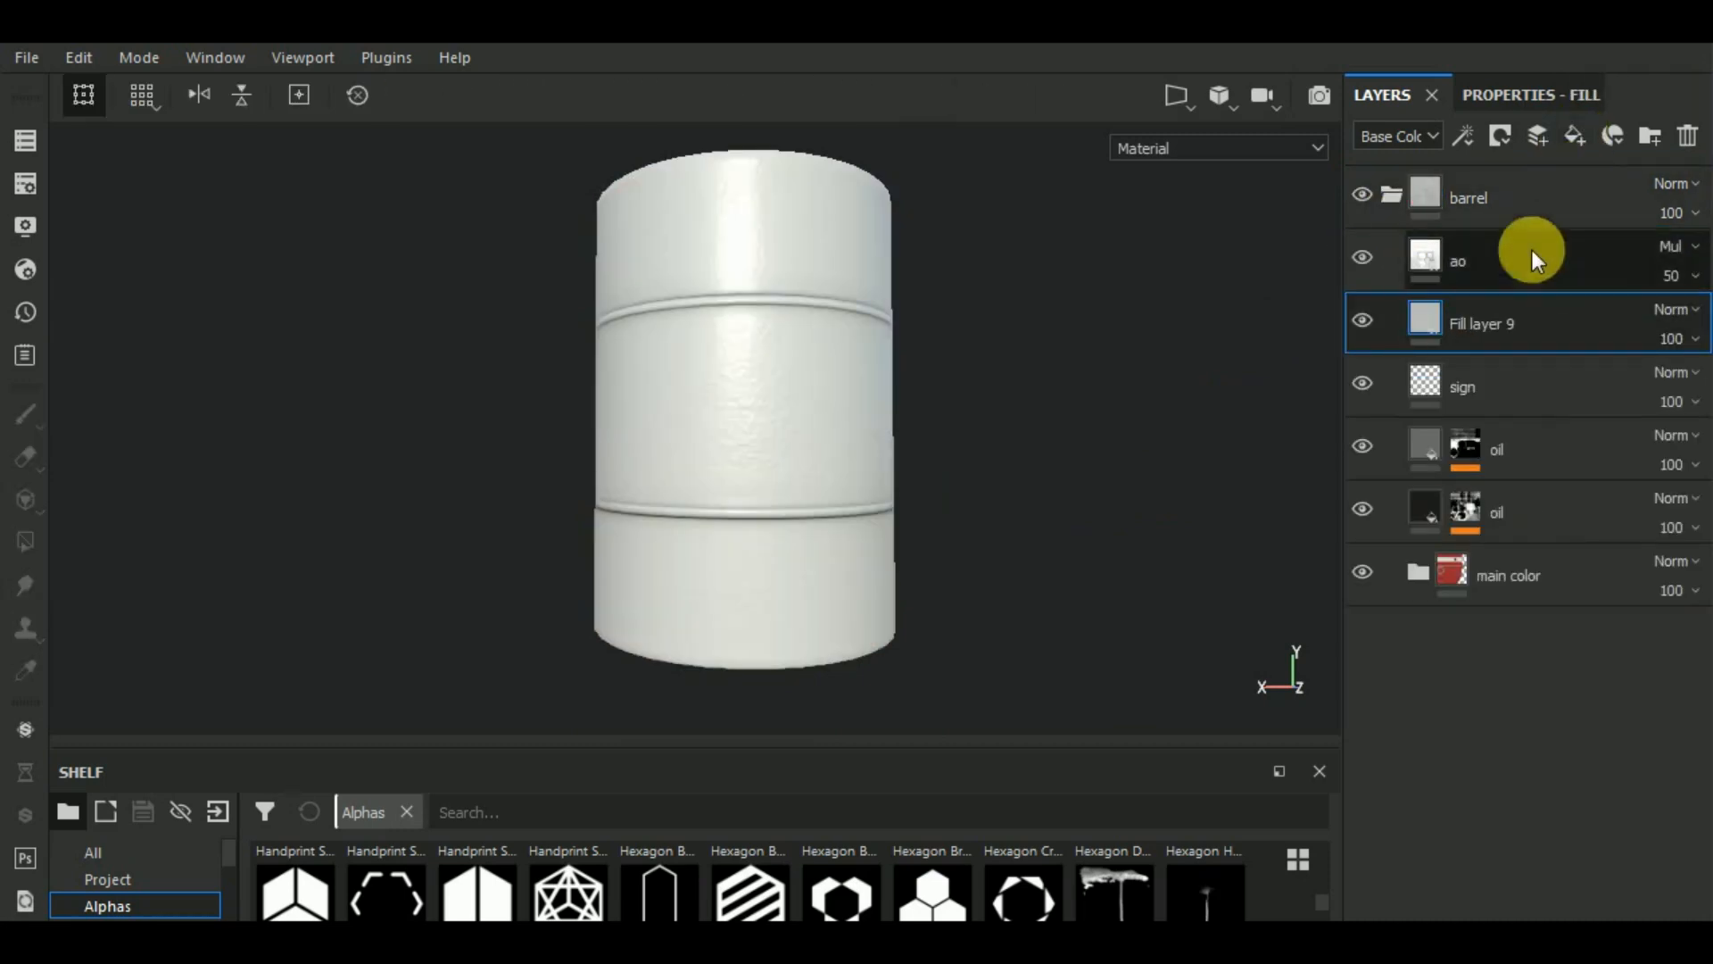
double_click(1492, 324)
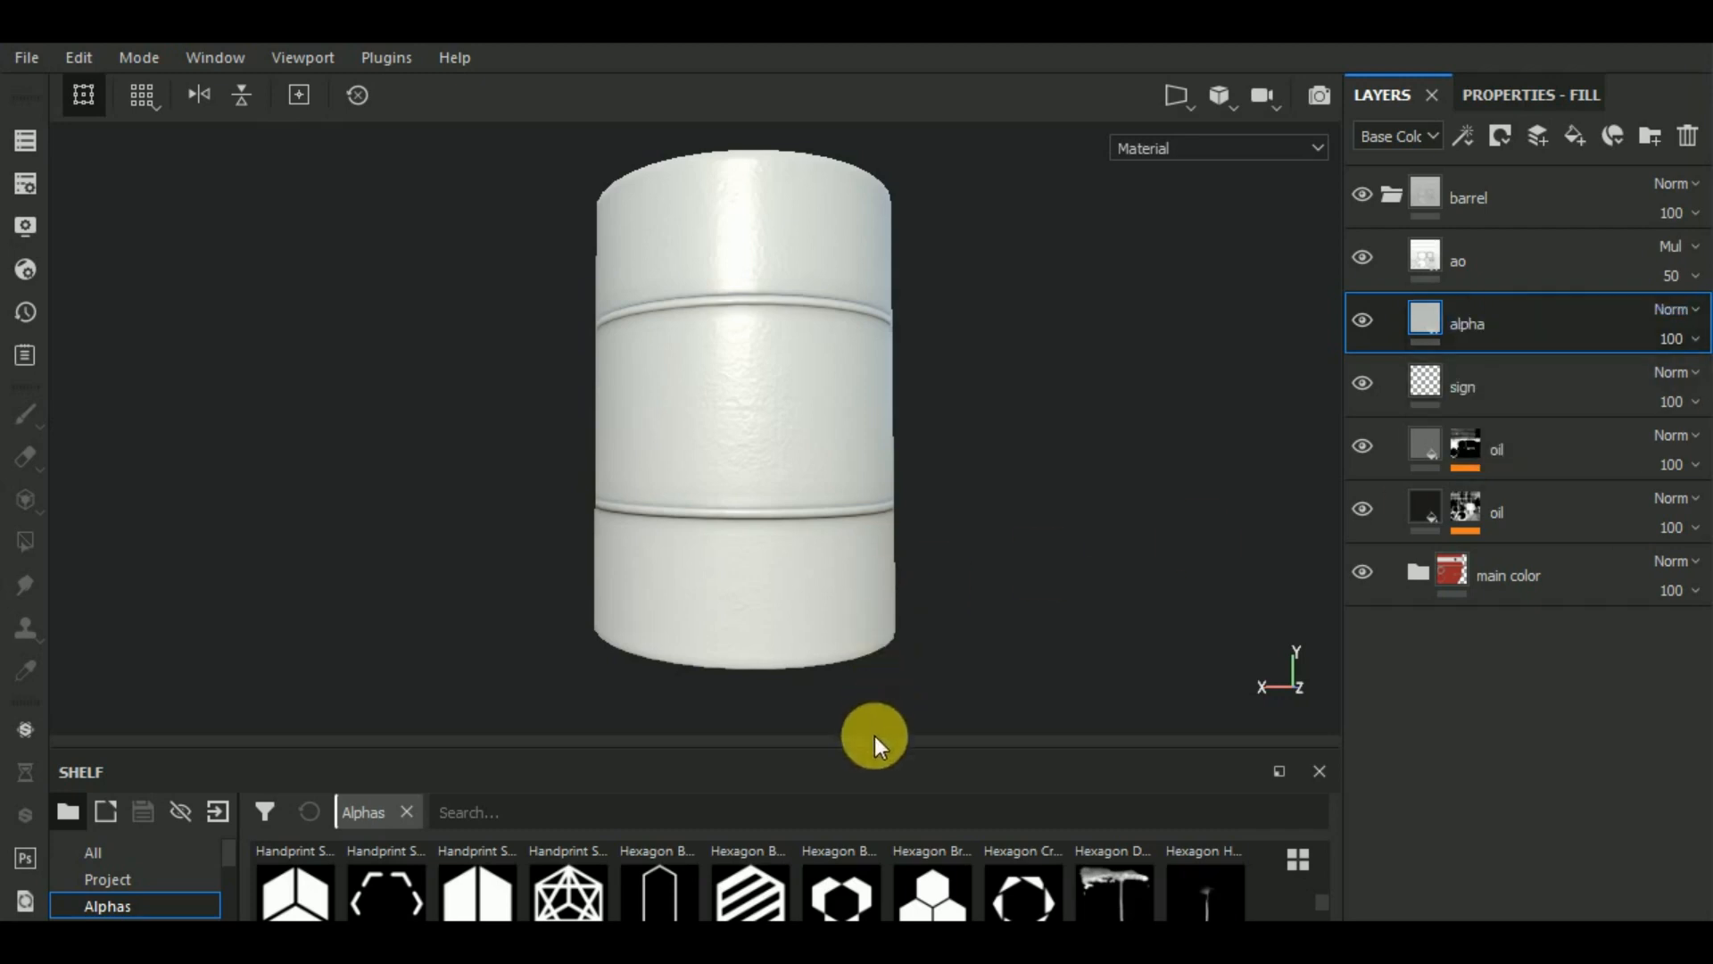
Enlarge the shelf and add alpha.psd from New folder to the resources for import.
drag(895, 761, 884, 486)
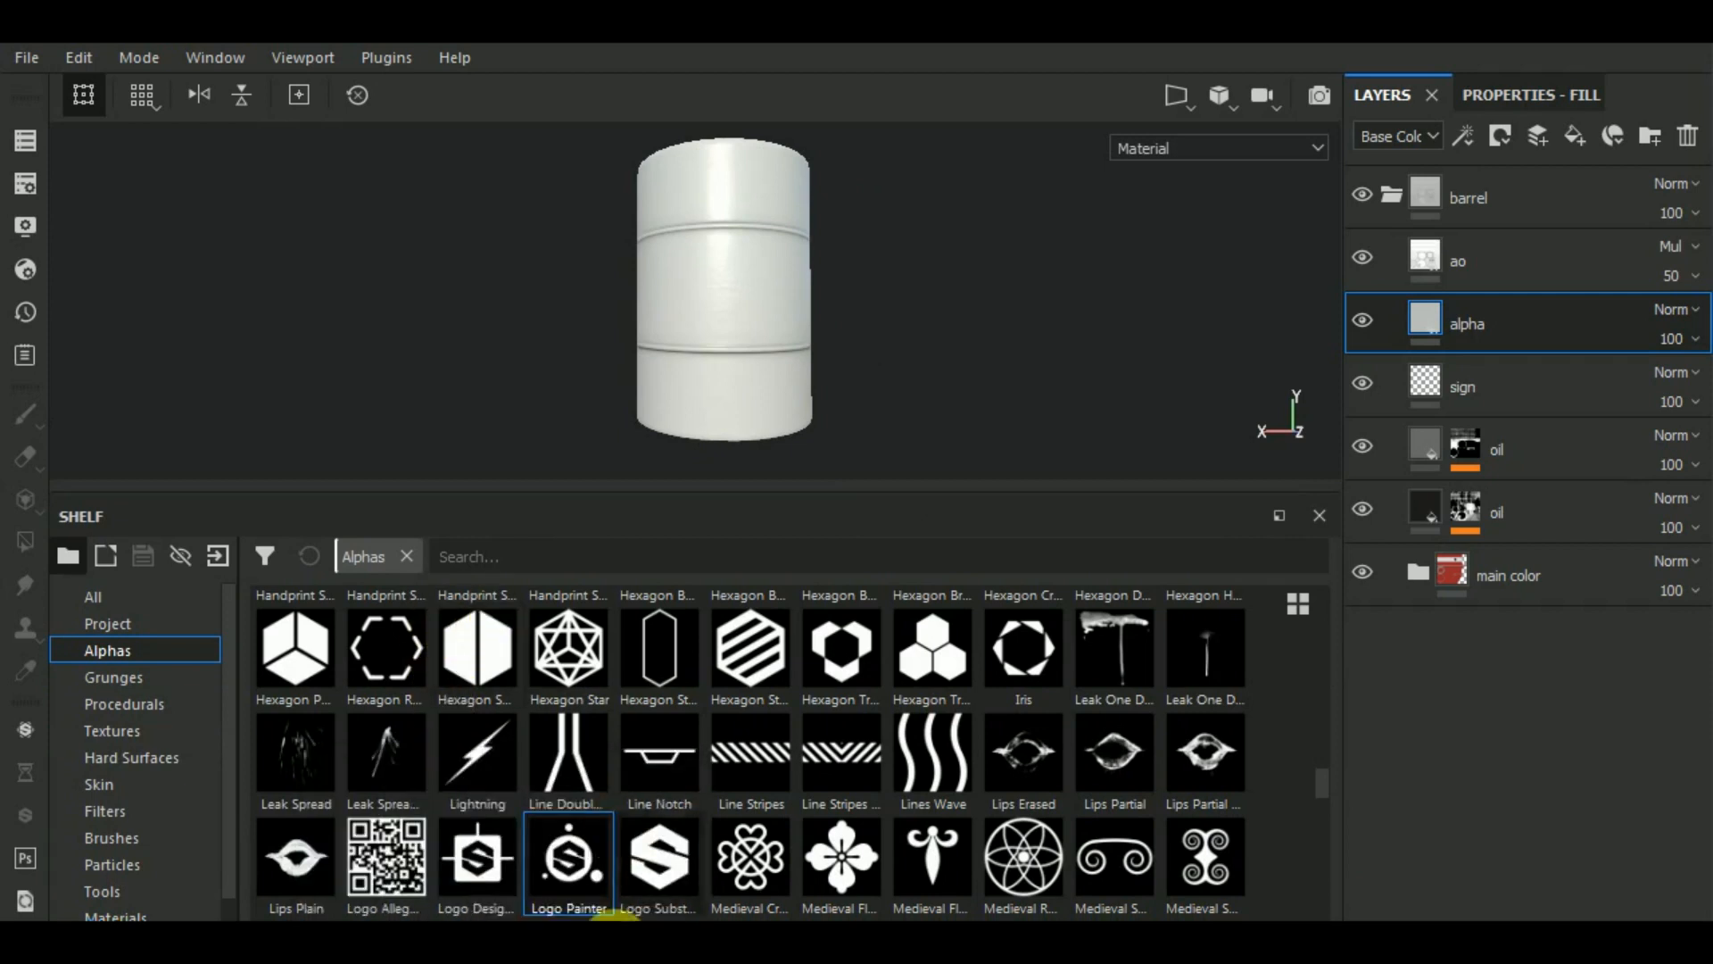
mouse_move(626, 939)
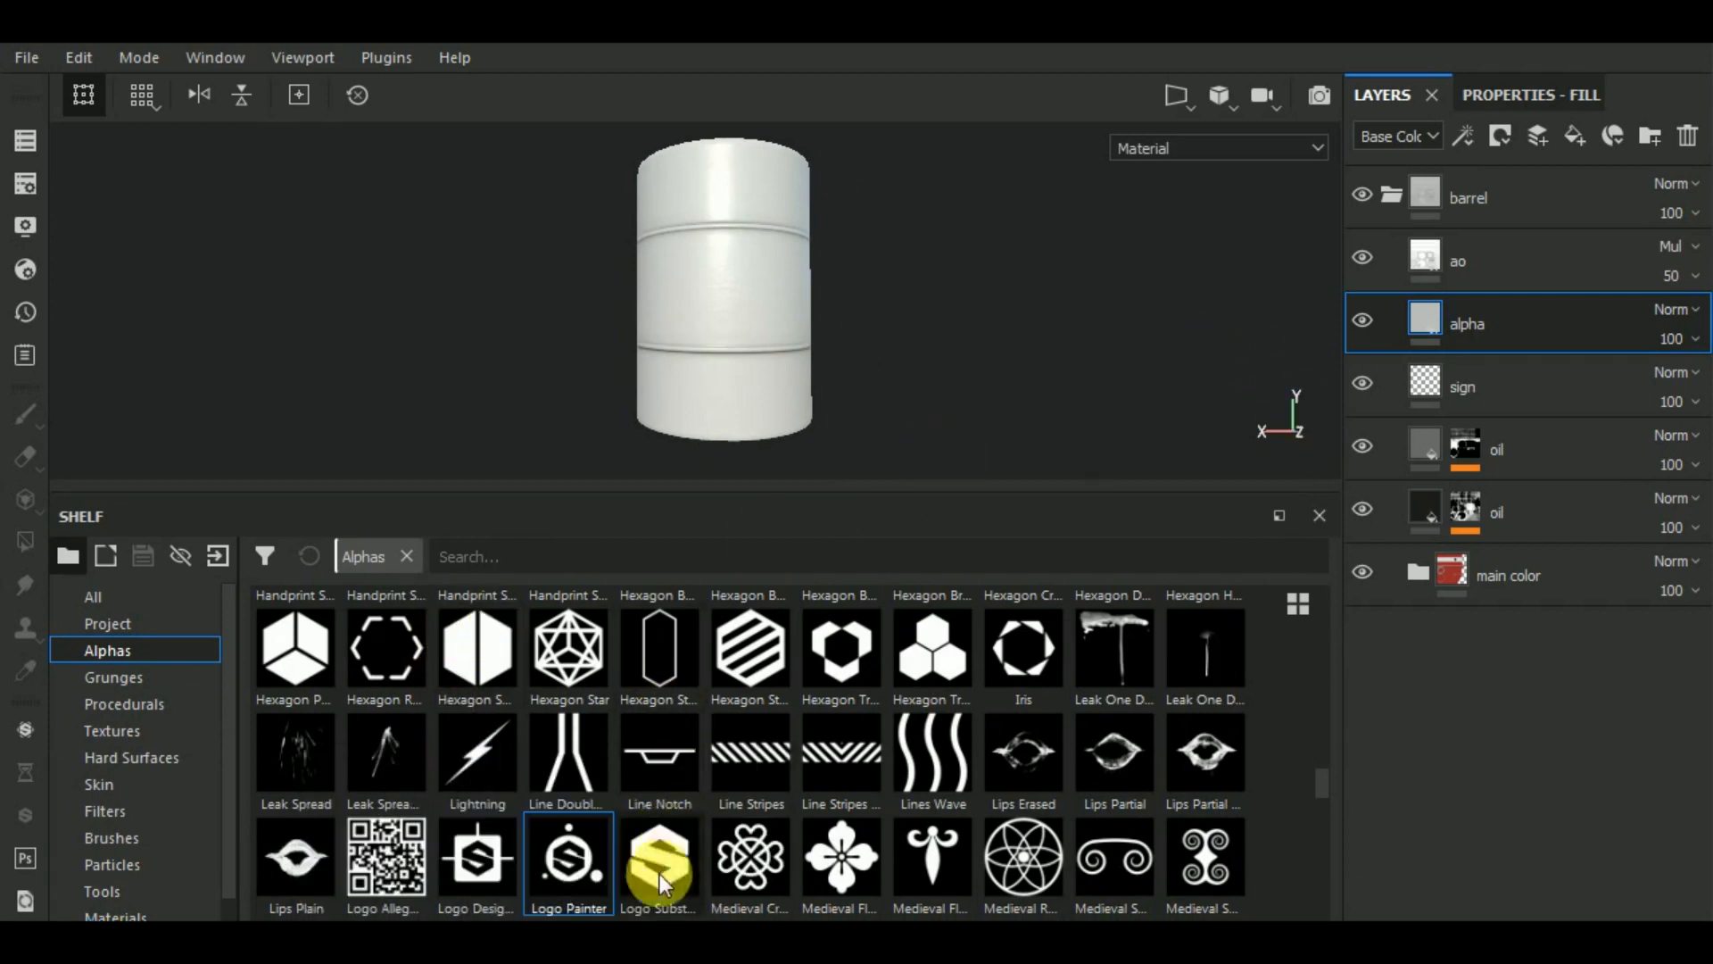
click(639, 862)
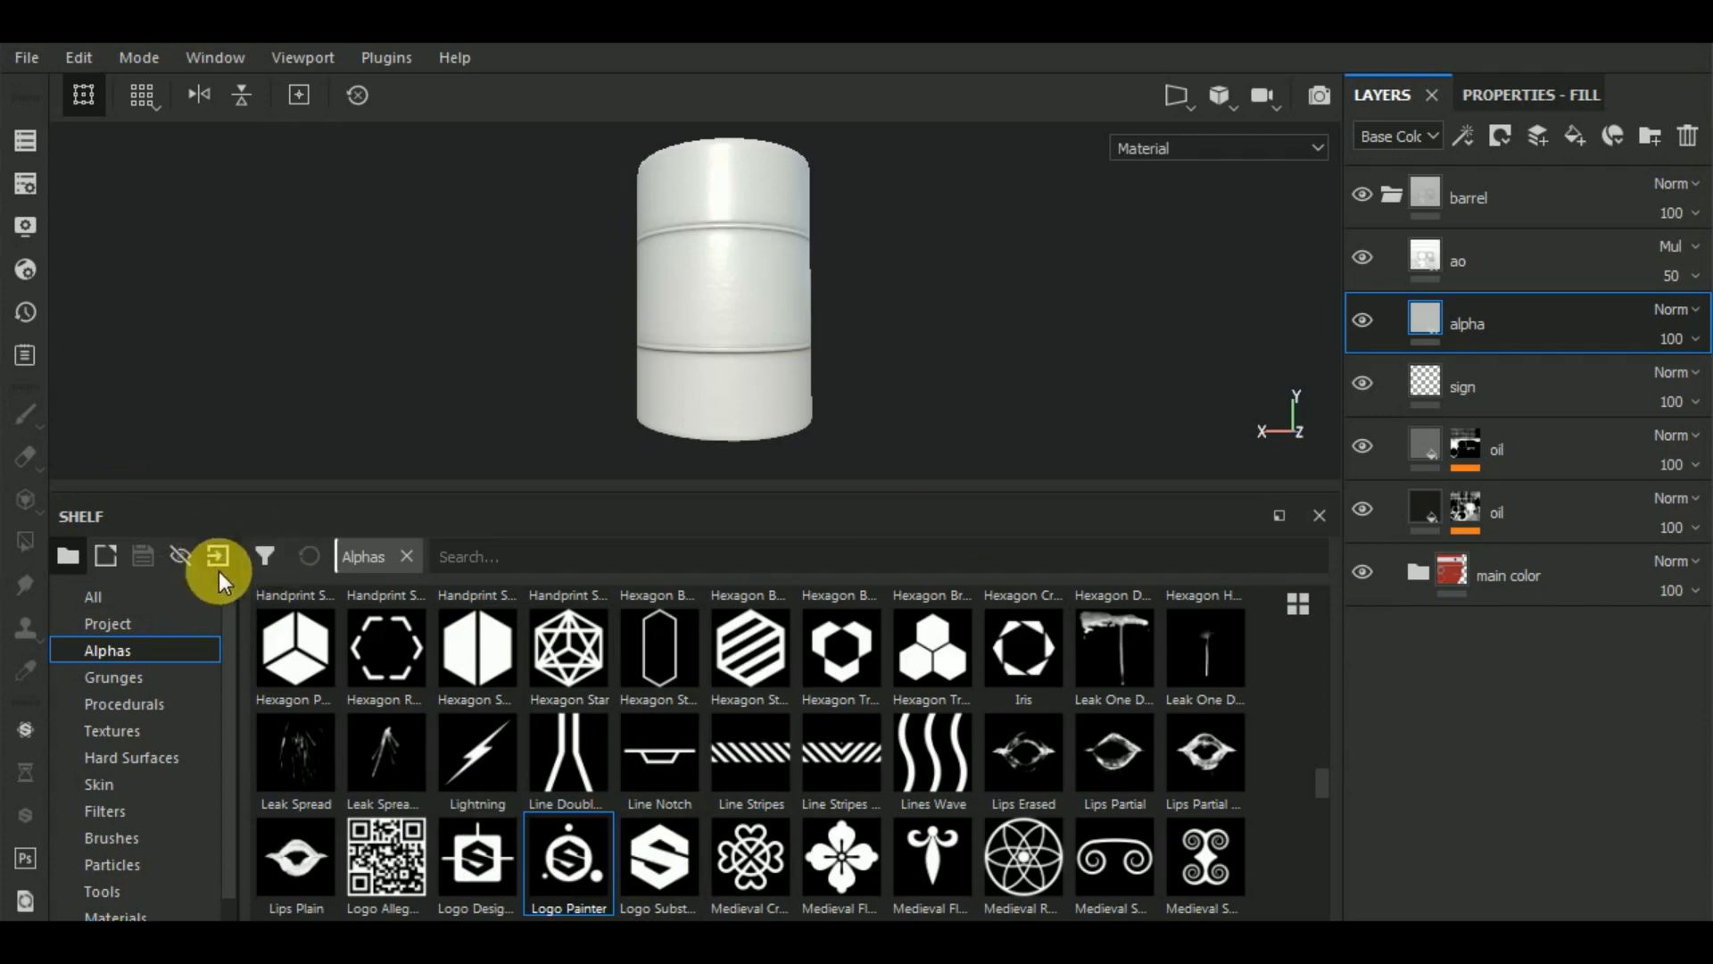
click(218, 556)
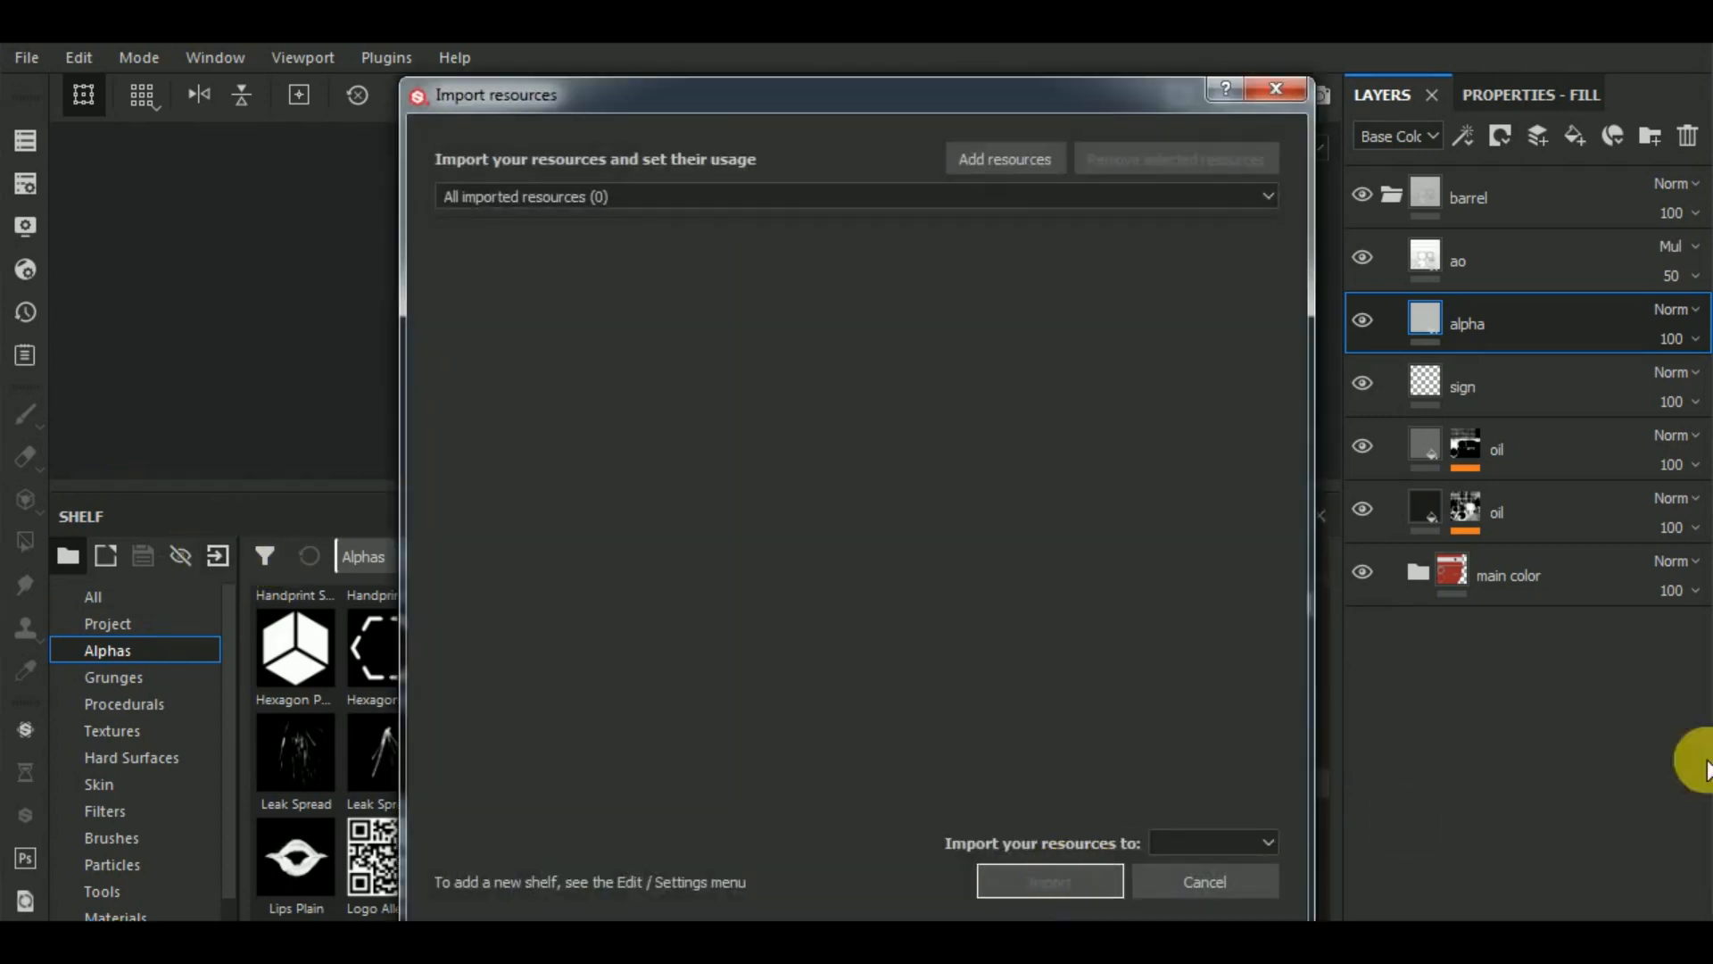
click(1008, 165)
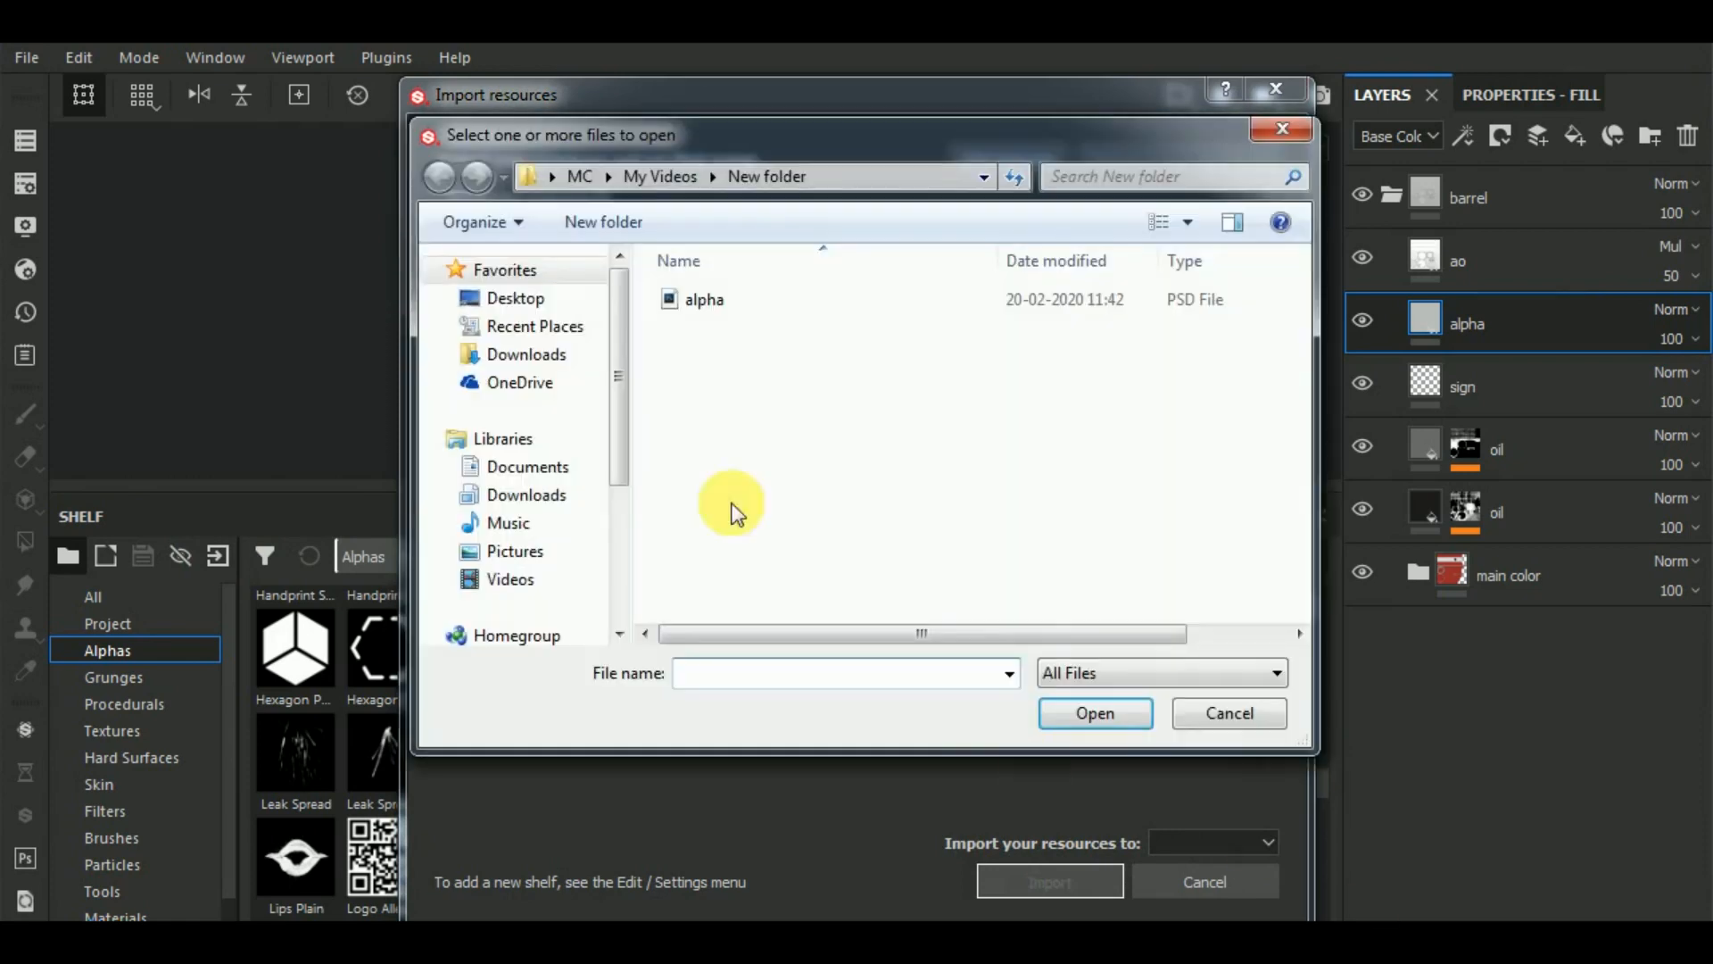
click(724, 298)
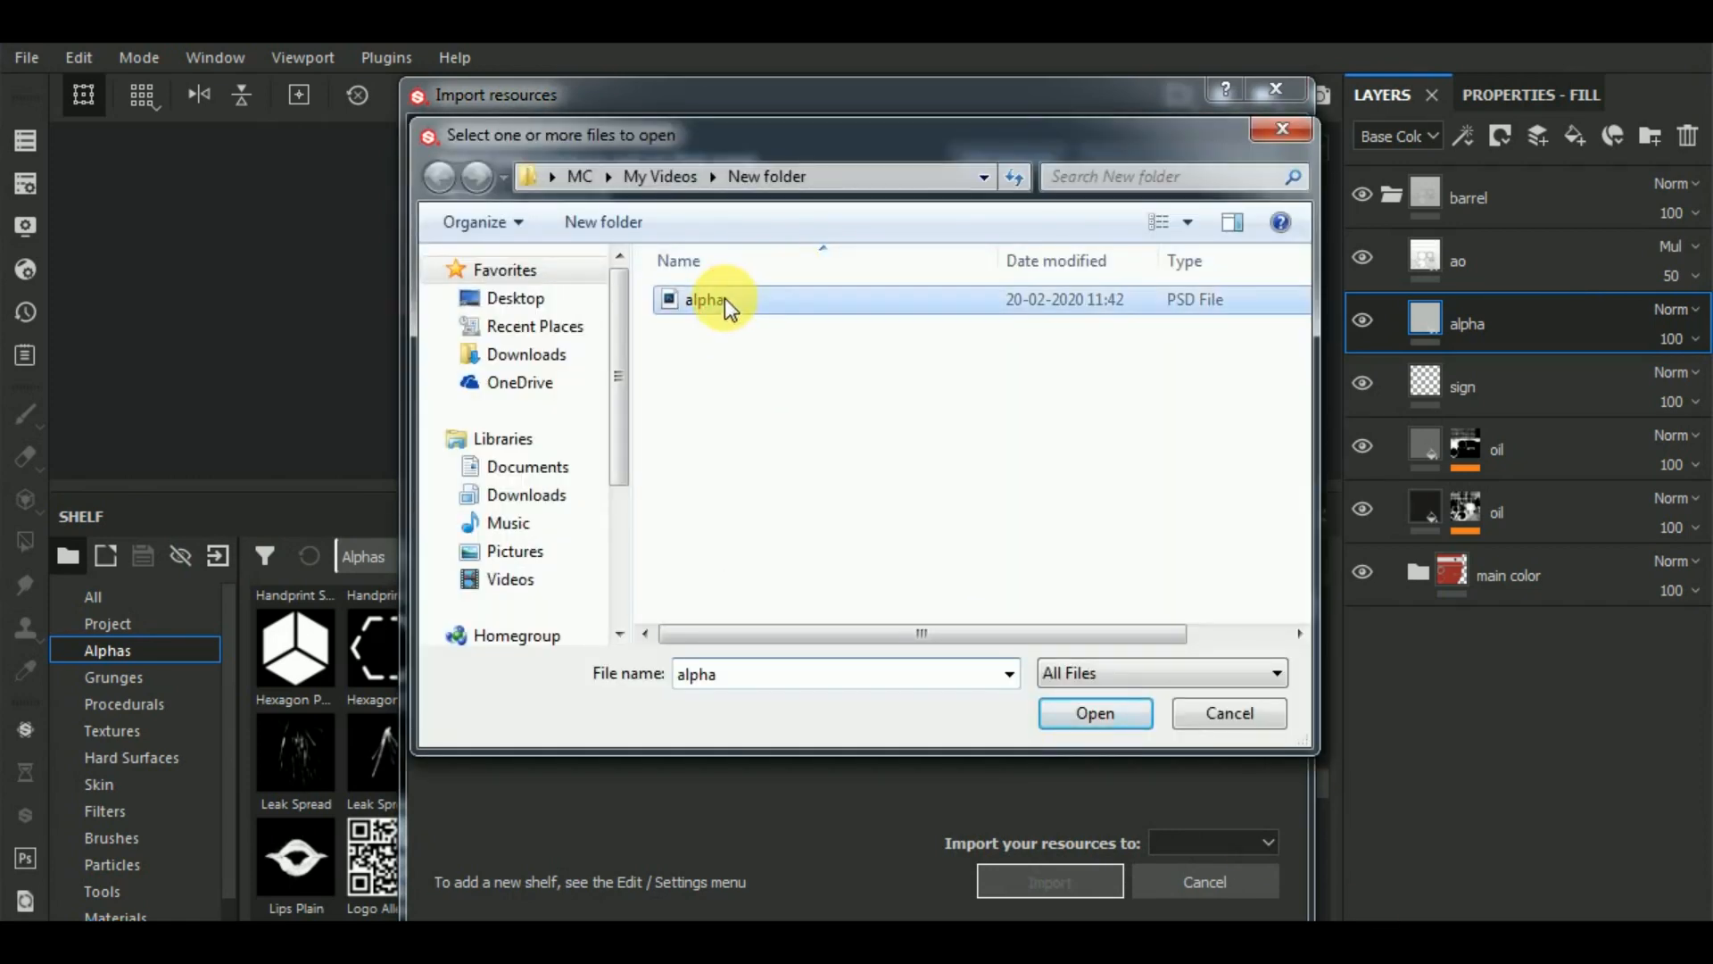
click(1095, 713)
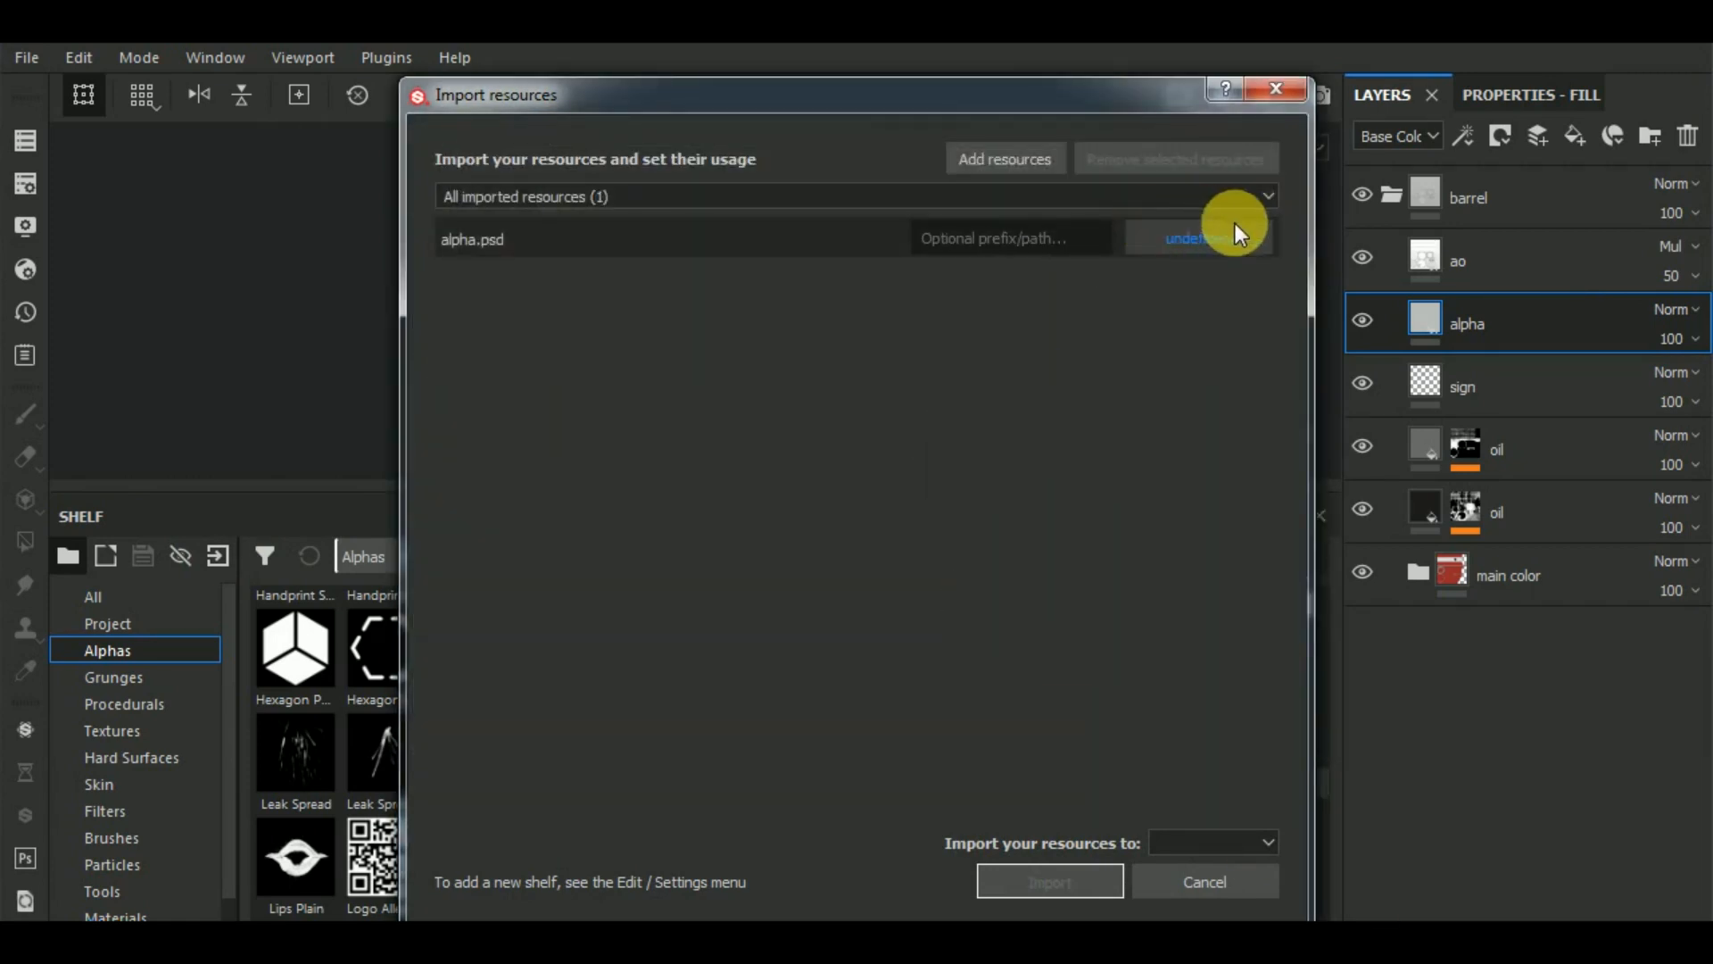
Set the usage of alpha.psd to alpha and import it into project 'barrel'.
click(1192, 241)
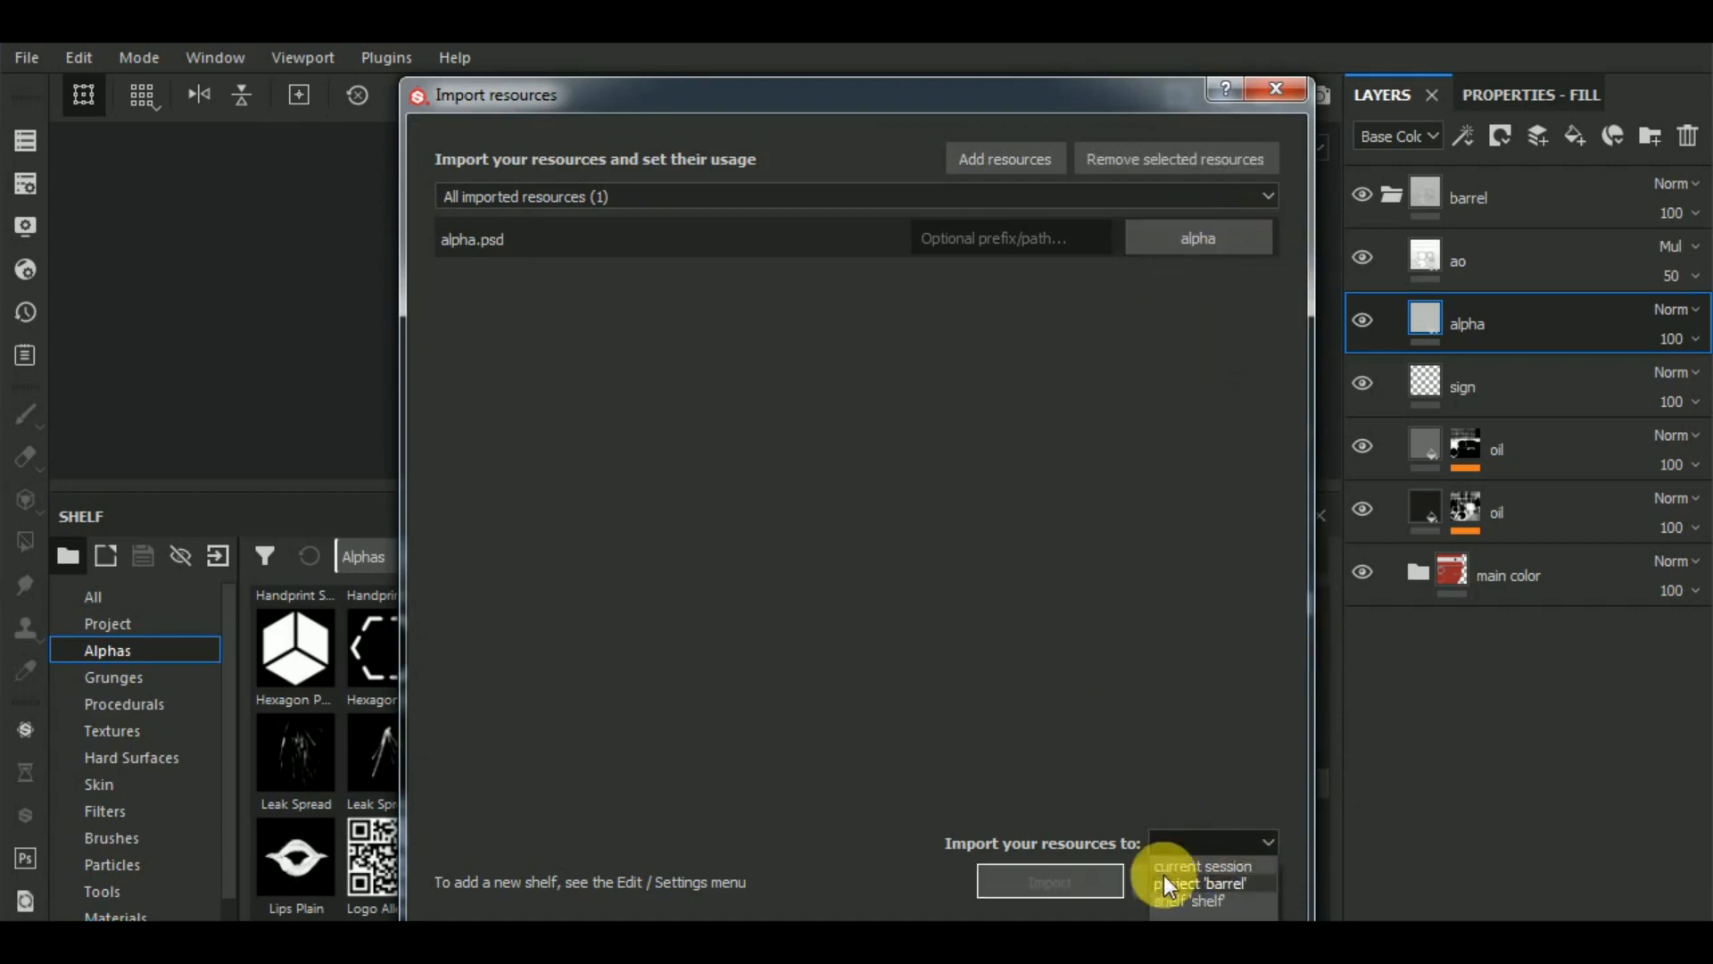
click(1249, 881)
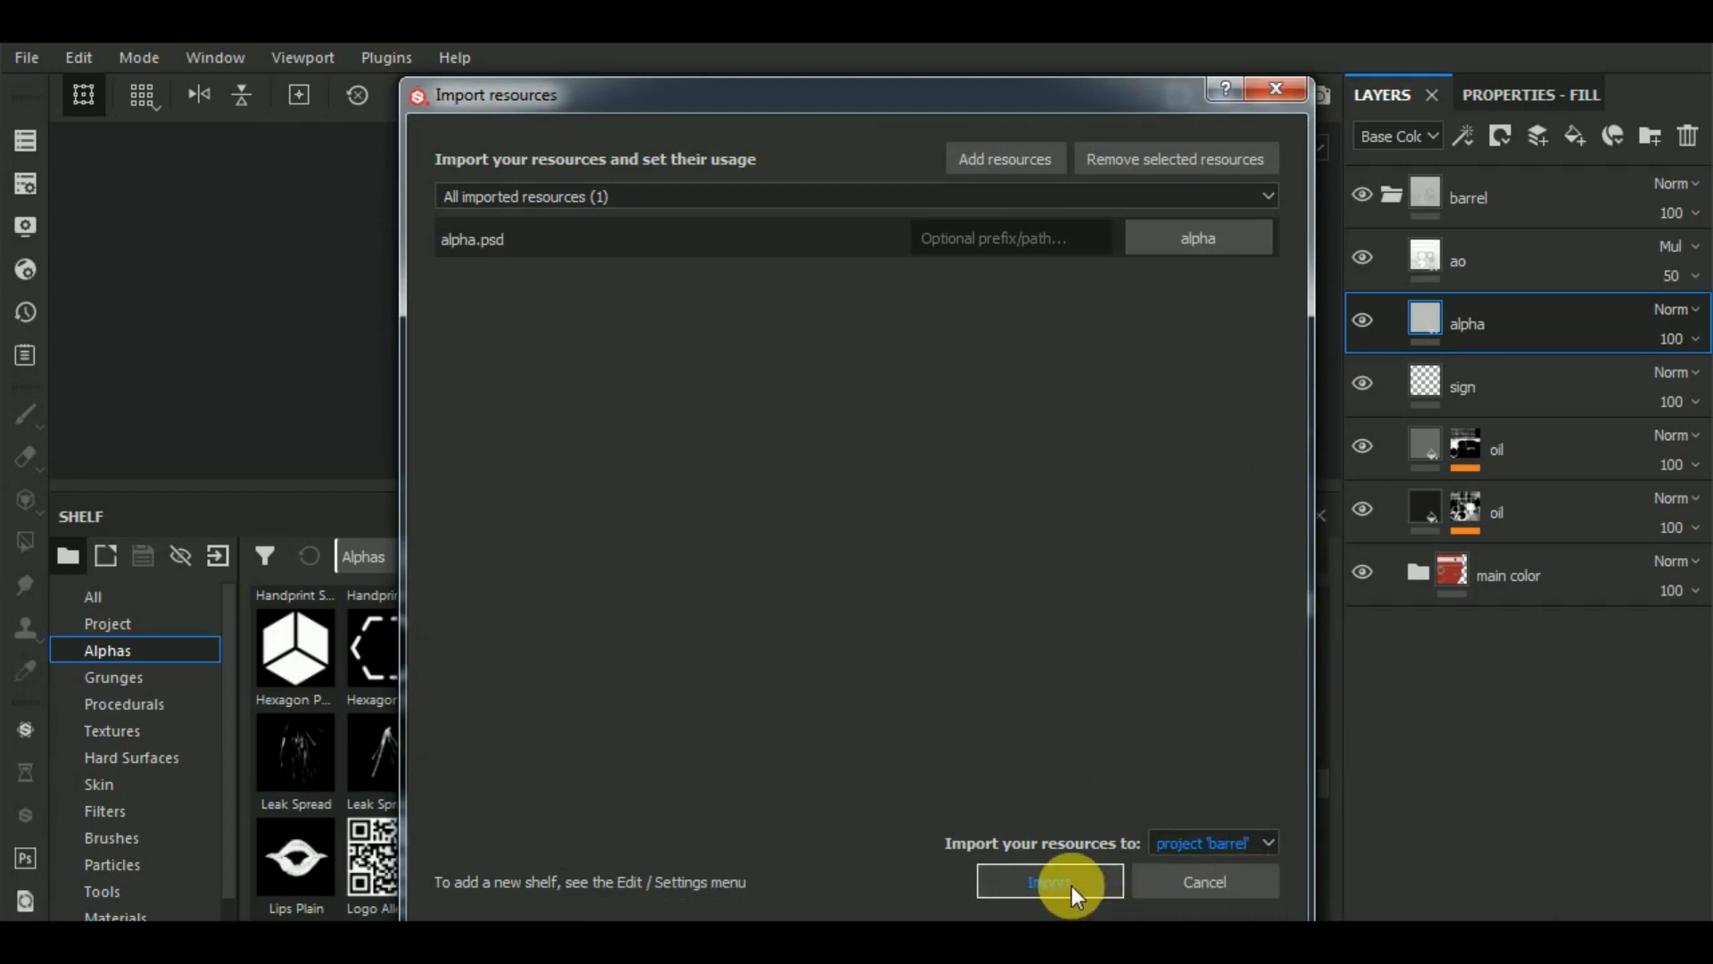
click(1094, 872)
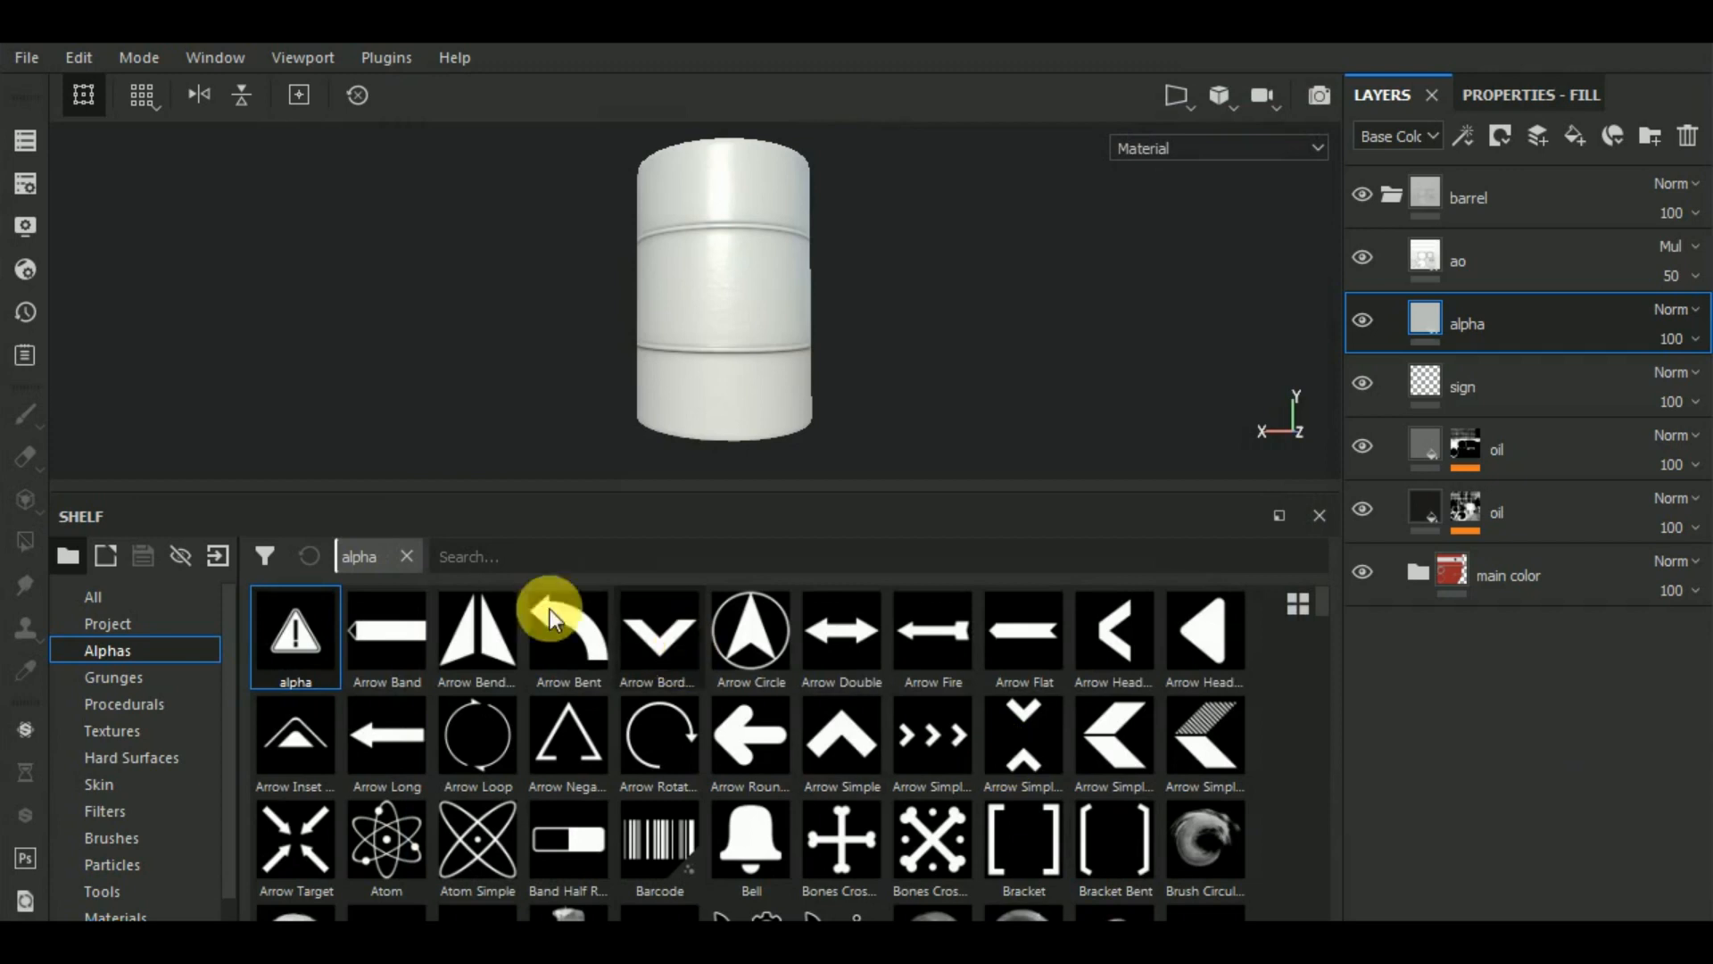
Add a black mask to the alpha layer and use the imported warning-sign alpha for the brush at size 49.13.
mouse_move(312, 639)
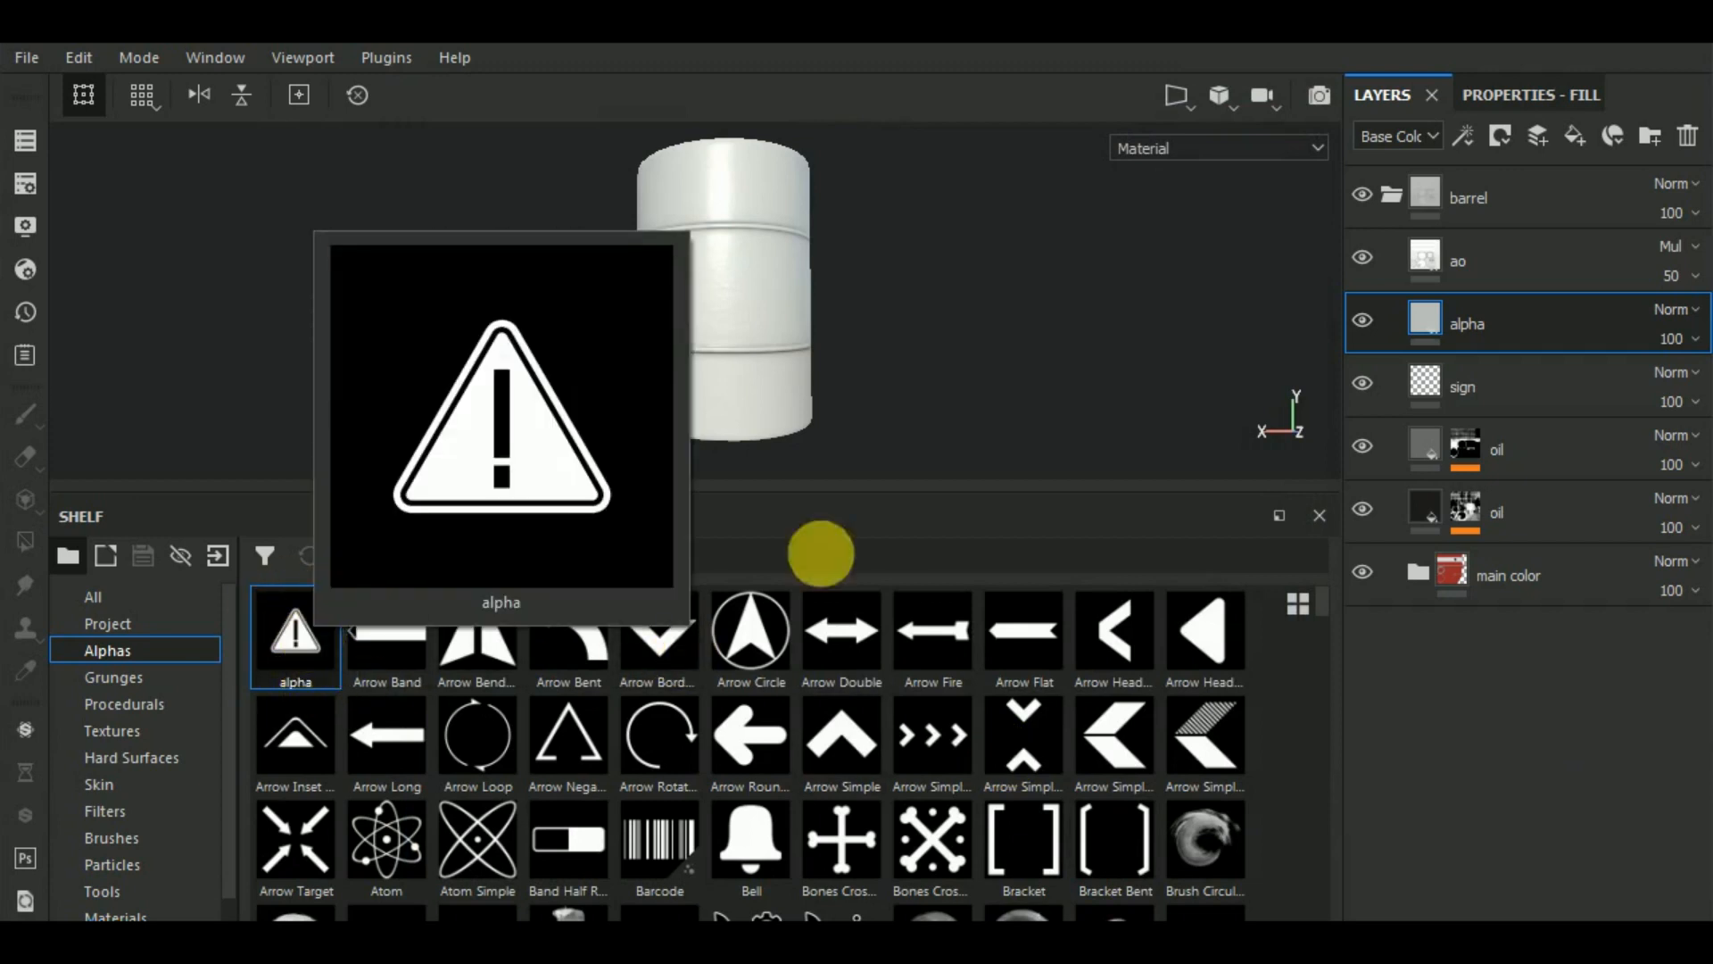
click(1506, 134)
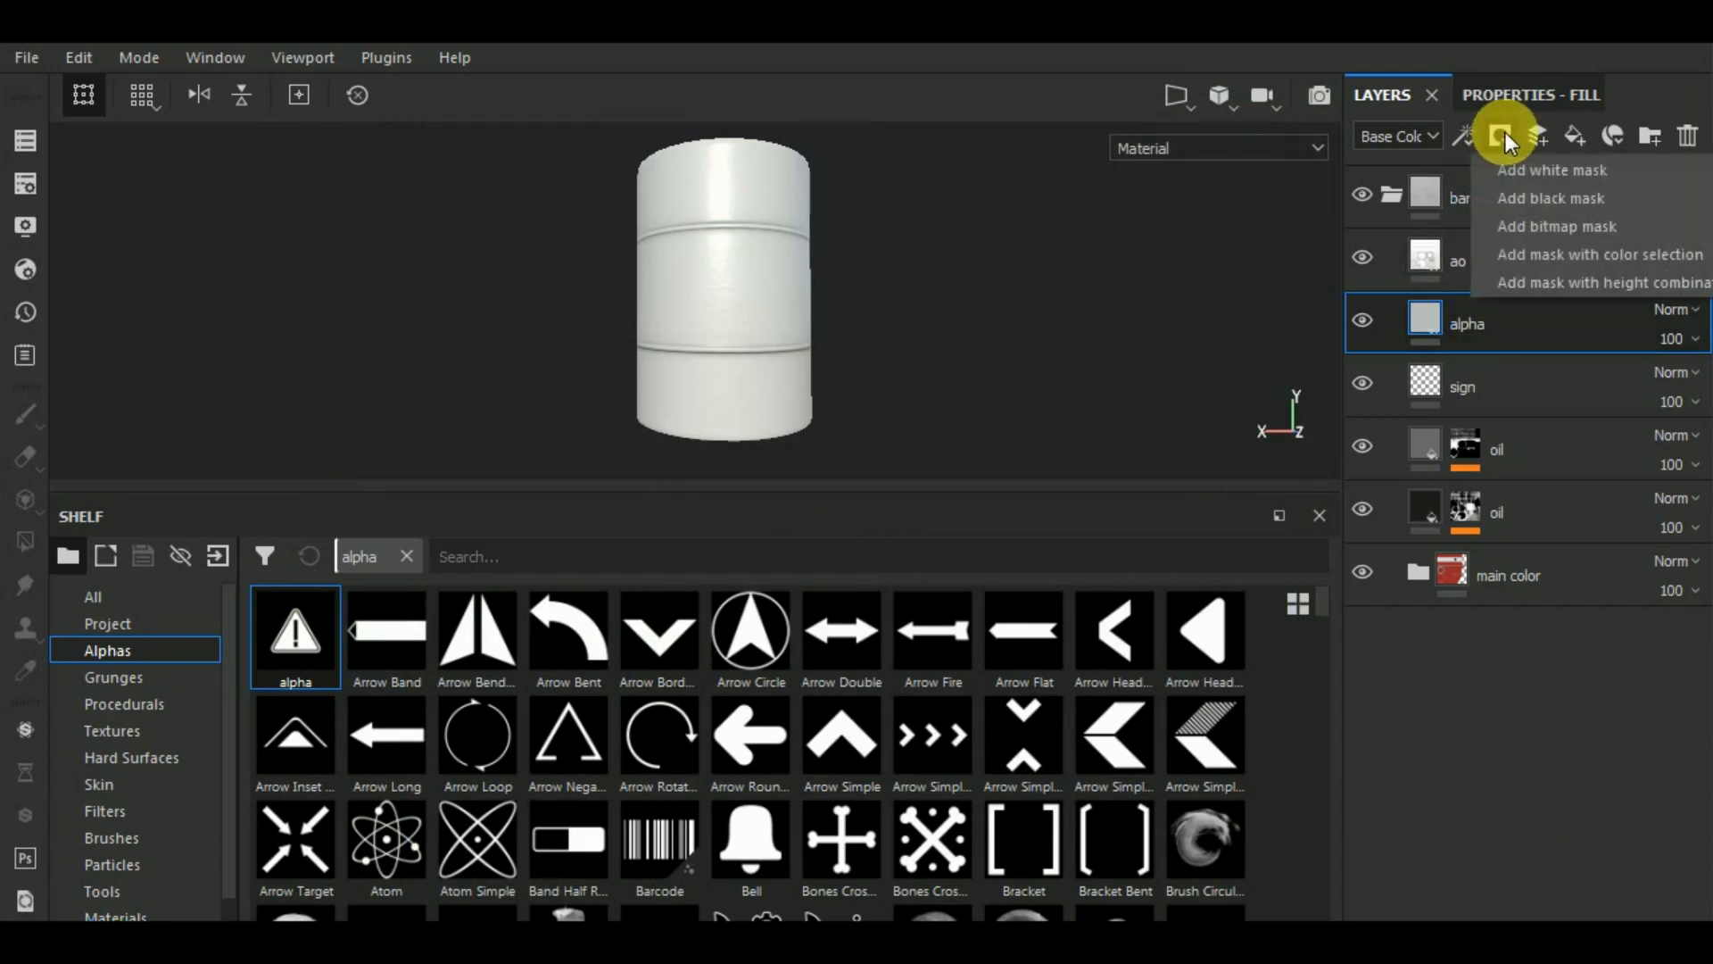
click(1545, 199)
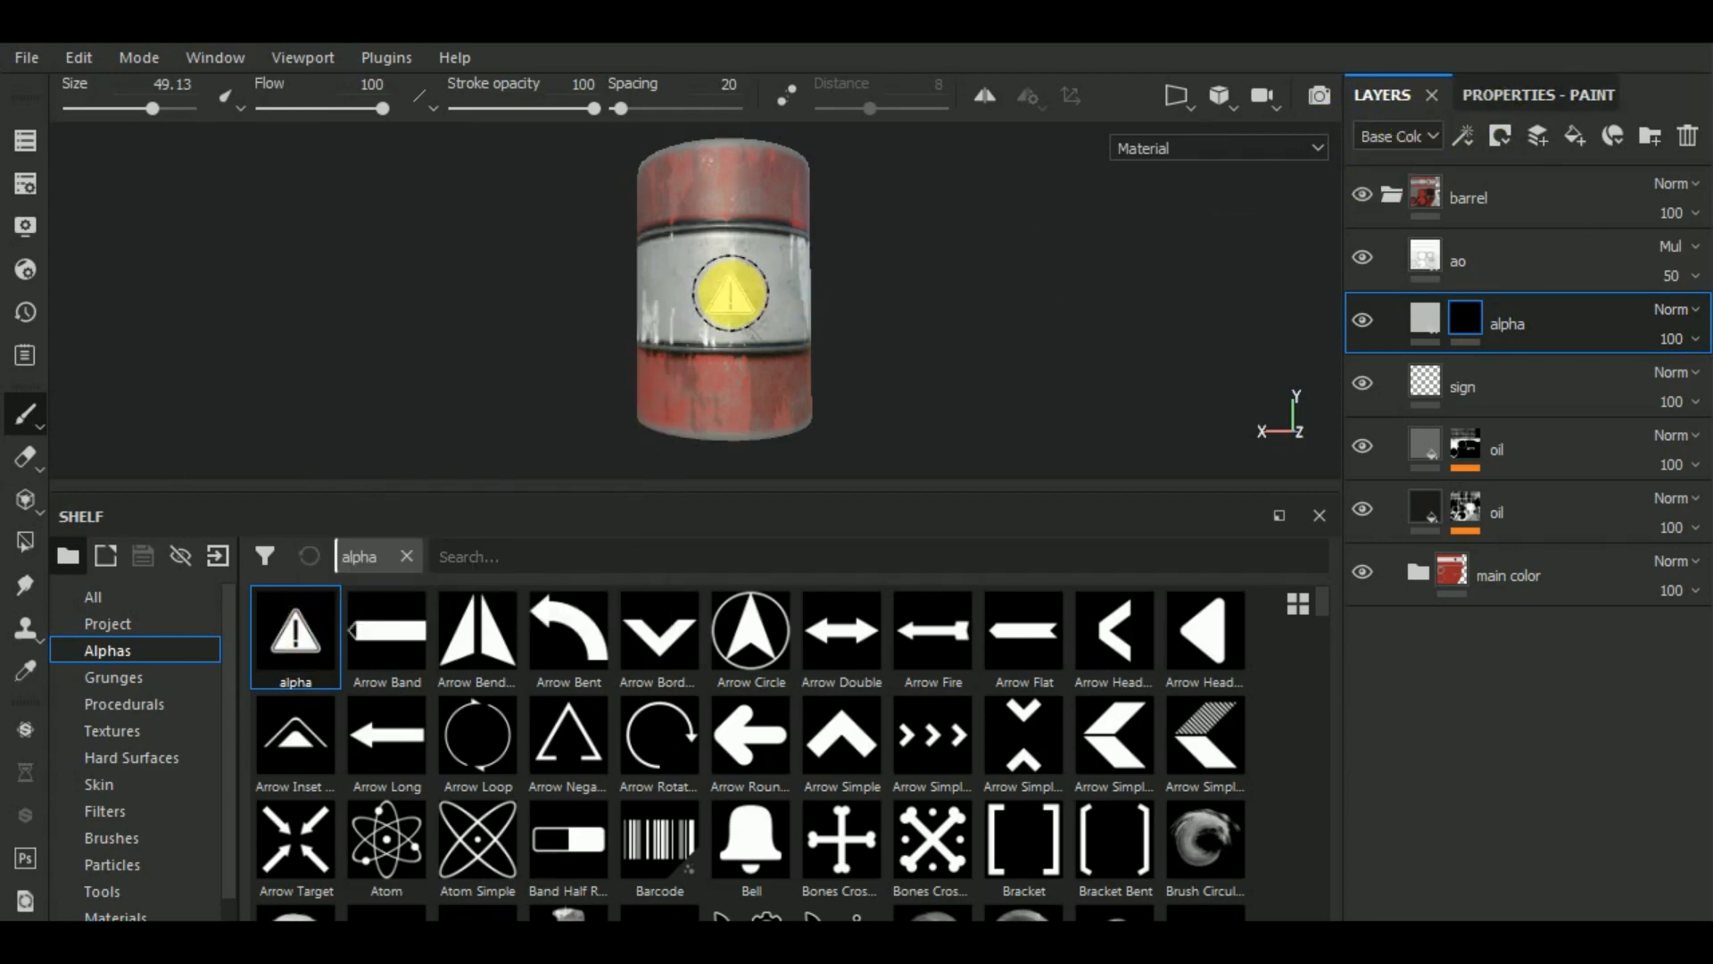
Stamp the warning sign once in the middle of the barrel's blank white band on the alpha layer's mask.
scroll(716, 283, up, 5)
scroll(716, 284, up, 1)
drag(792, 505, 780, 736)
scroll(1044, 559, up, 1)
mouse_move(1063, 558)
alt+mouse_down()
mouse_move(1059, 612)
mouse_move(1006, 631)
mouse_move(945, 604)
mouse_move(951, 624)
mouse_move(926, 635)
mouse_move(924, 607)
alt+mouse_up()
click(757, 364)
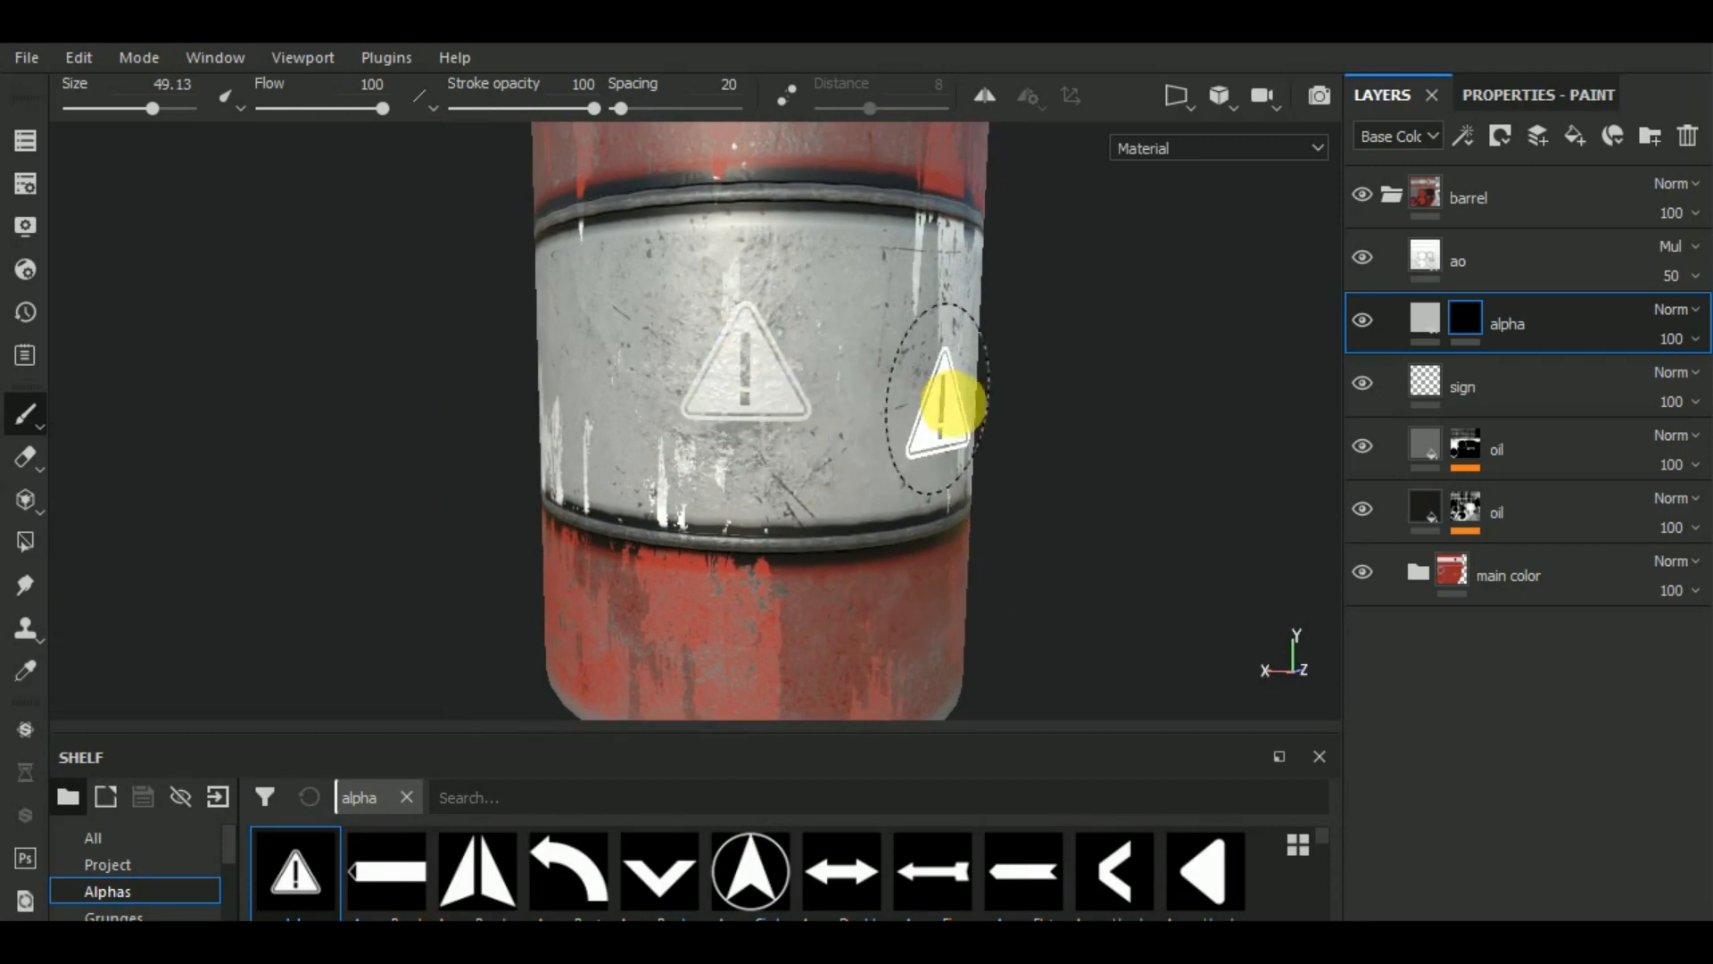
scroll(960, 405, down, 2)
scroll(918, 428, up, 3)
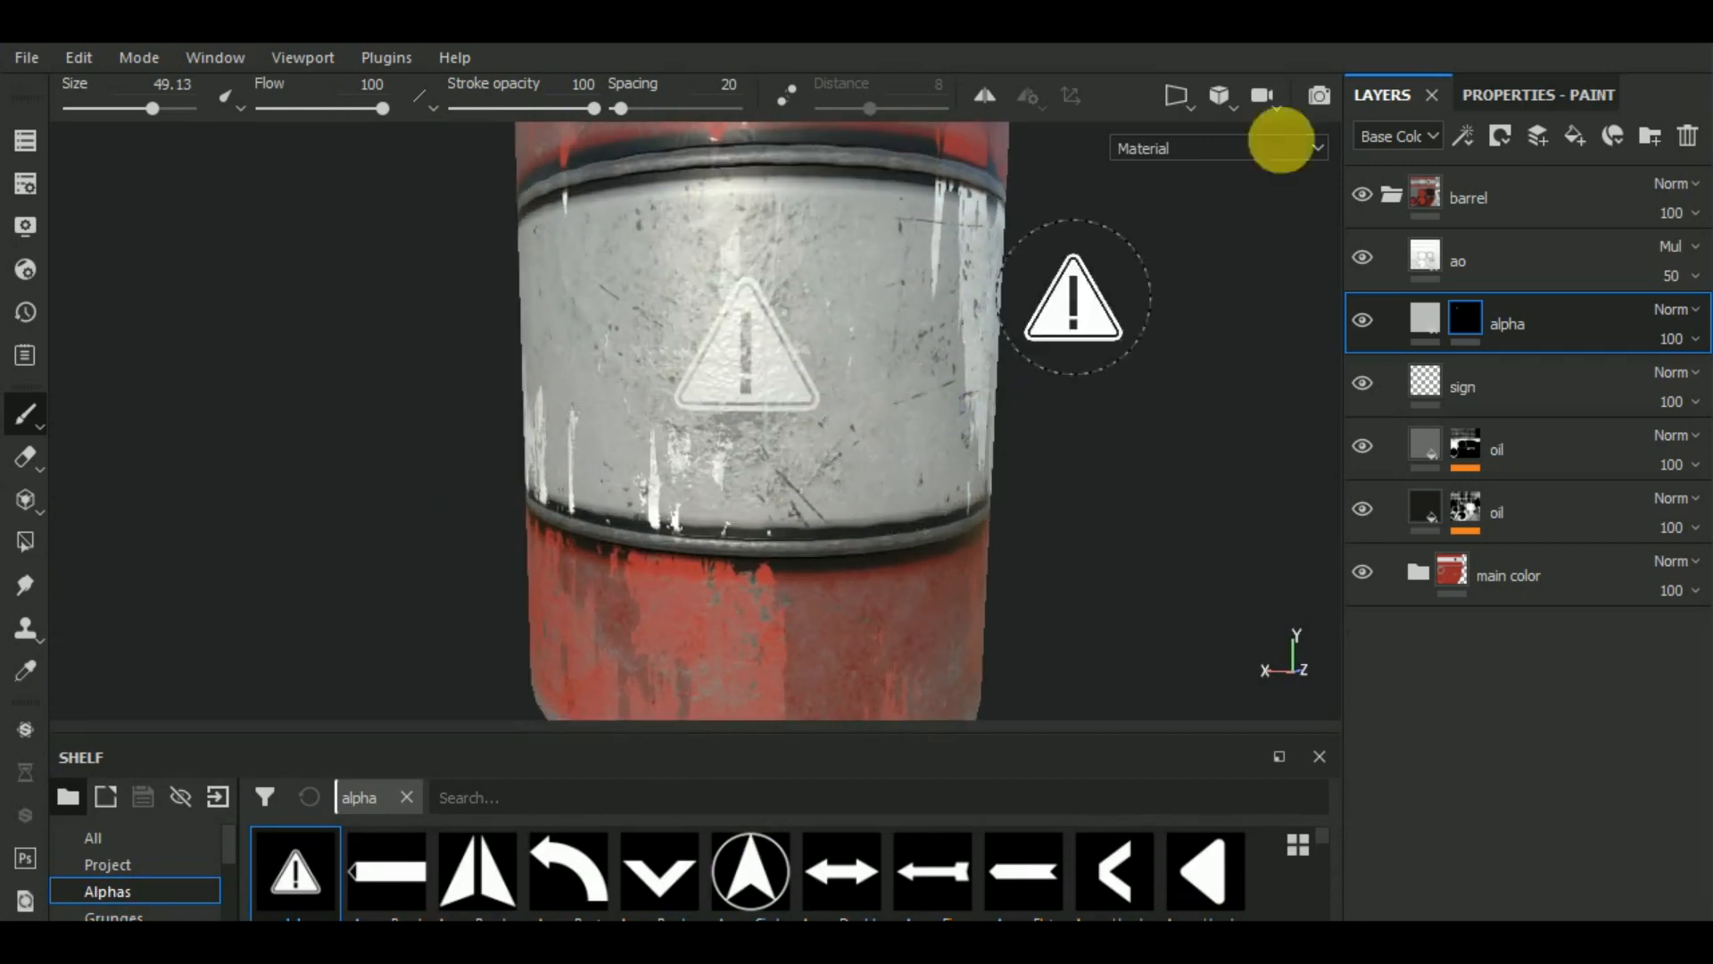
Set the base color of the alpha layer's fill to black.
click(1421, 315)
click(1501, 94)
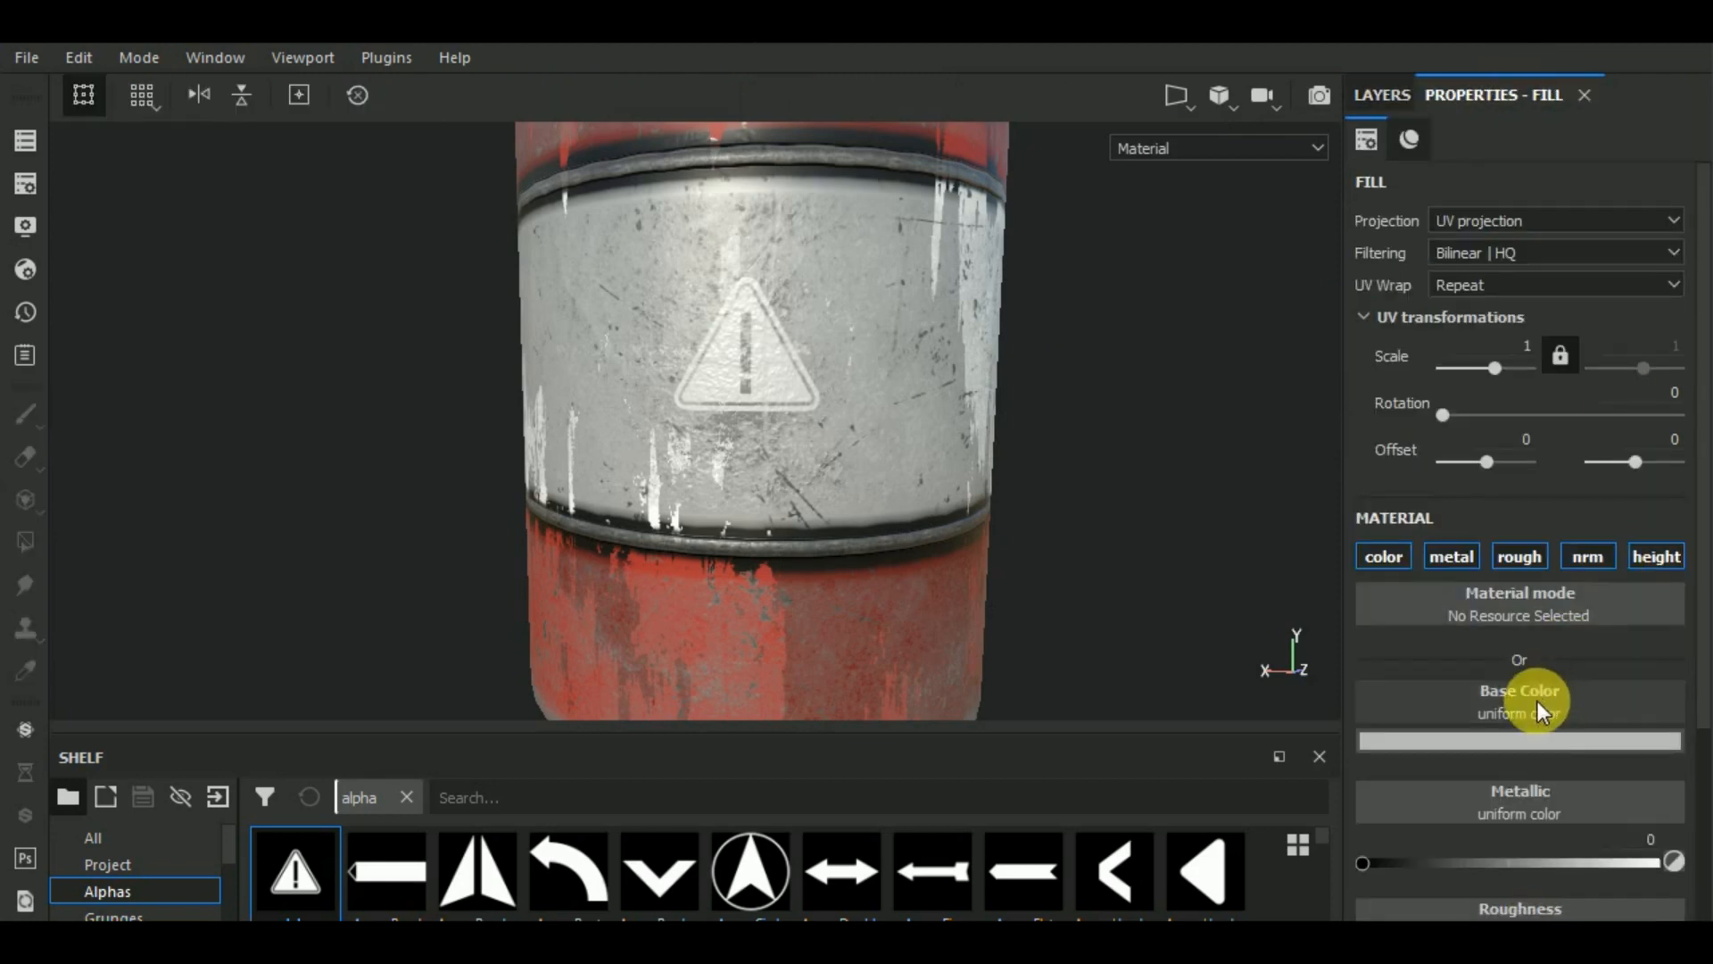
click(1363, 317)
click(1508, 594)
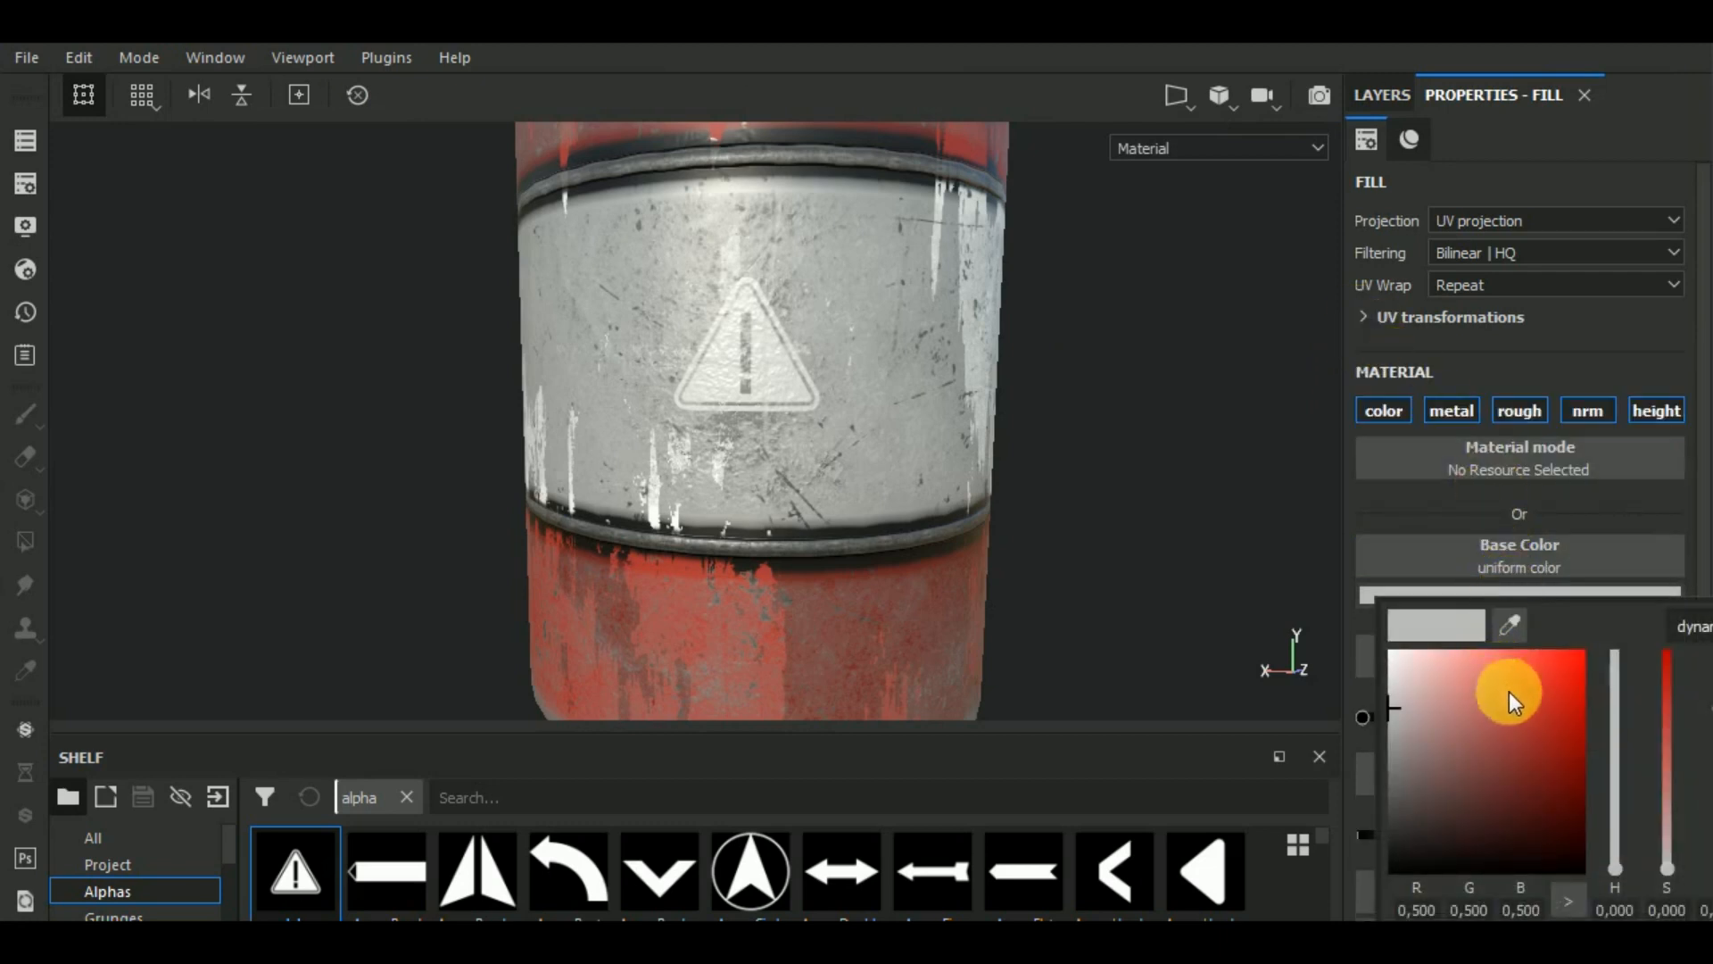
drag(1508, 693, 1573, 756)
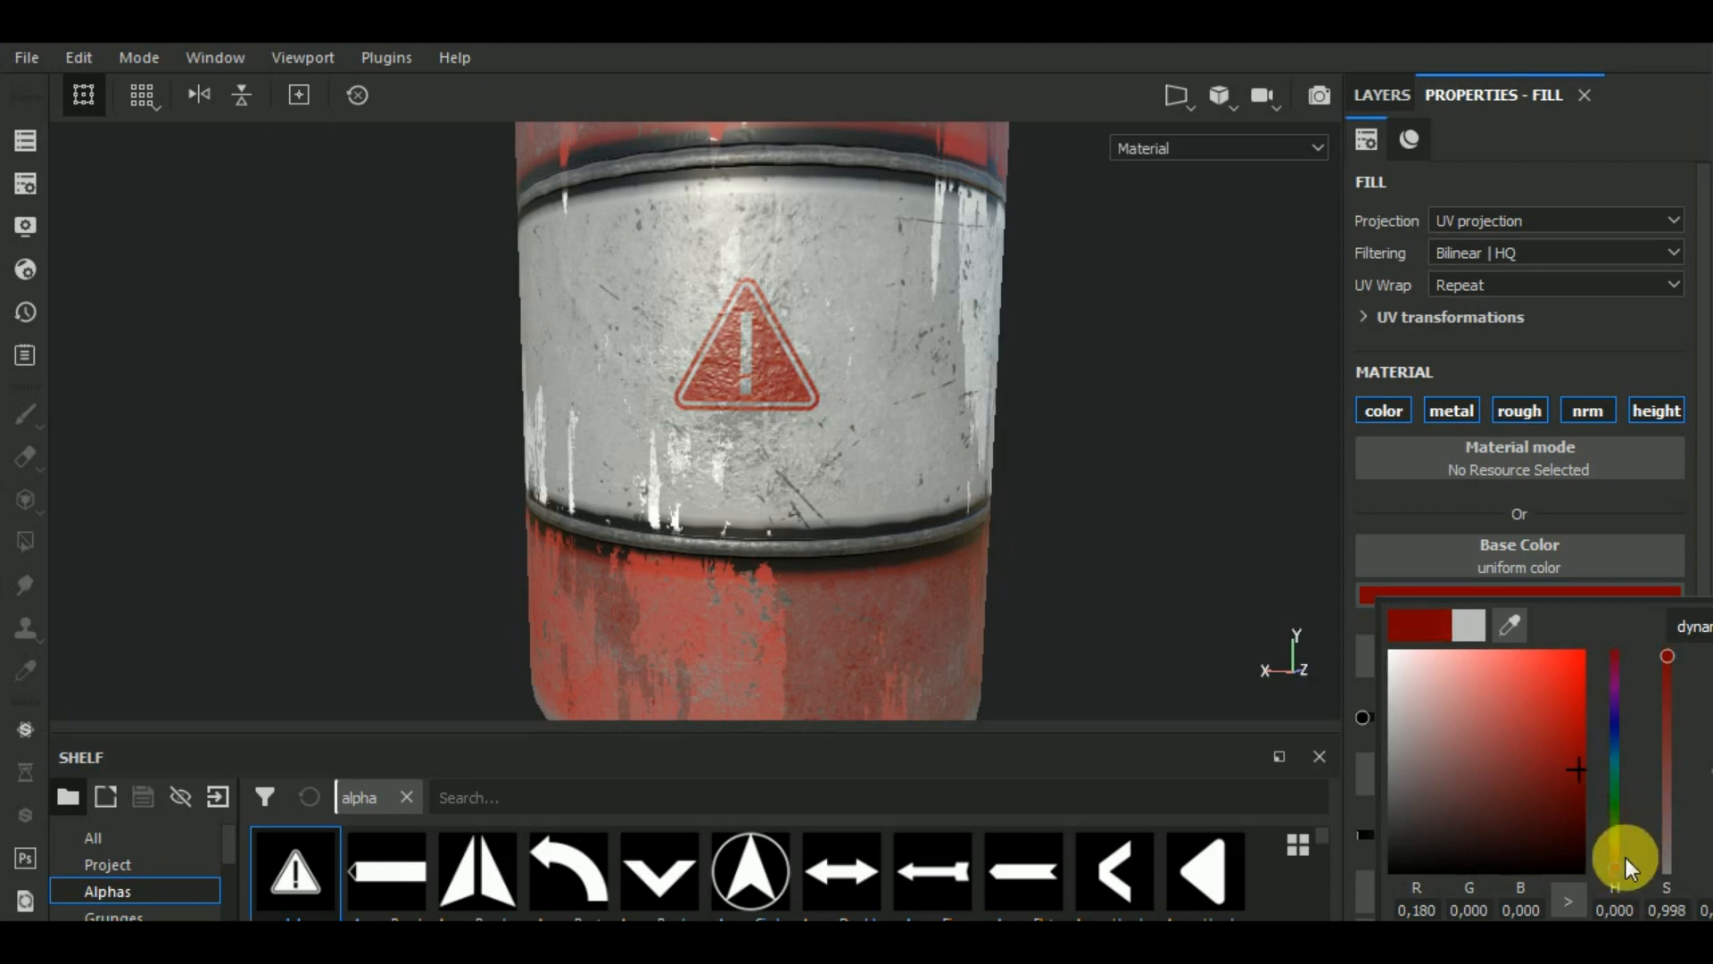
mouse_move(1626, 859)
mouse_down()
mouse_move(1619, 829)
mouse_move(1615, 864)
mouse_move(1615, 850)
mouse_up()
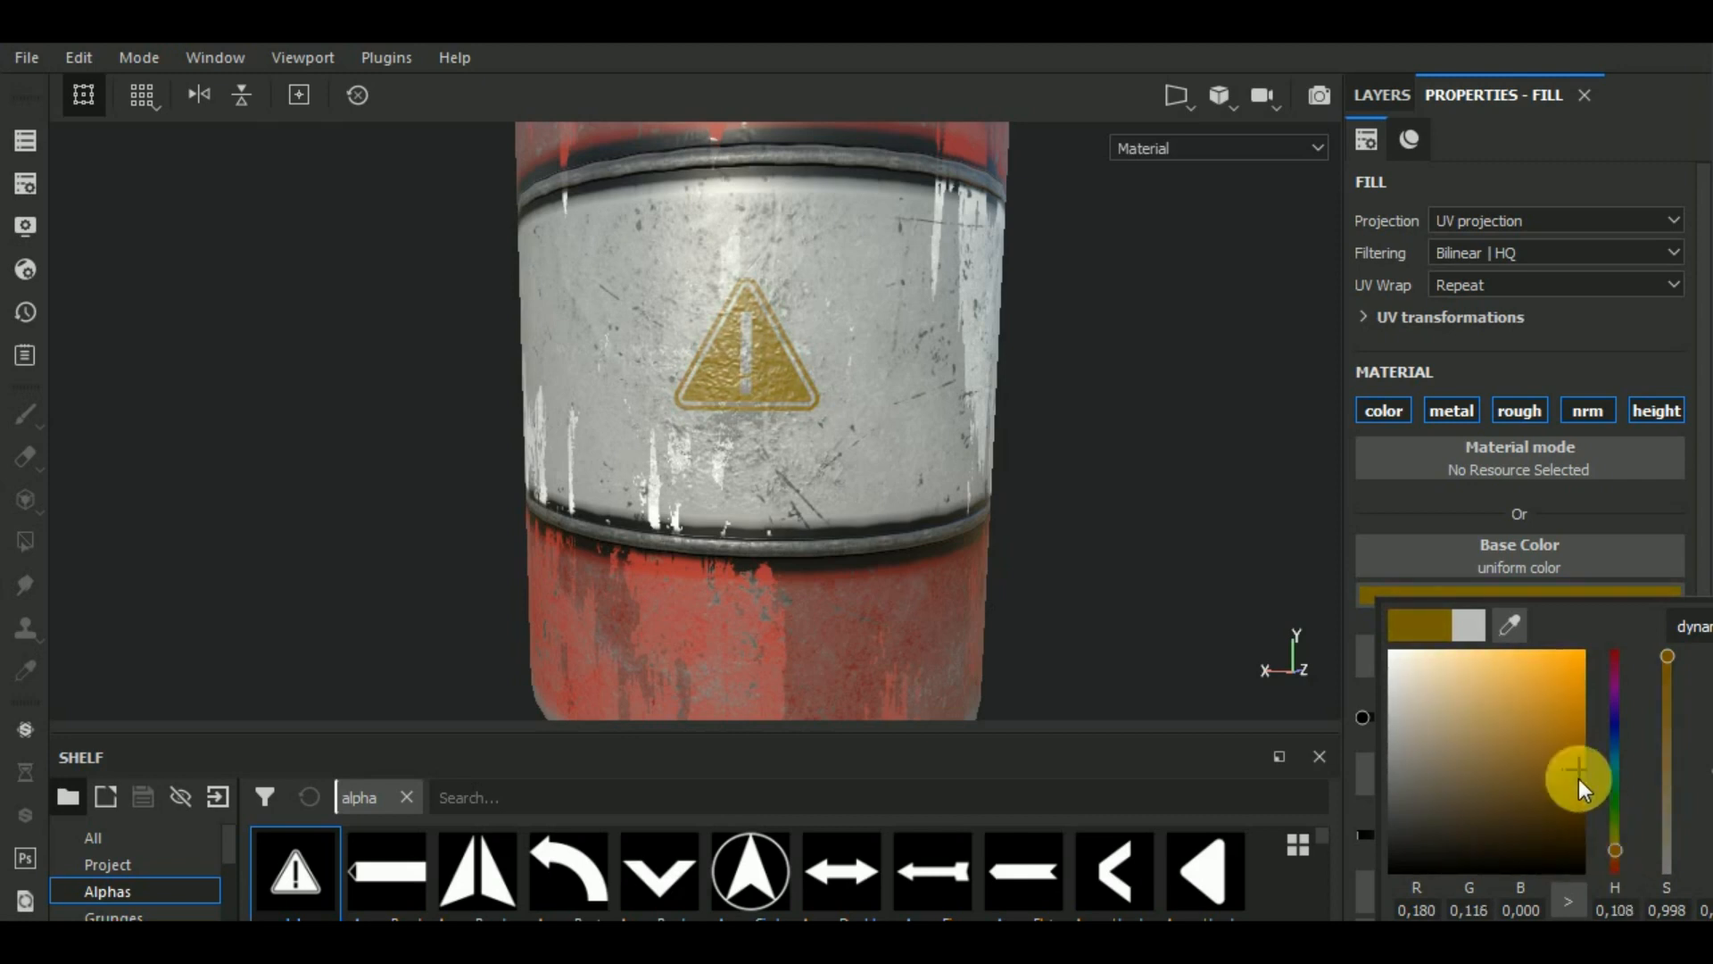
drag(1577, 778, 1383, 870)
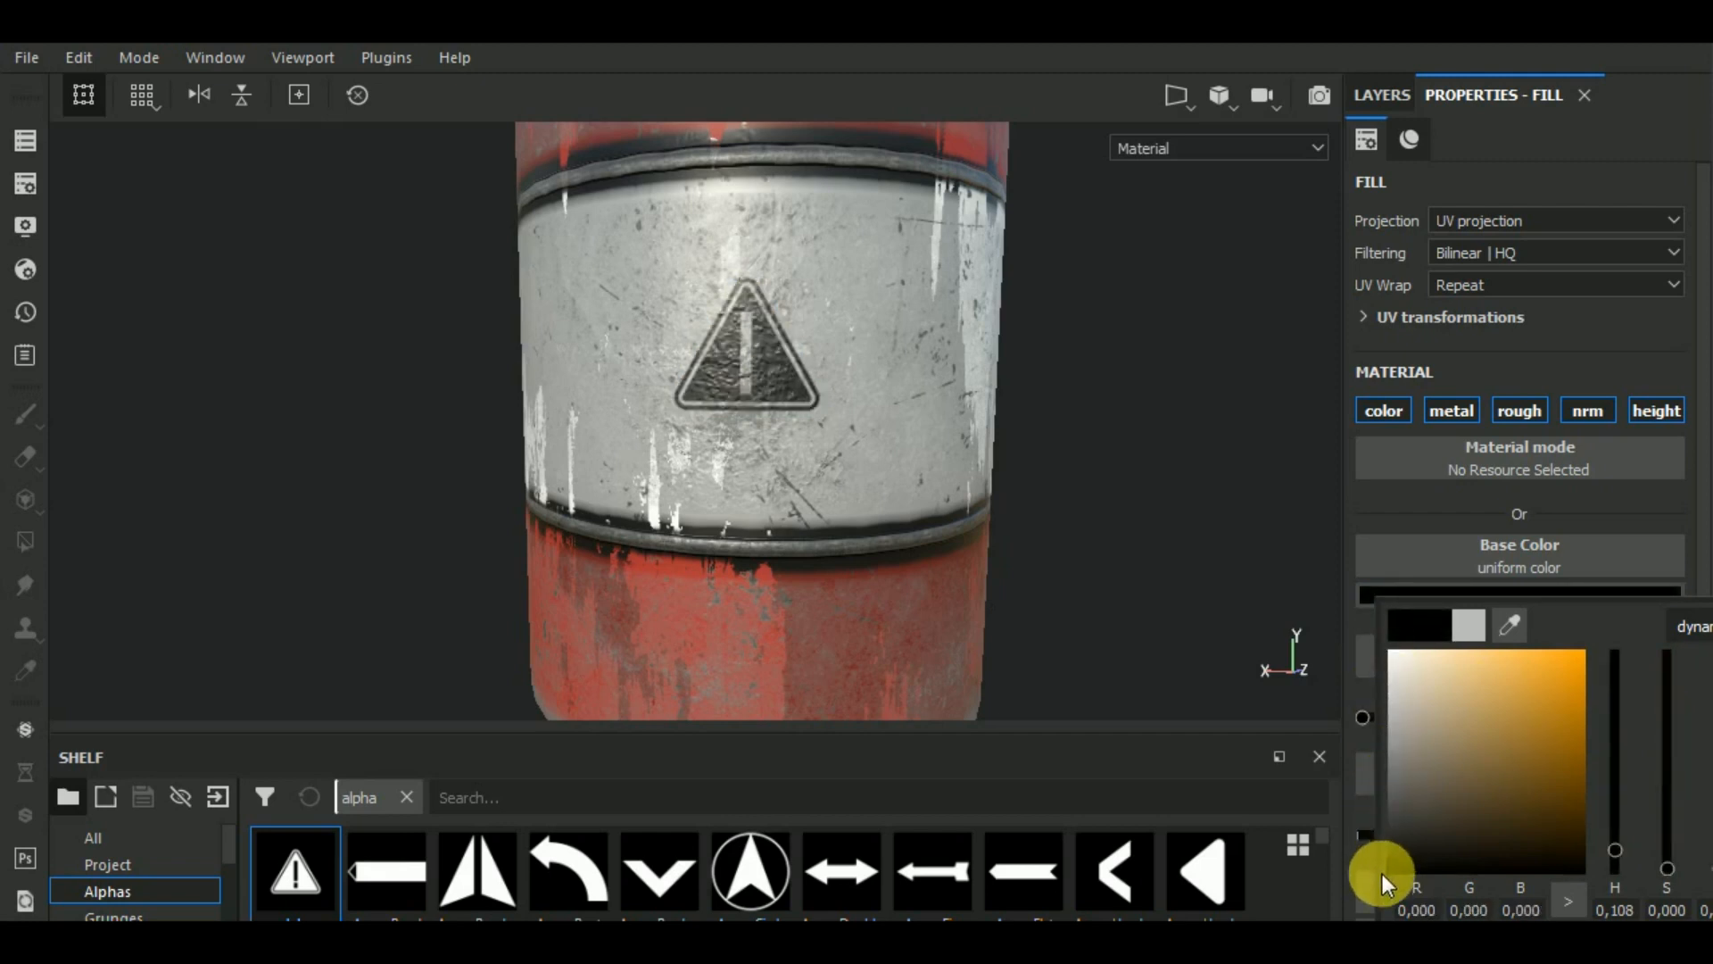
click(1445, 505)
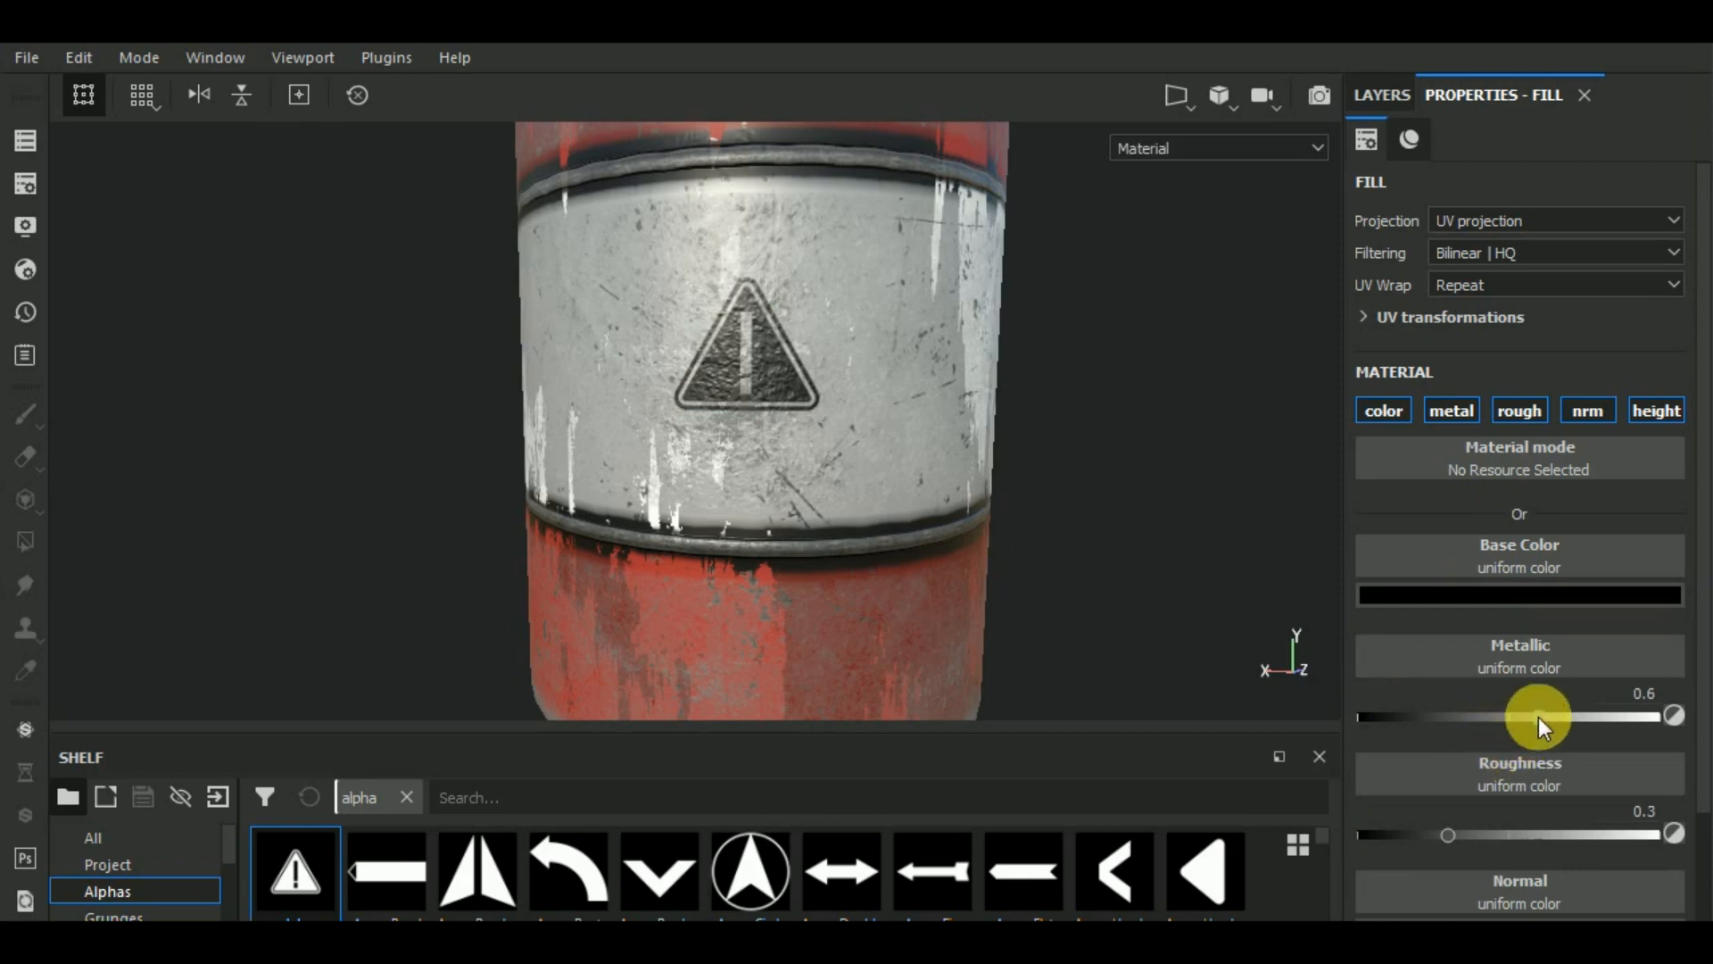
Set the alpha fill's metallic to 0.6 and its roughness to 0.16.
click(1551, 836)
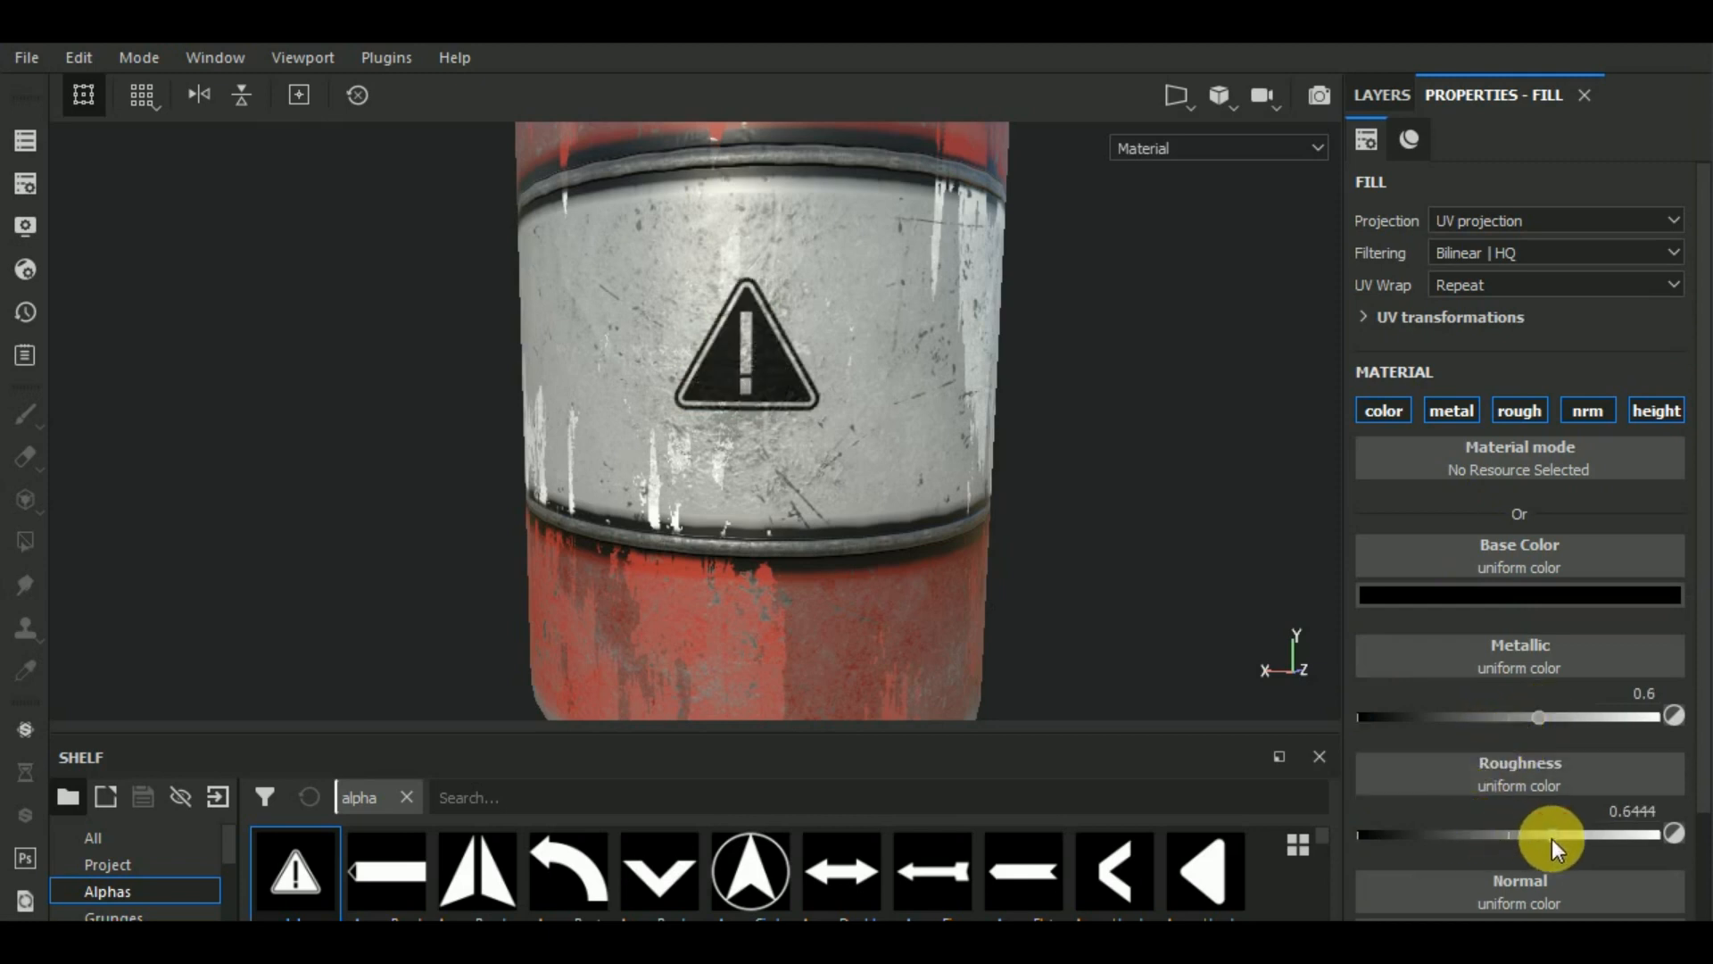
drag(1441, 833, 1412, 835)
alt+drag(1147, 363, 1196, 364)
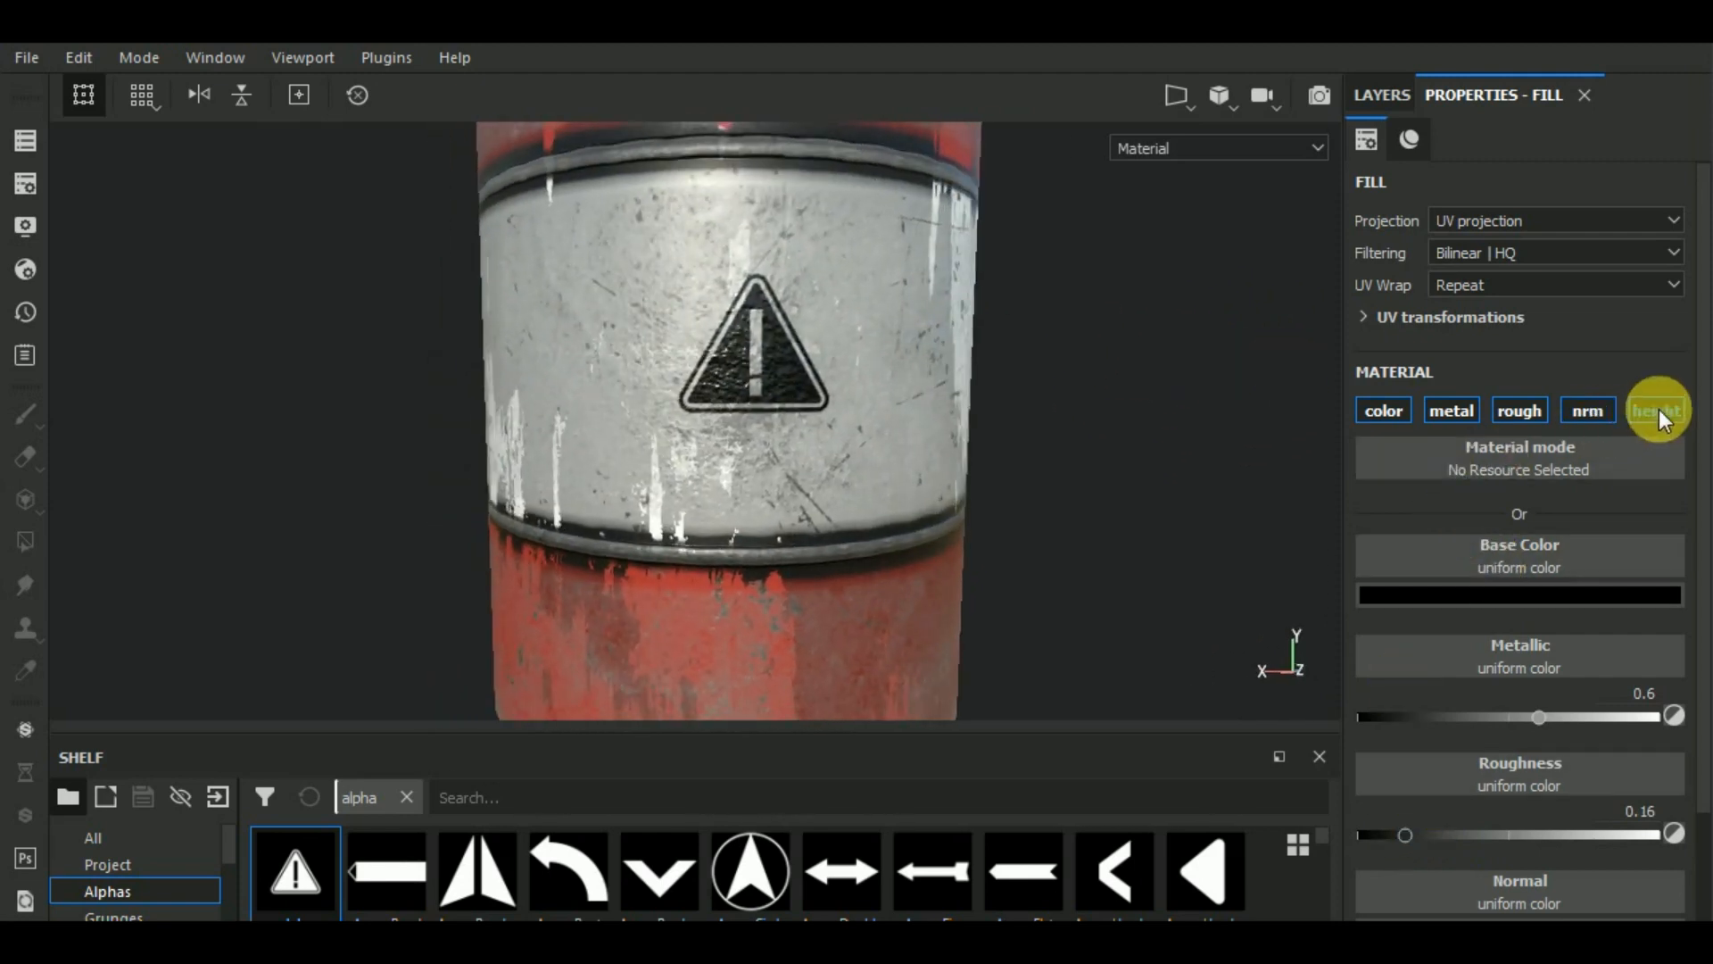
Turn off the alpha fill's color, metal, rough and nrm channels, keeping only height active.
click(1378, 412)
click(1451, 412)
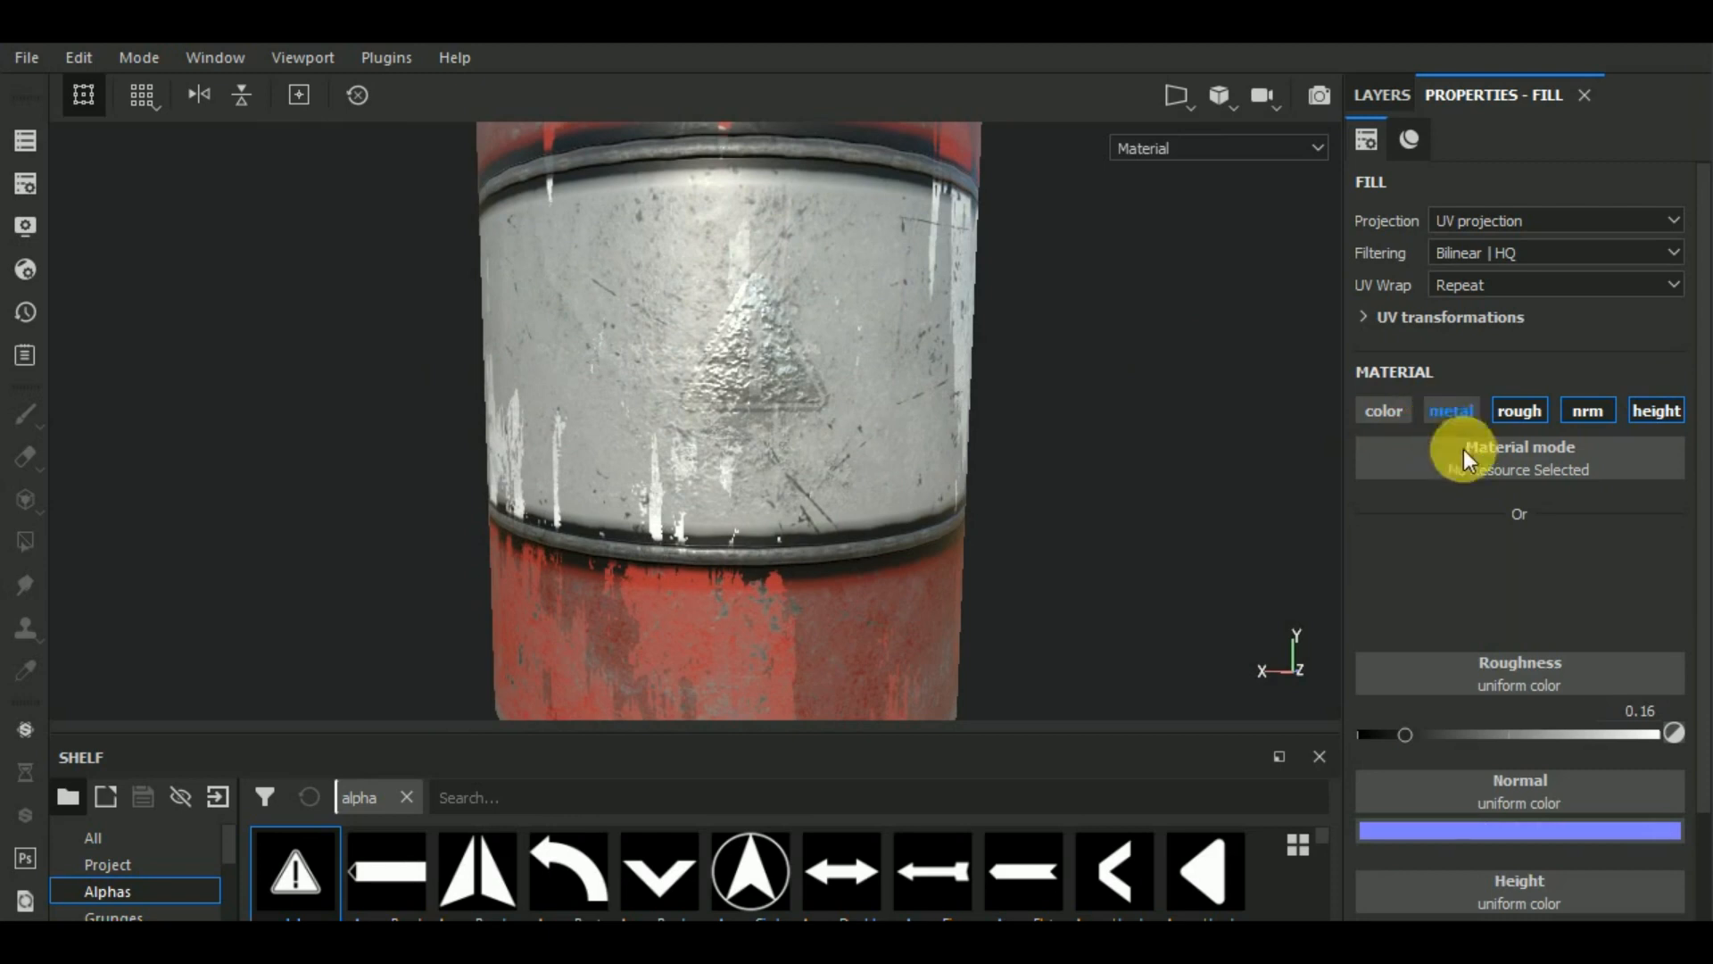
click(1526, 412)
click(1590, 412)
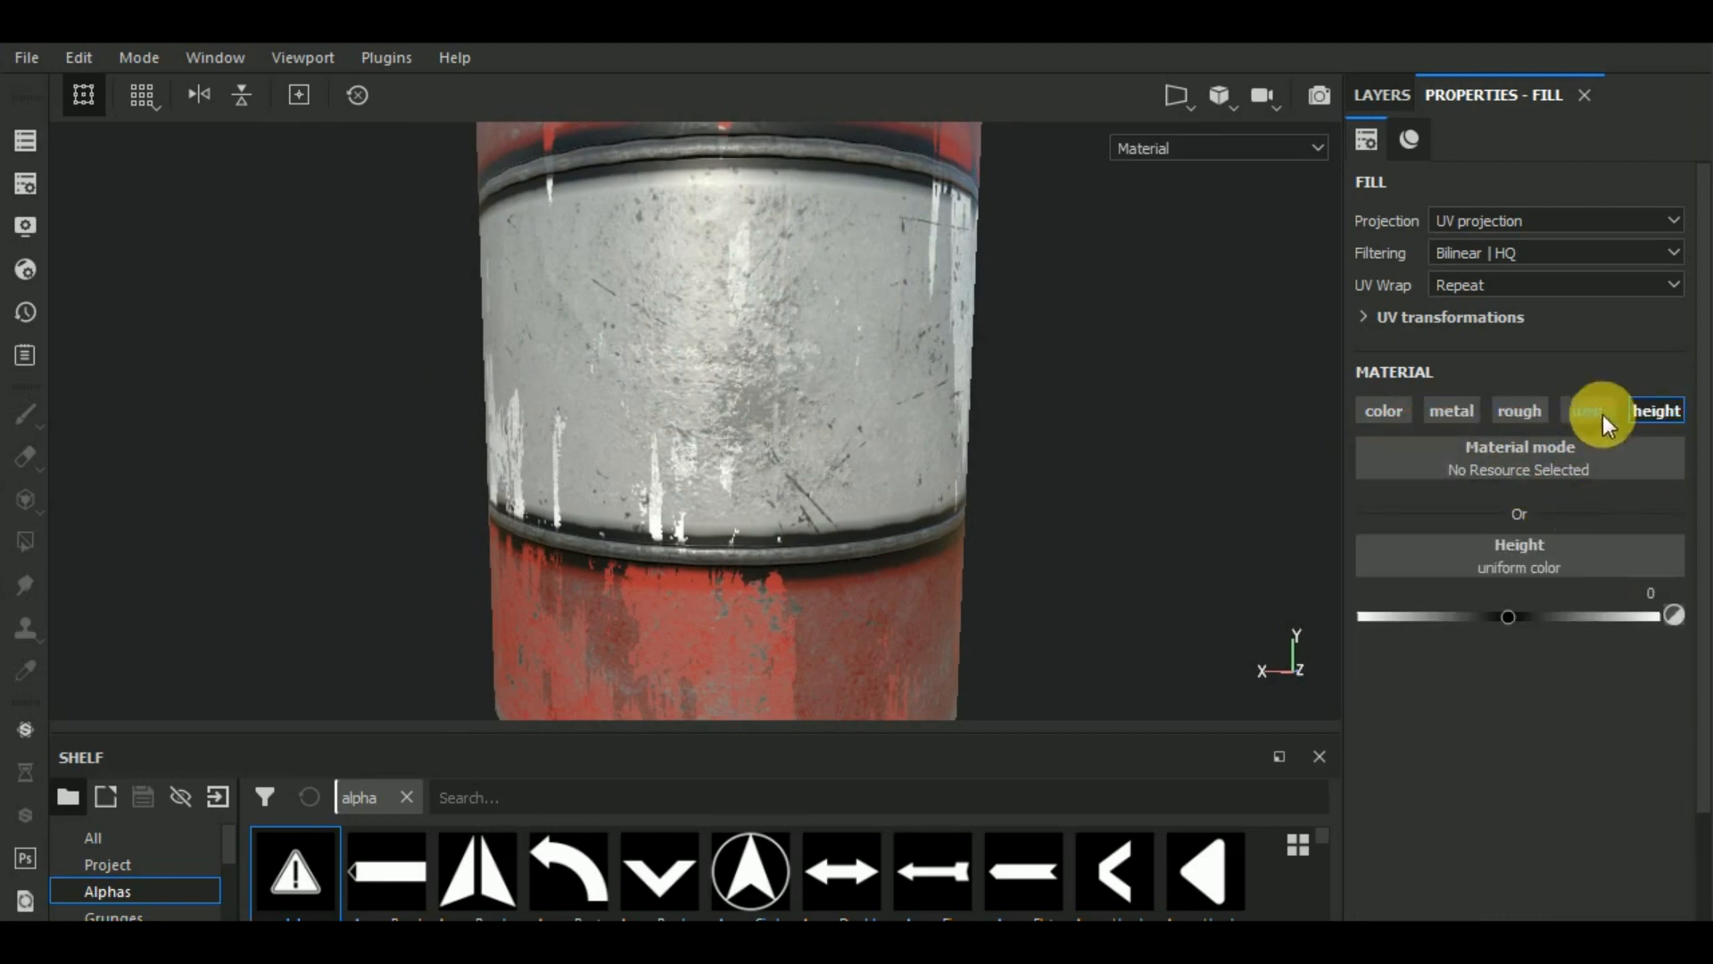
Engrave the warning sign into the barrel's surface by setting the alpha fill's height to -0.3511.
click(1491, 619)
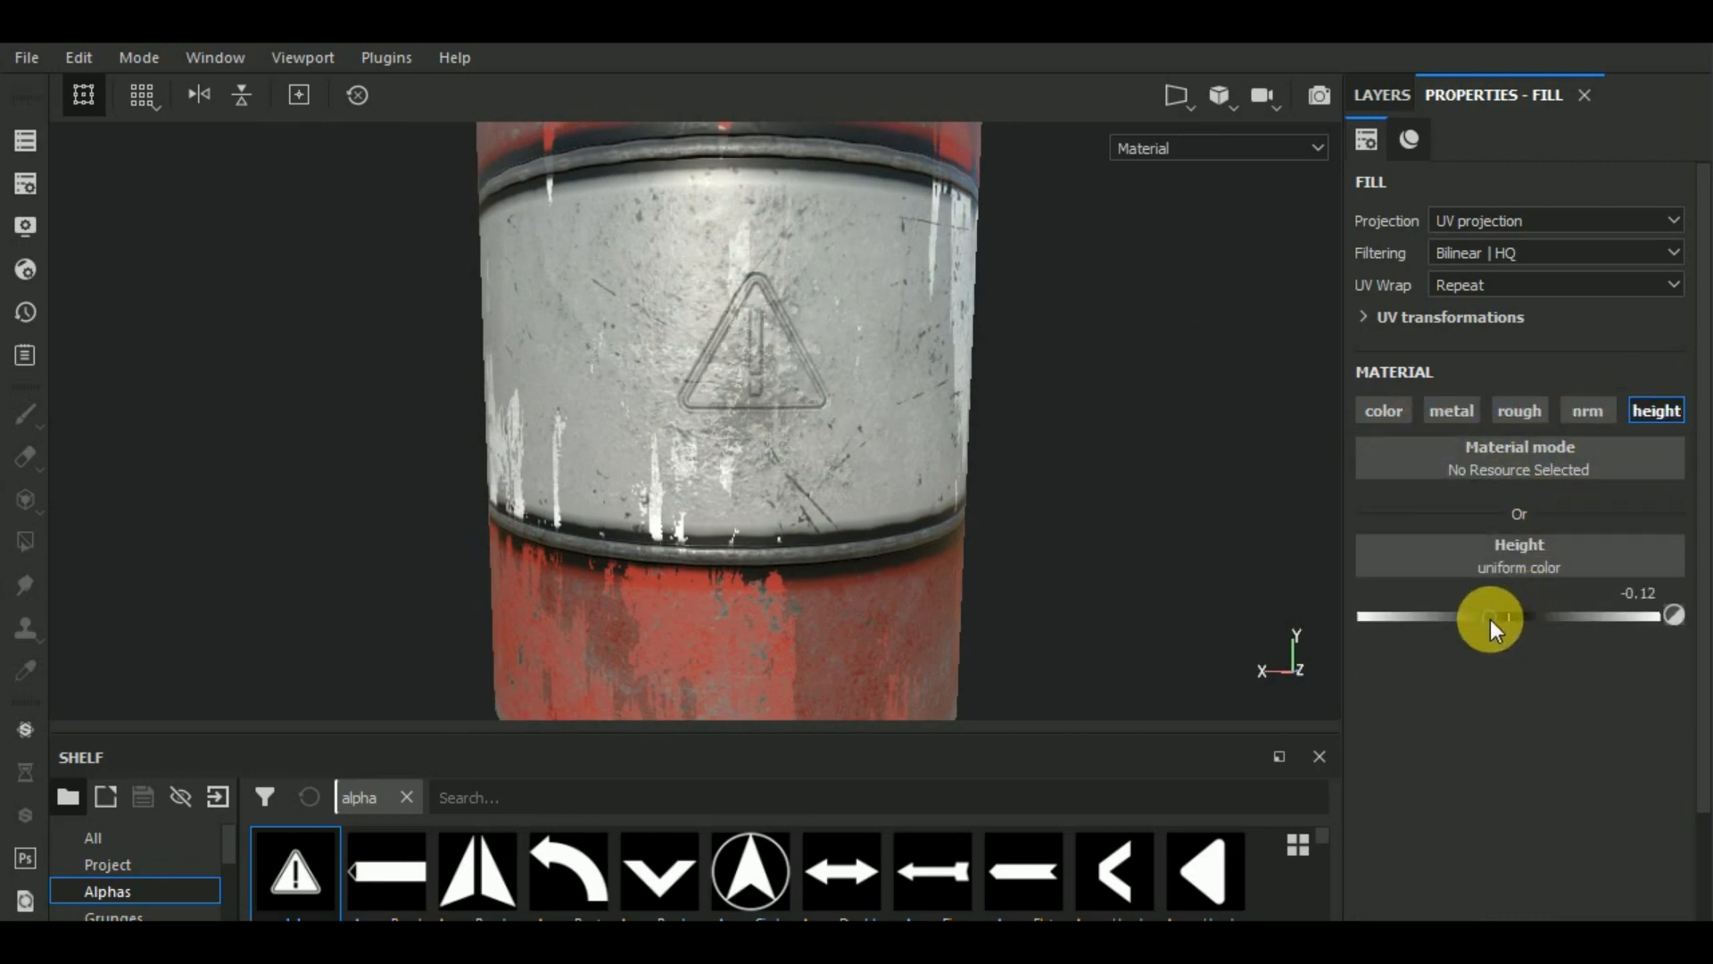
click(1474, 619)
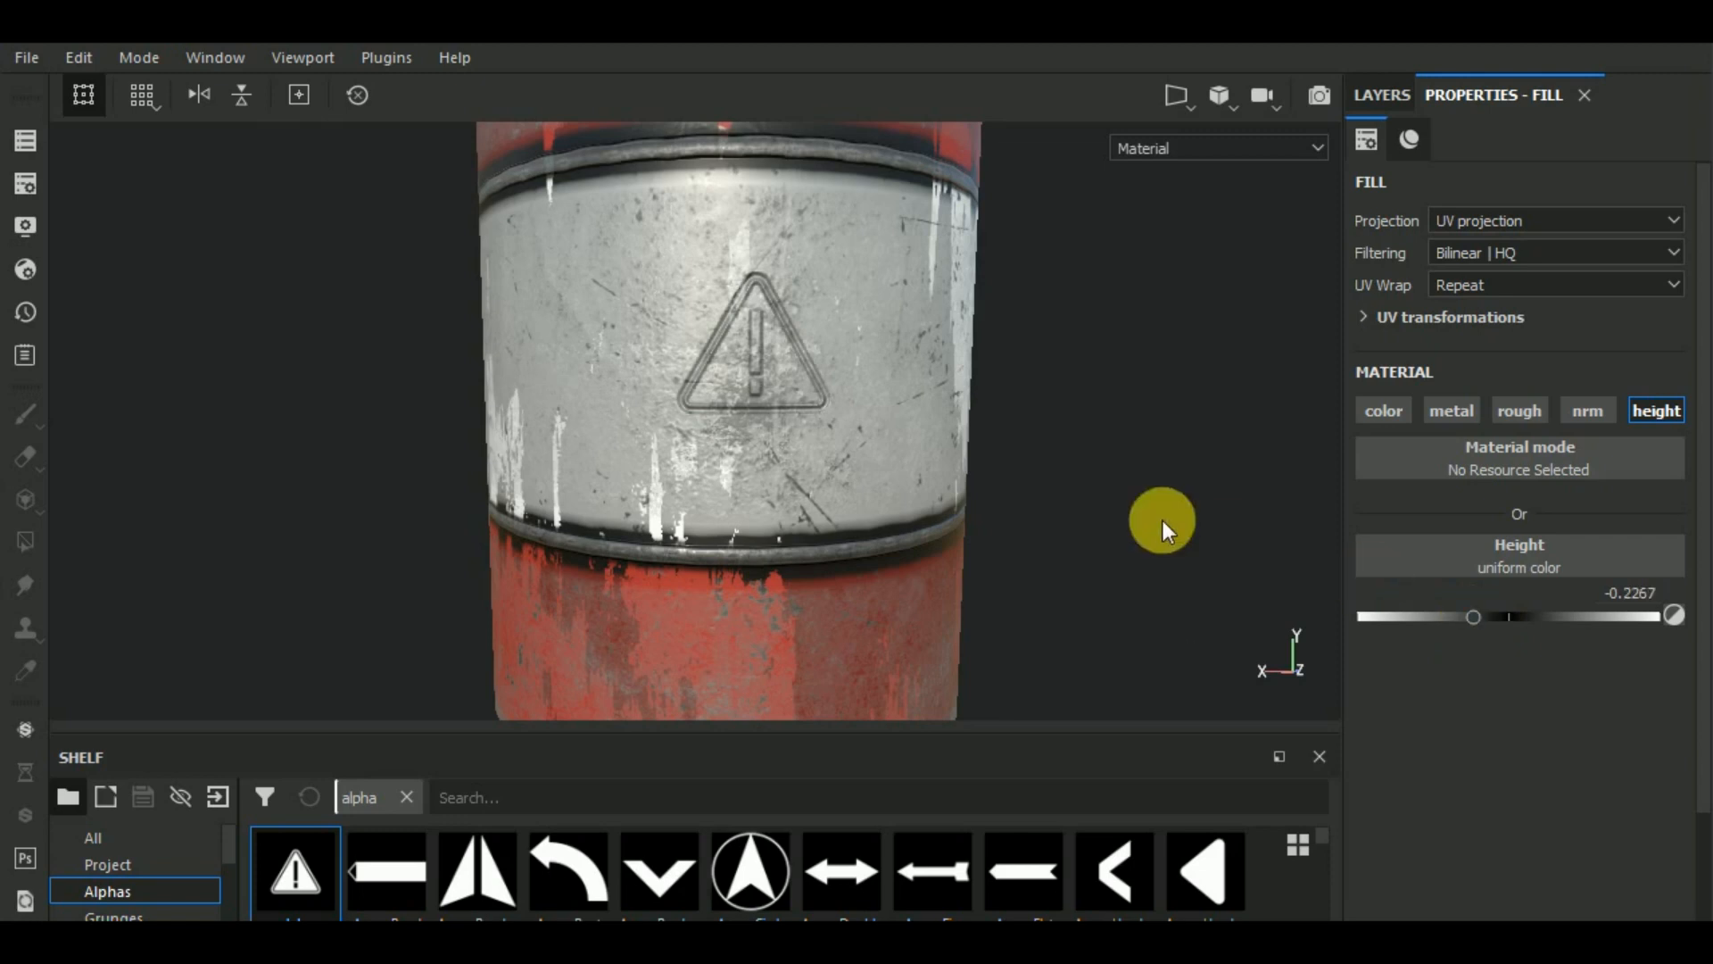
alt+drag(1128, 490, 1205, 484)
scroll(721, 339, up, 5)
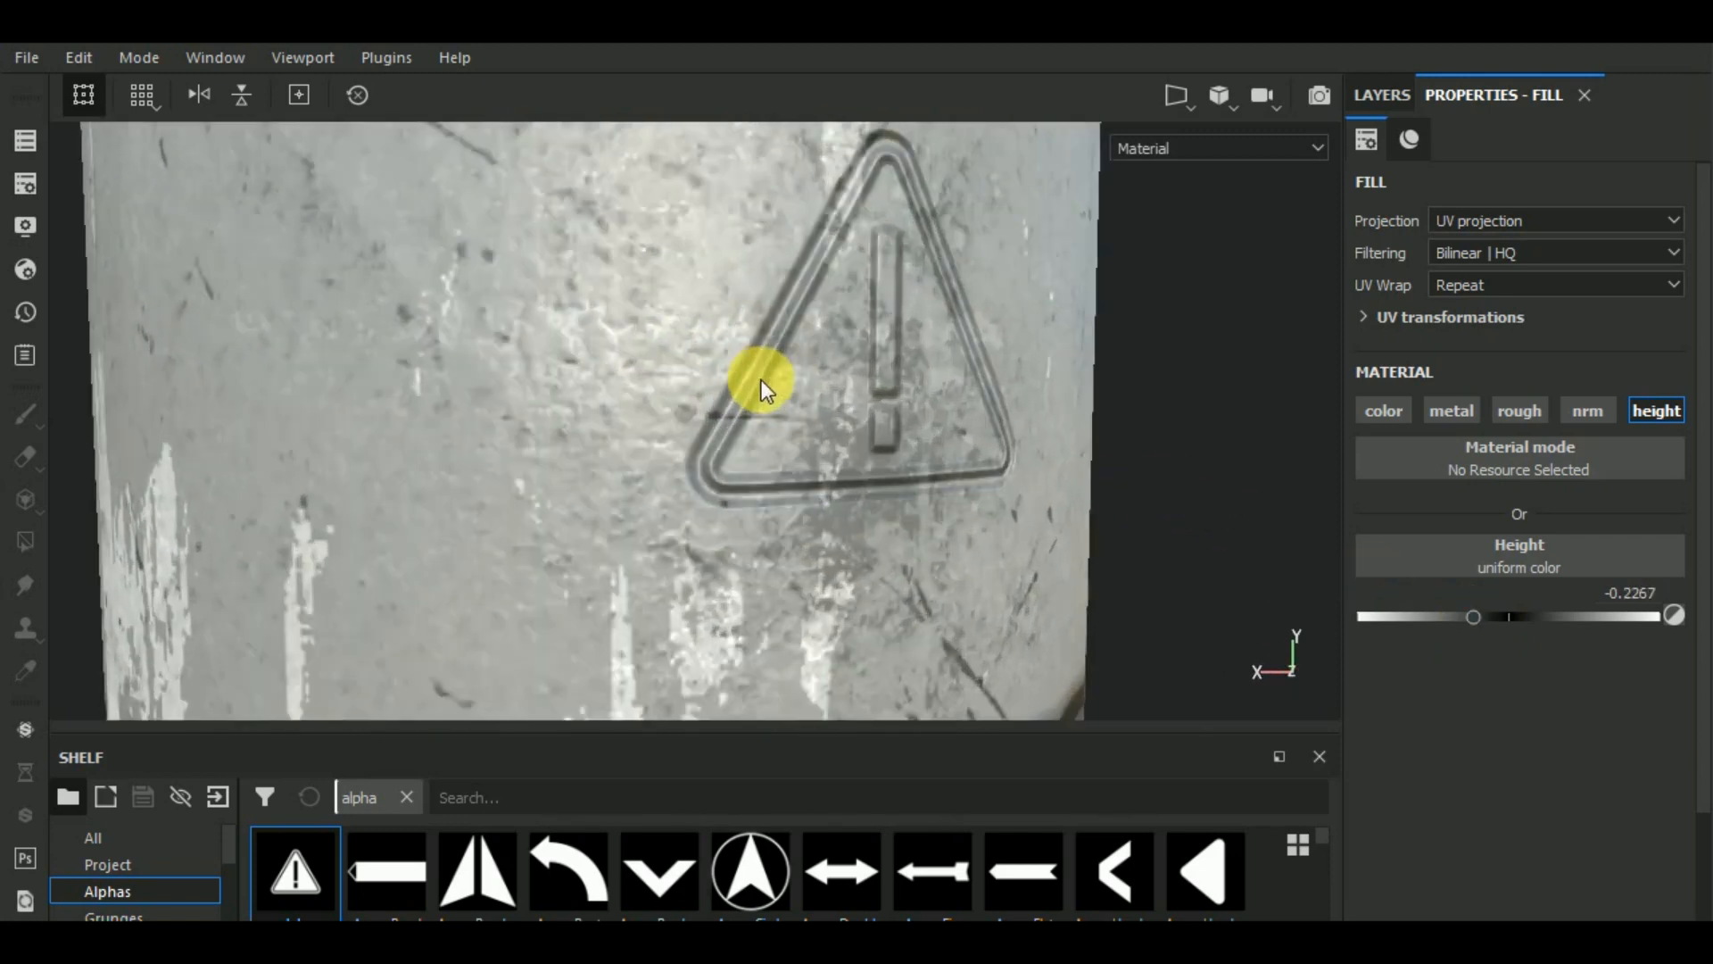
scroll(853, 436, down, 3)
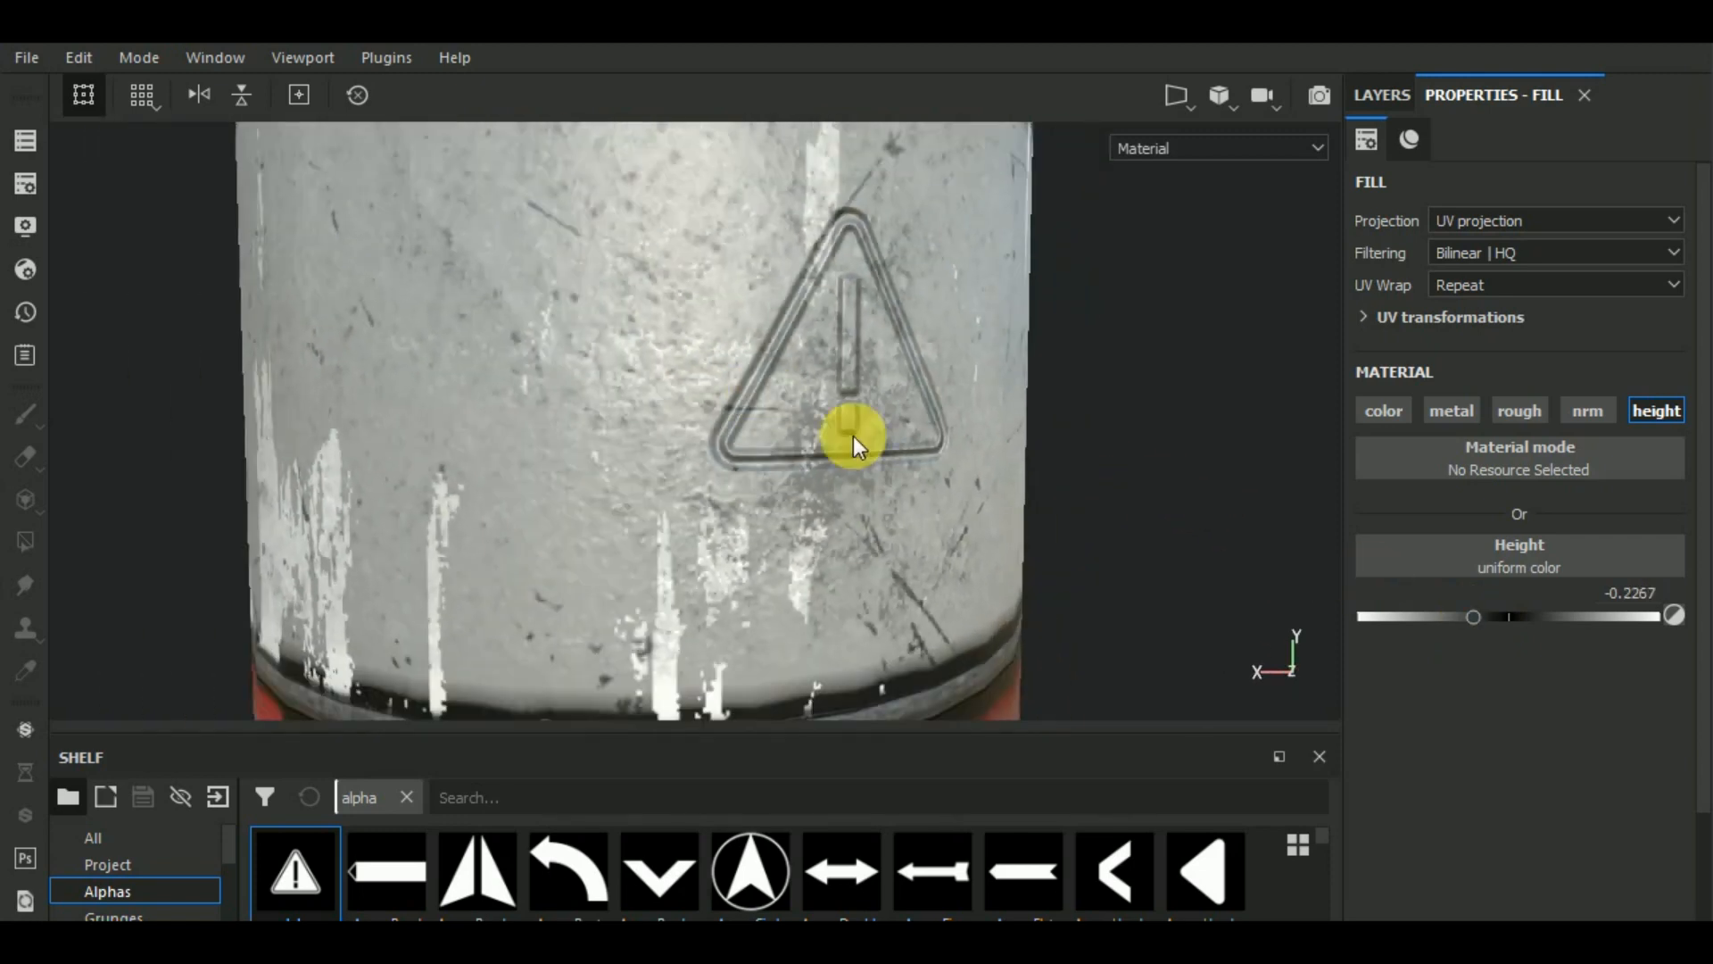
click(1546, 618)
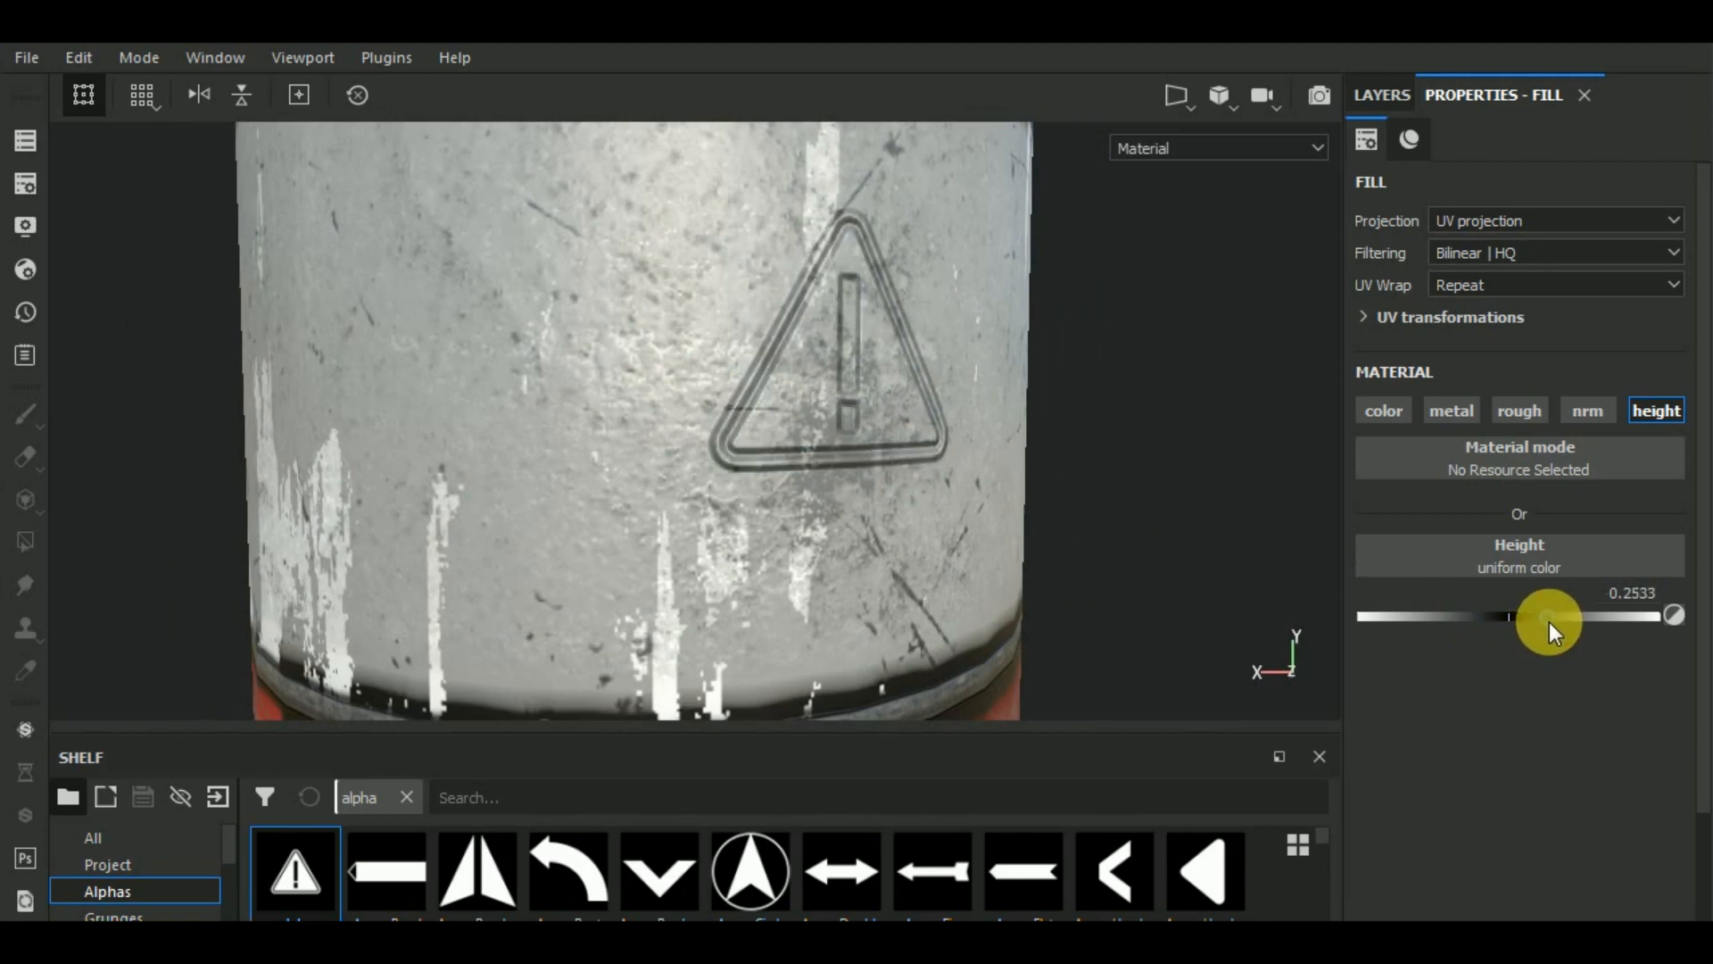
drag(1567, 623, 1455, 618)
Examine the engraved warning sign on the barrel's white band from close up, from a distance and from different angles.
alt+right_drag(1138, 646, 1235, 559)
alt+drag(1235, 559, 1096, 574)
scroll(908, 514, up, 4)
scroll(908, 516, down, 8)
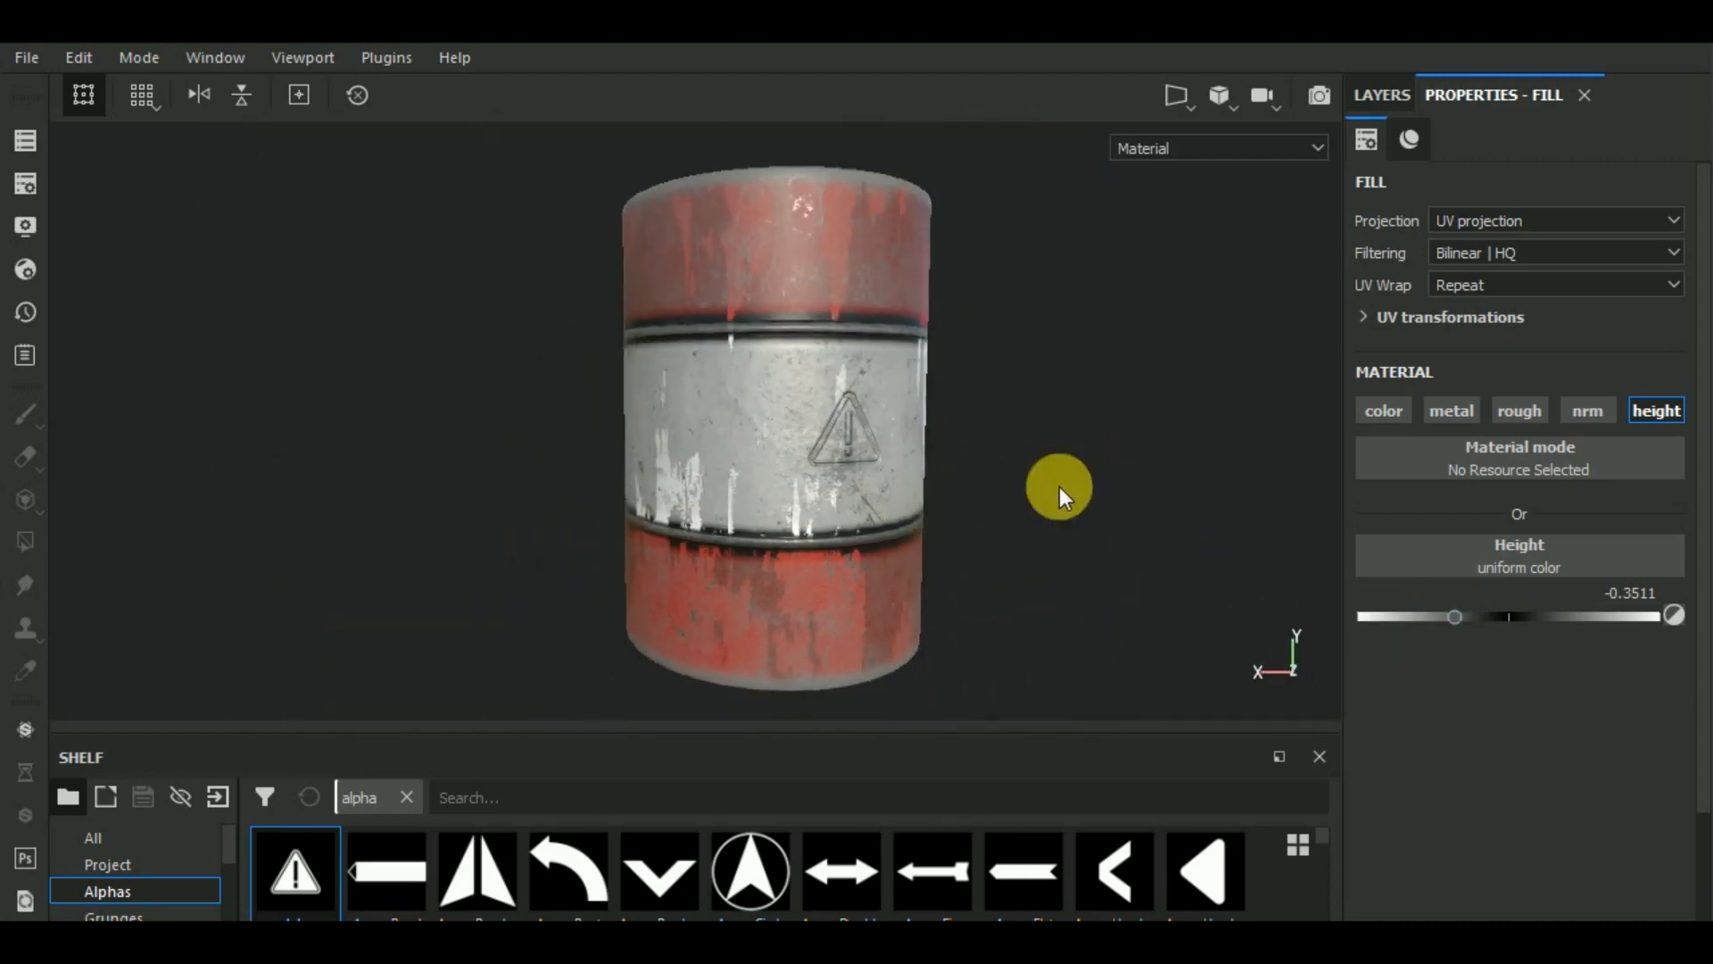
alt+middle_drag(1130, 513, 1039, 516)
mouse_move(1037, 558)
alt+mouse_down()
mouse_move(987, 581)
mouse_move(1050, 566)
alt+mouse_up()
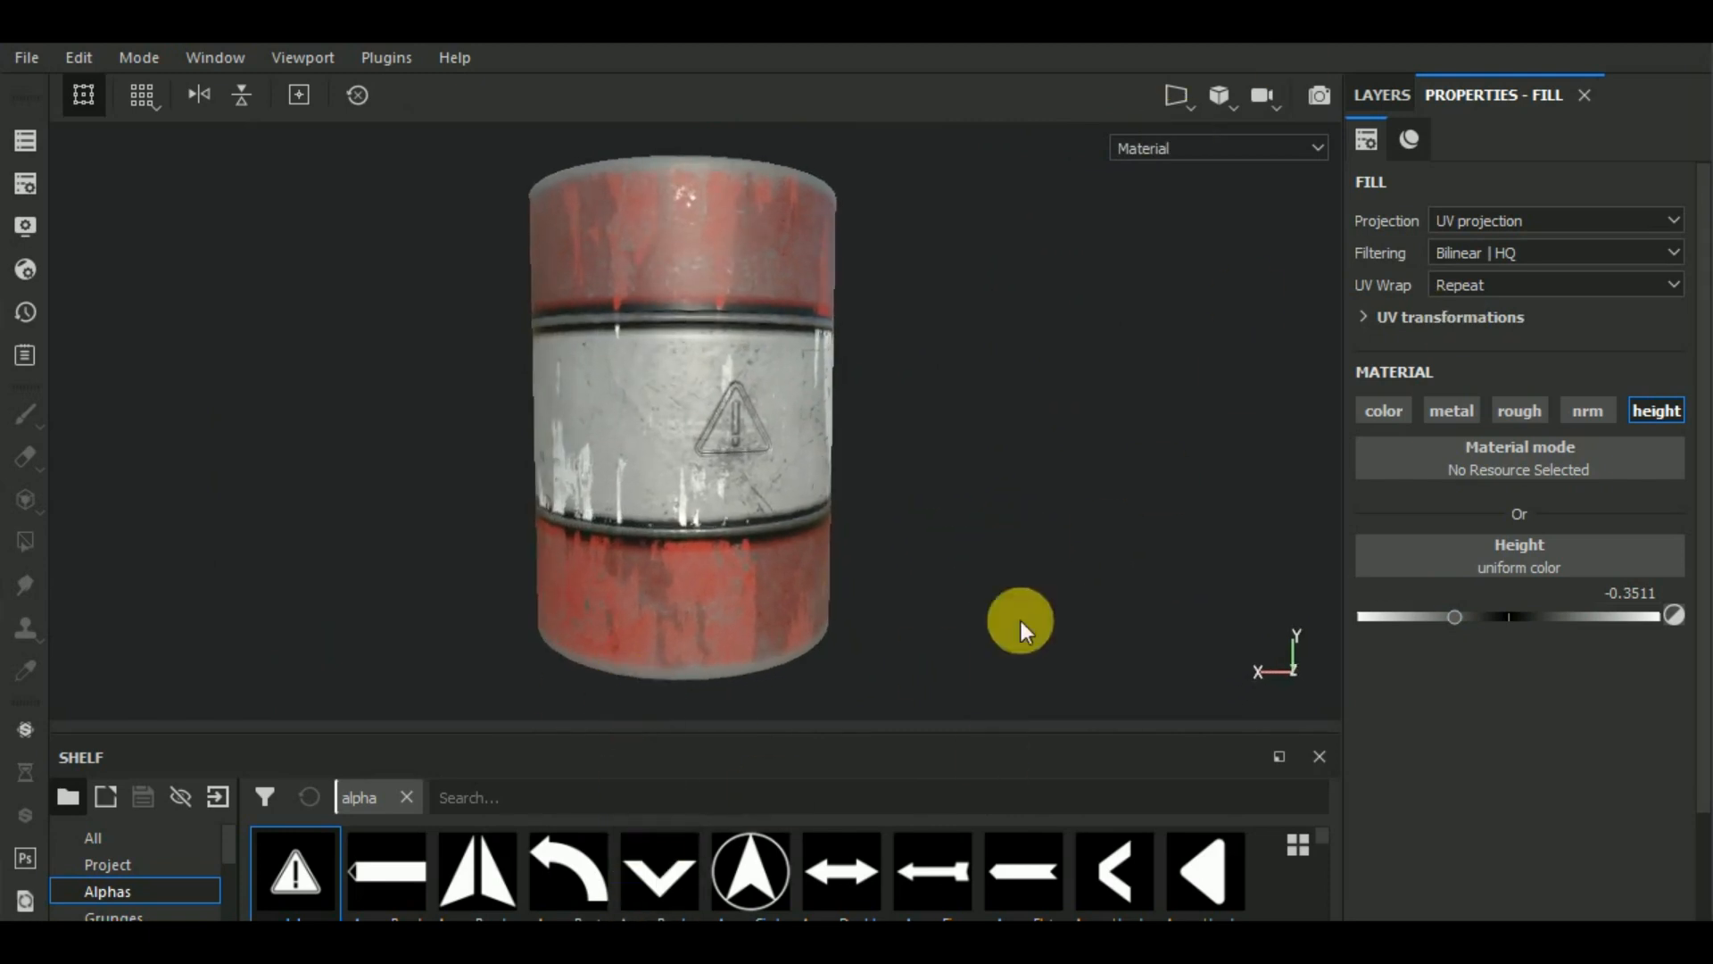
alt+drag(1090, 580, 719, 539)
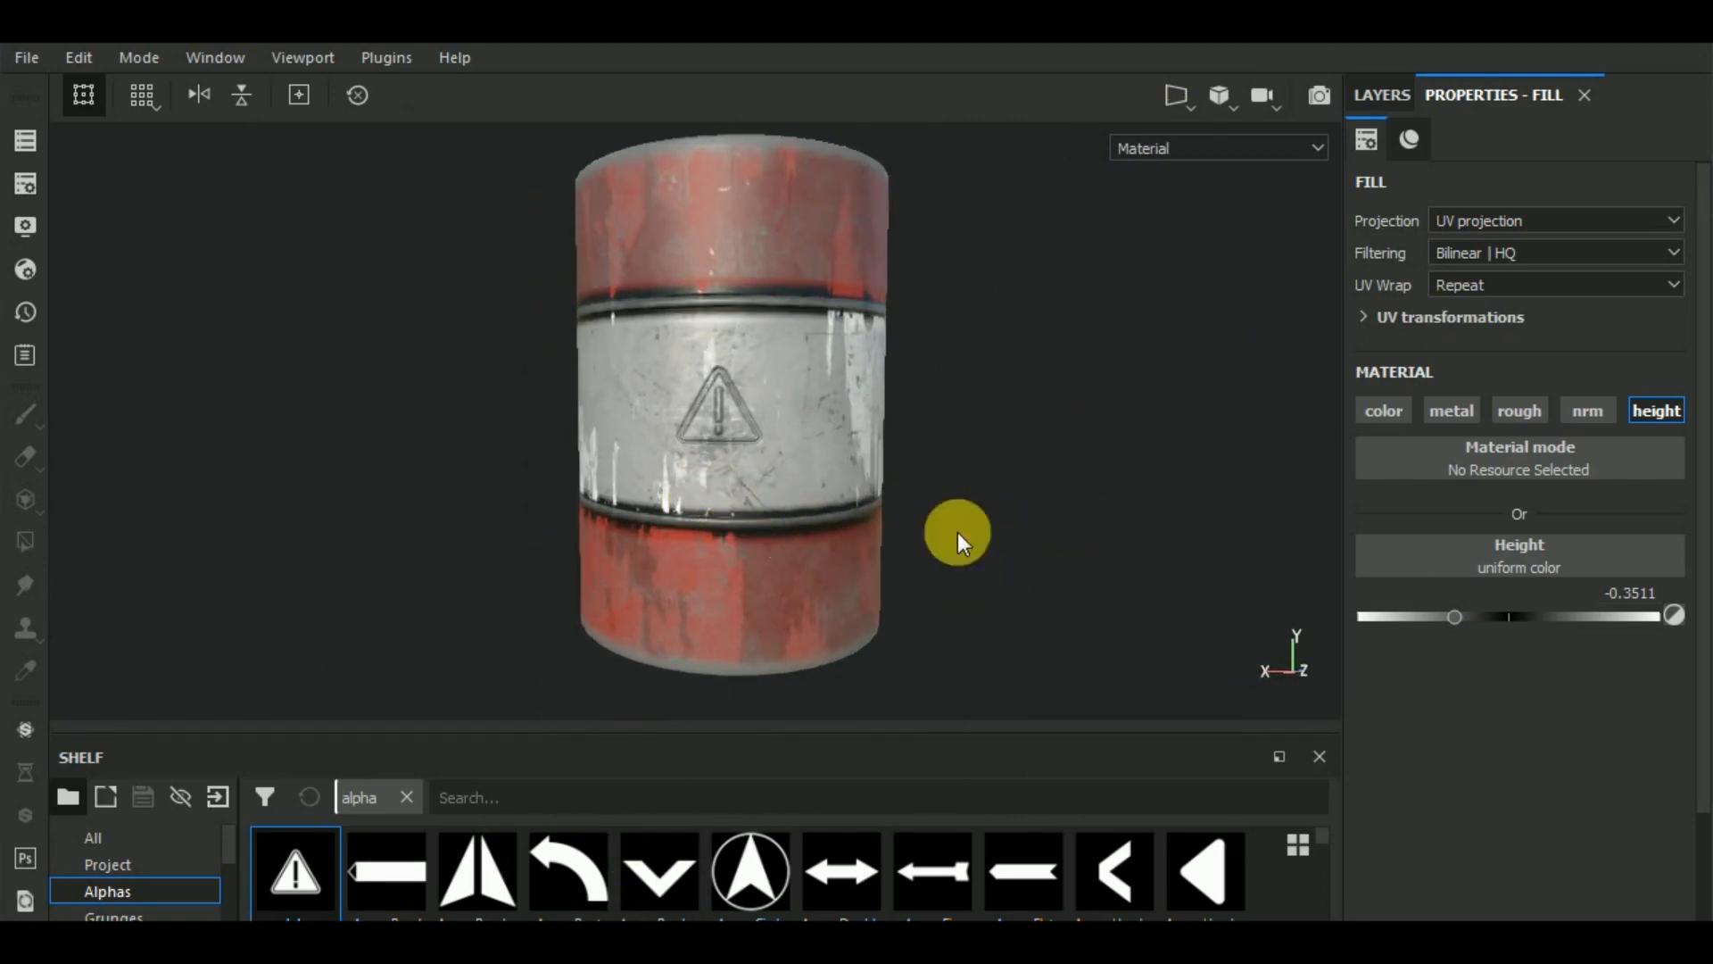
alt+middle_drag(960, 528, 1085, 524)
Stamp the warning sign on the barrel's red lid below the cap, painting on the alpha layer's mask at size 49.13.
click(1385, 97)
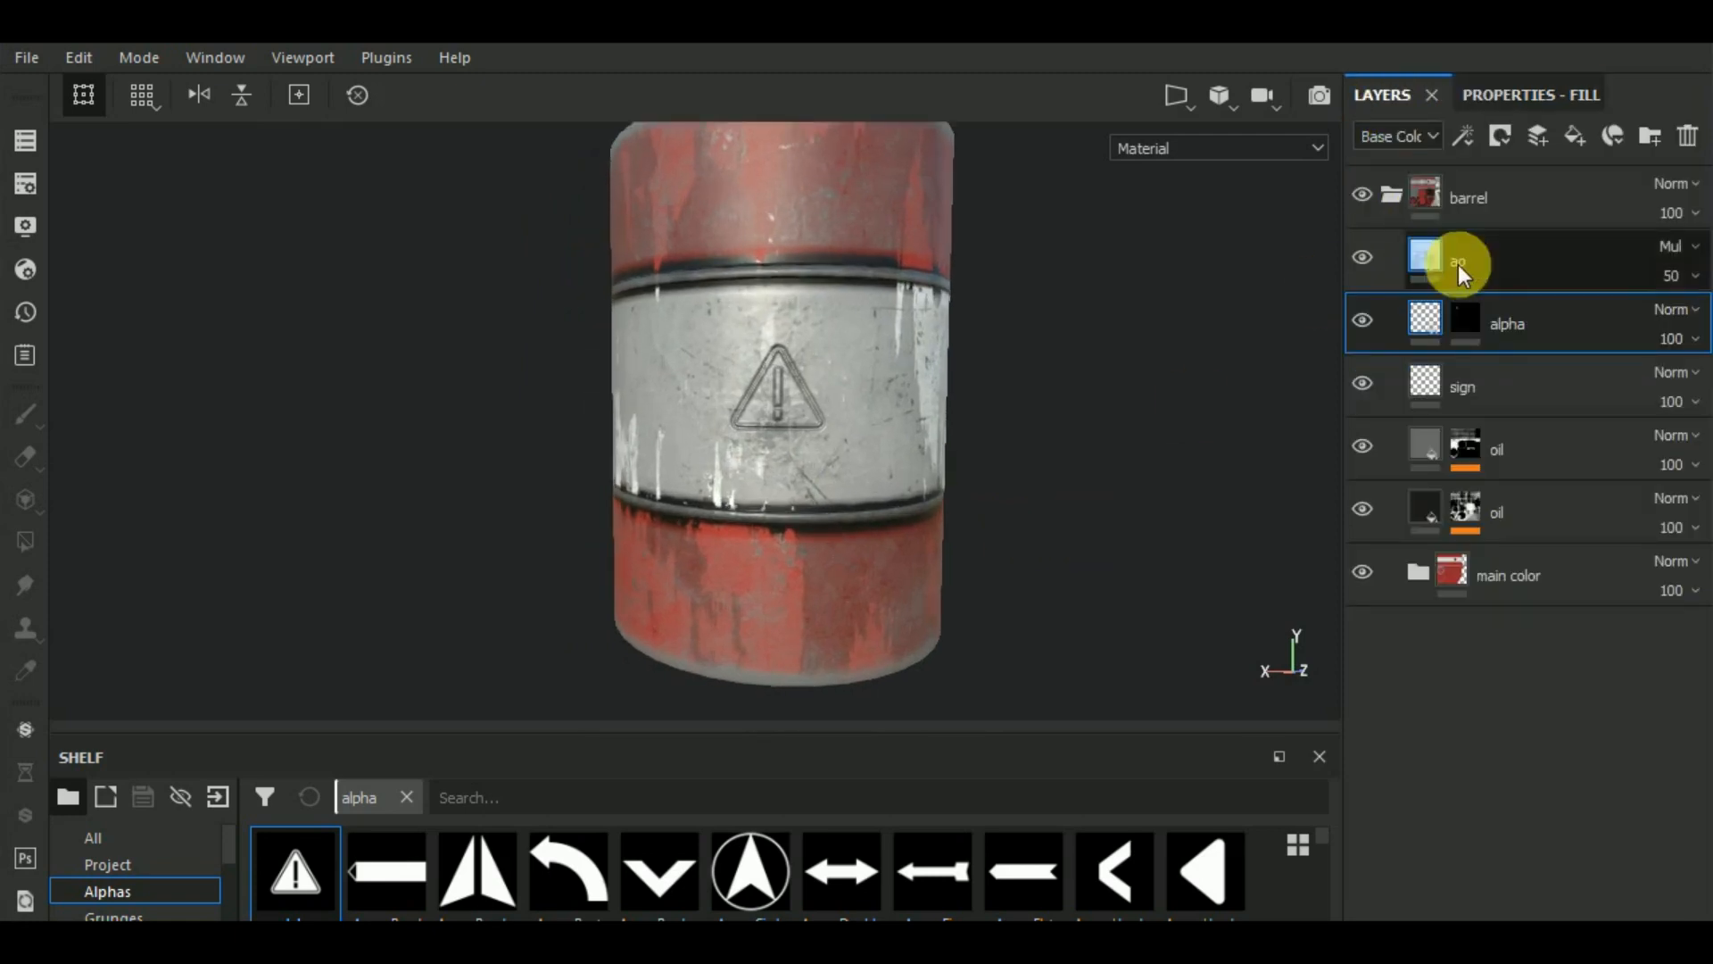
click(1474, 323)
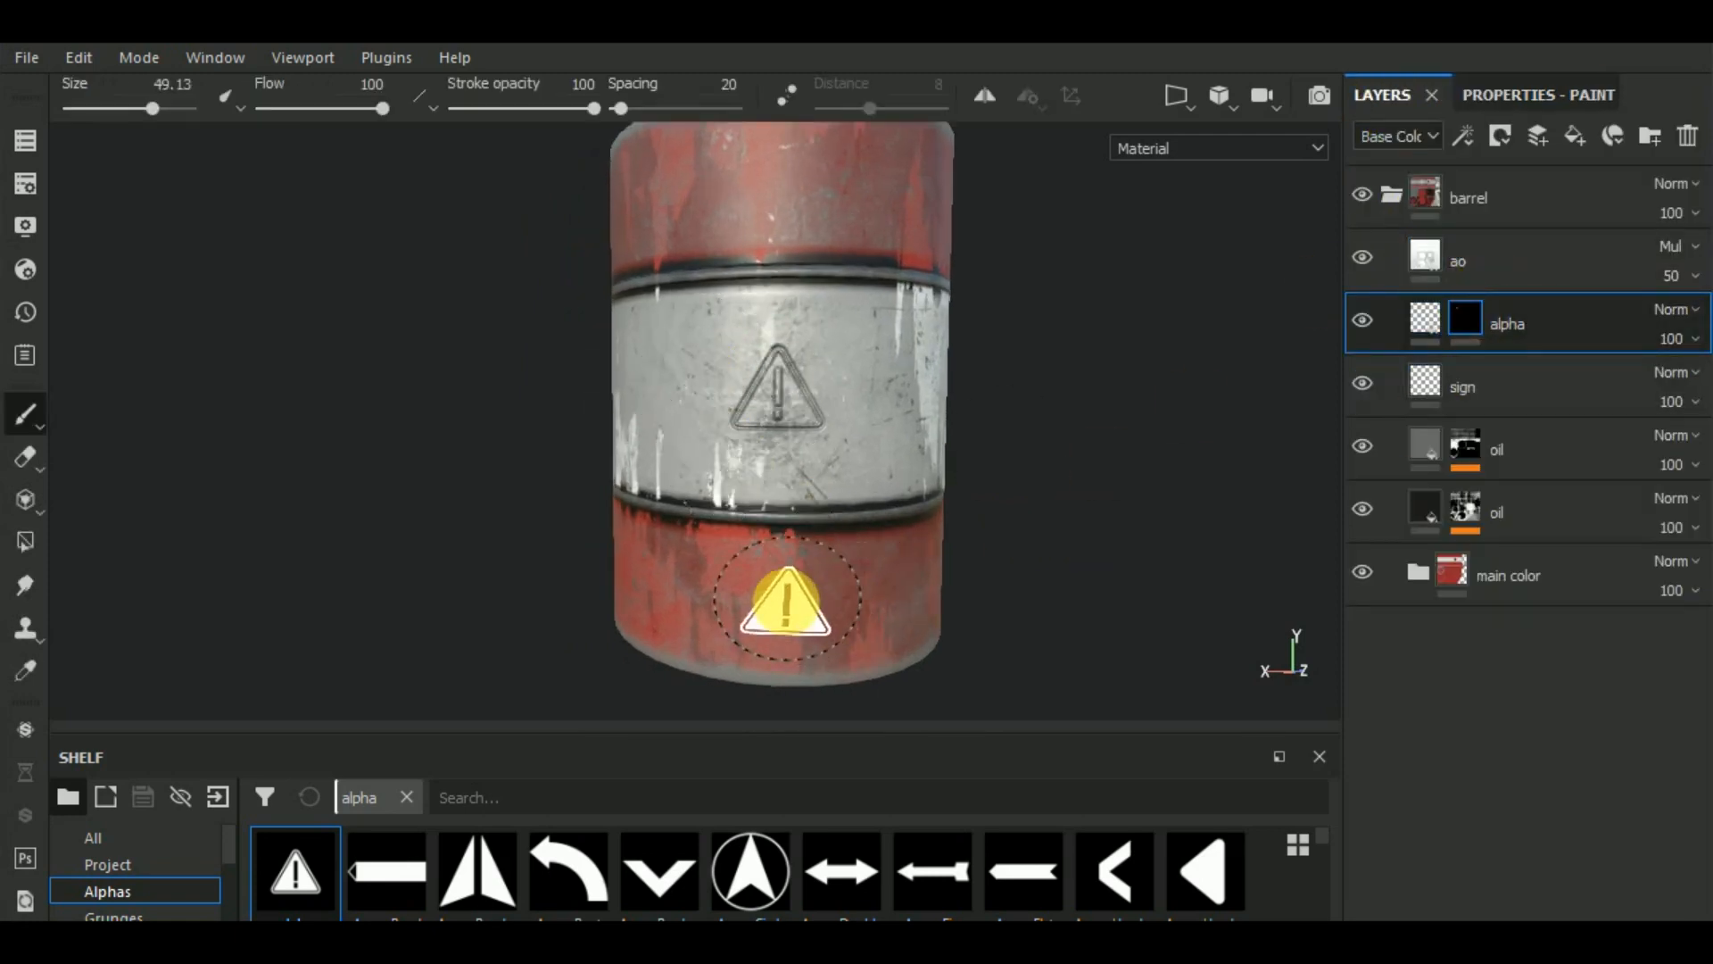
alt+middle_drag(1138, 502, 1138, 373)
scroll(807, 489, up, 3)
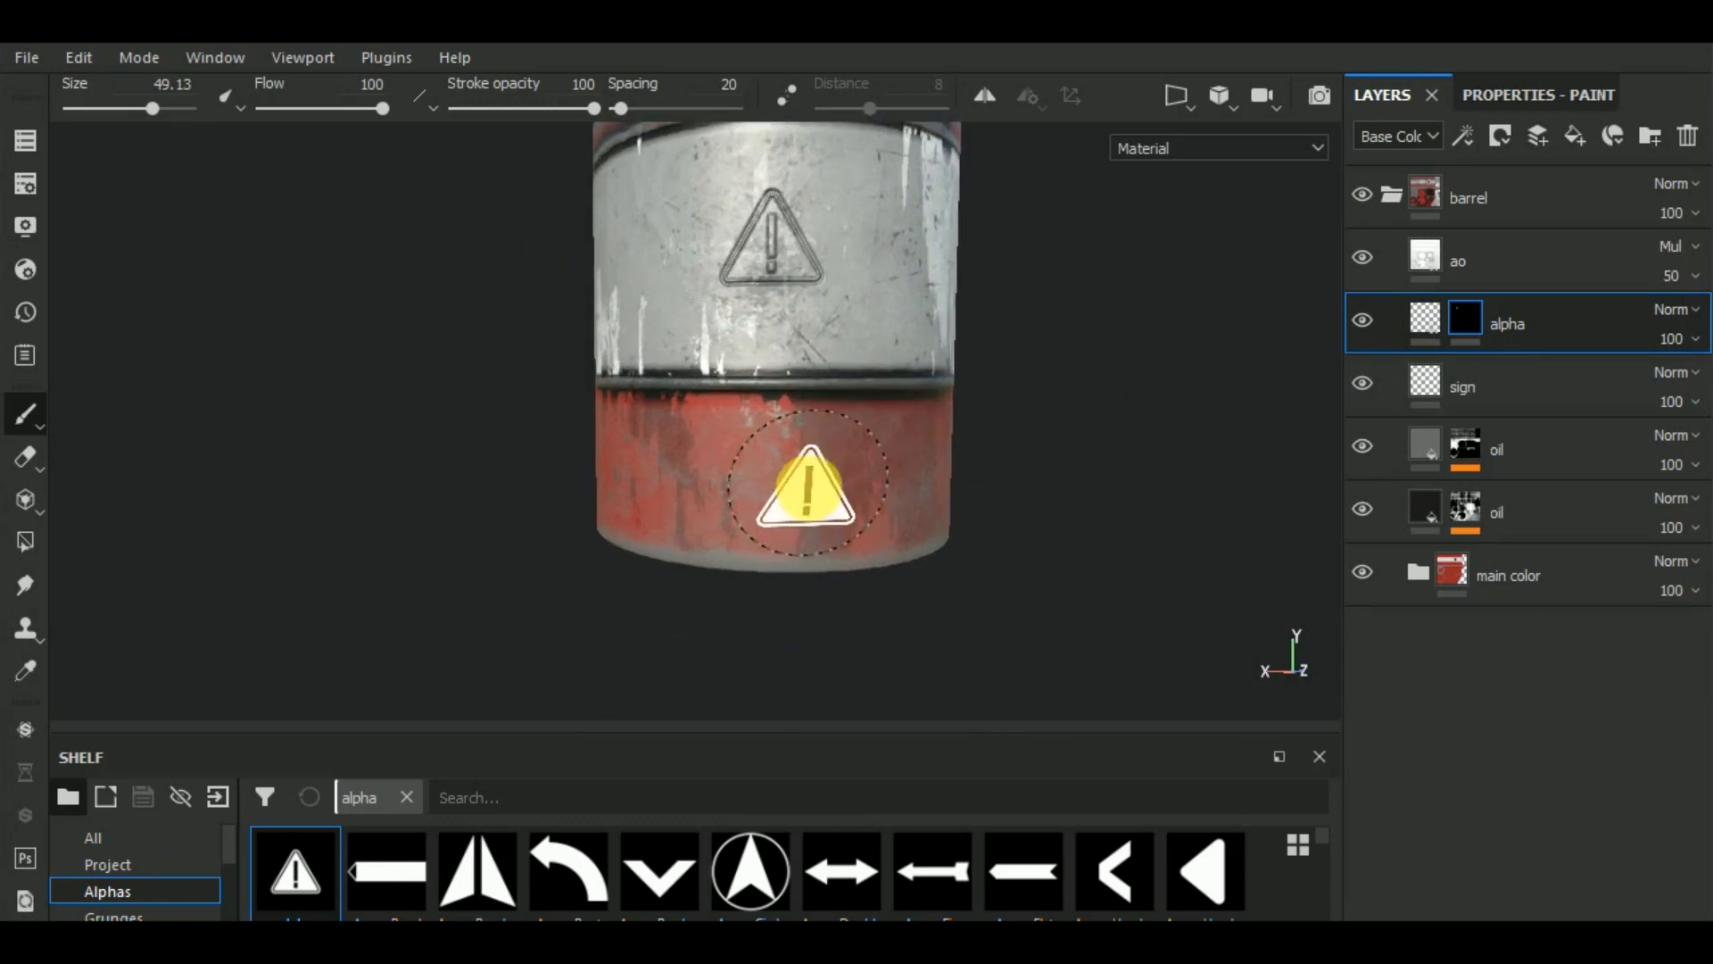
scroll(806, 489, down, 4)
mouse_move(1047, 363)
alt+mouse_down()
mouse_move(1052, 547)
mouse_move(1033, 558)
alt+mouse_up()
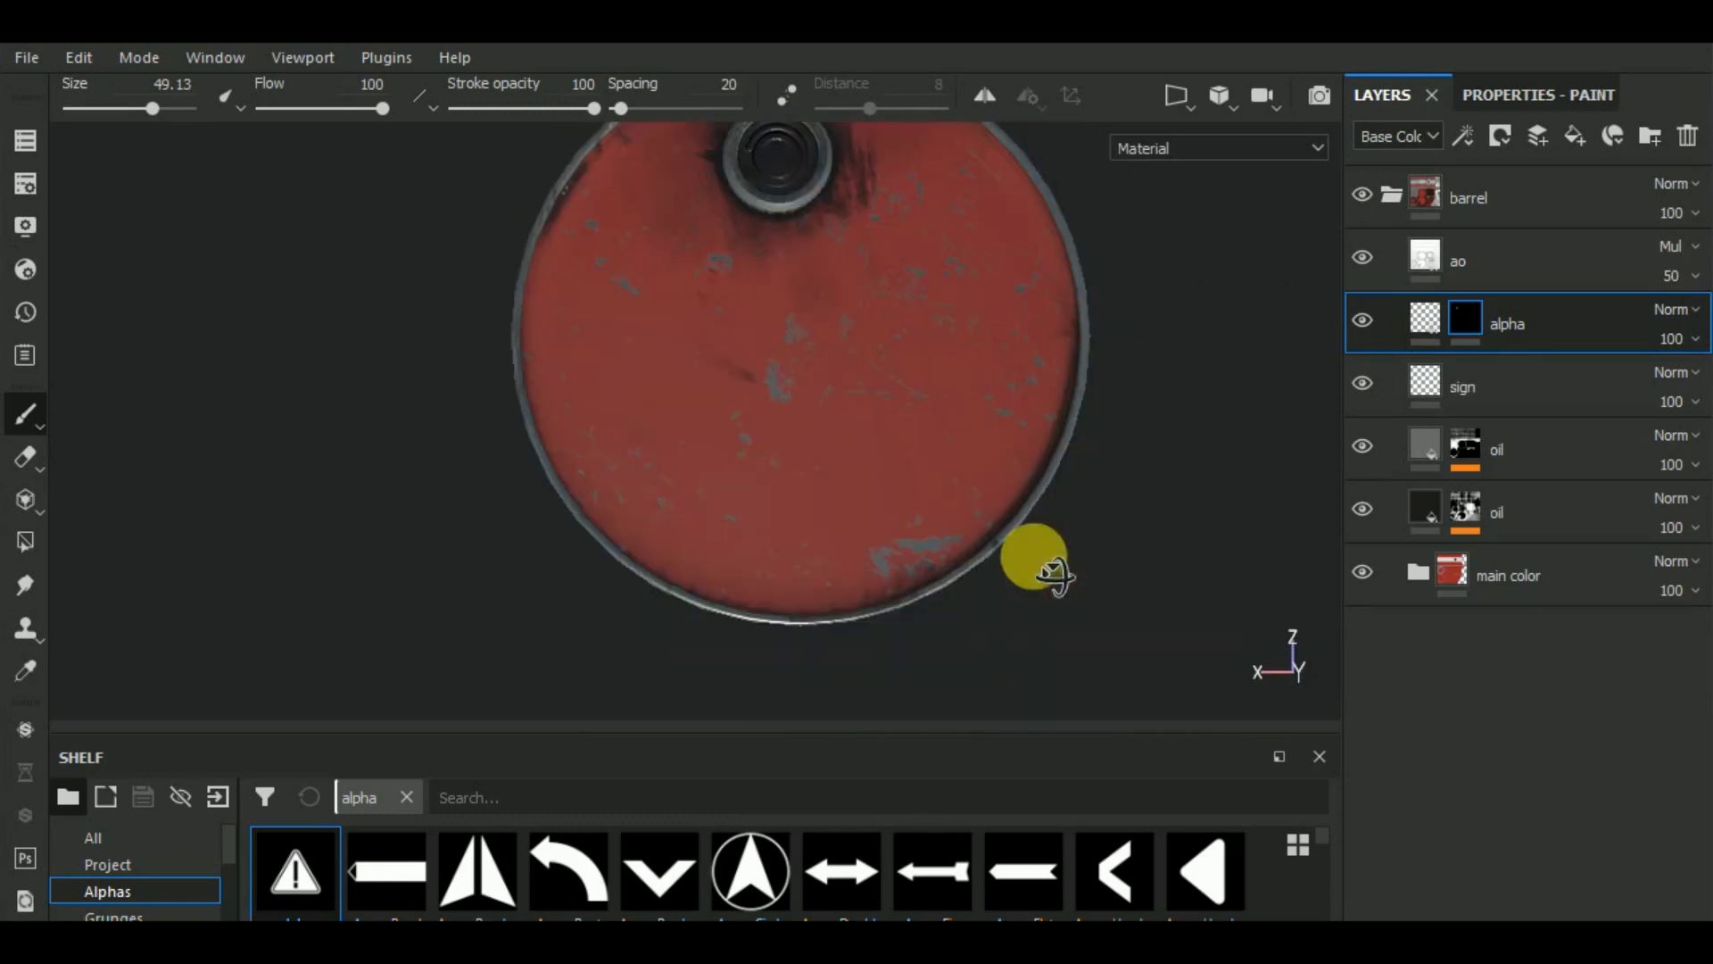
alt+middle_drag(1122, 566, 1052, 687)
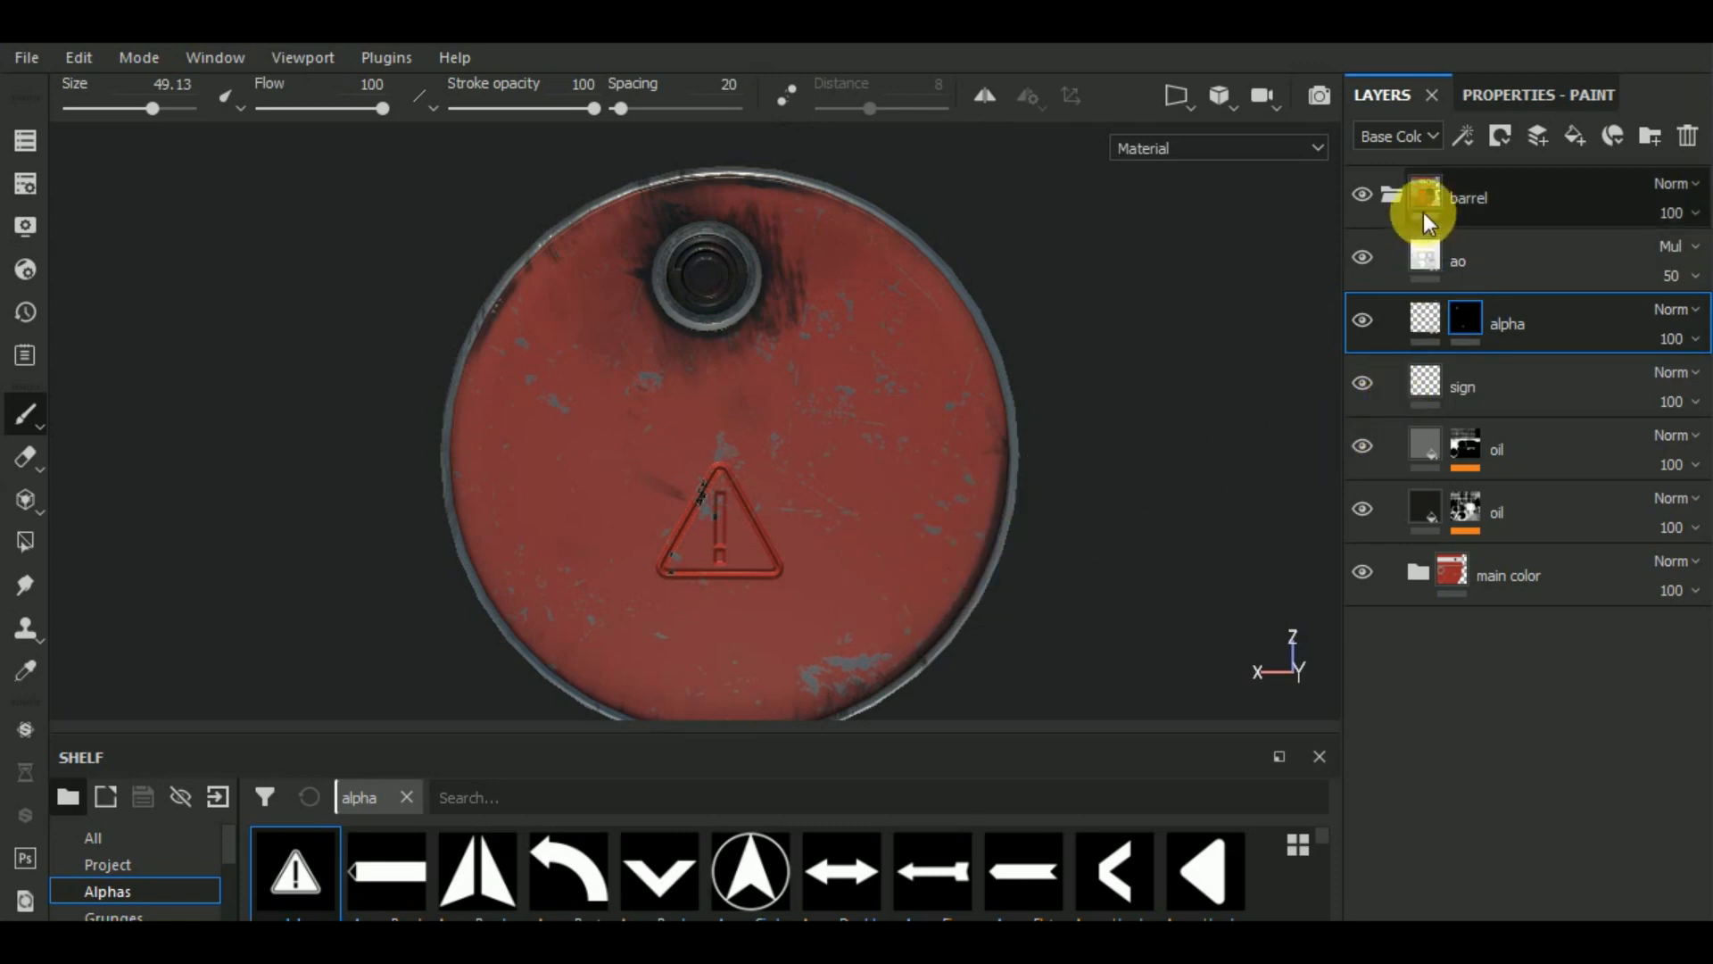
Turn on the color channel of the alpha layer's fill and compare the lid sign with and without height, keeping both channels active.
click(1425, 314)
click(1508, 95)
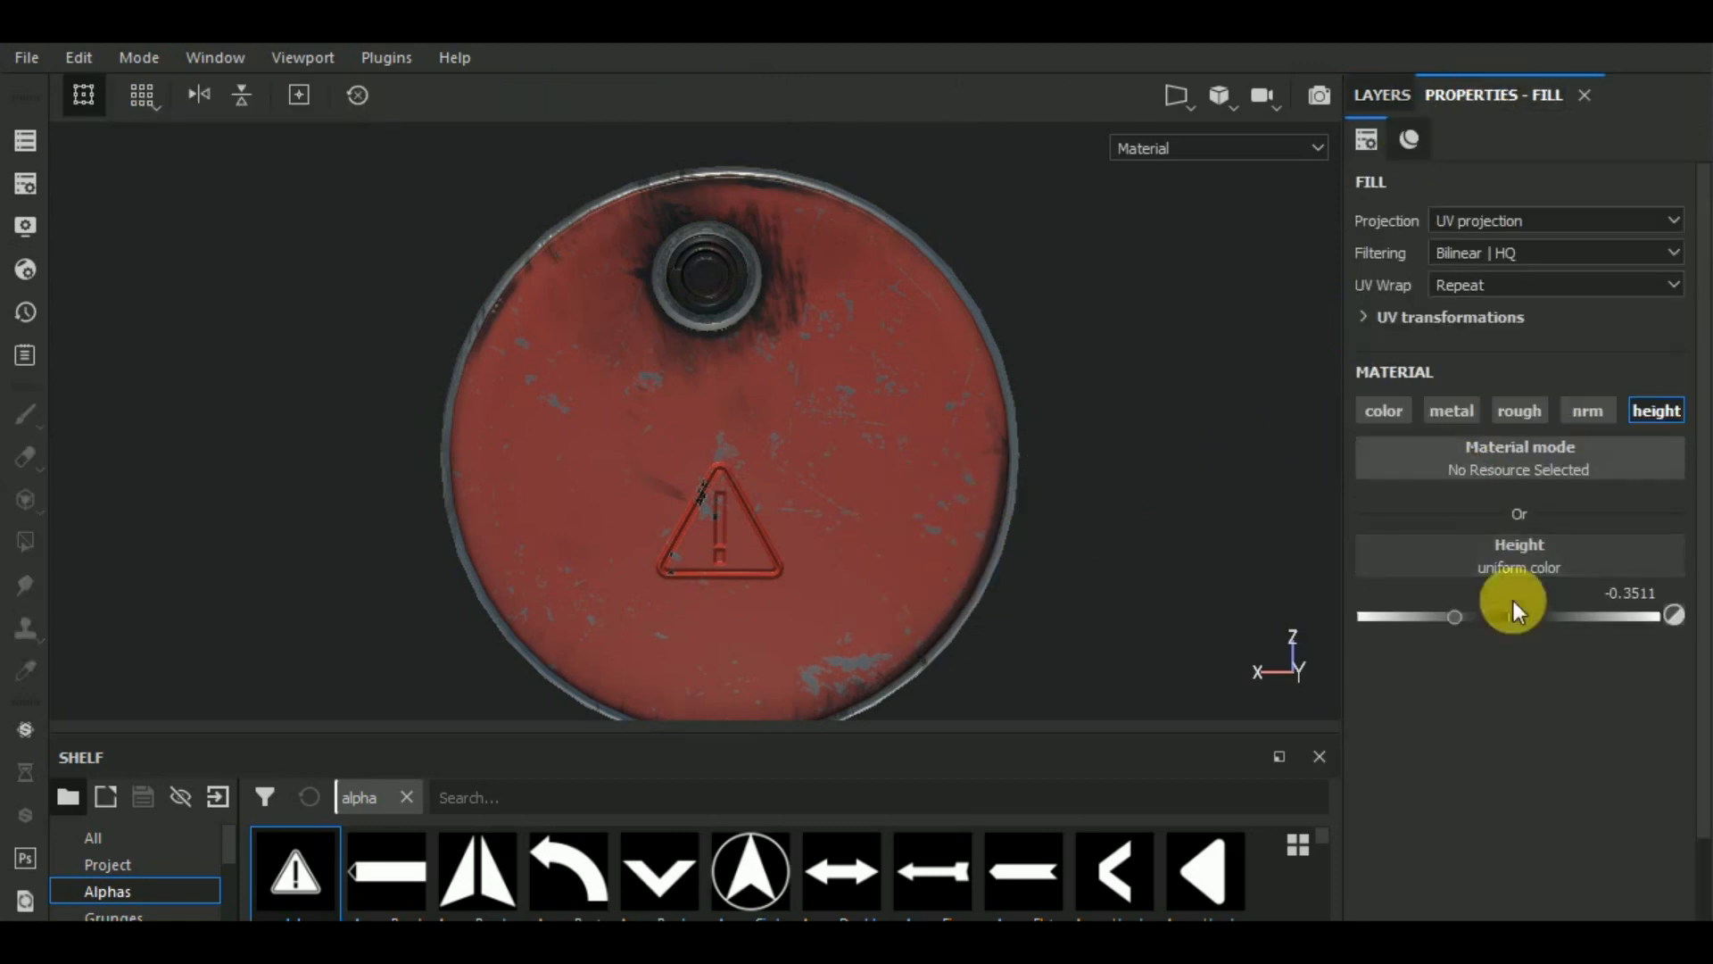
click(1385, 416)
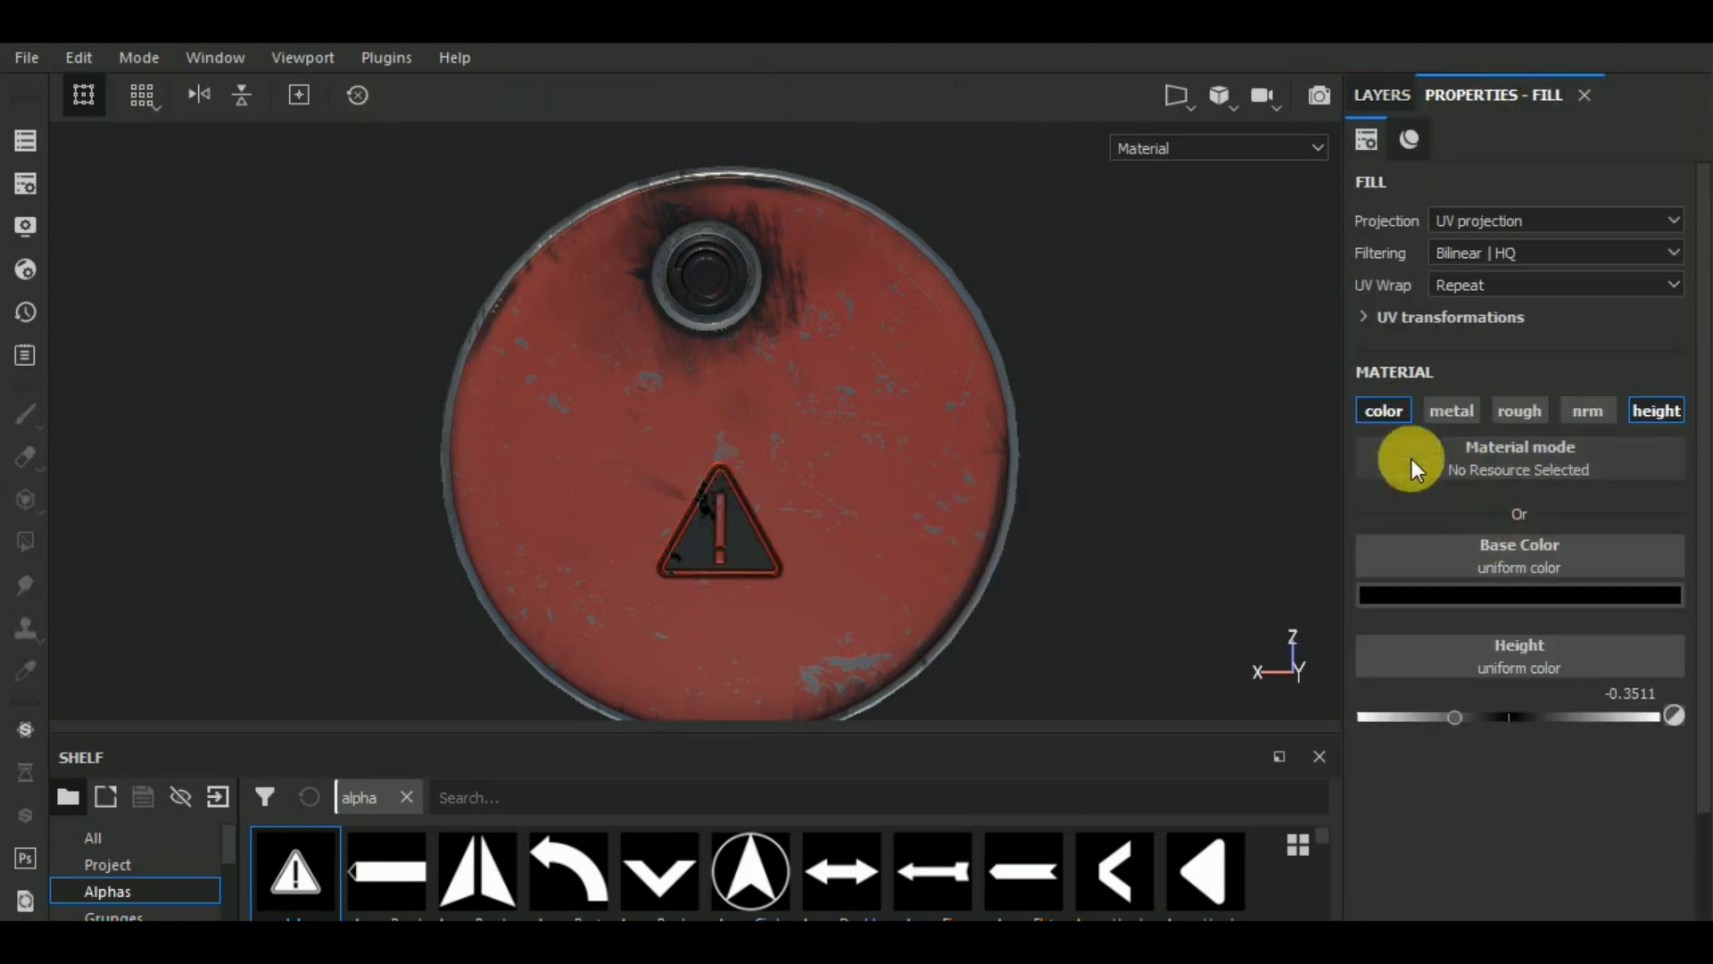
click(1658, 411)
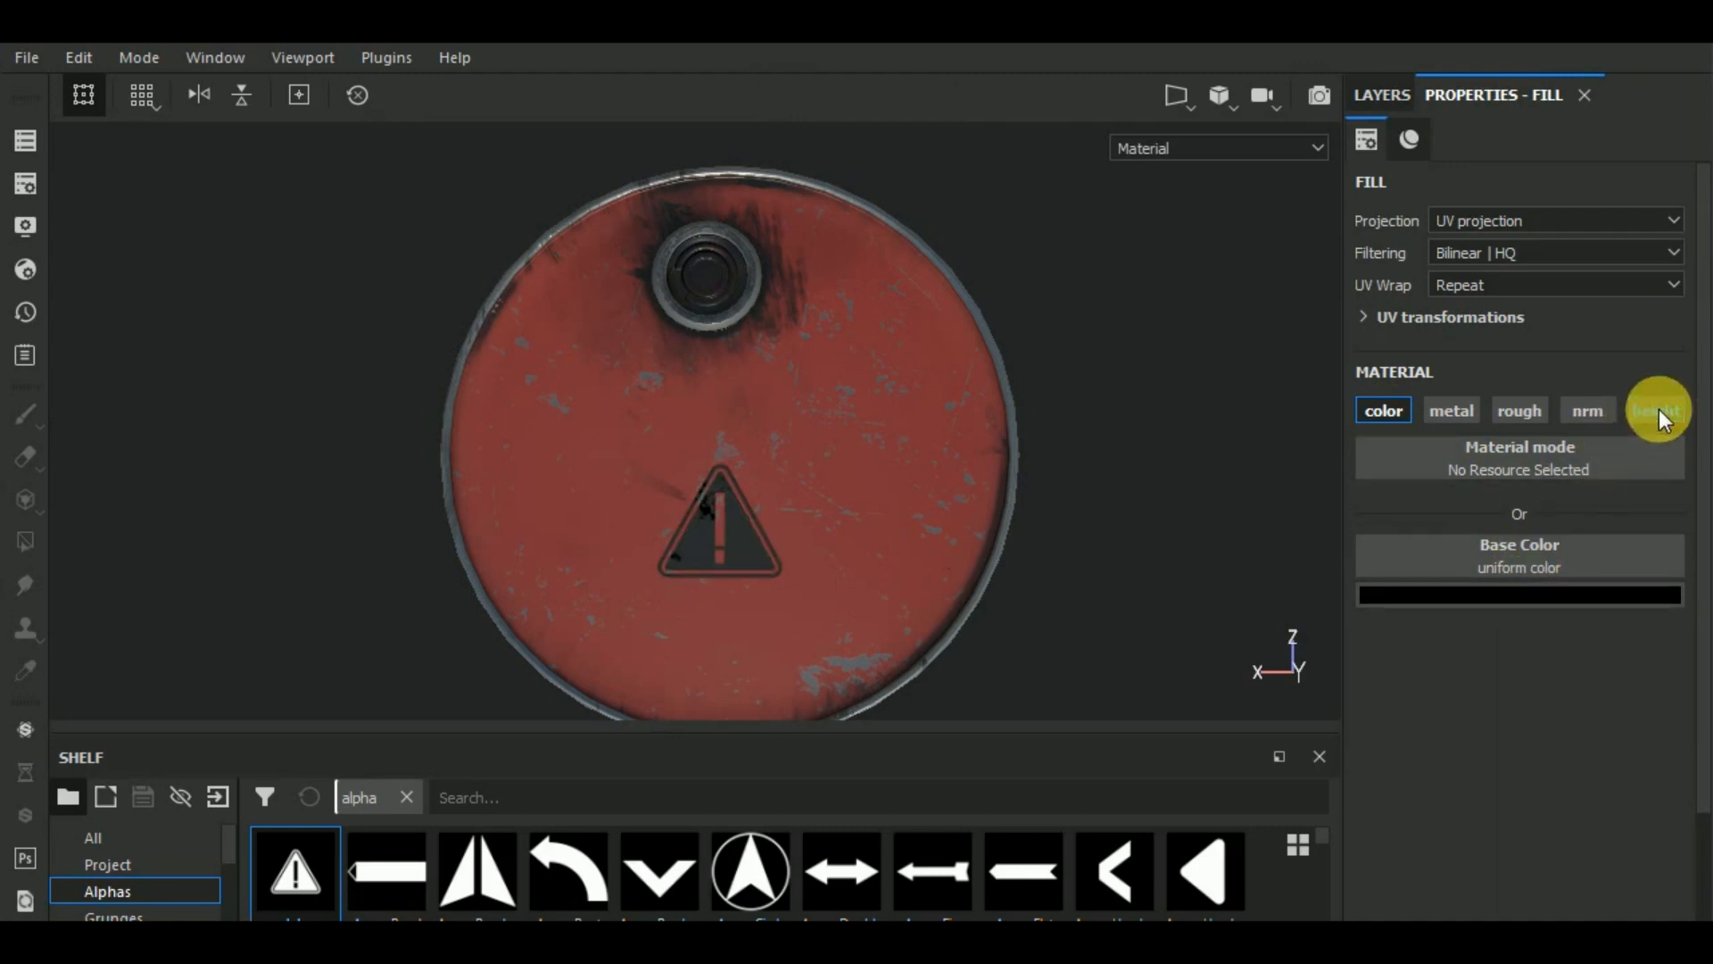
click(1658, 411)
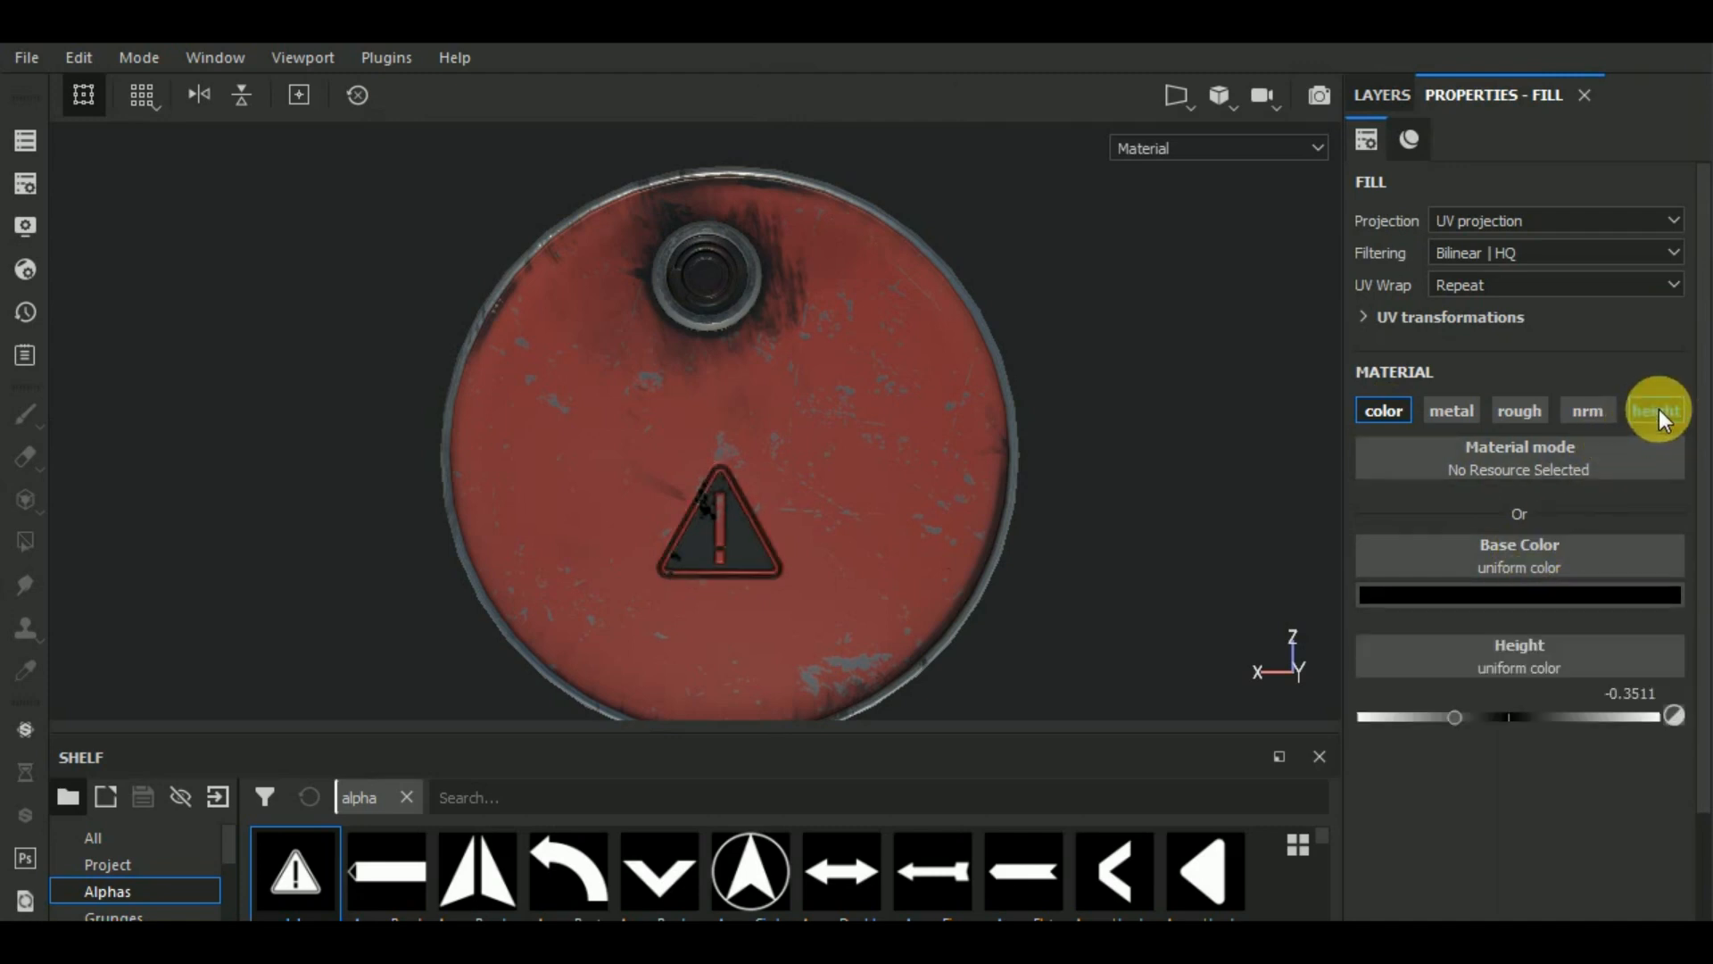
Set the alpha fill's base color to white and raise its height to 0.3156, checking the sign on the lid.
click(1487, 591)
drag(1417, 689, 1370, 614)
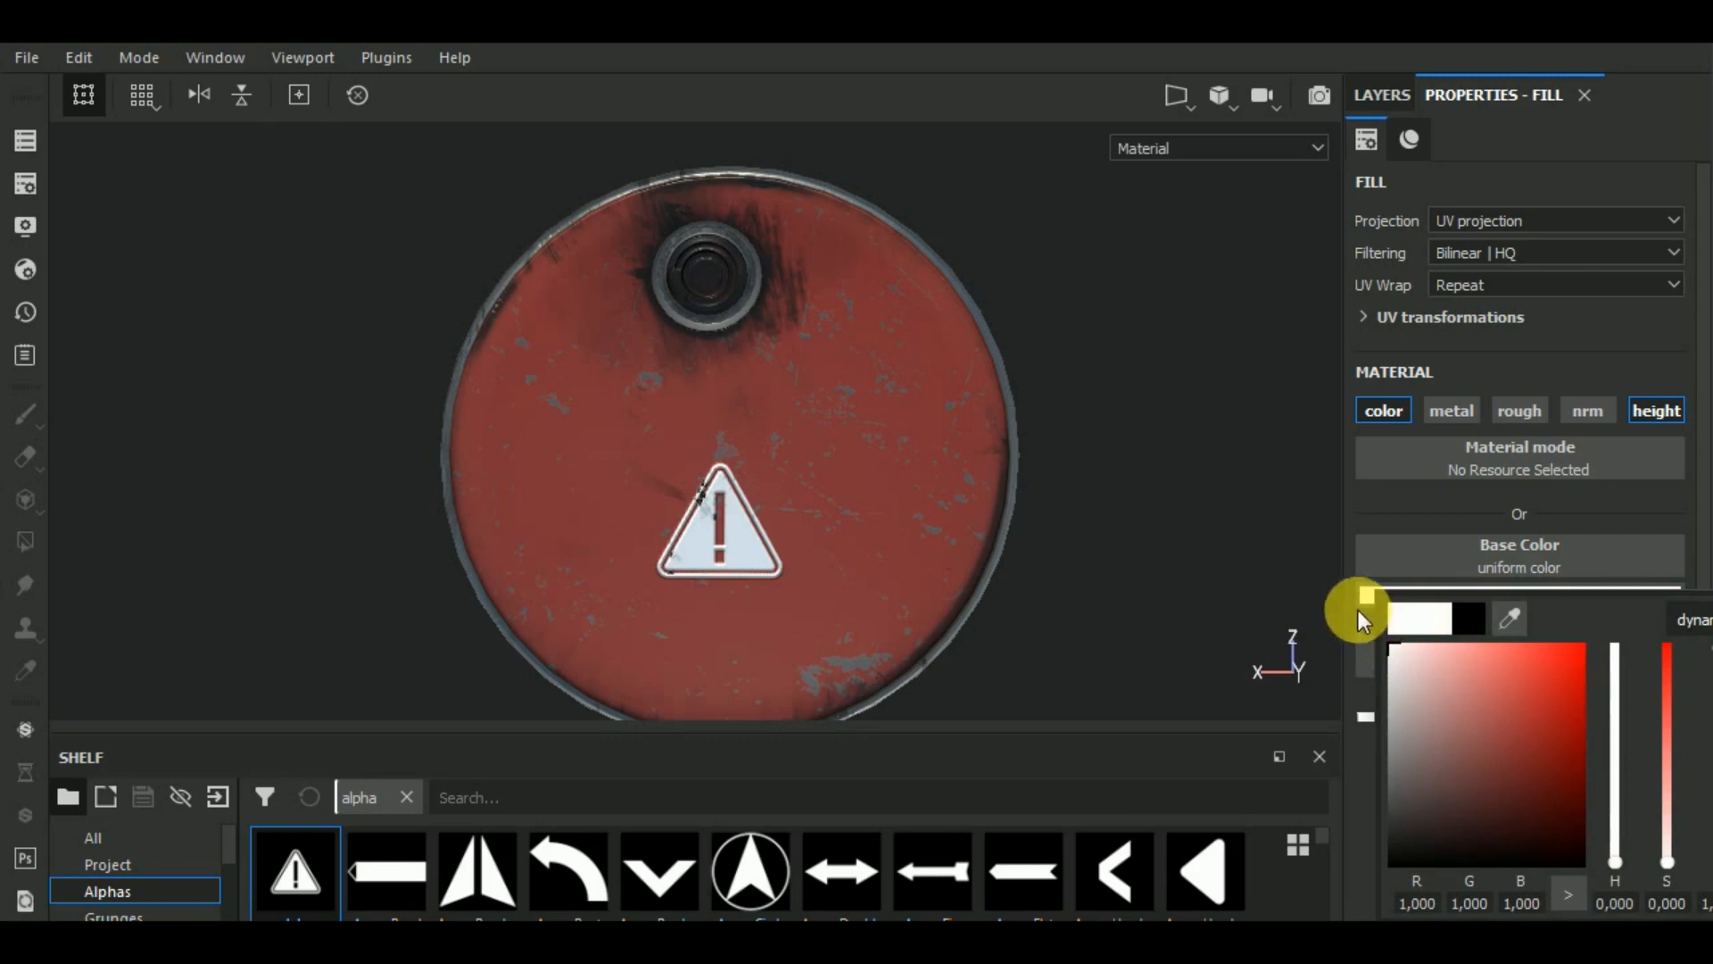
click(1401, 500)
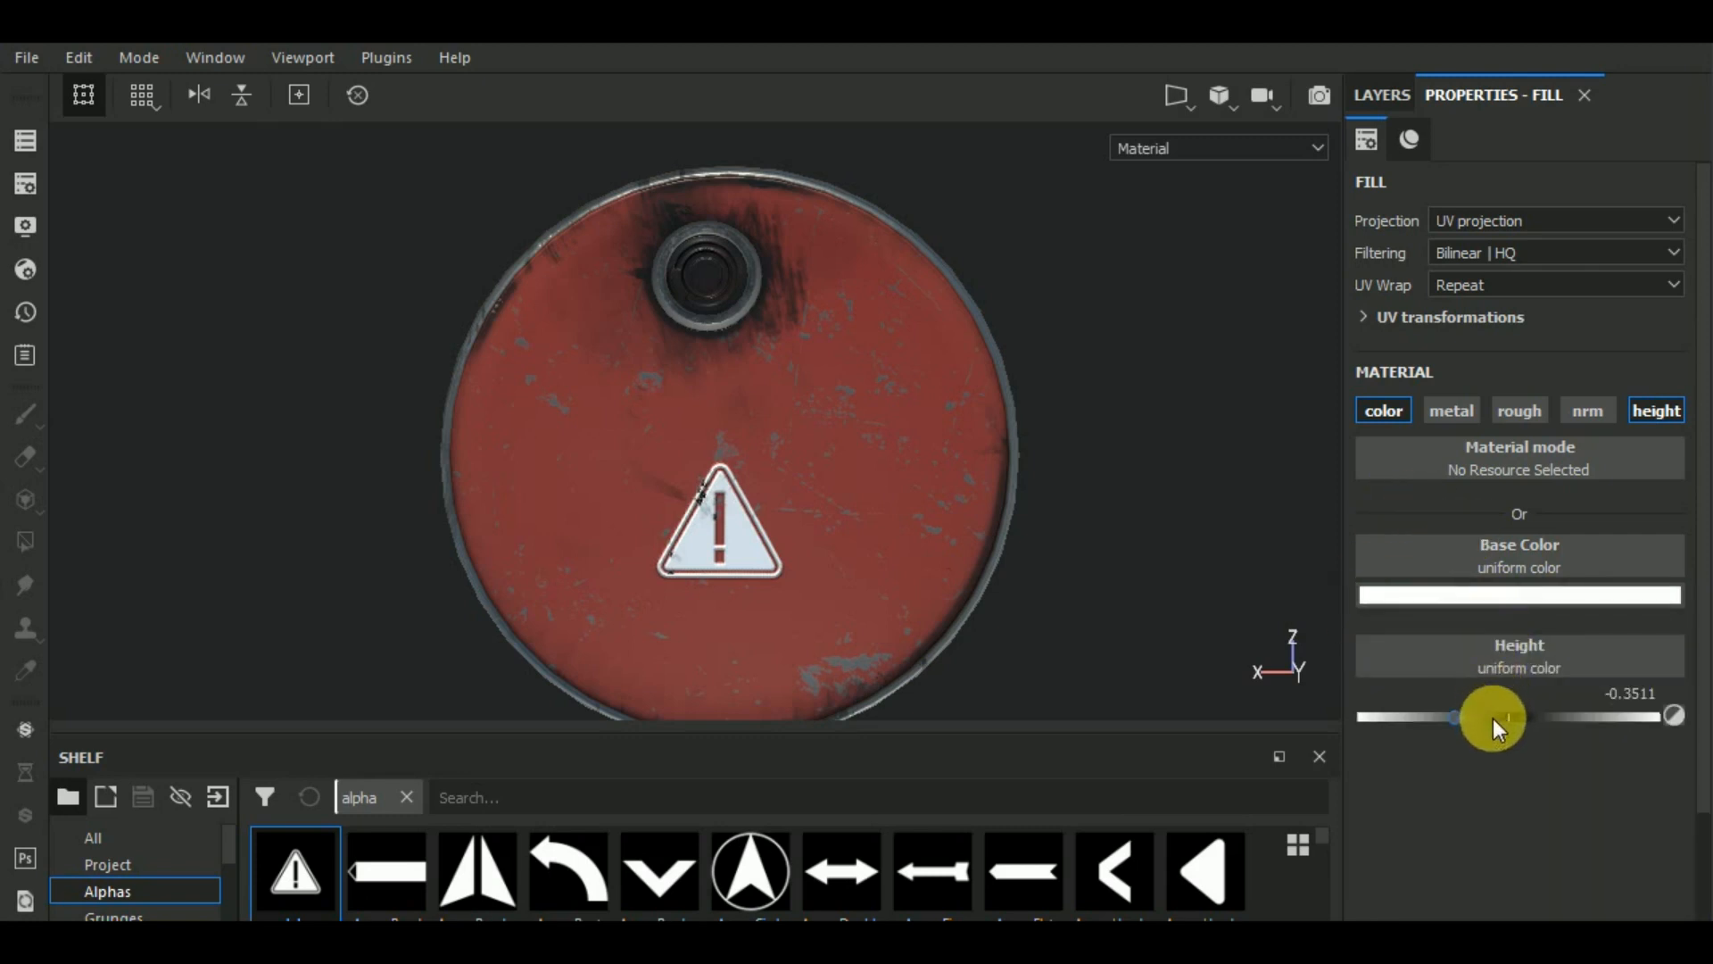
click(1535, 719)
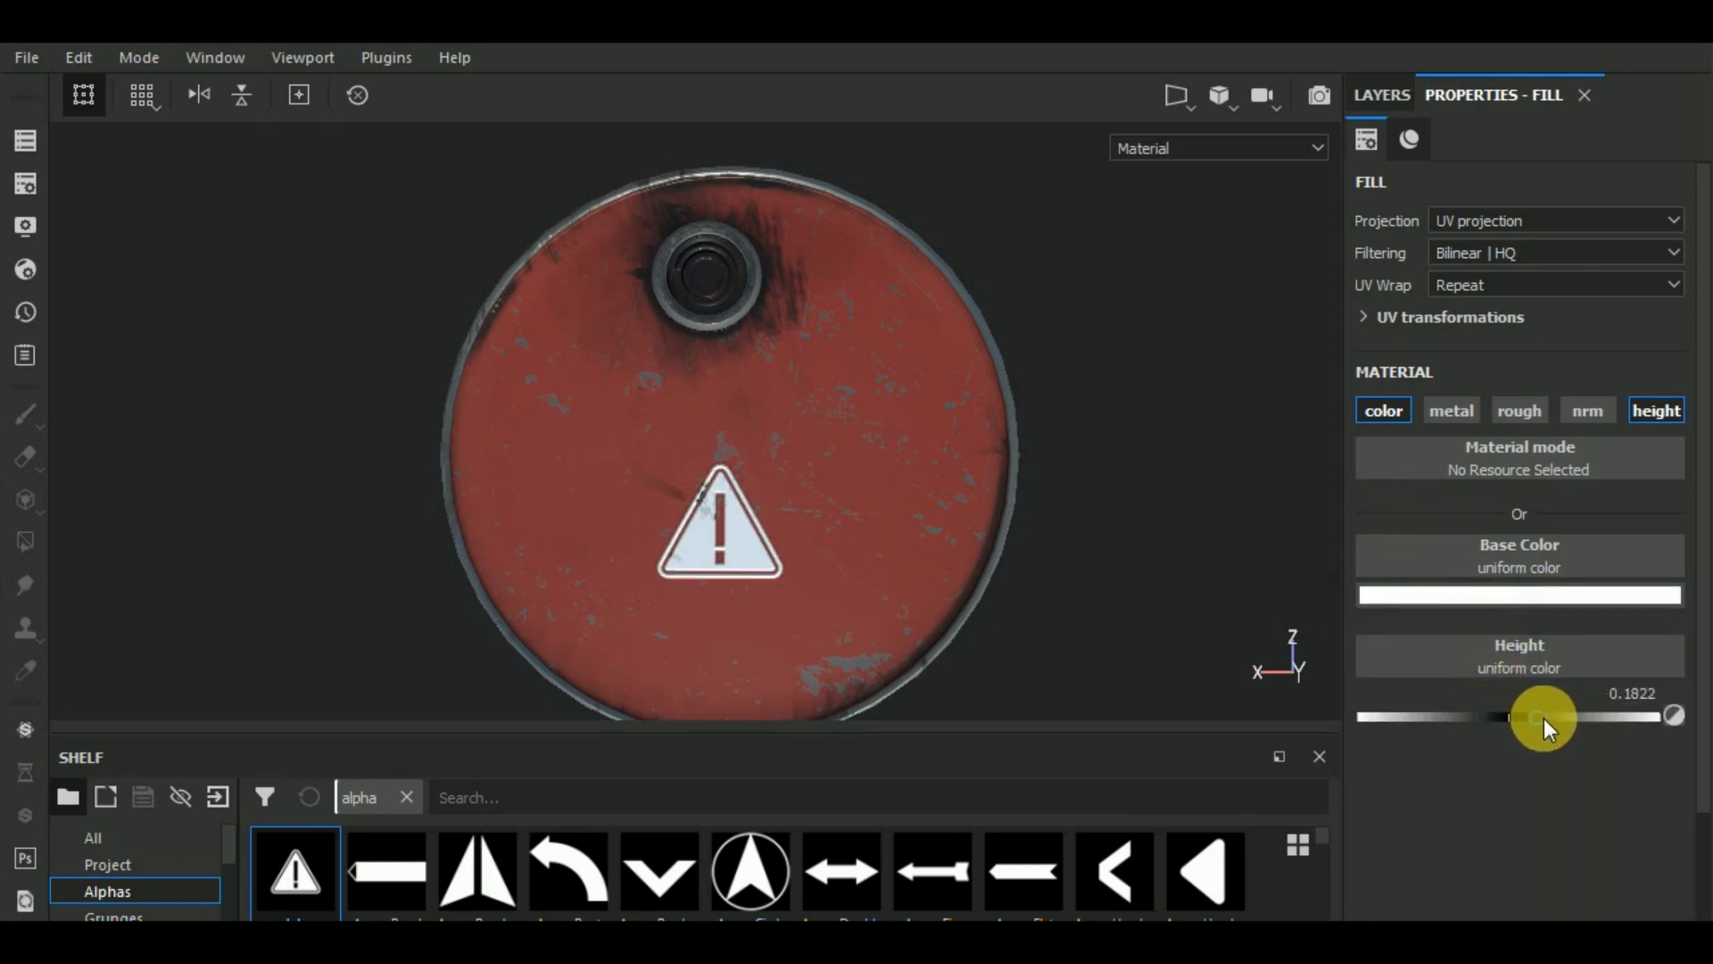
click(1556, 718)
alt+drag(1171, 577, 1289, 551)
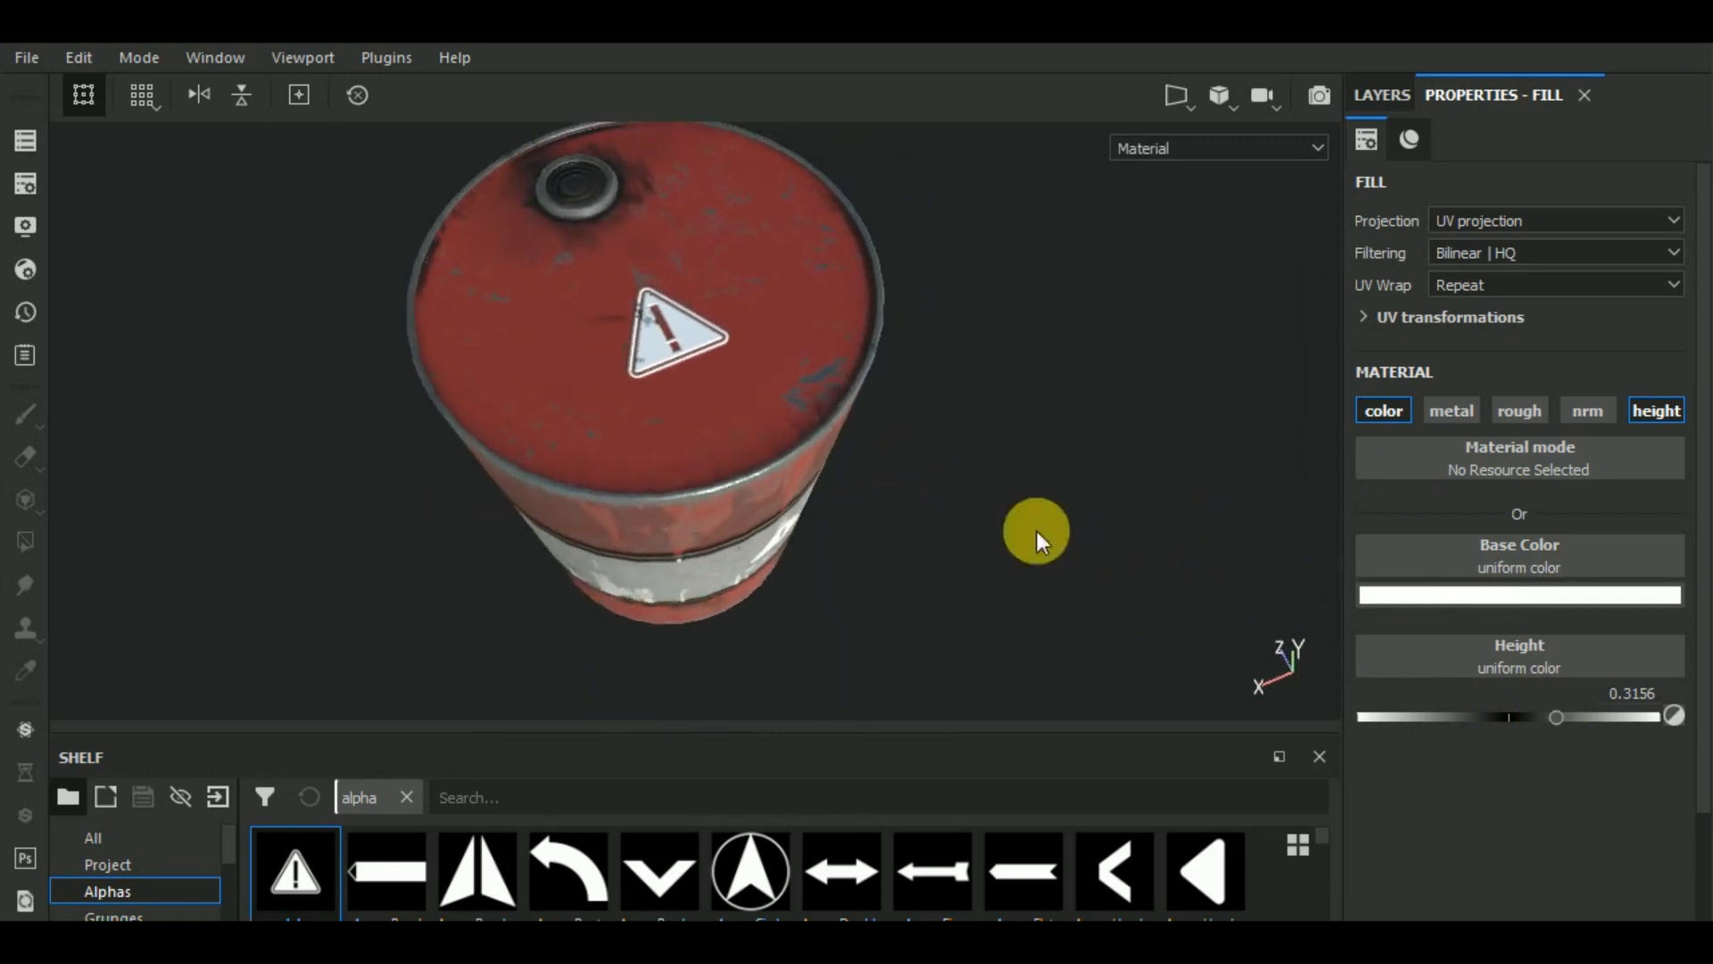
alt+middle_drag(1037, 532, 1155, 629)
scroll(855, 513, up, 8)
scroll(859, 526, down, 8)
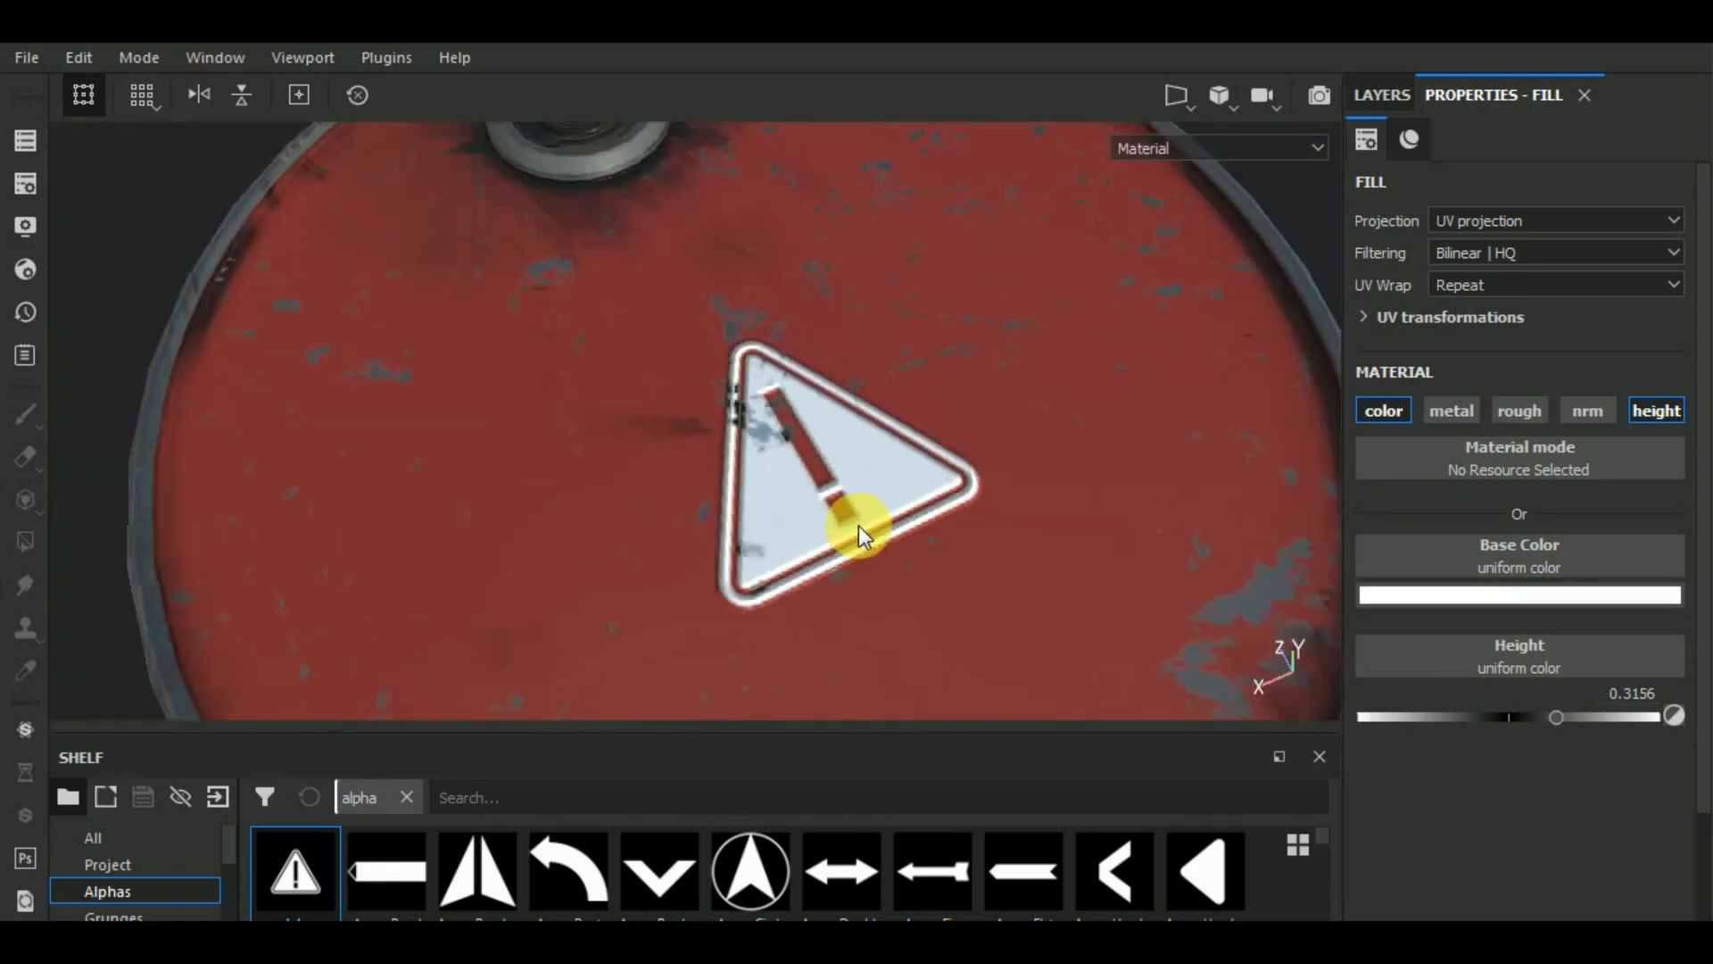
alt+drag(903, 518, 1083, 420)
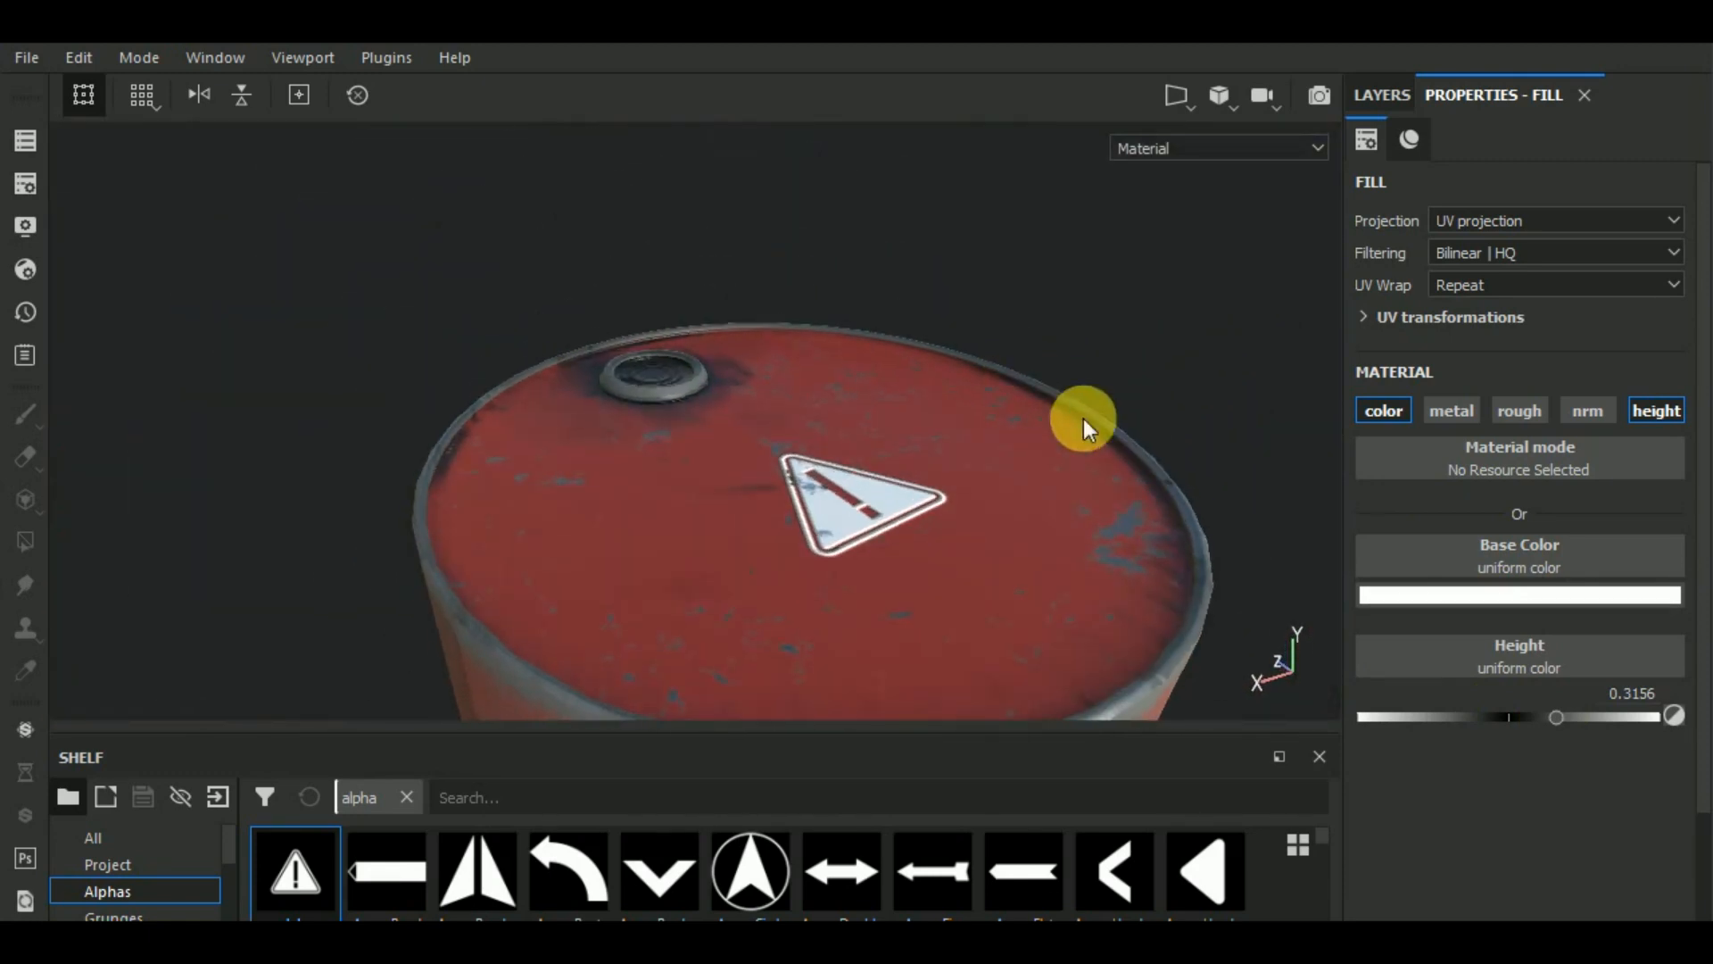
Change the alpha fill's base color to orange with RGB values 1.000, 0.180 and 0.000.
click(1476, 597)
drag(1454, 682, 1319, 618)
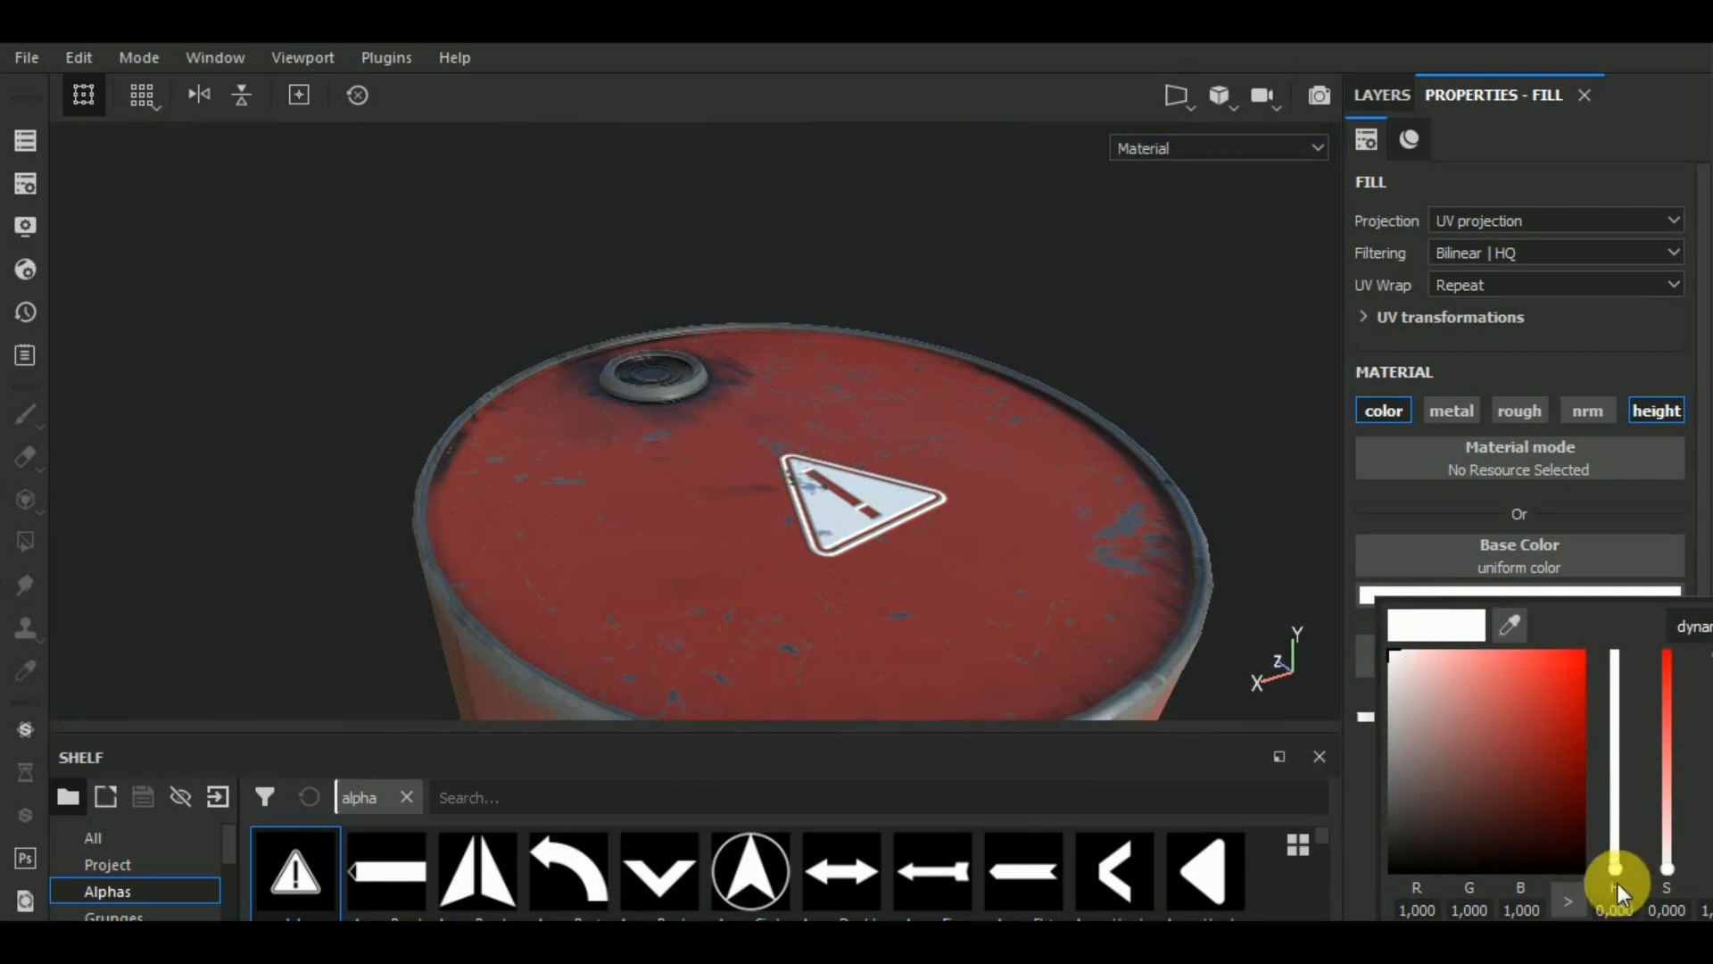
mouse_move(1619, 882)
mouse_down()
mouse_move(1619, 849)
mouse_move(1624, 866)
mouse_up()
drag(1557, 759, 1570, 635)
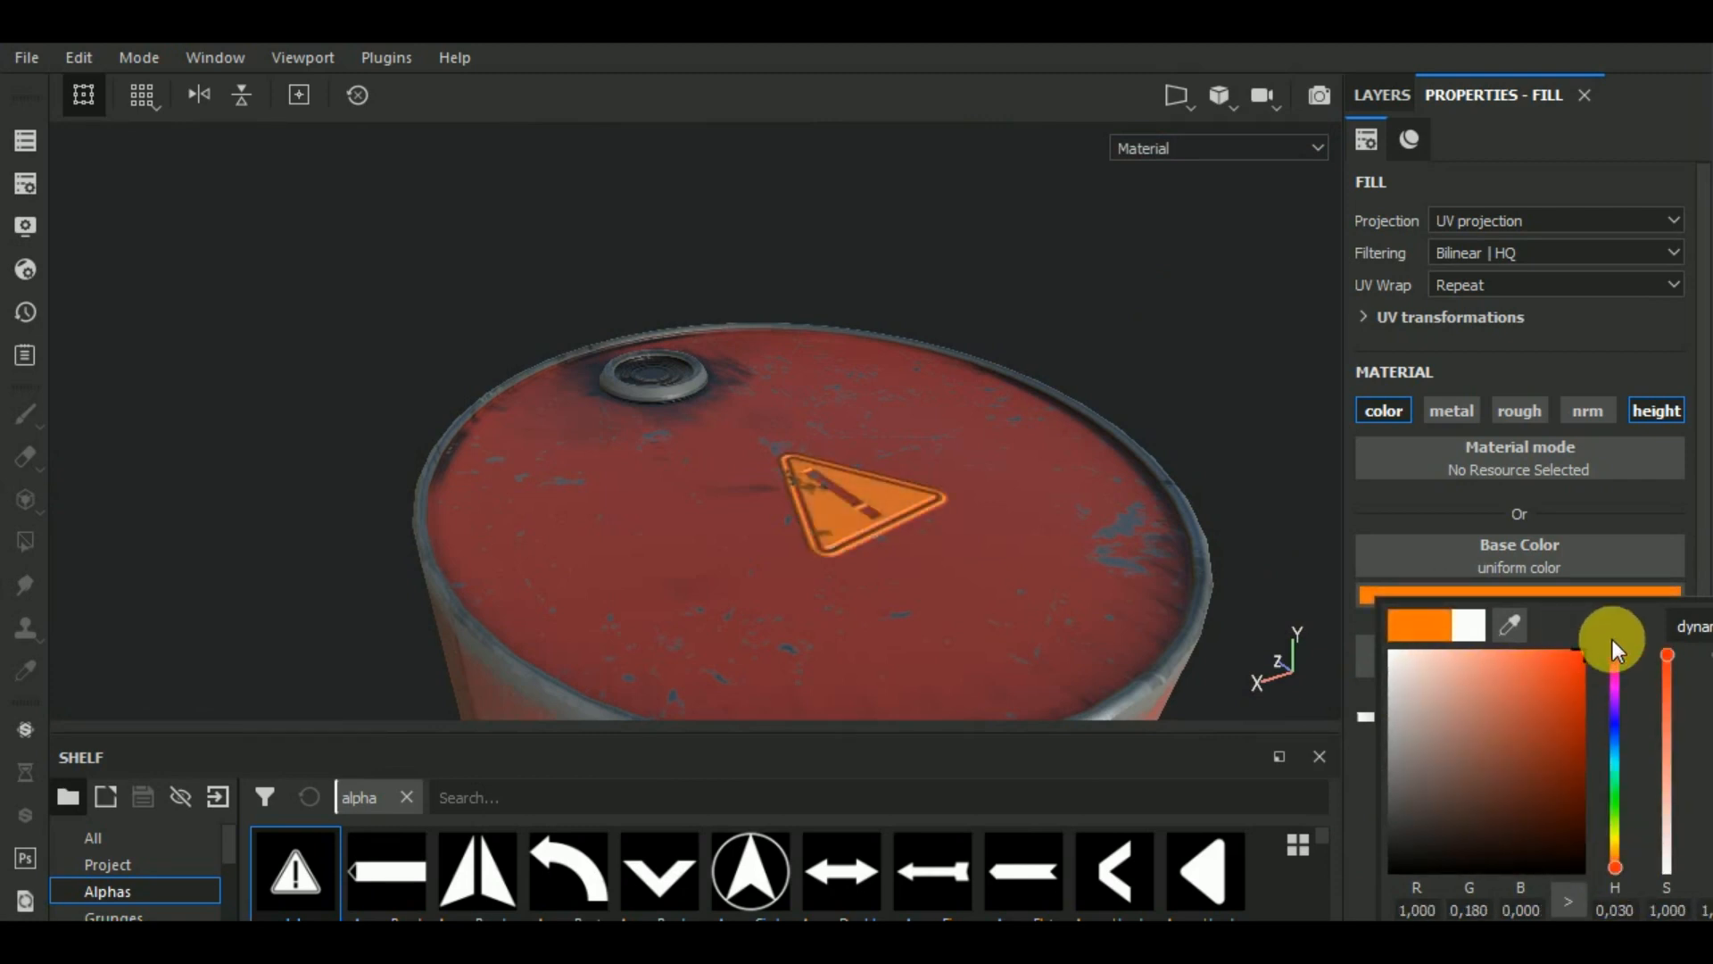
Lower the alpha fill's height to 0.2178 and turn on its metal and rough channels.
alt+drag(1151, 551, 1059, 657)
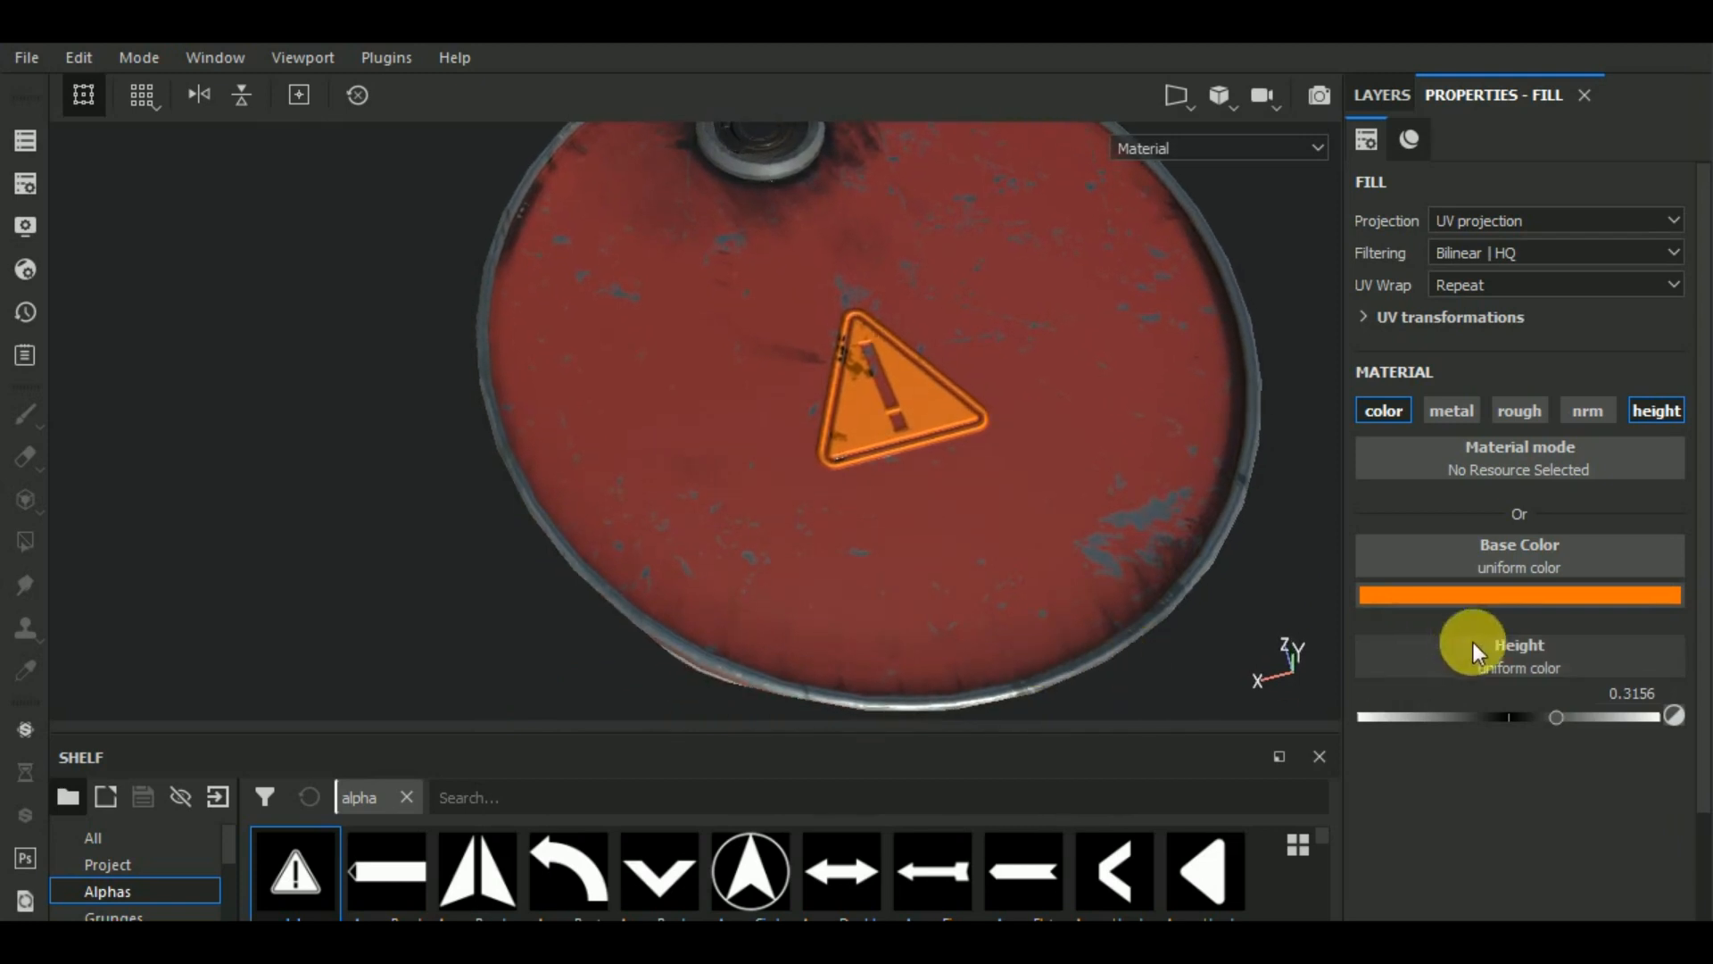
drag(1503, 719, 1540, 715)
click(1460, 414)
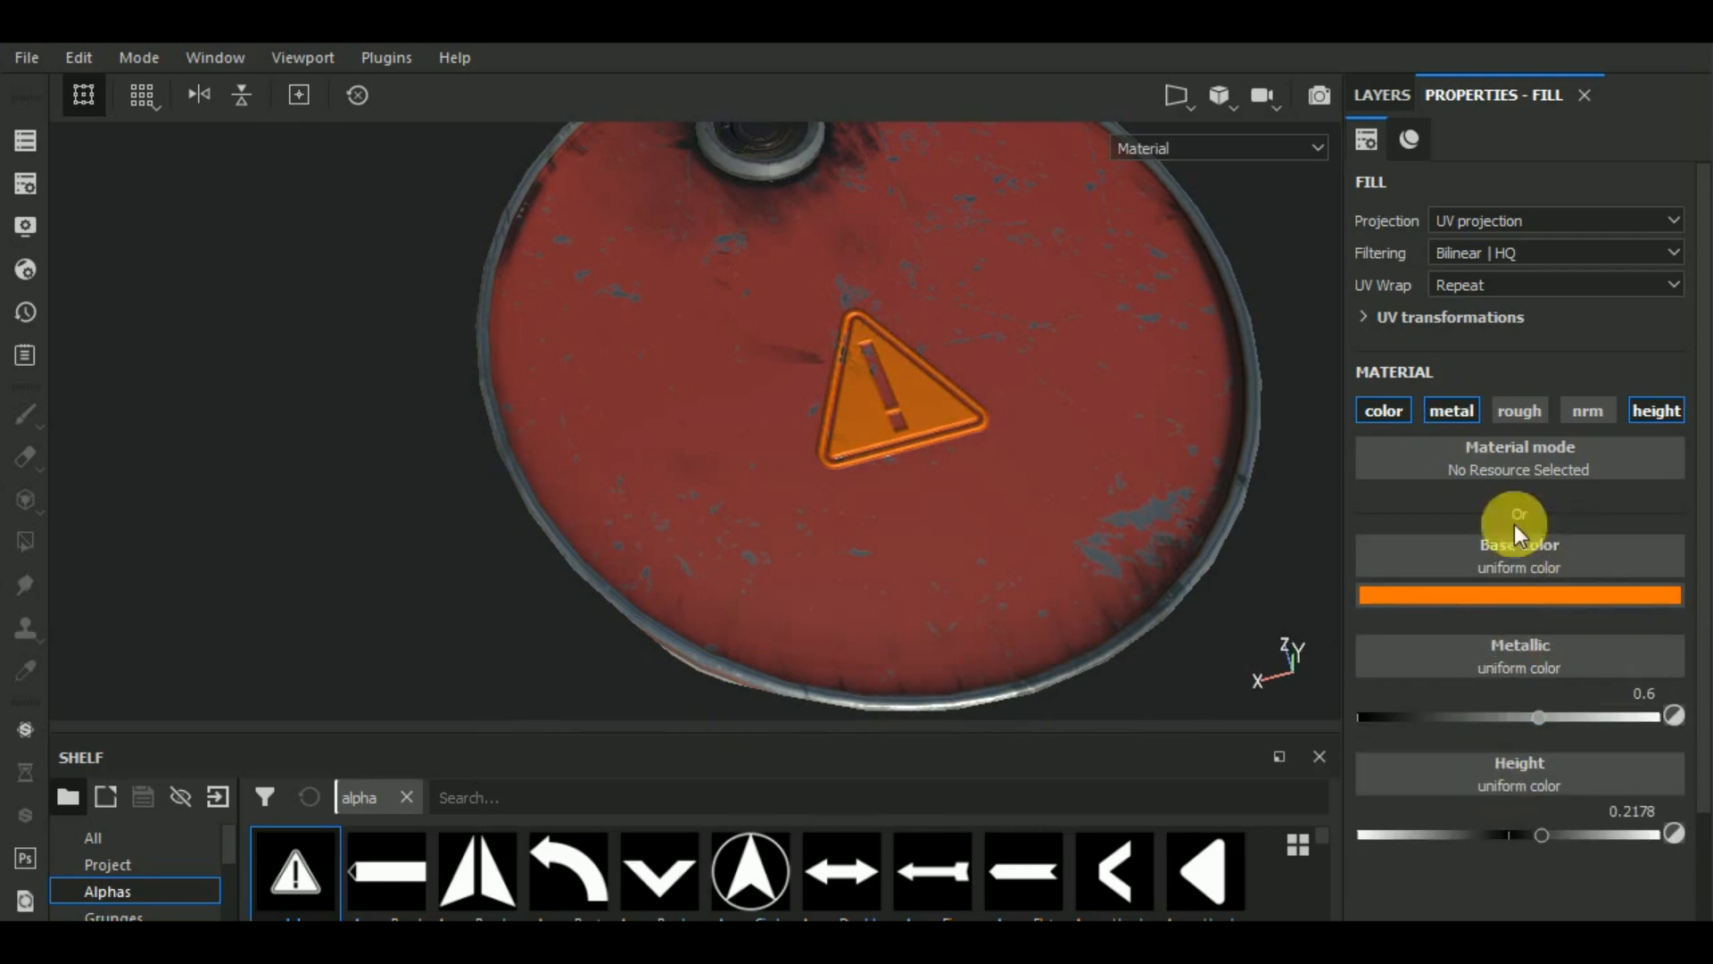
click(1533, 411)
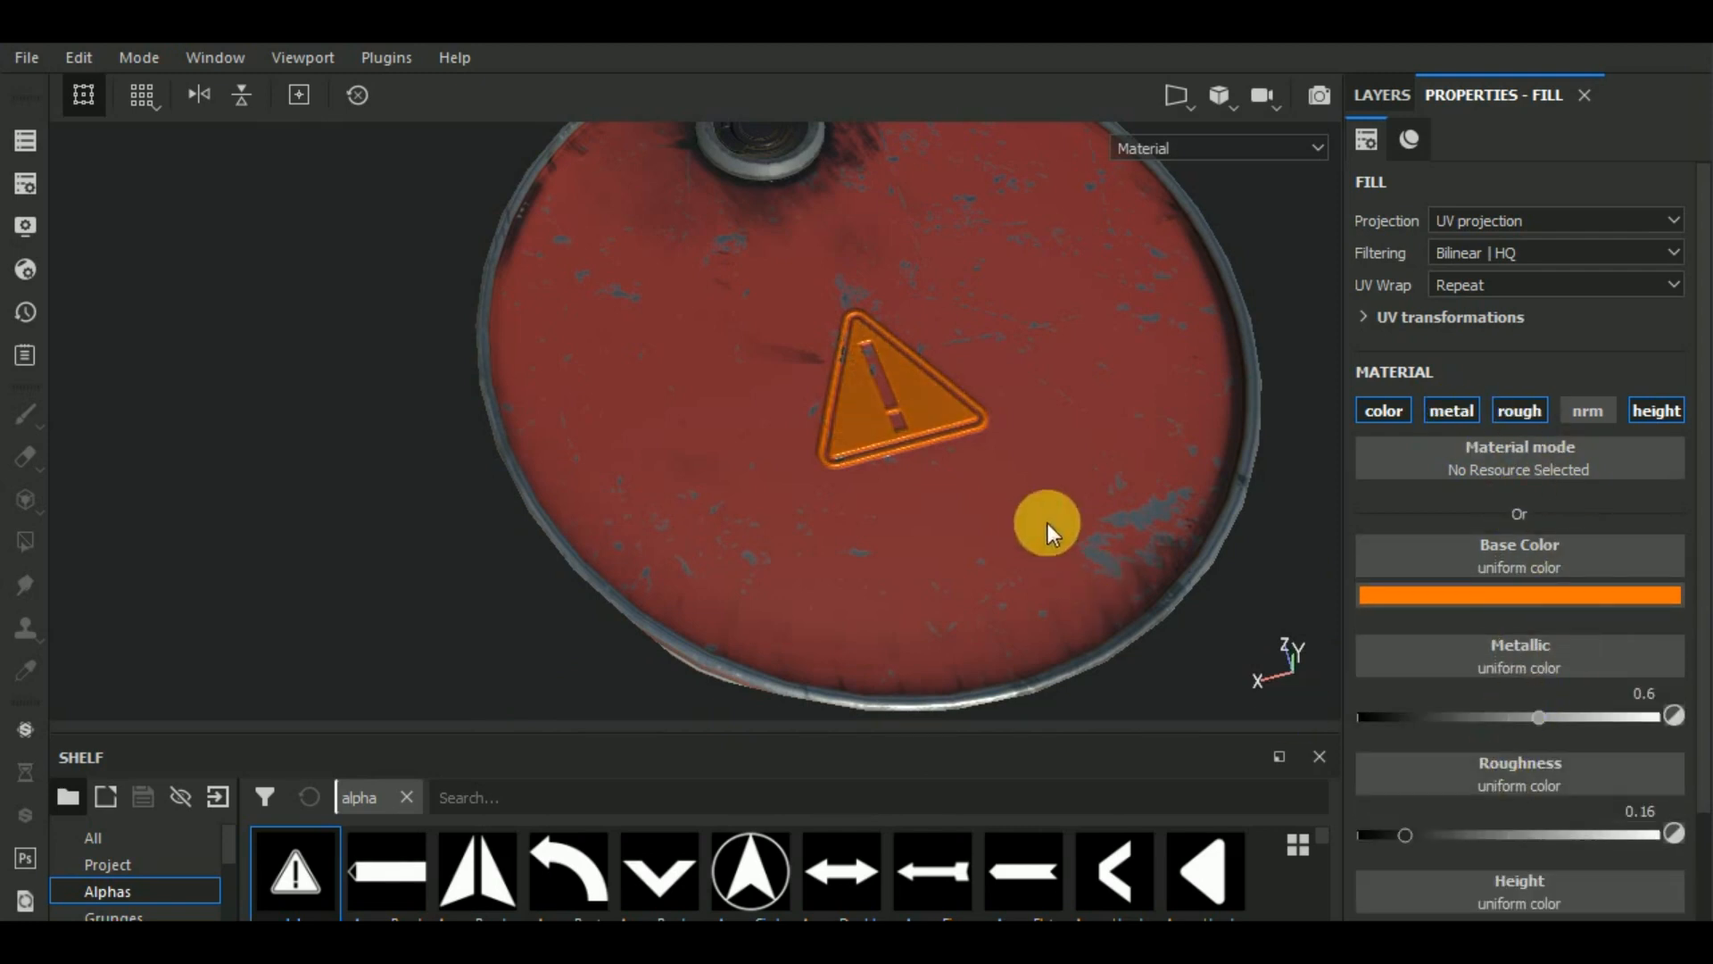
Examine the orange warning sign on the barrel lid from several angles, both close up and from a distance.
alt+drag(1047, 523, 1138, 430)
scroll(885, 496, up, 5)
scroll(887, 496, down, 5)
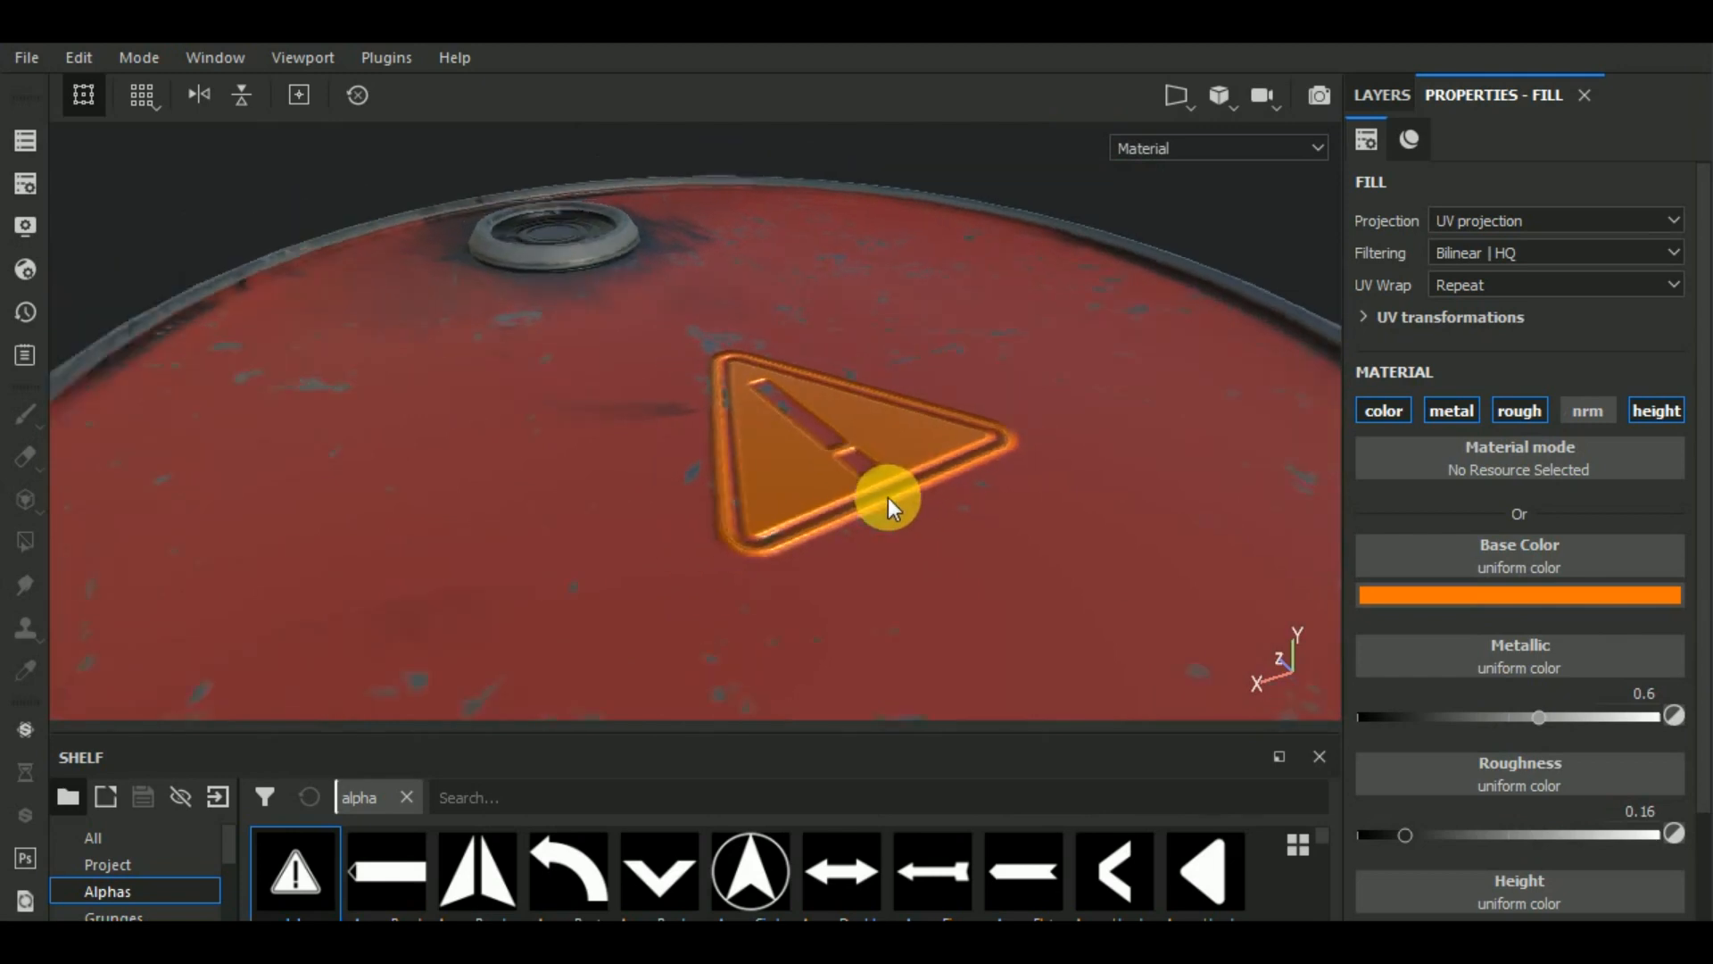
alt+drag(912, 516, 1160, 757)
scroll(968, 587, down, 3)
scroll(928, 566, up, 4)
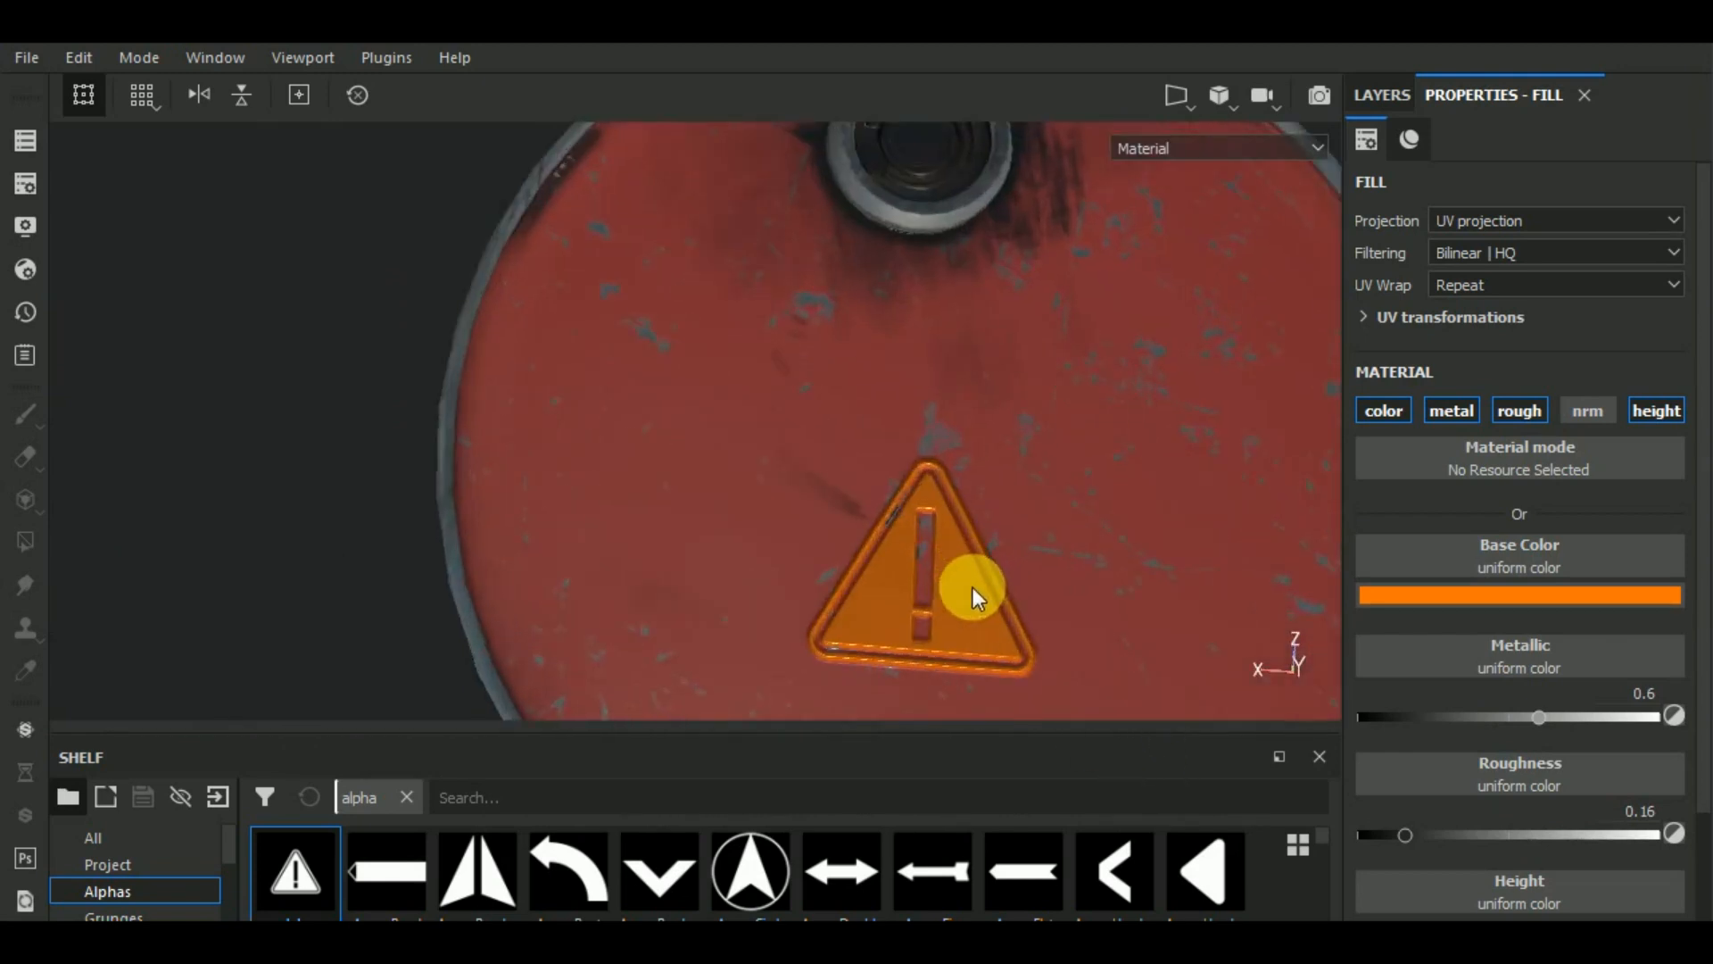
scroll(973, 588, down, 2)
mouse_move(1104, 569)
alt+mouse_down()
mouse_move(937, 547)
mouse_move(1005, 581)
mouse_move(1089, 565)
mouse_move(1100, 540)
alt+mouse_up()
alt+middle_drag(1083, 585, 1118, 446)
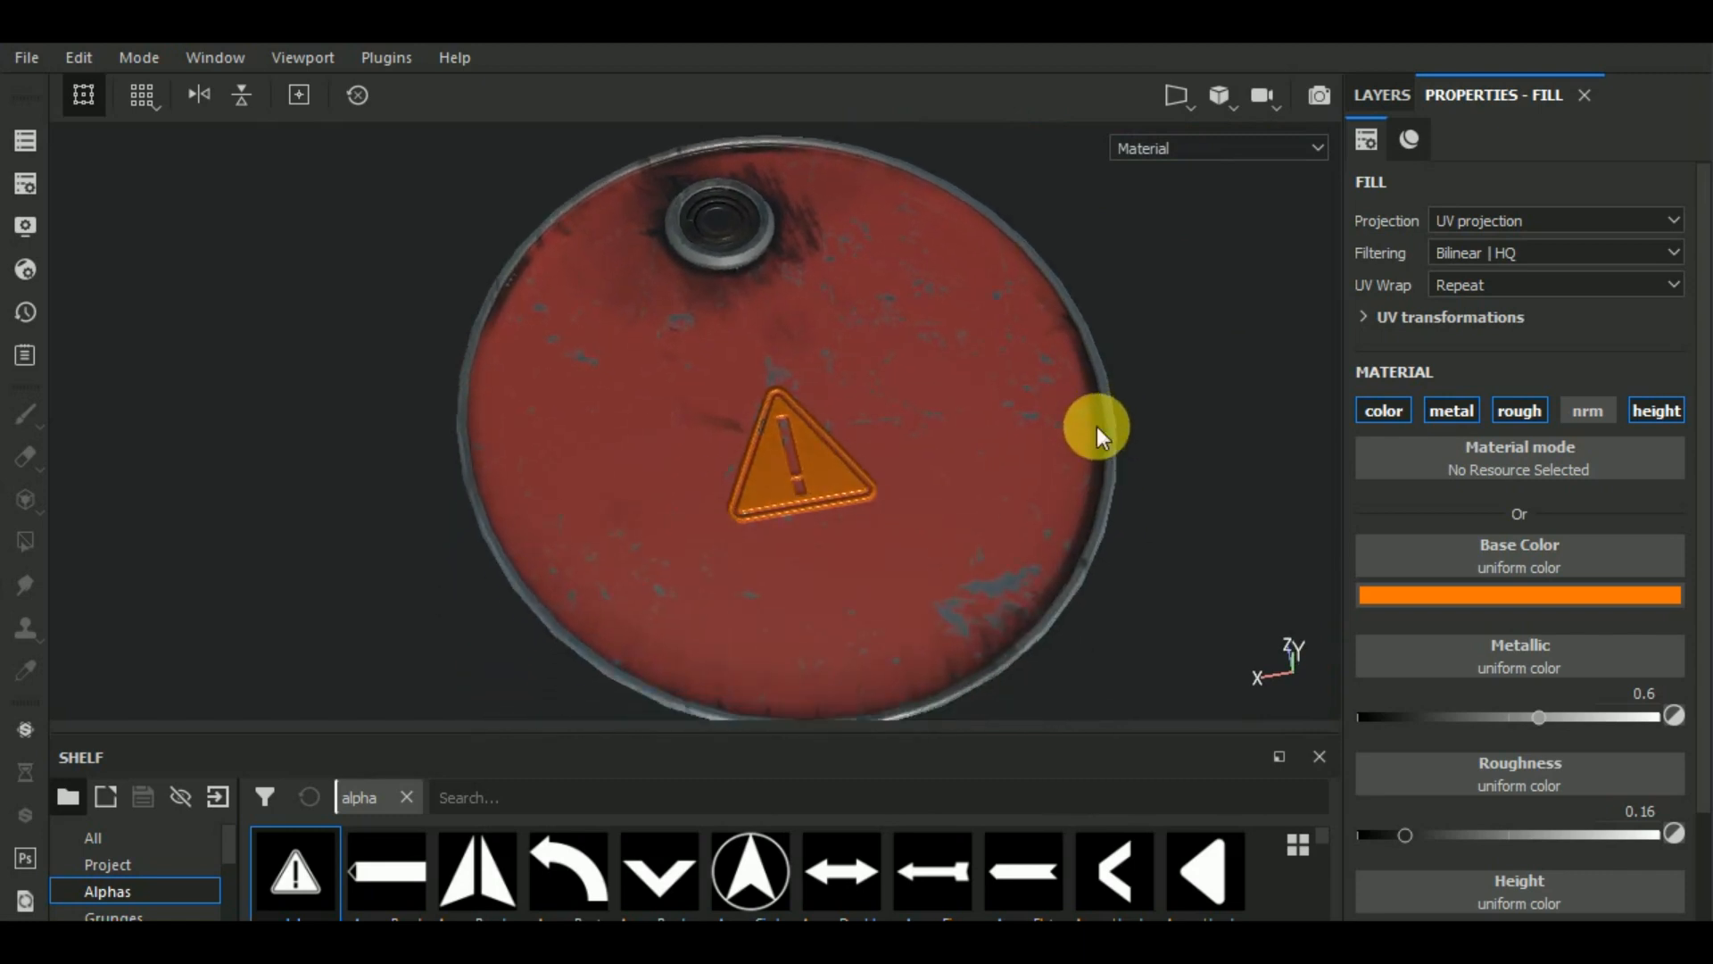
scroll(1085, 451, down, 2)
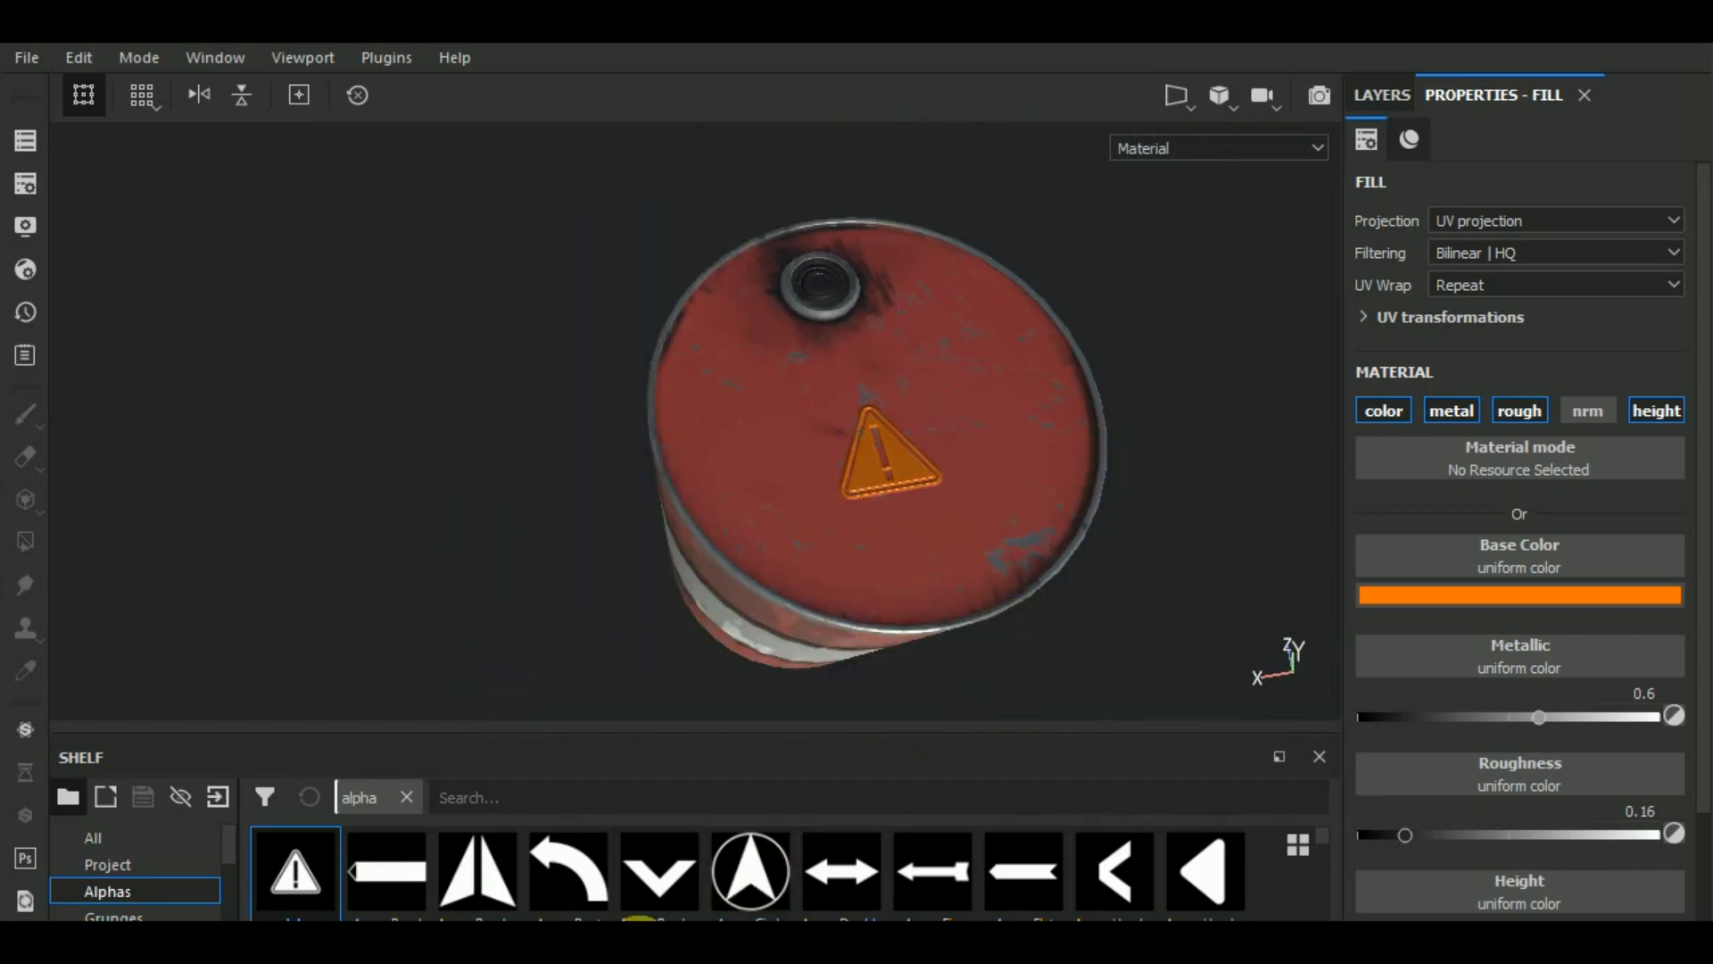
Turn off the height channel of the alpha fill and check the flat sign on the lid.
click(1660, 409)
alt+drag(1161, 605, 1052, 612)
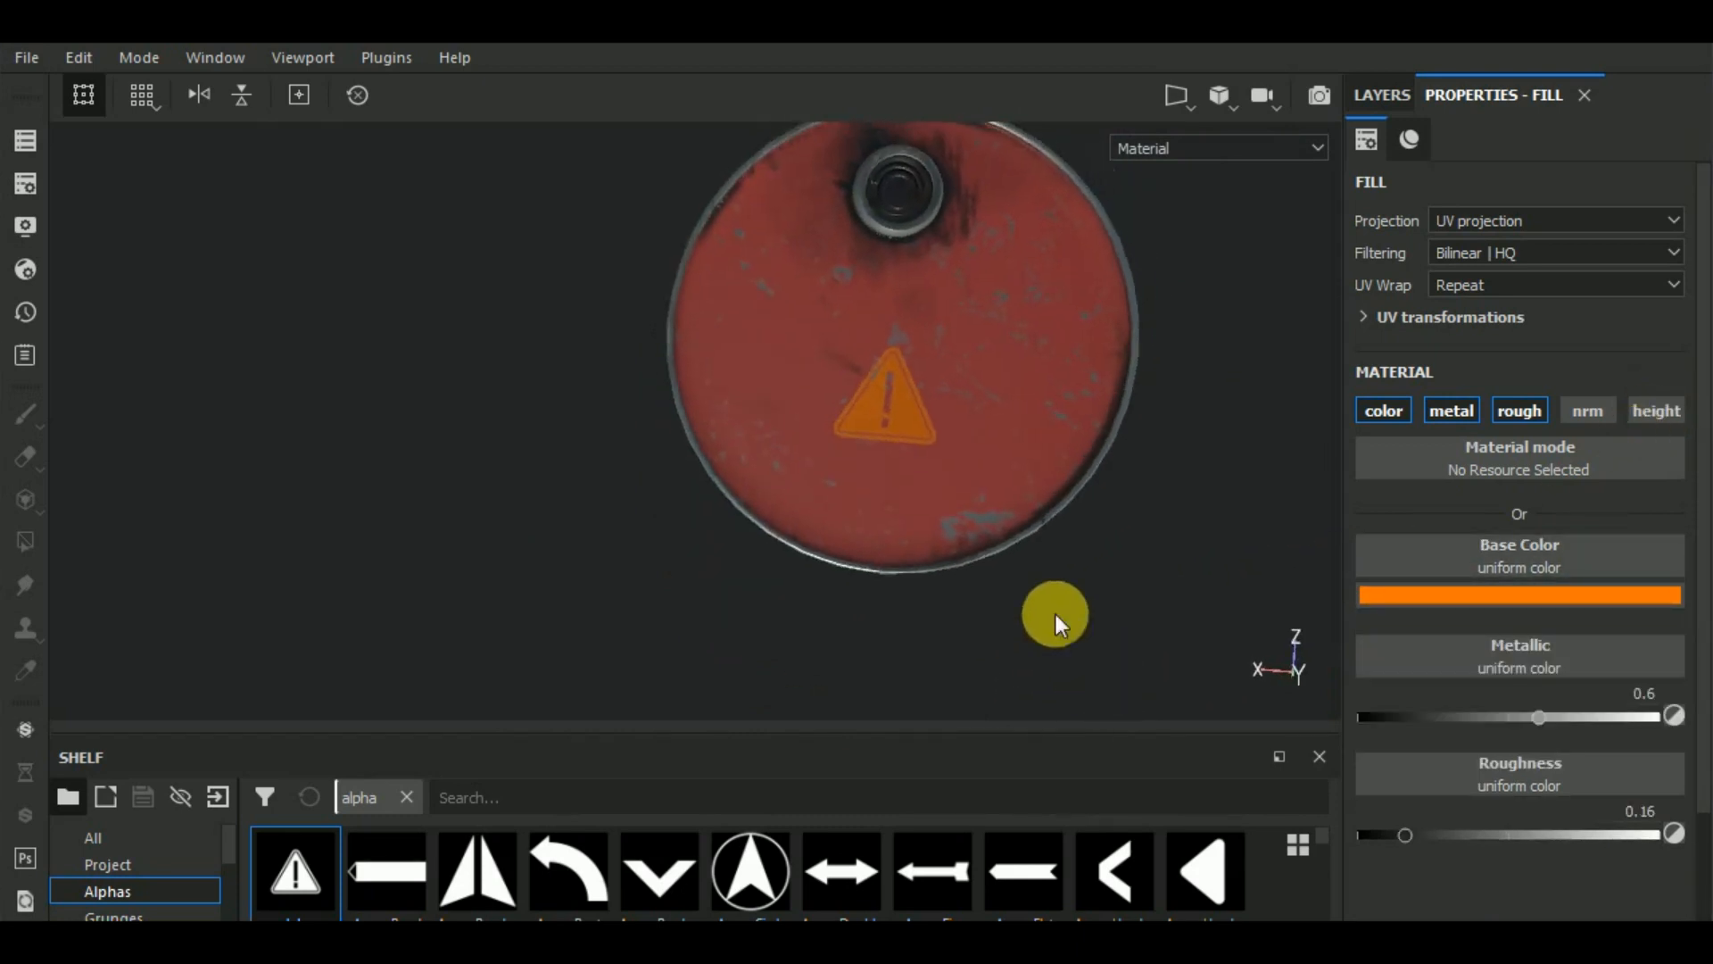
scroll(922, 394, up, 5)
scroll(908, 430, down, 5)
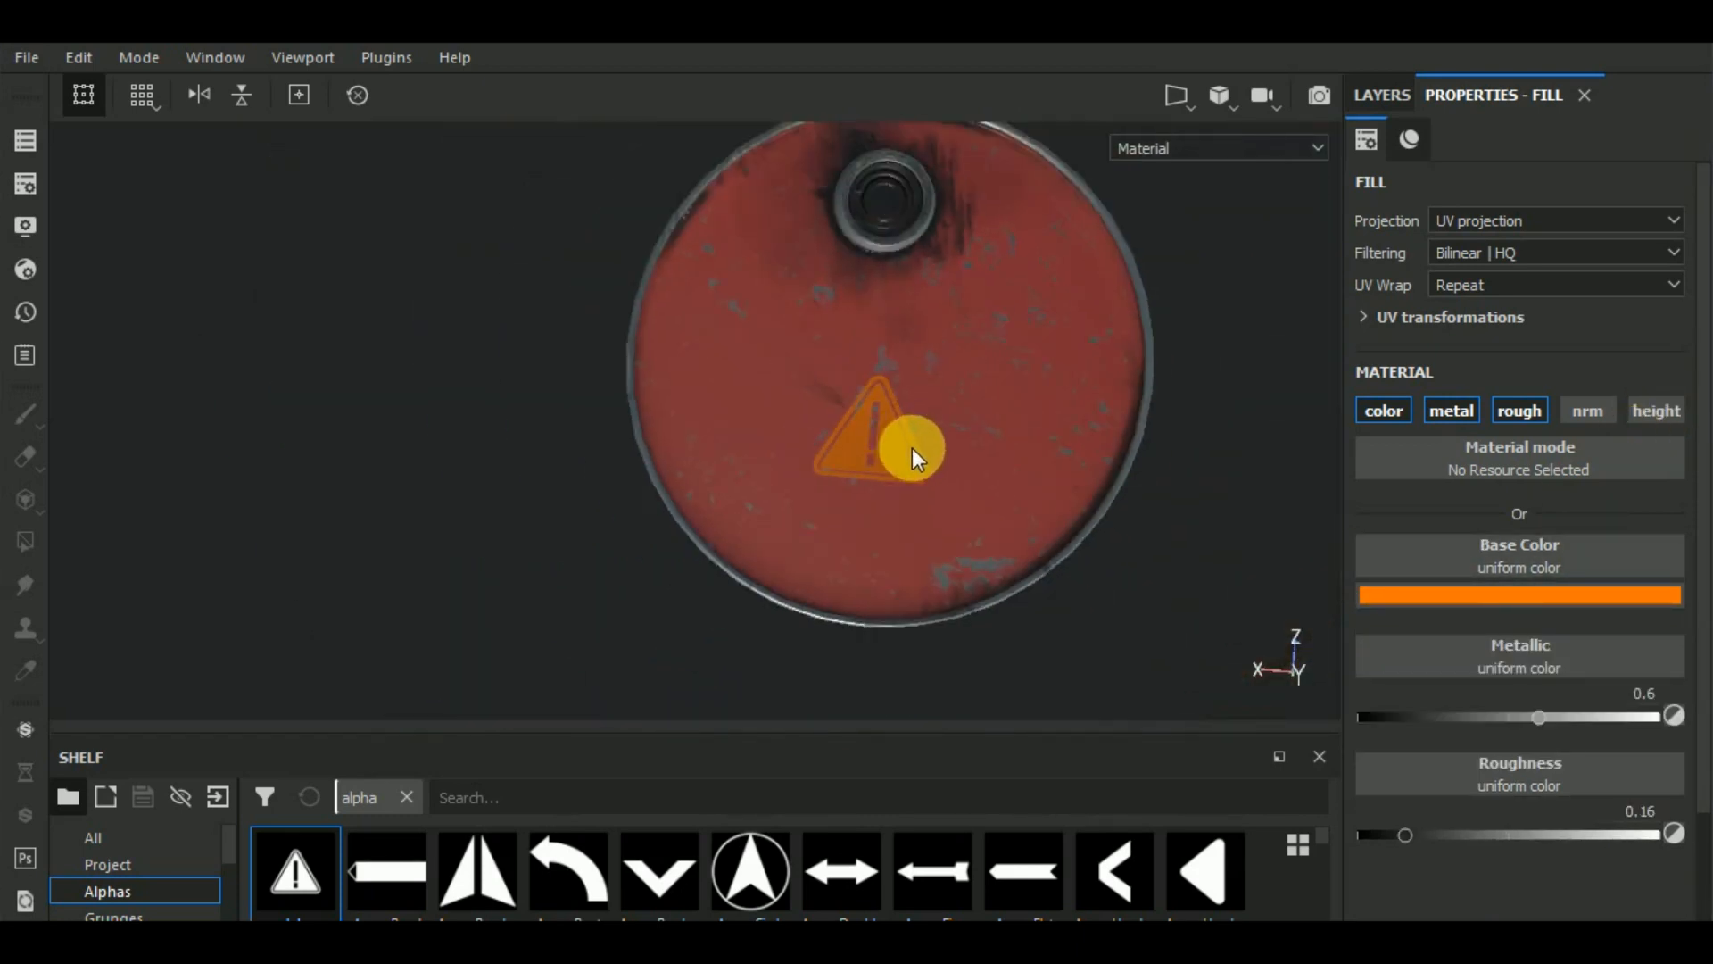
Set the alpha fill's metallic to 0.2489 and its roughness to 0.3289, keeping the orange base color.
click(1537, 596)
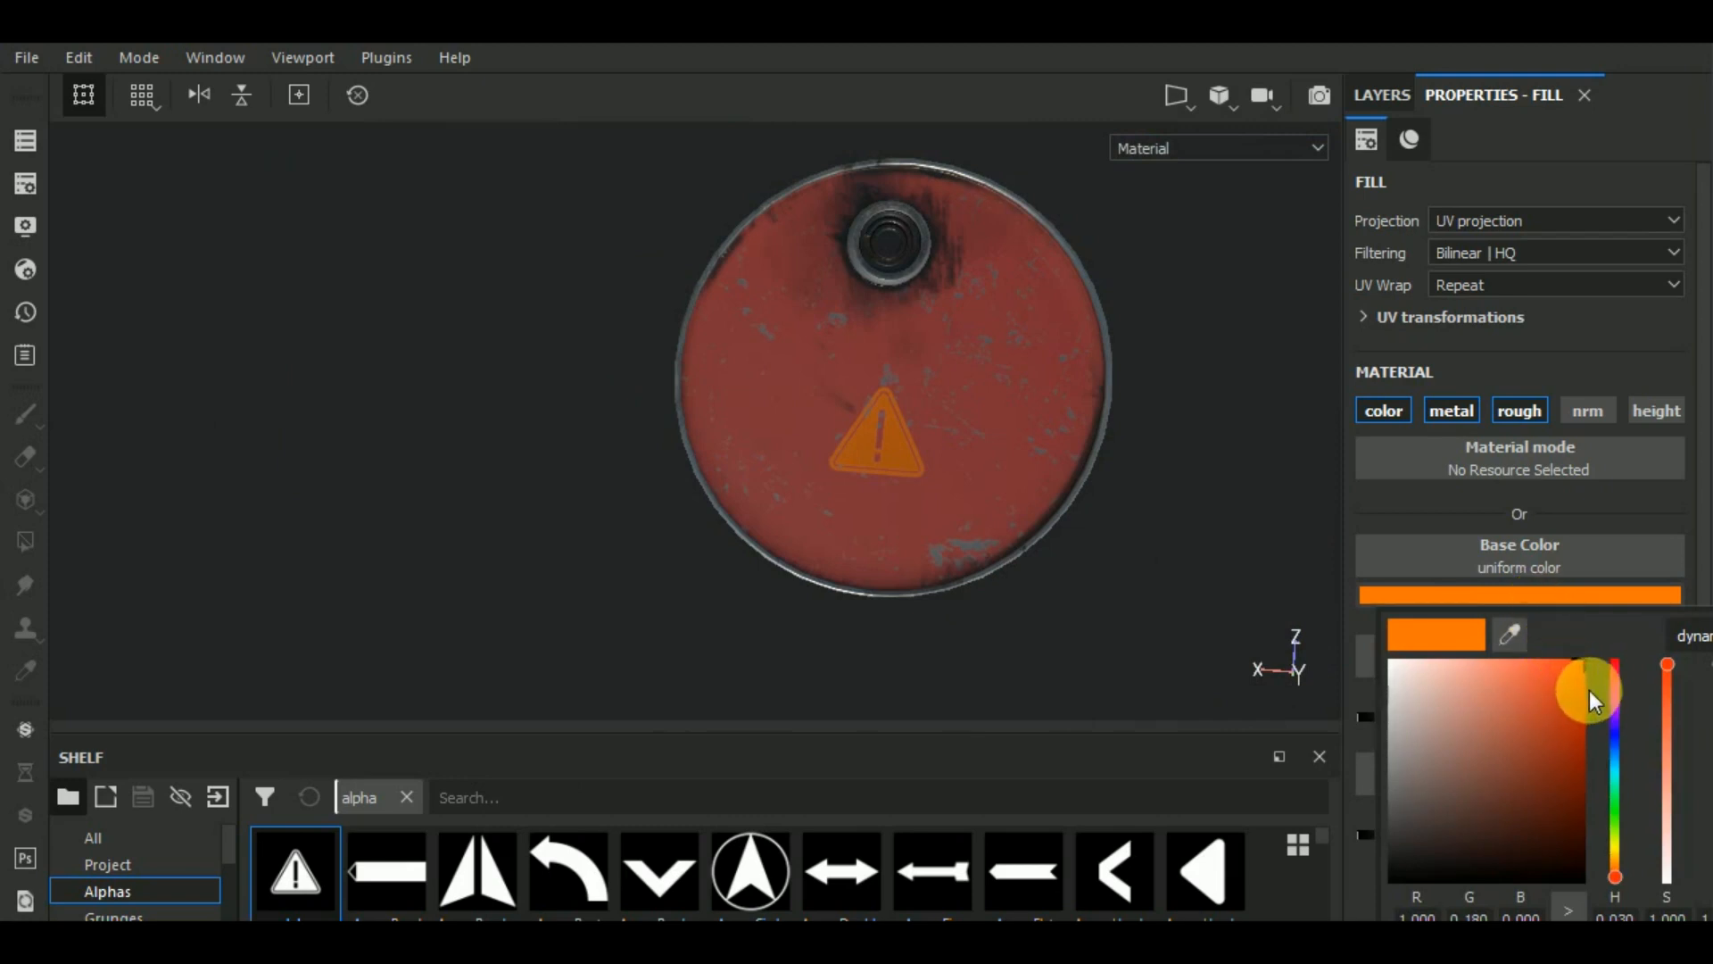
click(1609, 501)
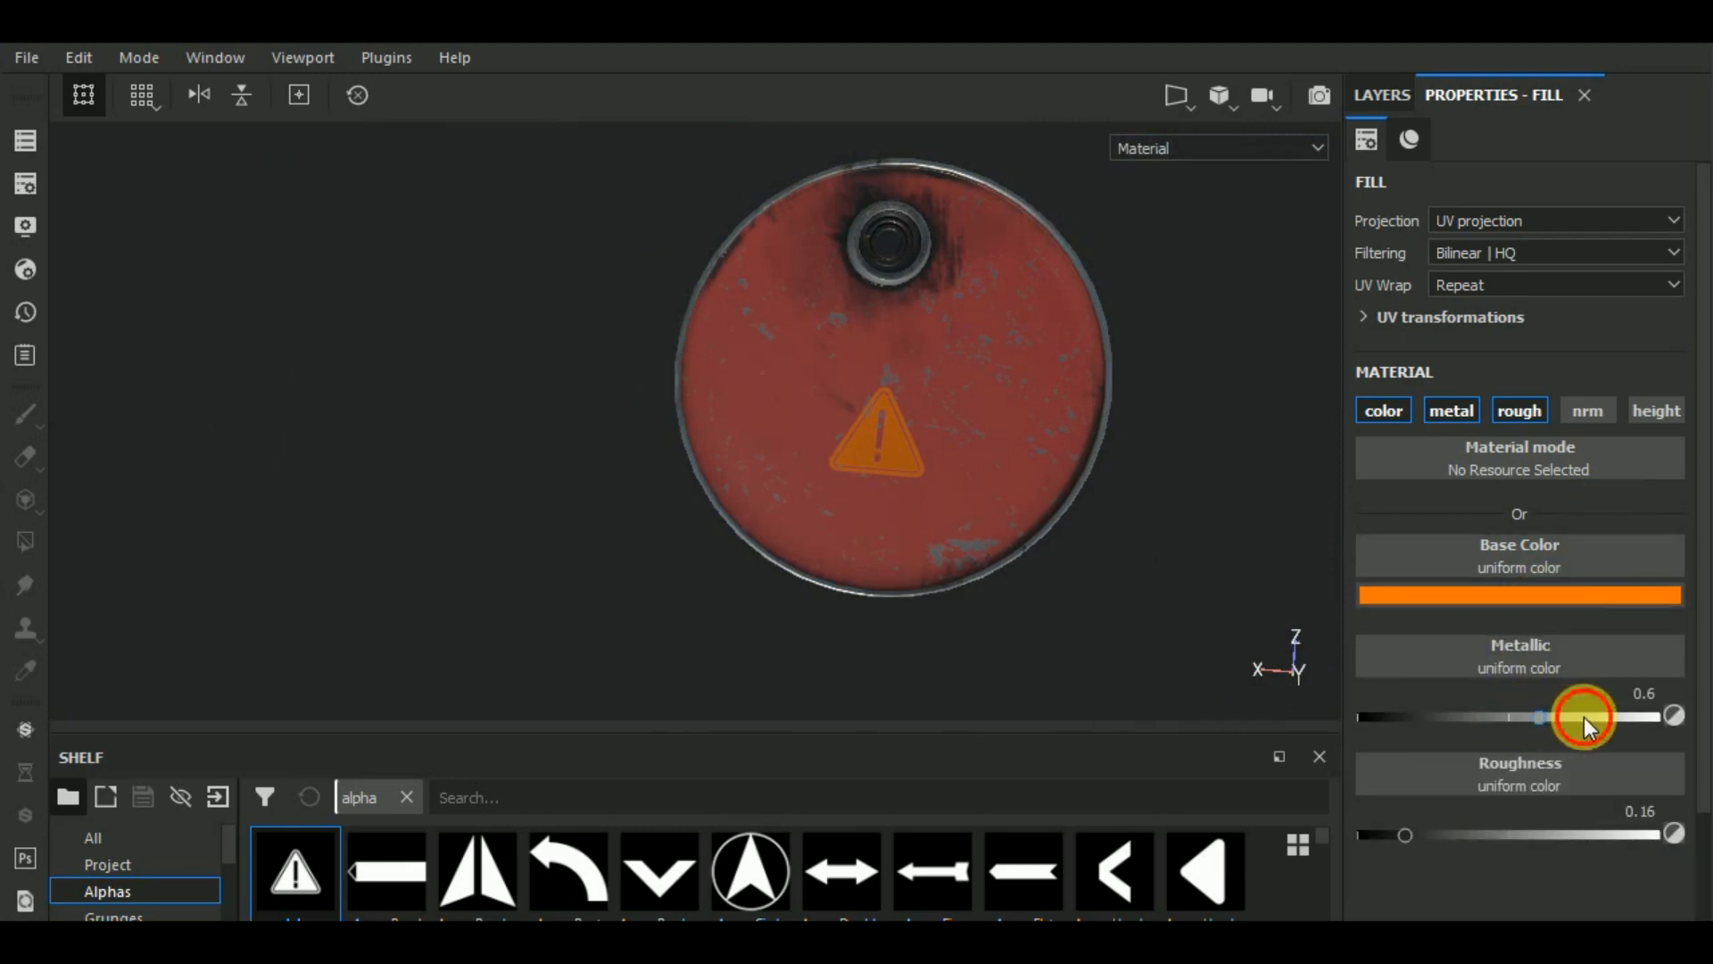
drag(1583, 715, 1433, 719)
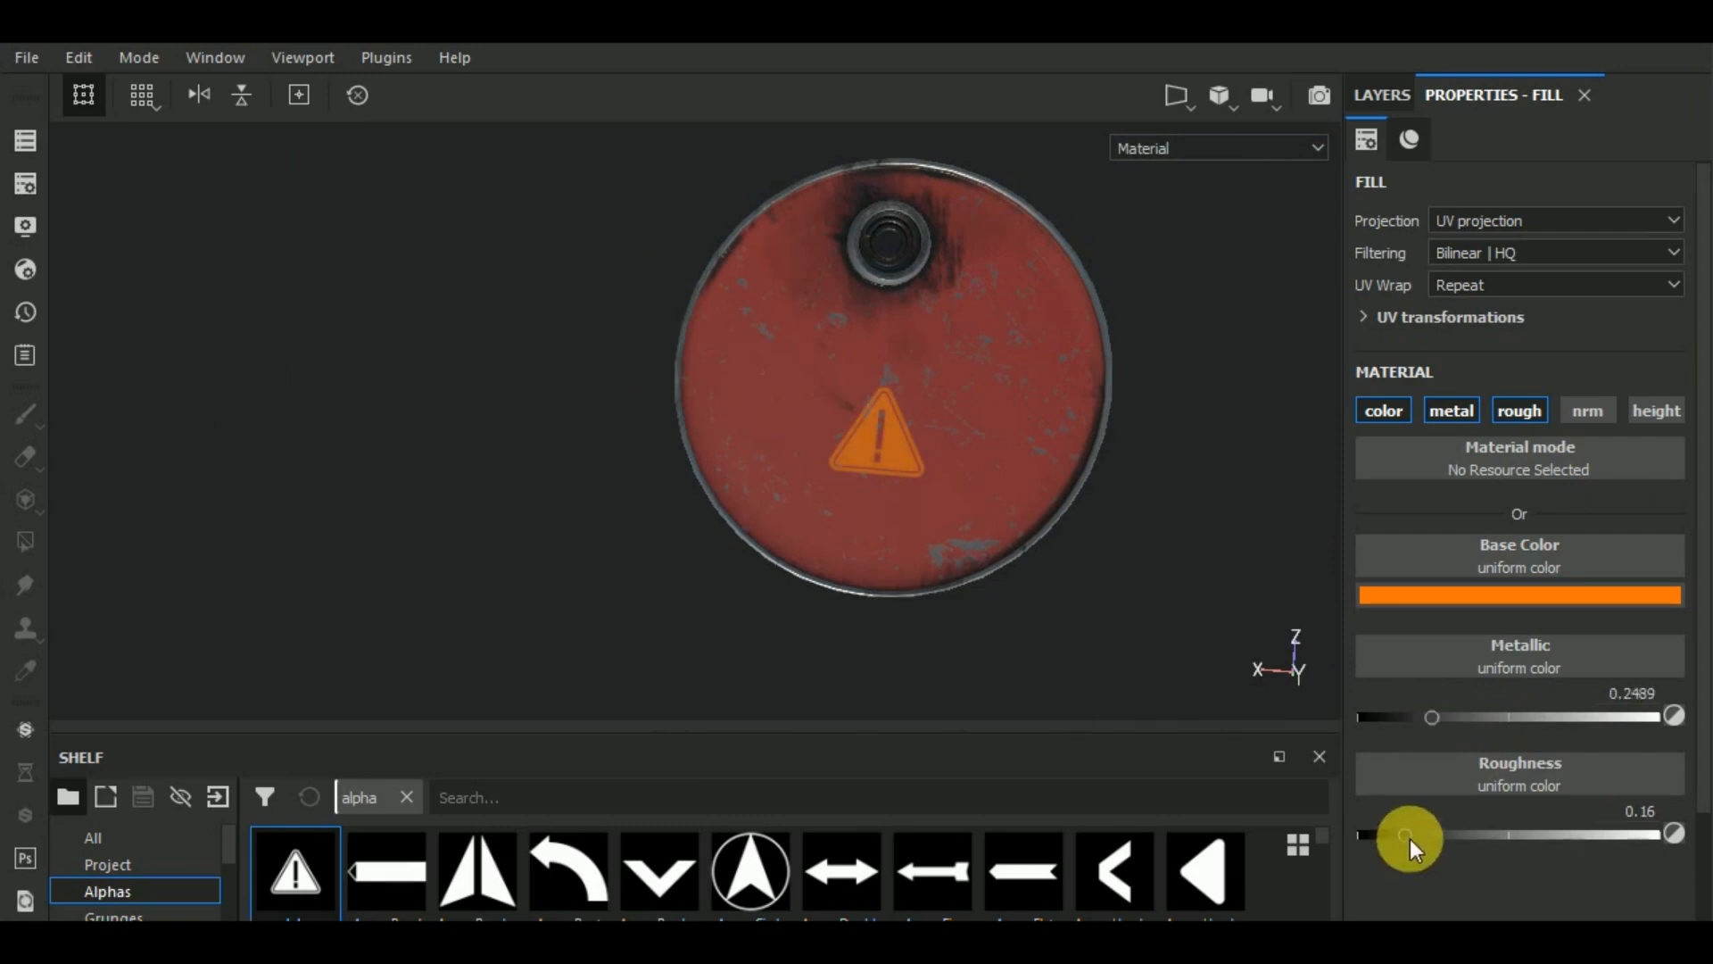
drag(1408, 837, 1458, 837)
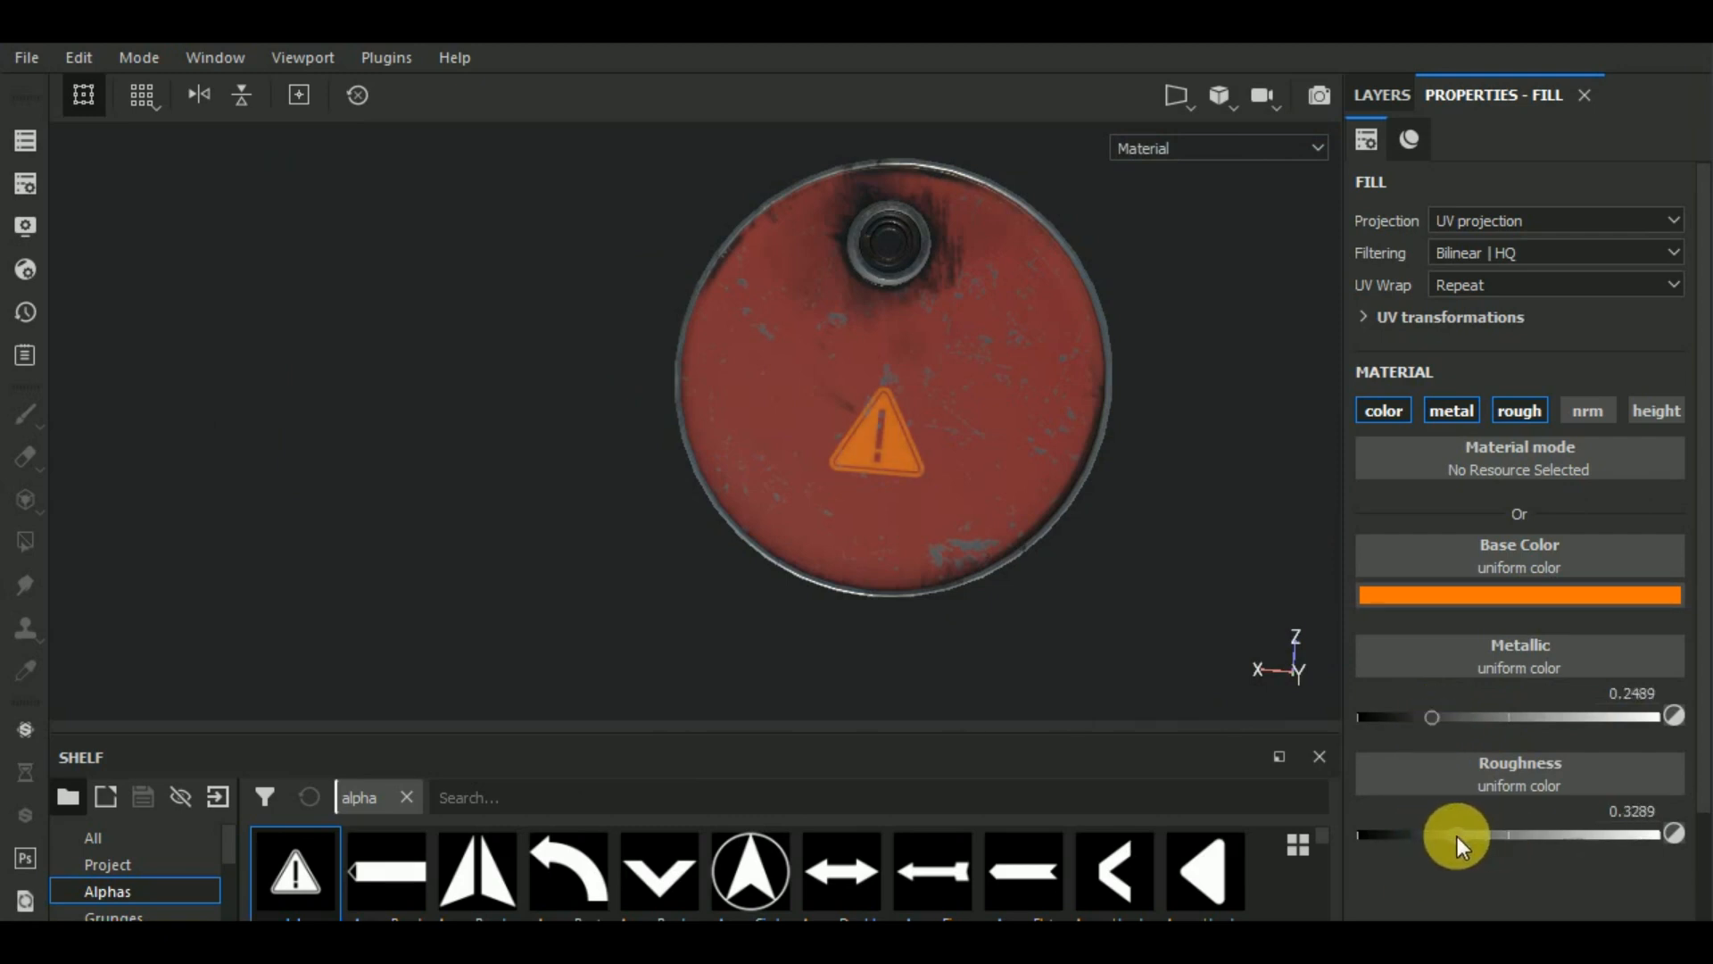
alt+drag(1194, 613, 1138, 549)
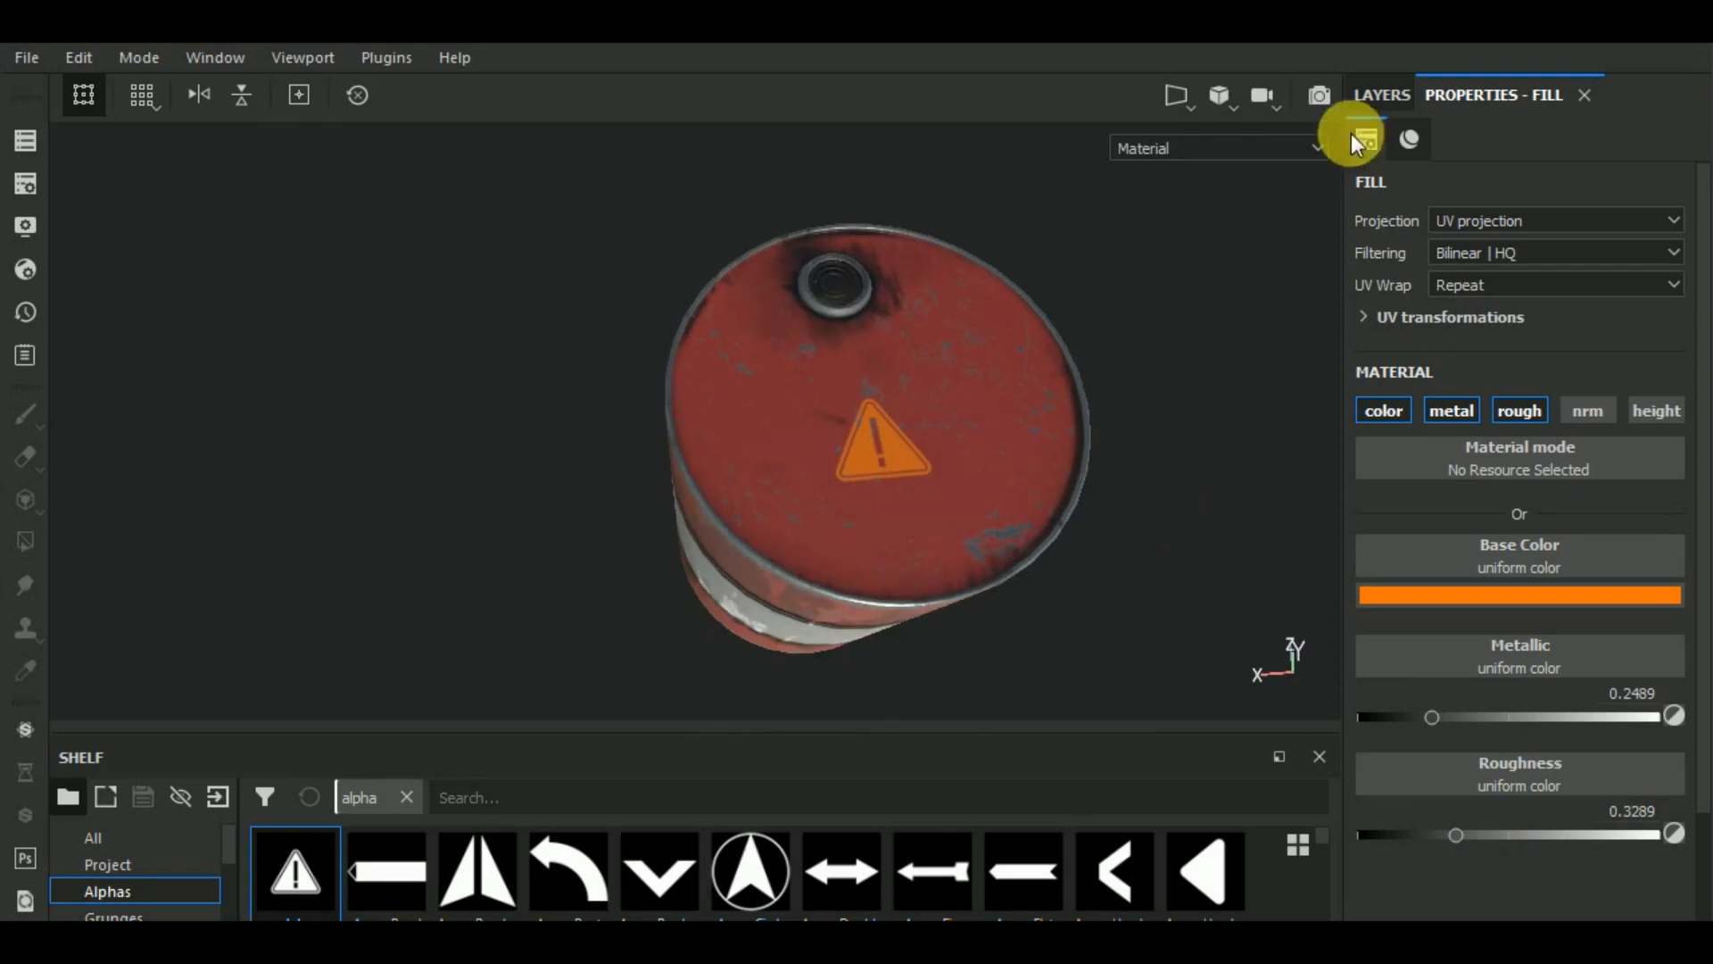
Move the alpha layer inside the barrel group to just above the main color folder, beneath both oil layers, and check the lid sign.
click(1381, 95)
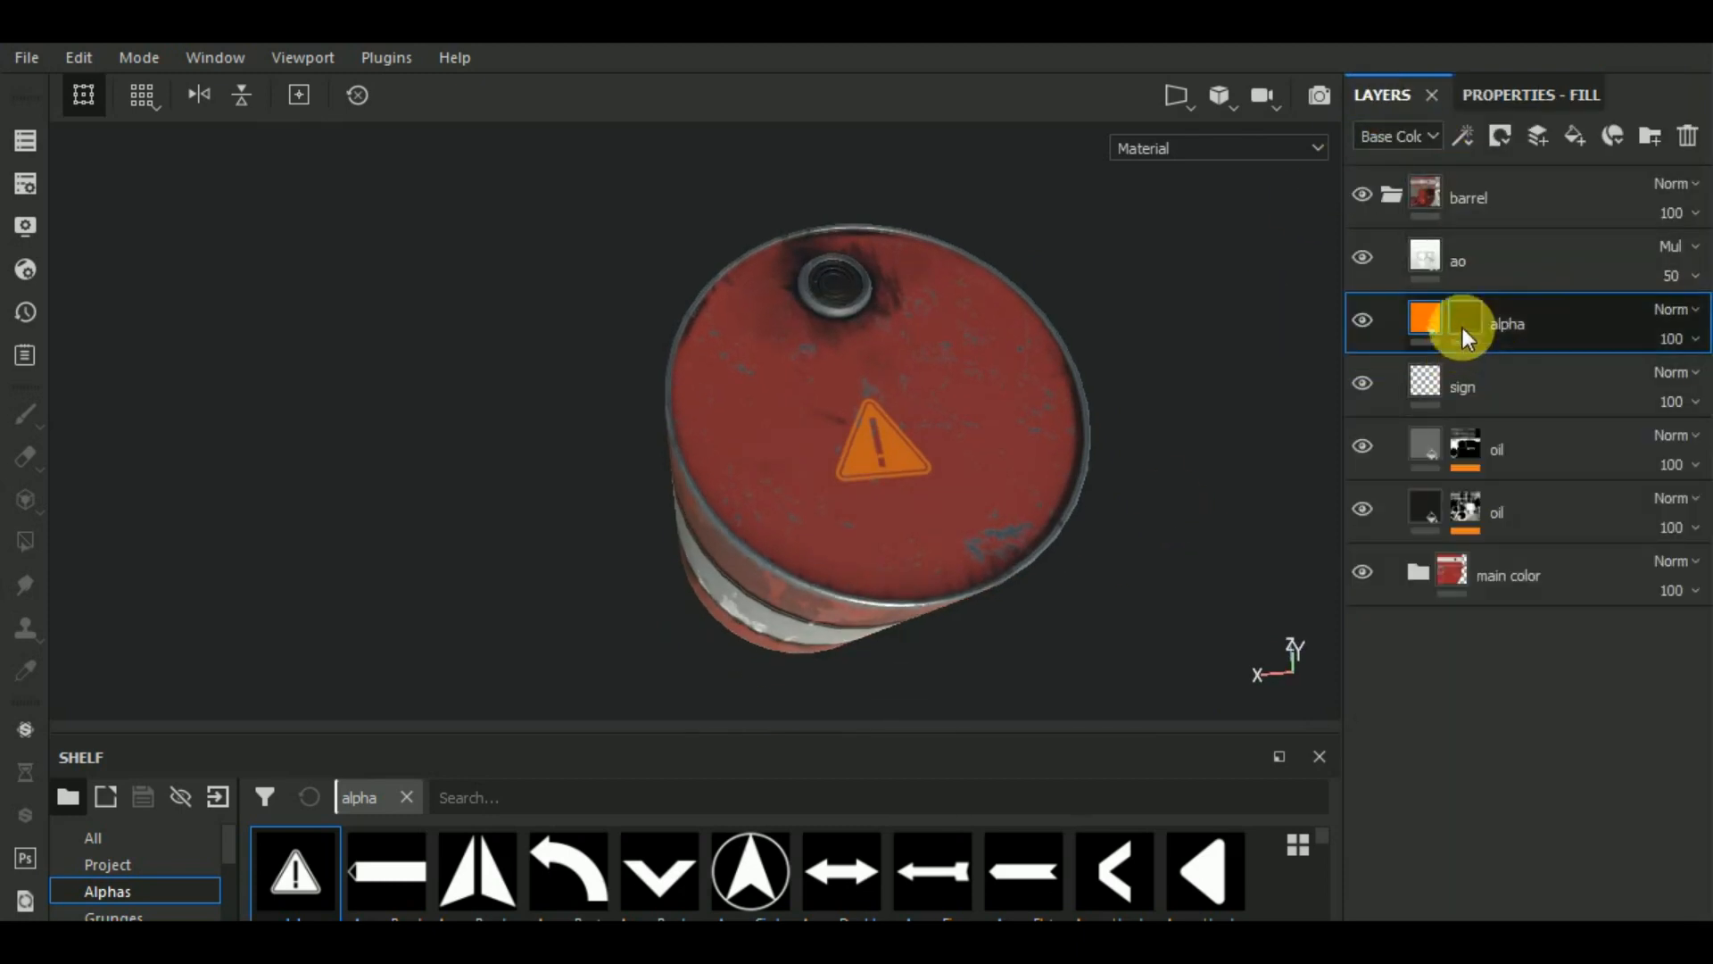
drag(1529, 321, 1499, 615)
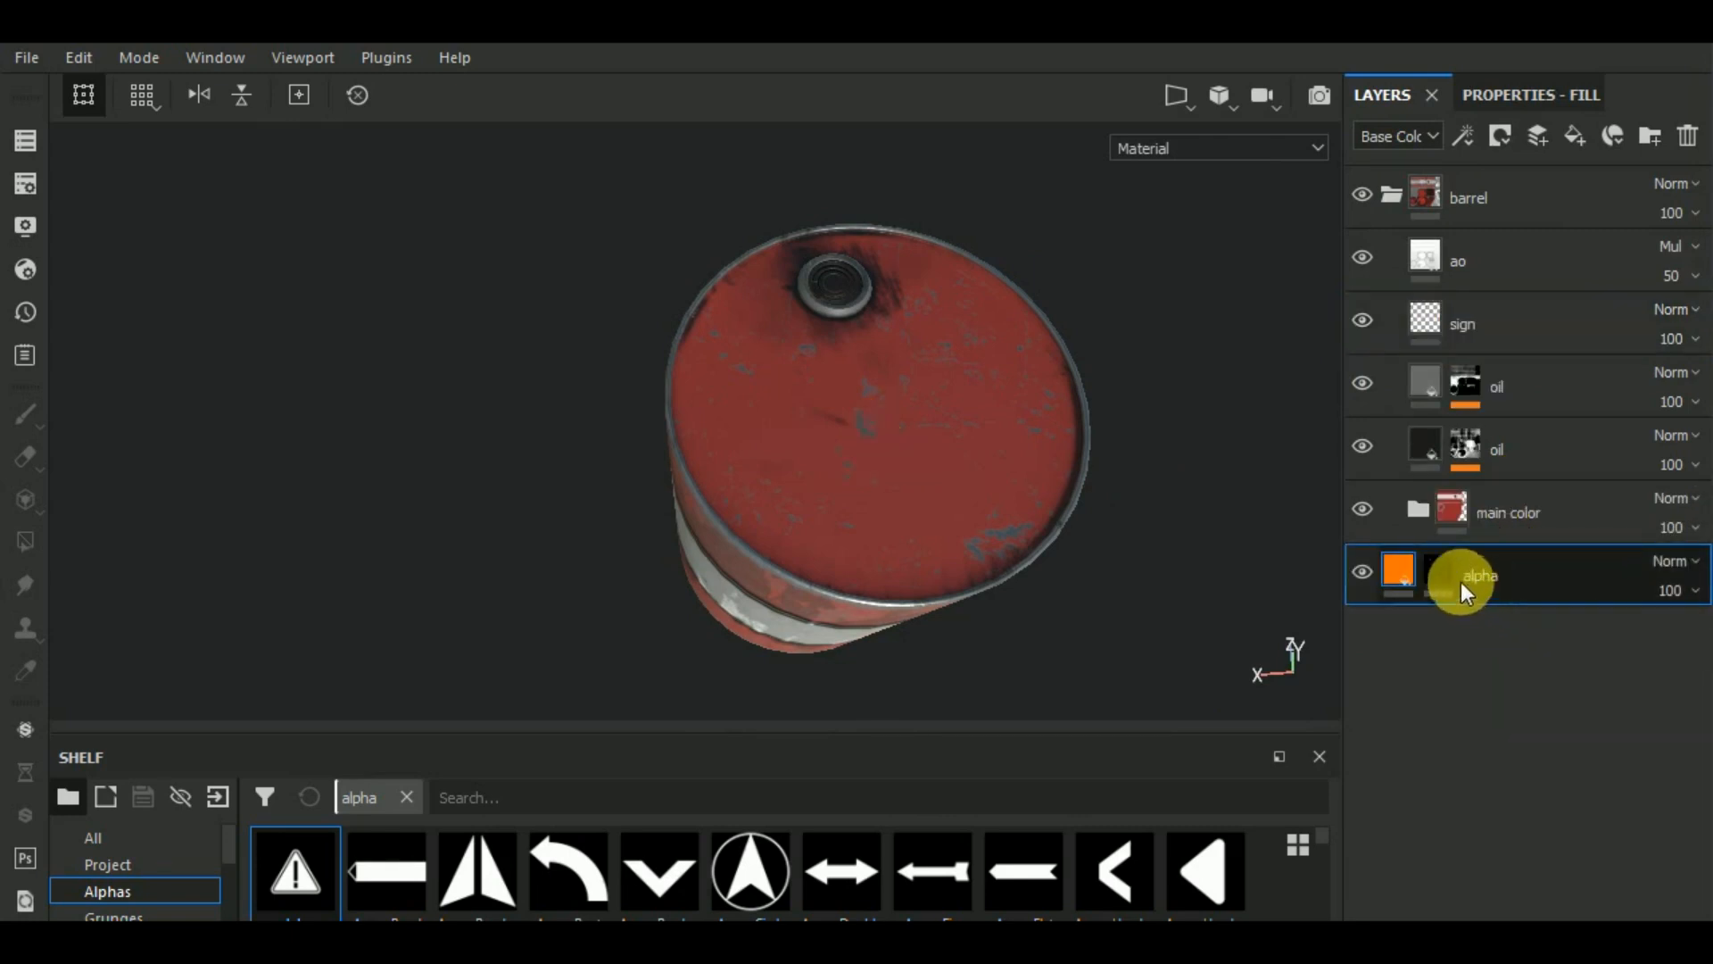
mouse_move(1464, 324)
mouse_down()
mouse_move(1422, 478)
mouse_move(1546, 491)
mouse_move(1486, 536)
mouse_move(1655, 517)
mouse_move(1653, 500)
mouse_move(1528, 475)
mouse_up()
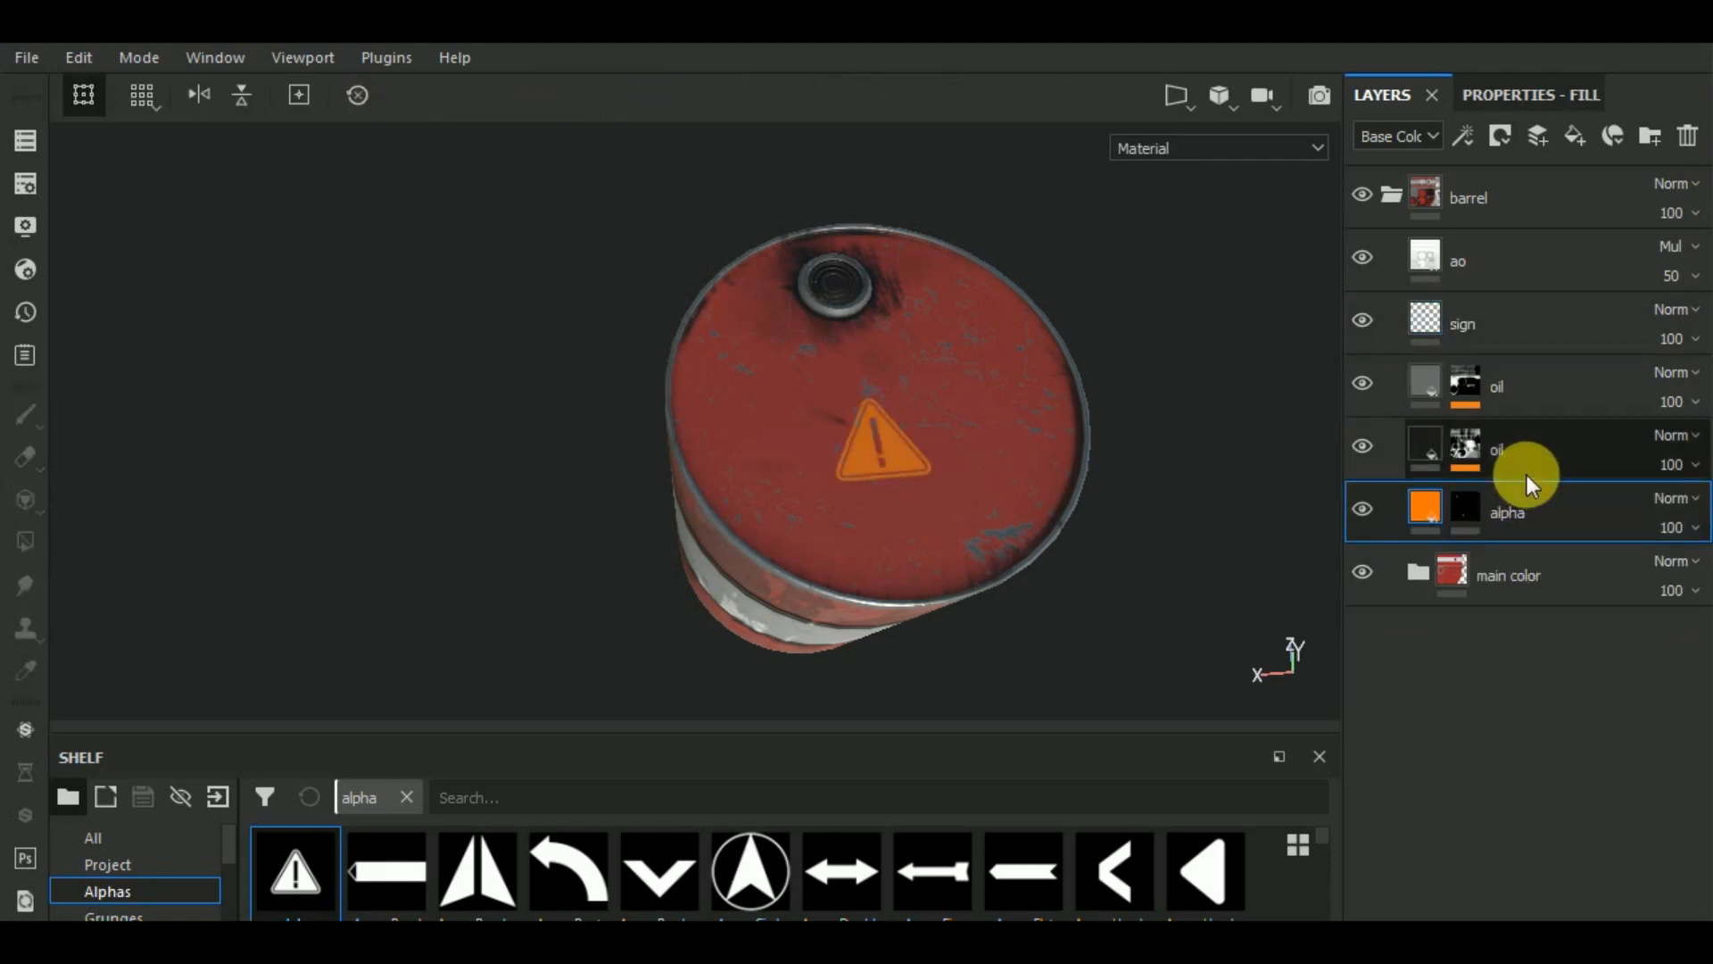
alt+drag(1190, 533, 1225, 555)
alt+drag(1271, 527, 1352, 498)
scroll(876, 427, up, 6)
scroll(928, 461, down, 5)
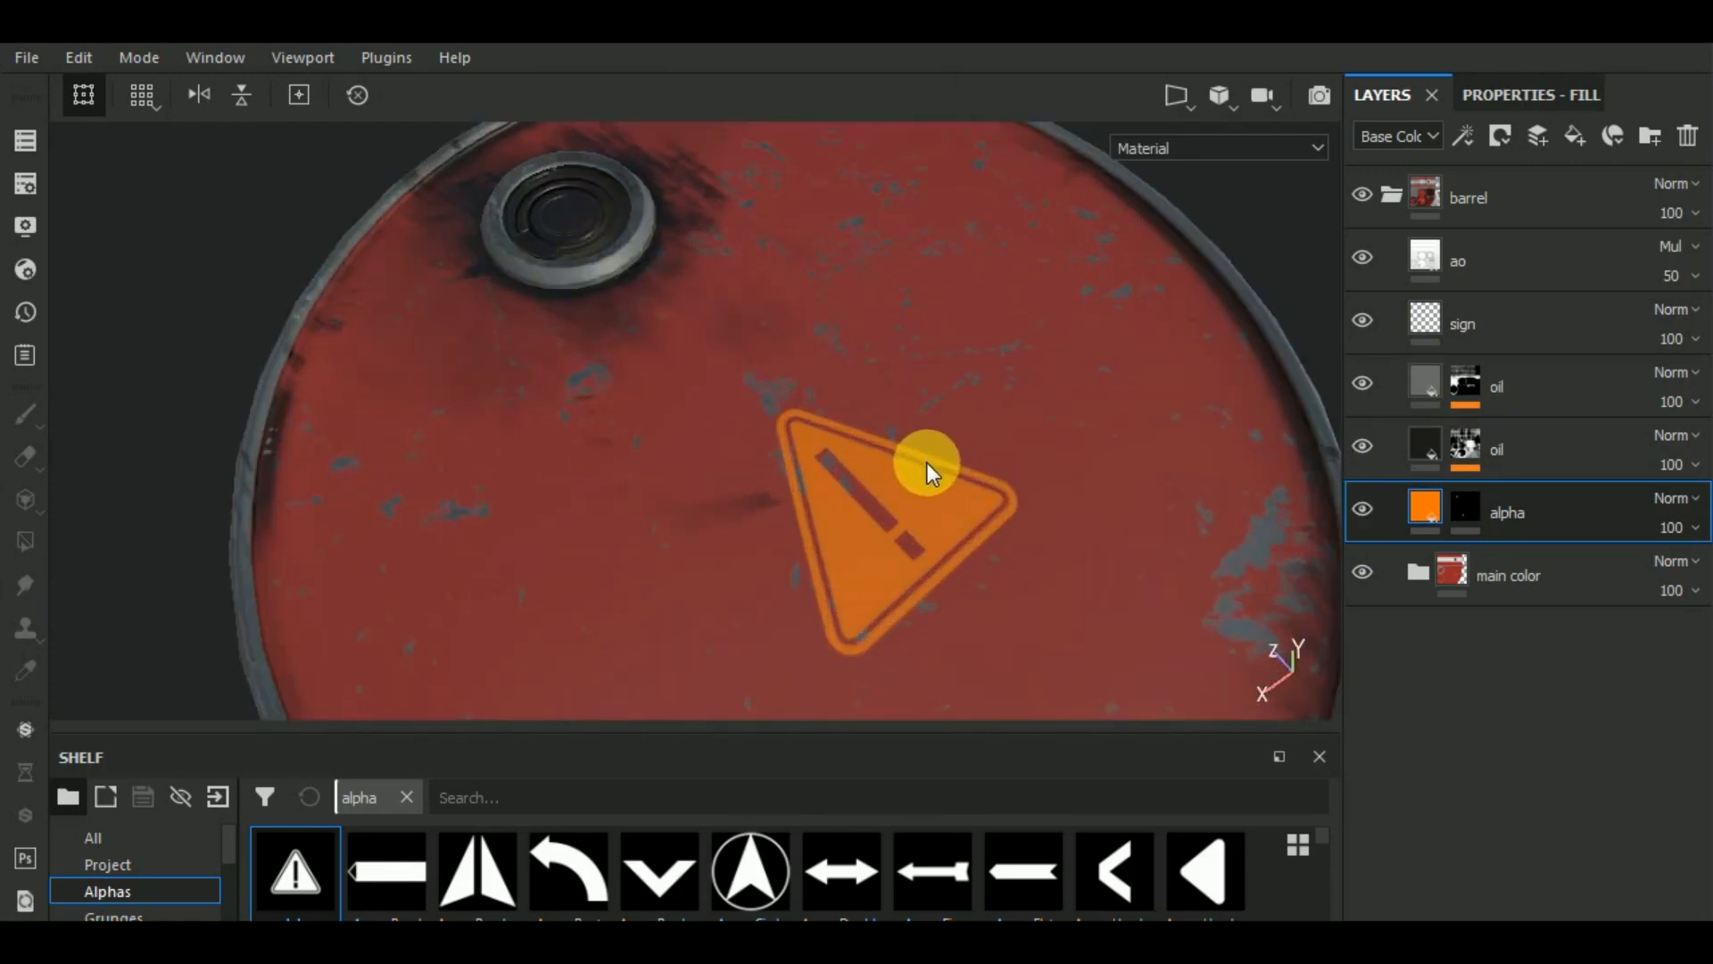
alt+drag(1035, 484, 876, 581)
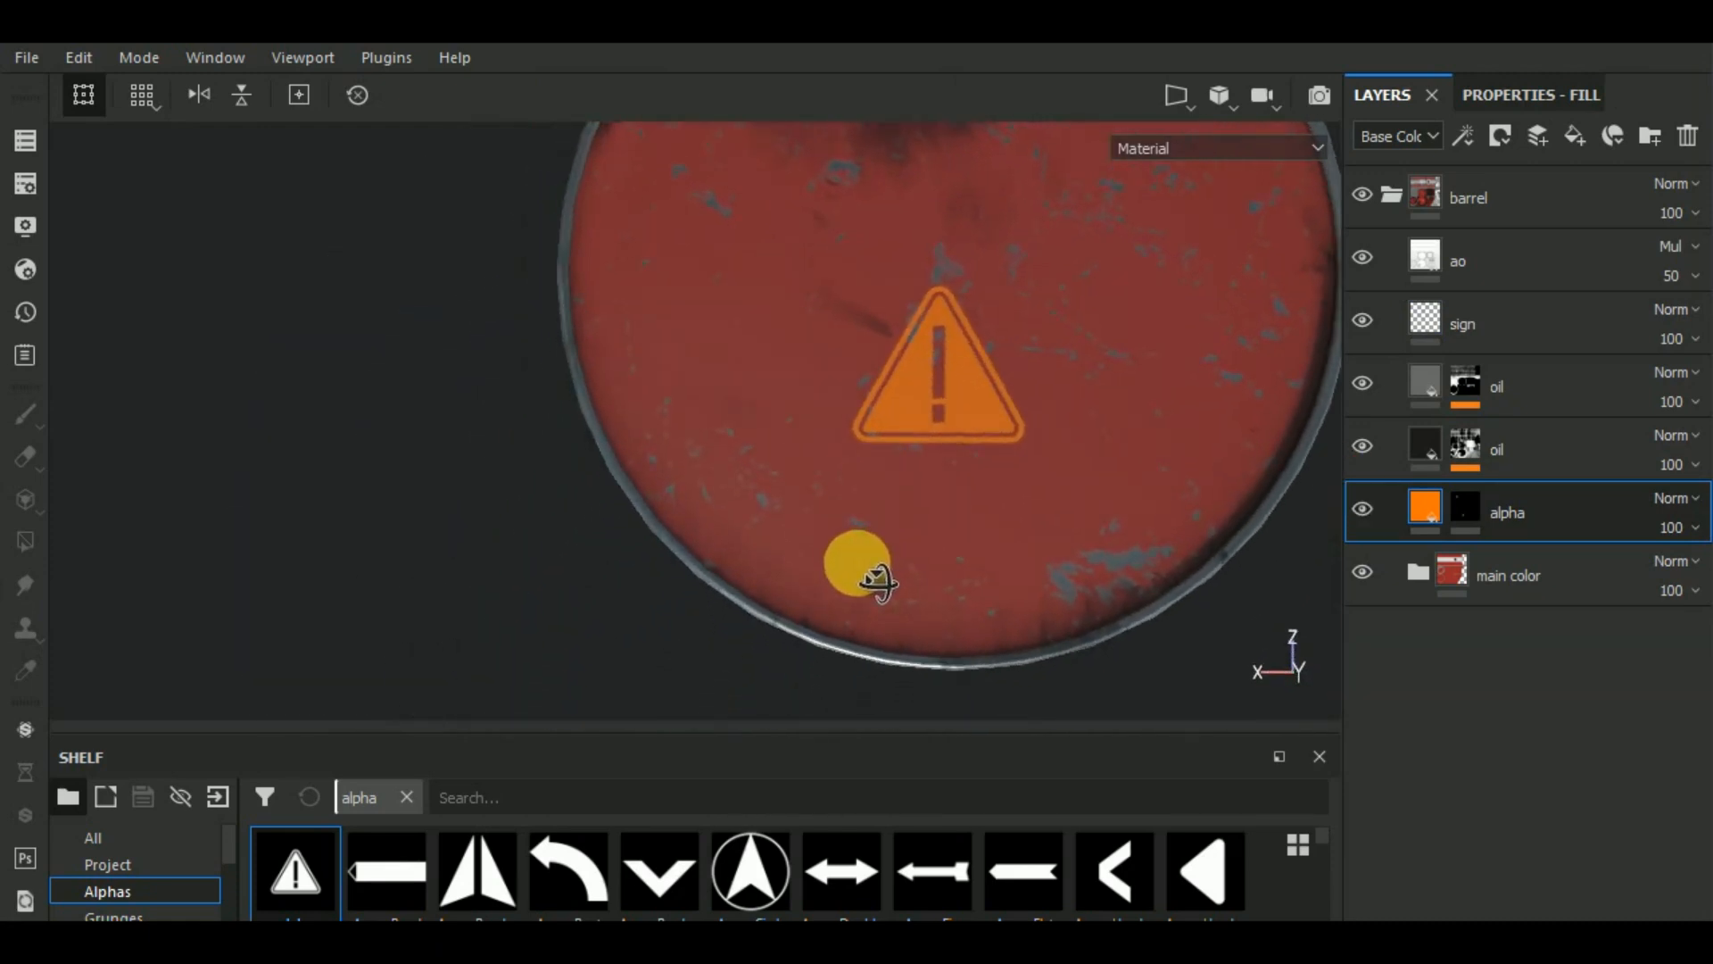
alt+middle_drag(994, 568, 857, 637)
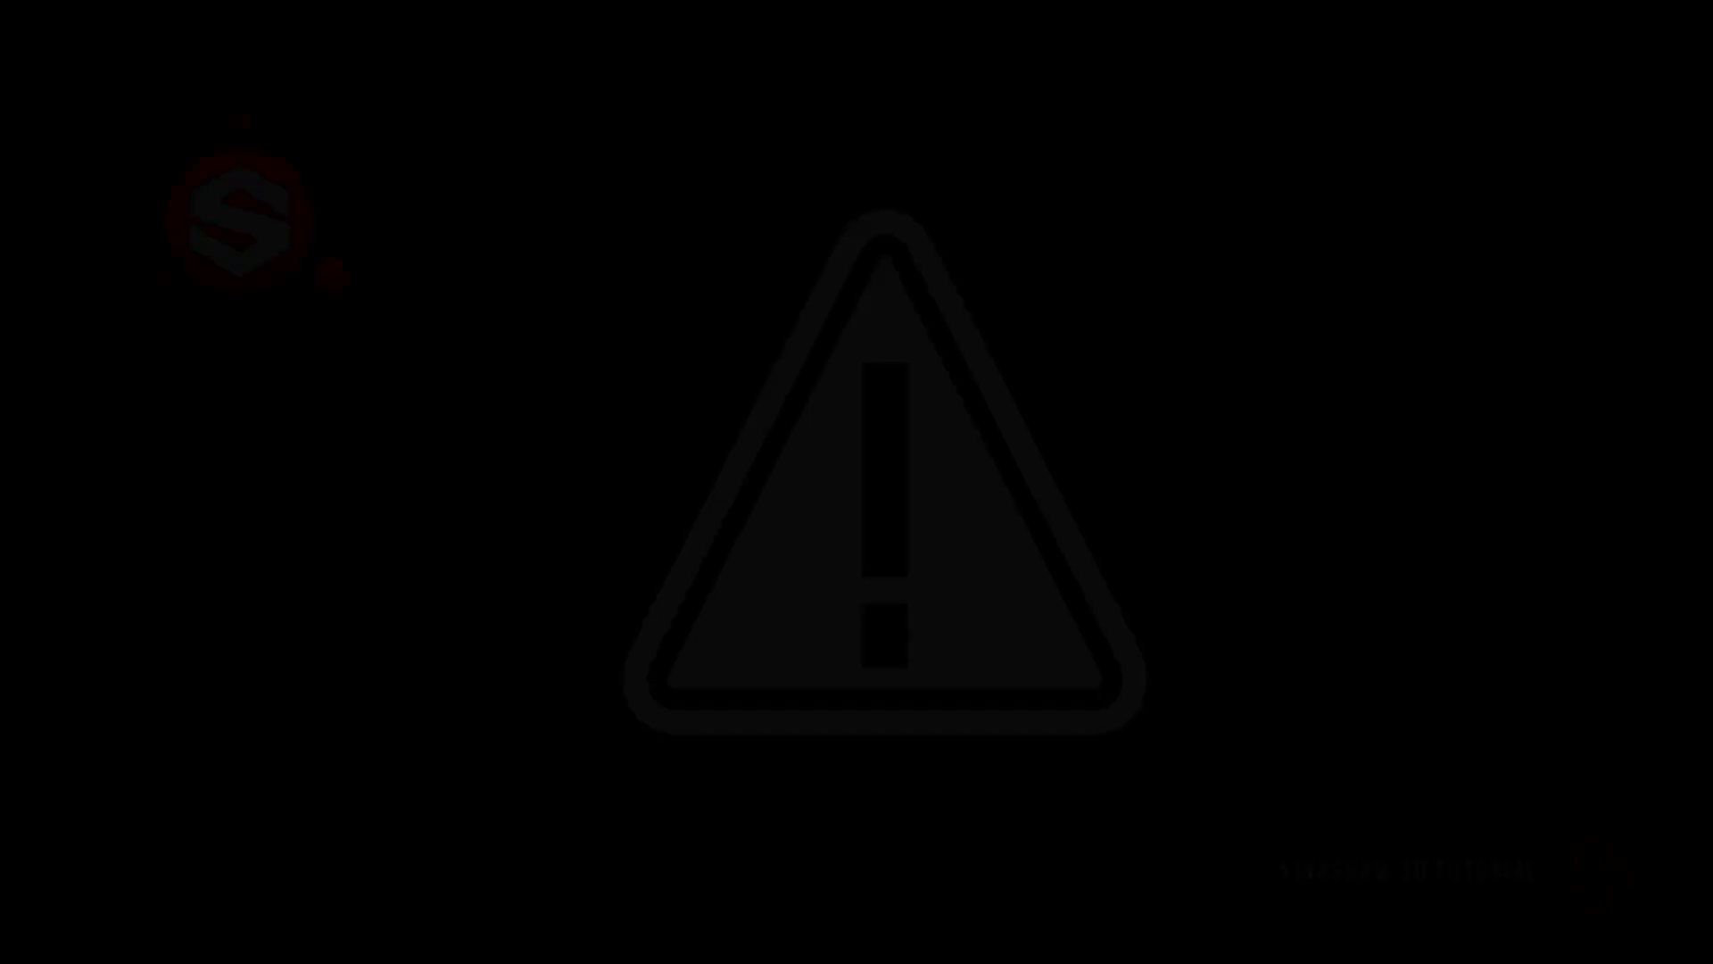